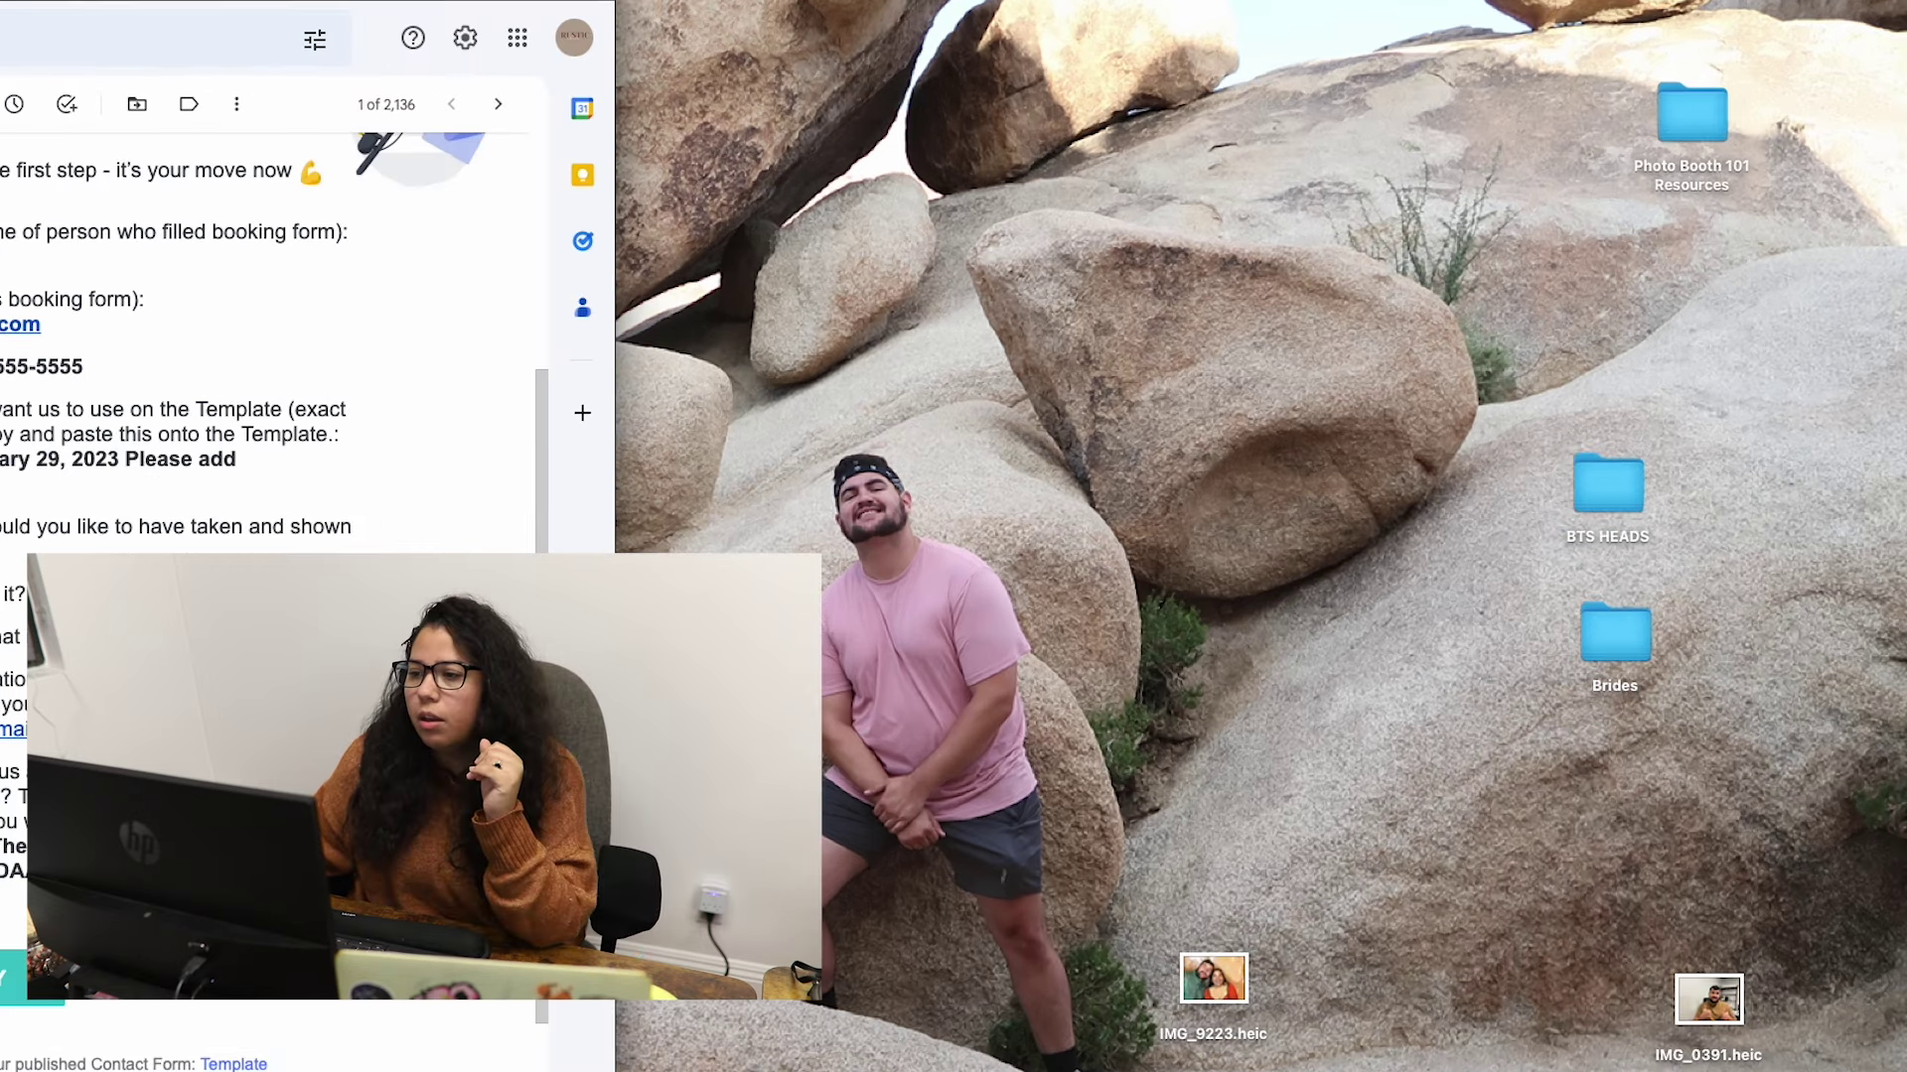
Open canva.com in a new, larger browser window.
key("super+t")
left_click_drag(295, 22, 1086, 92)
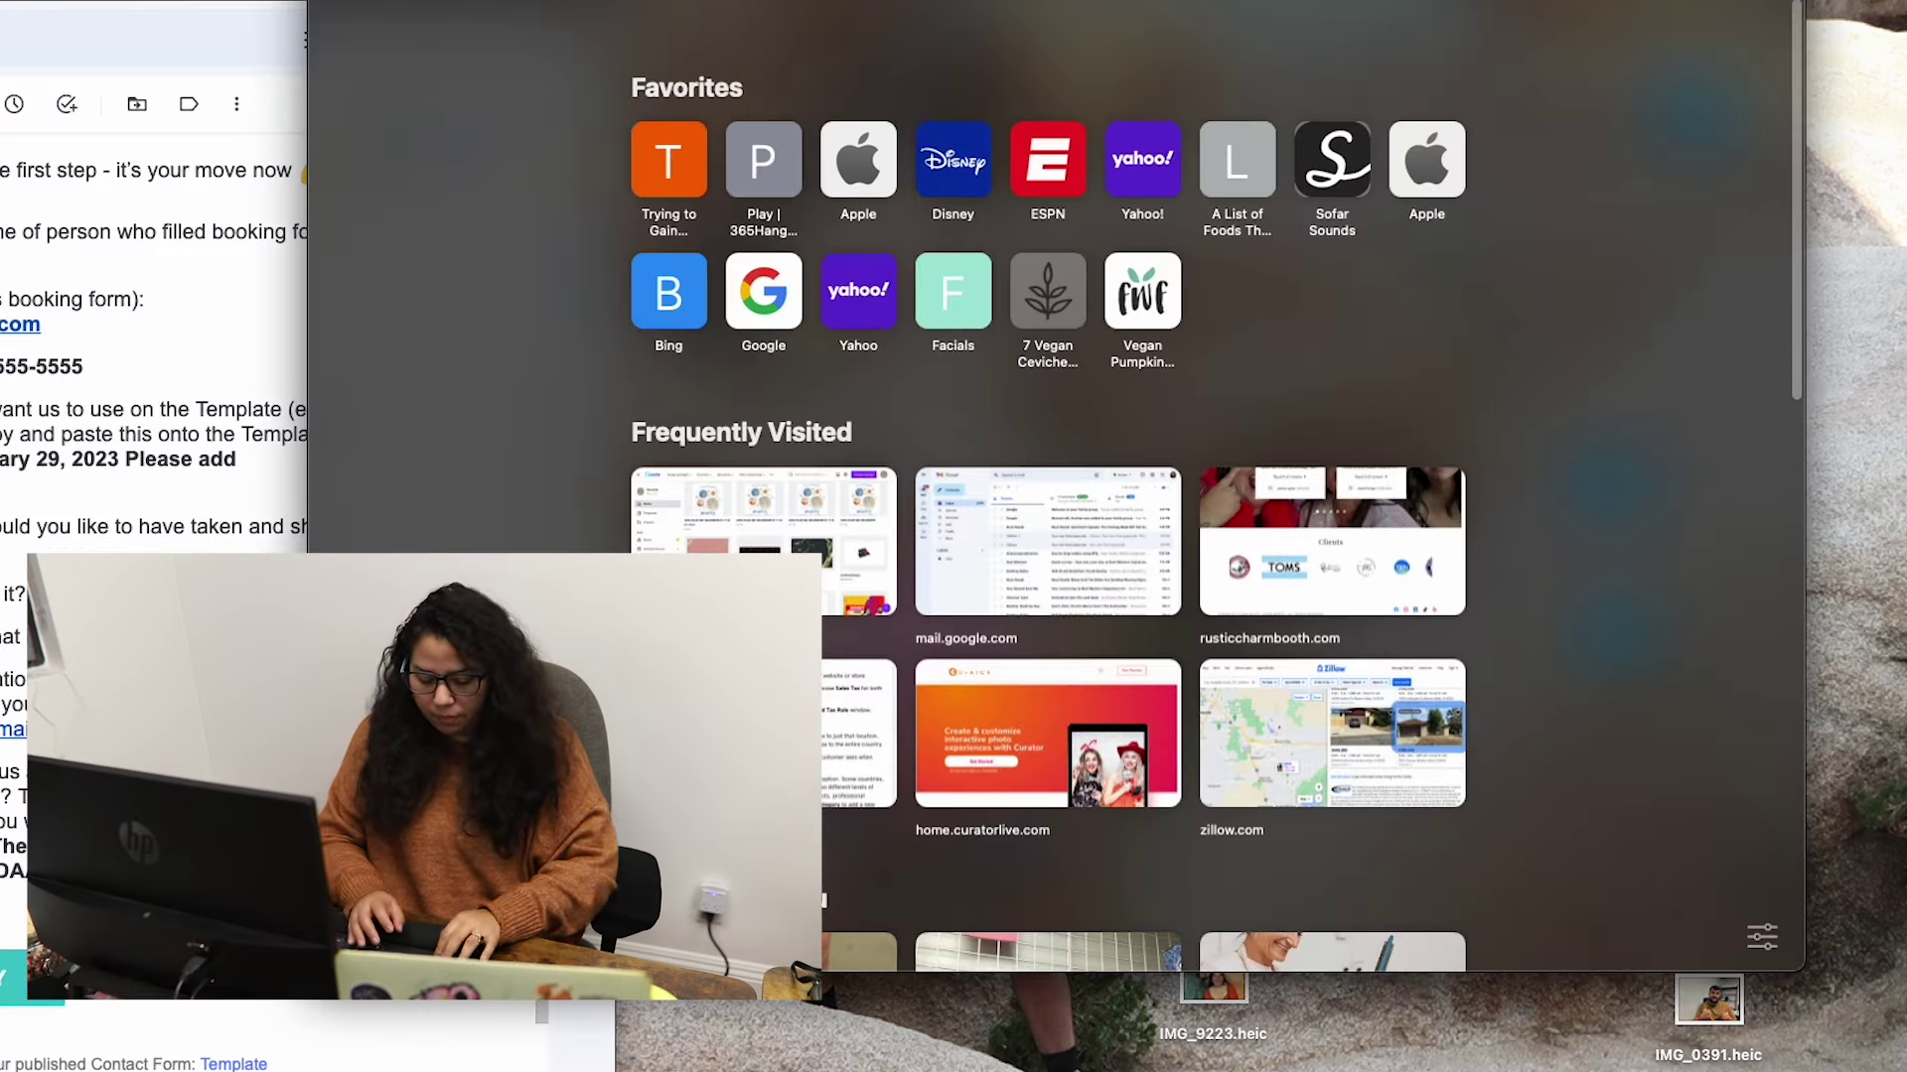
type("canva")
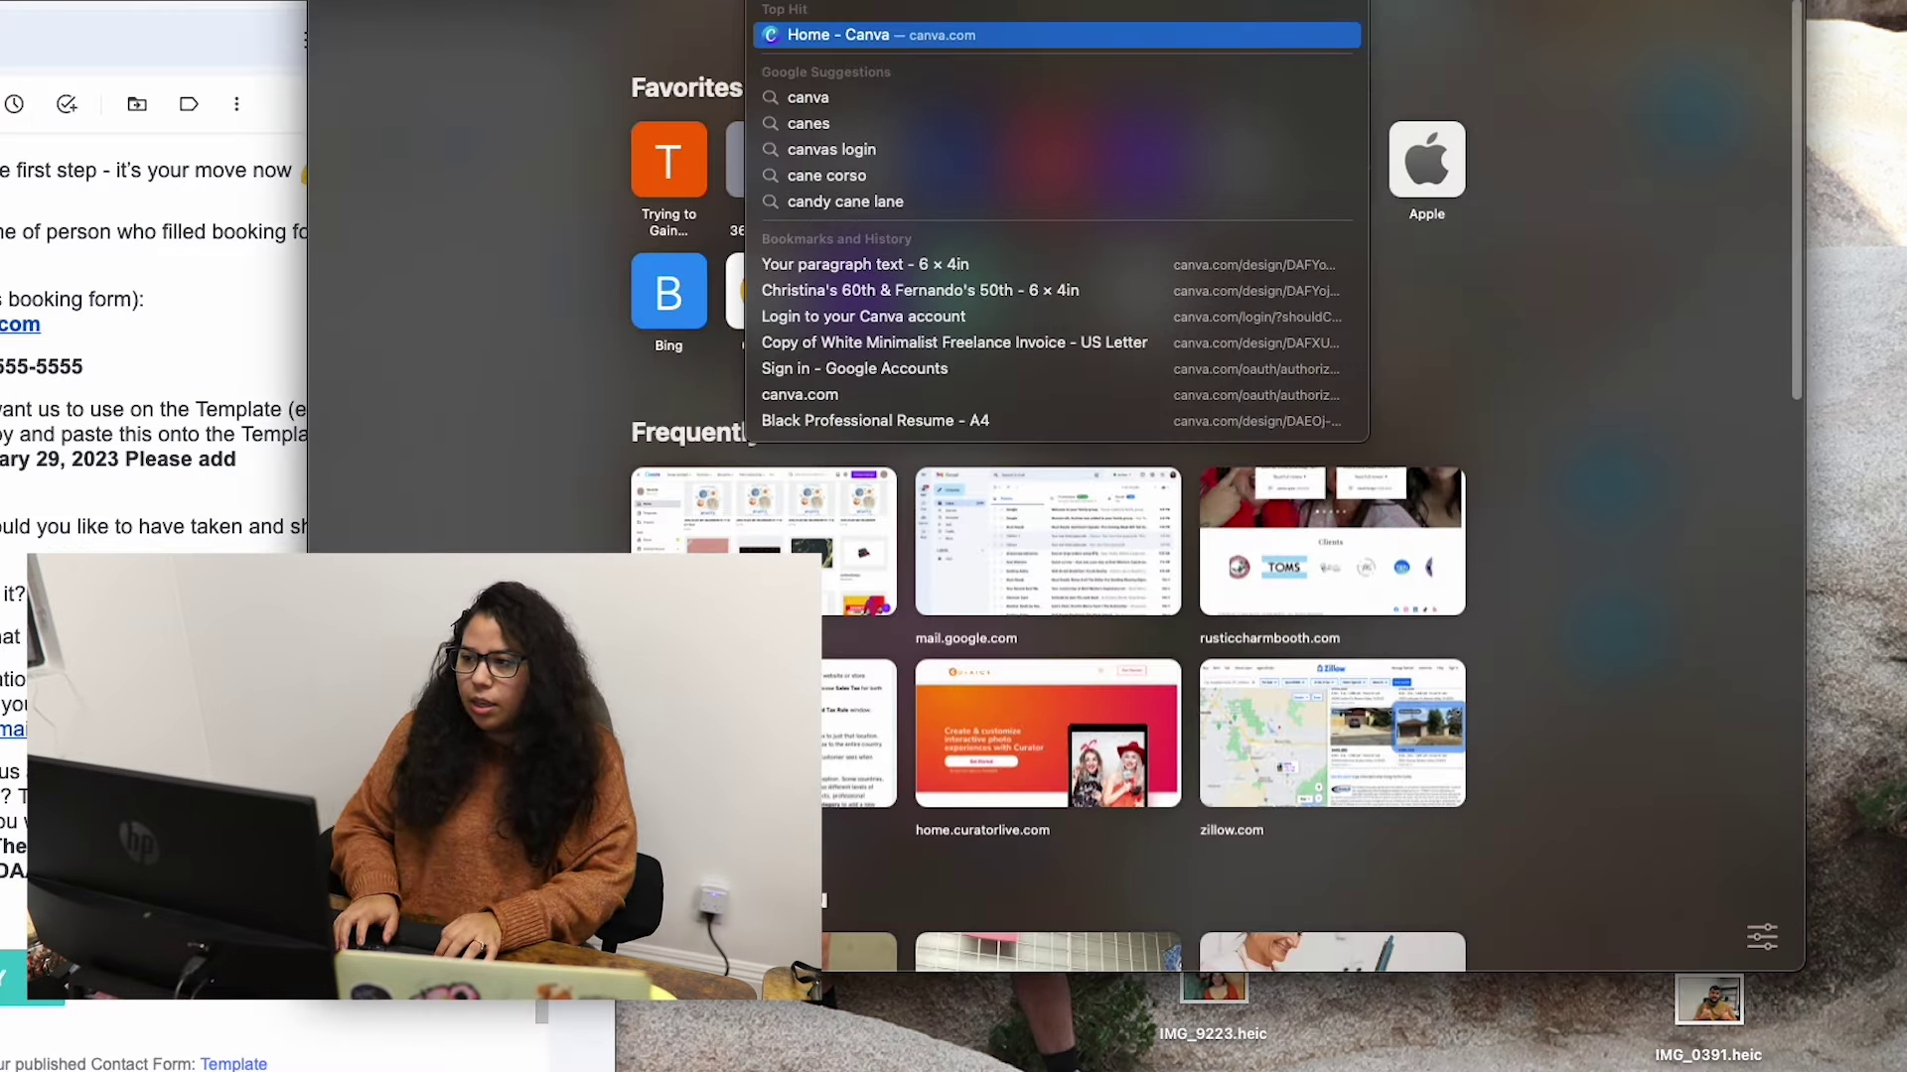
key("Return")
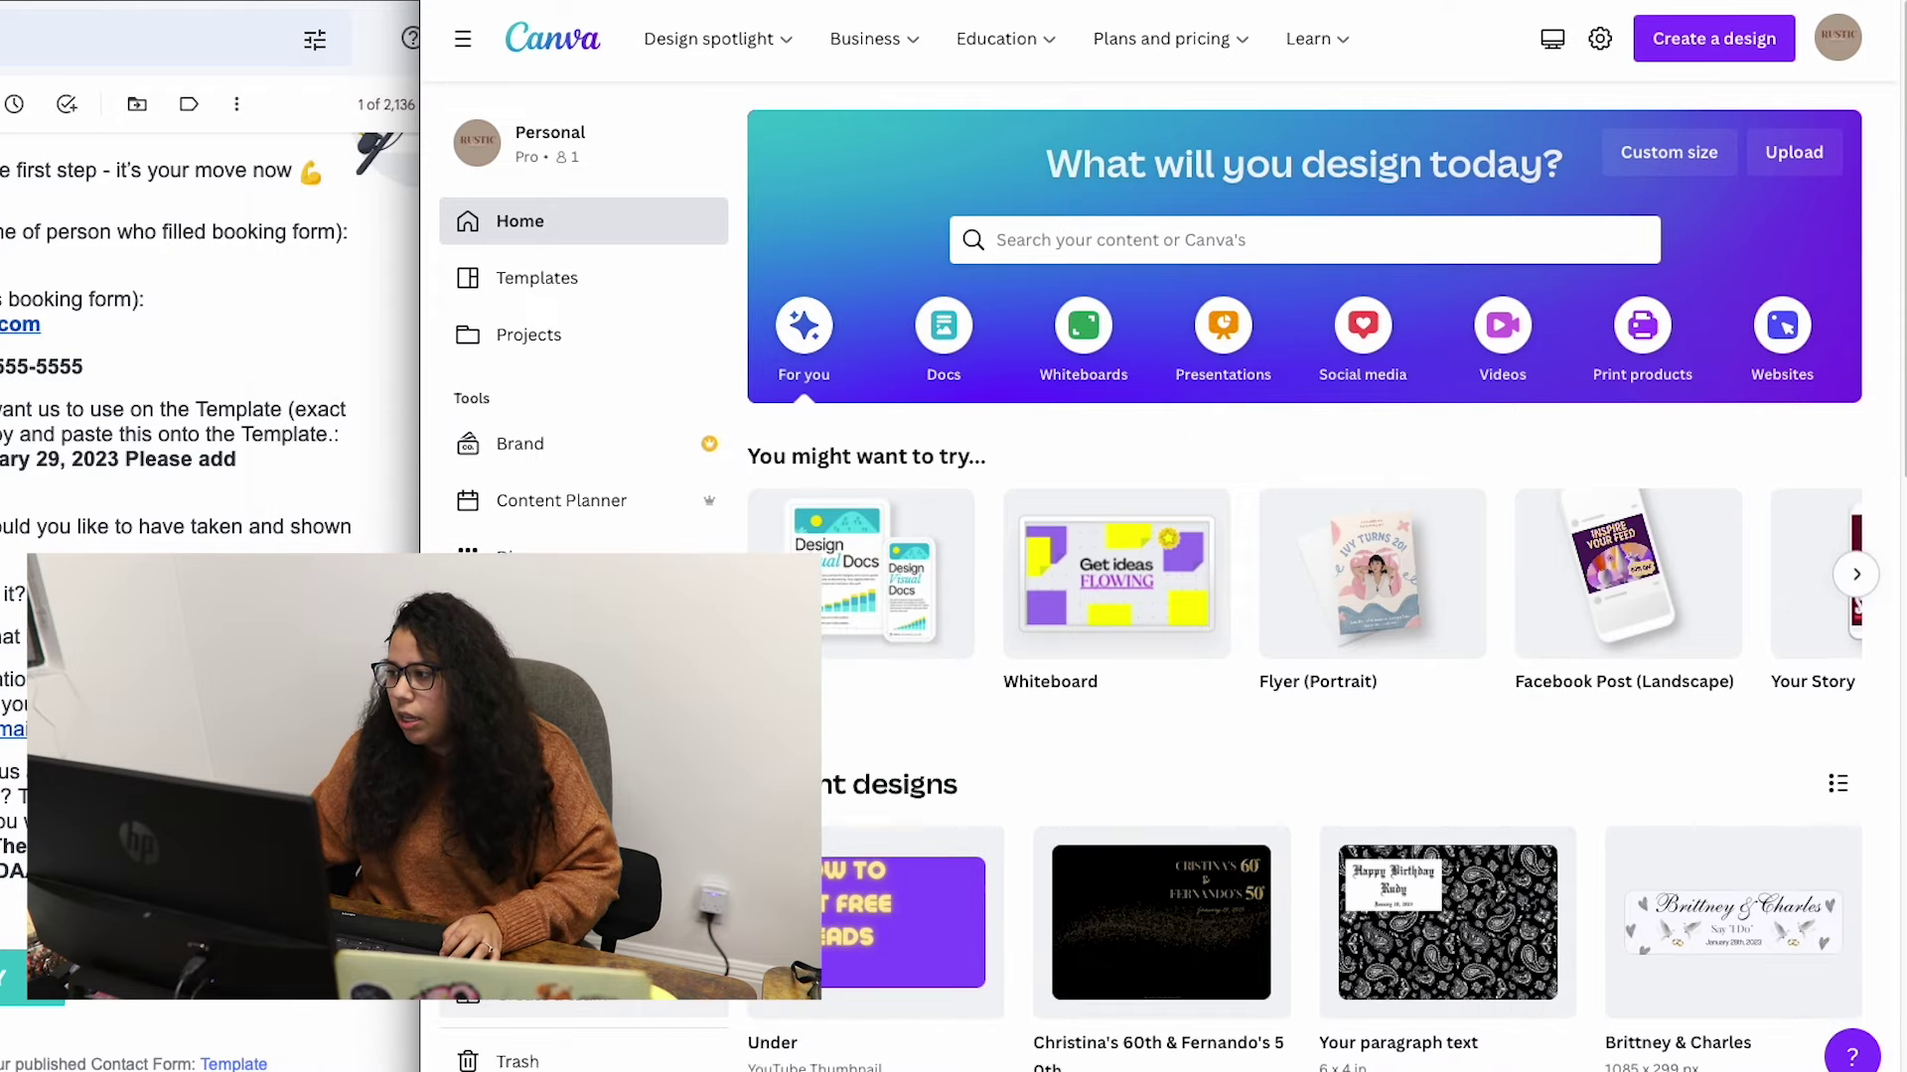
Create a custom-size Canva design of 6 × 4 inches.
left_click(1702, 50)
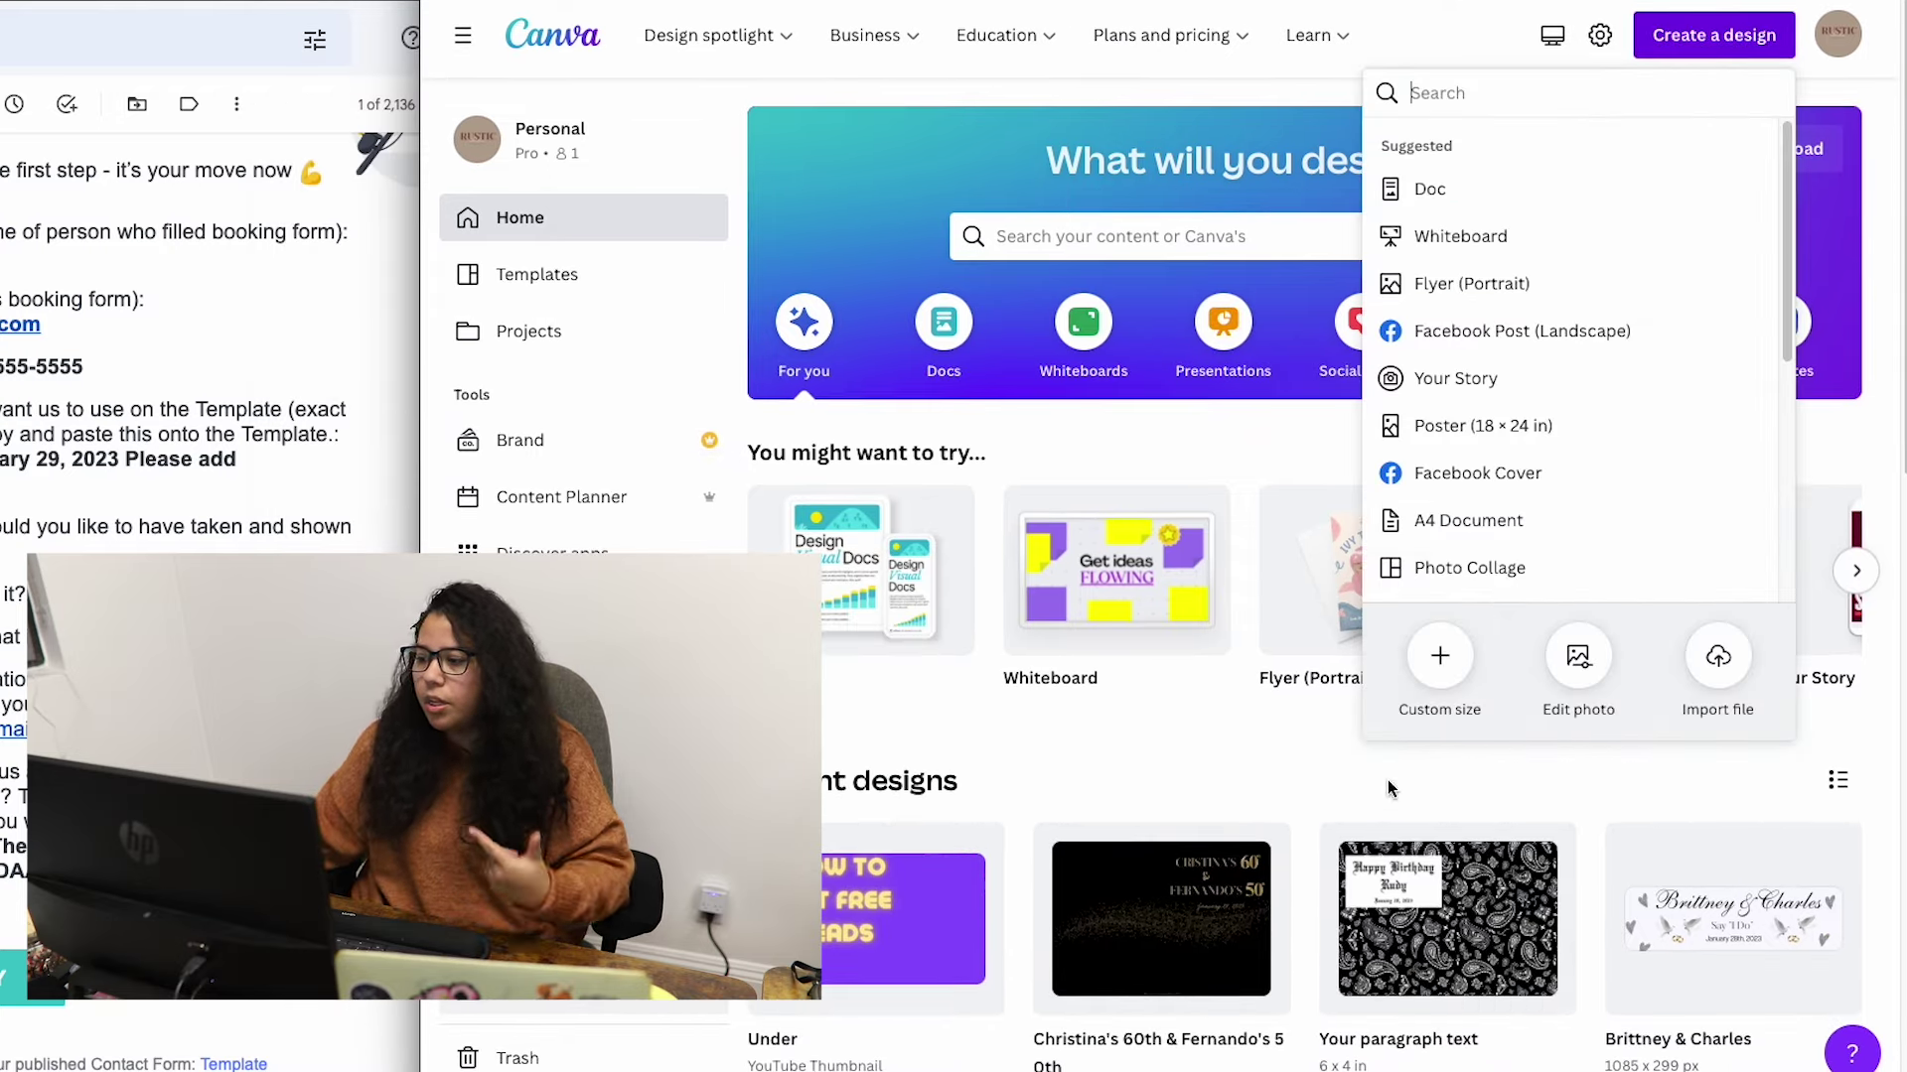
left_click(1430, 663)
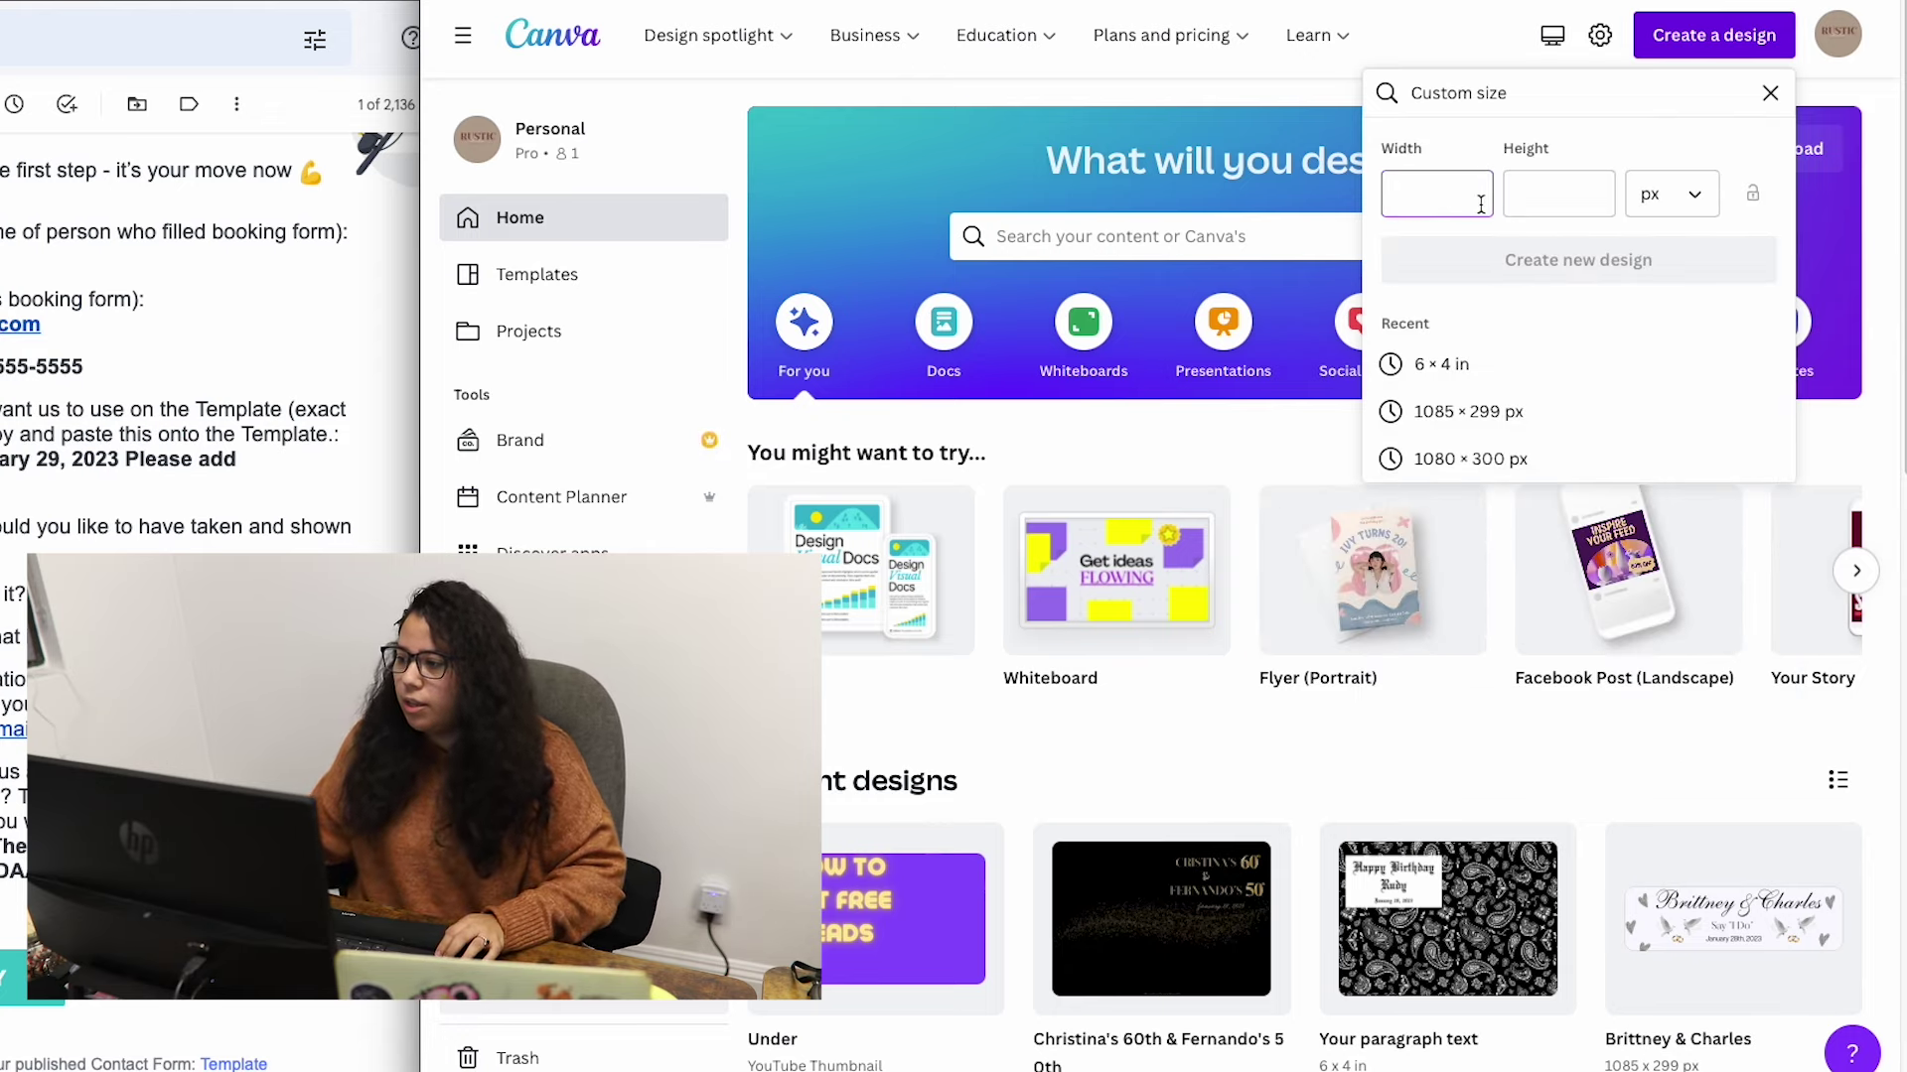
left_click(1678, 195)
left_click(1674, 306)
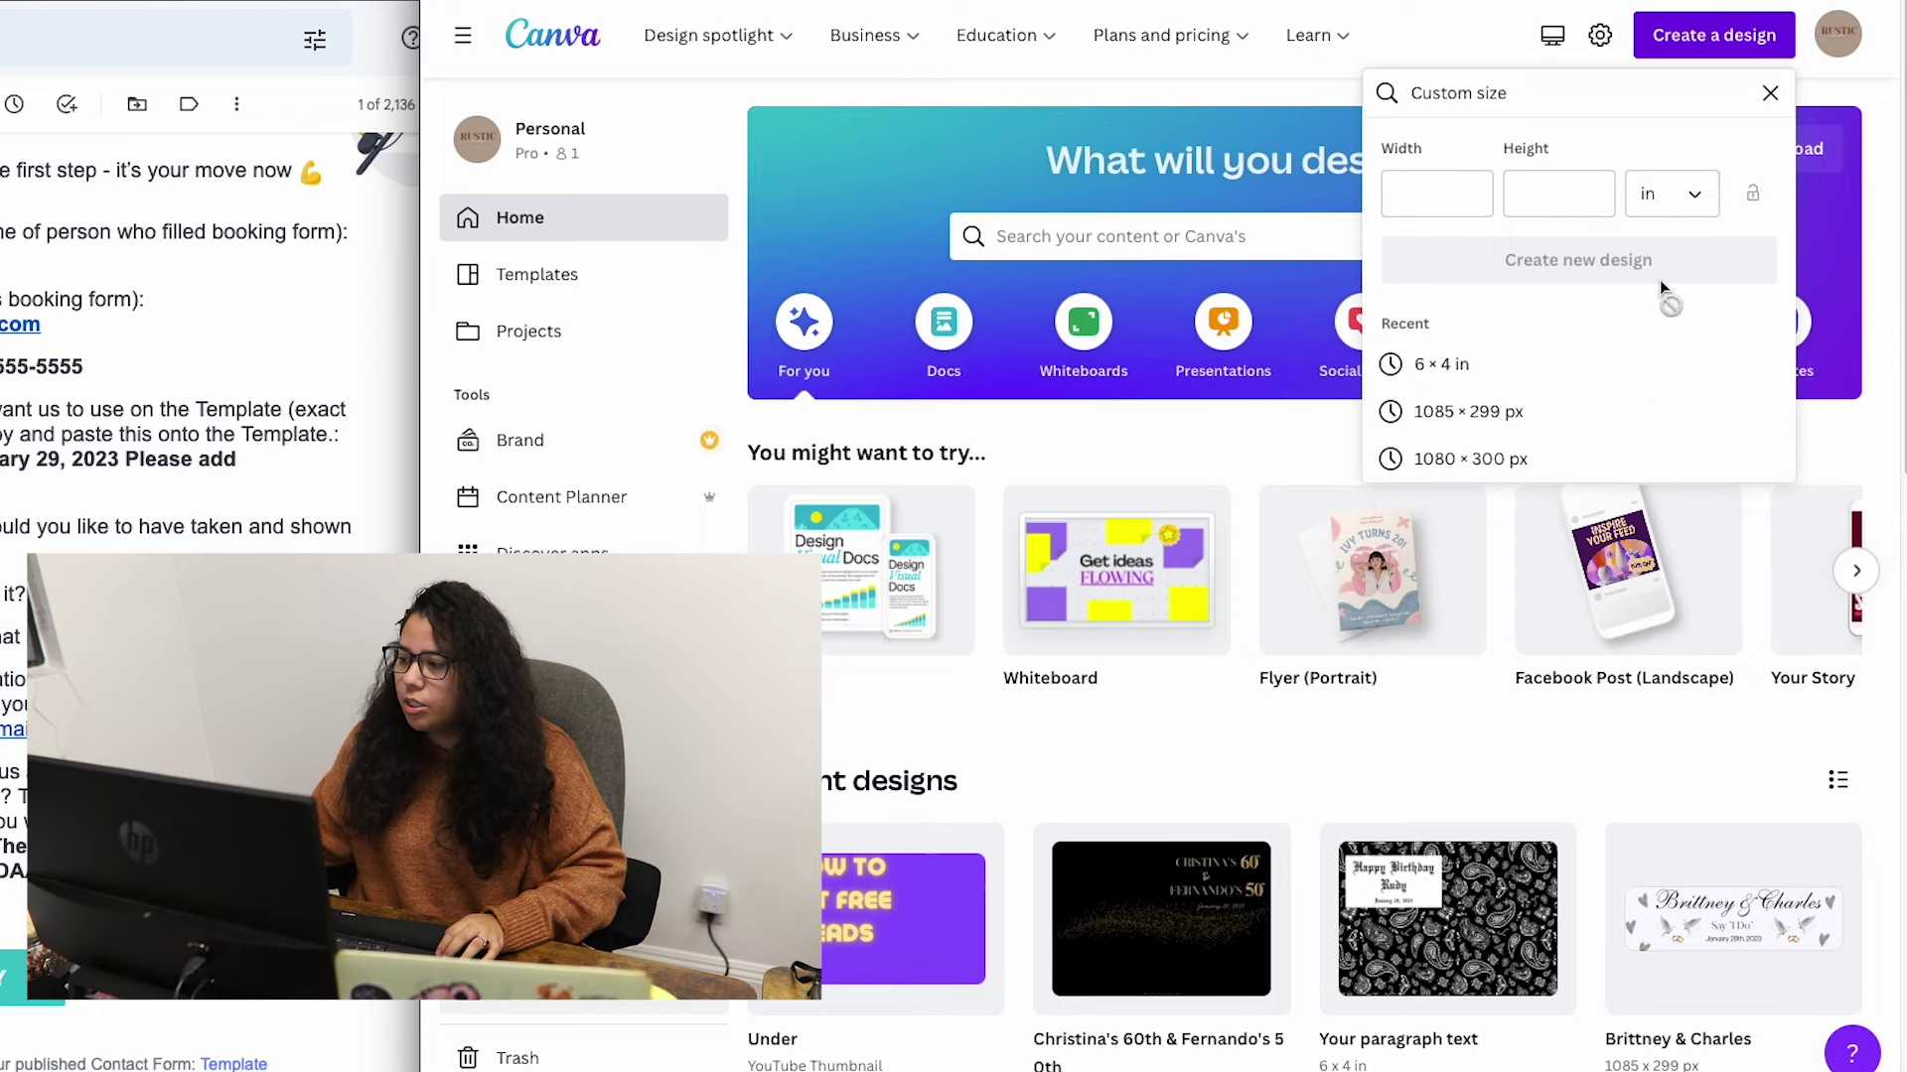
left_click(1430, 205)
type("6")
left_click(1597, 205)
type("4")
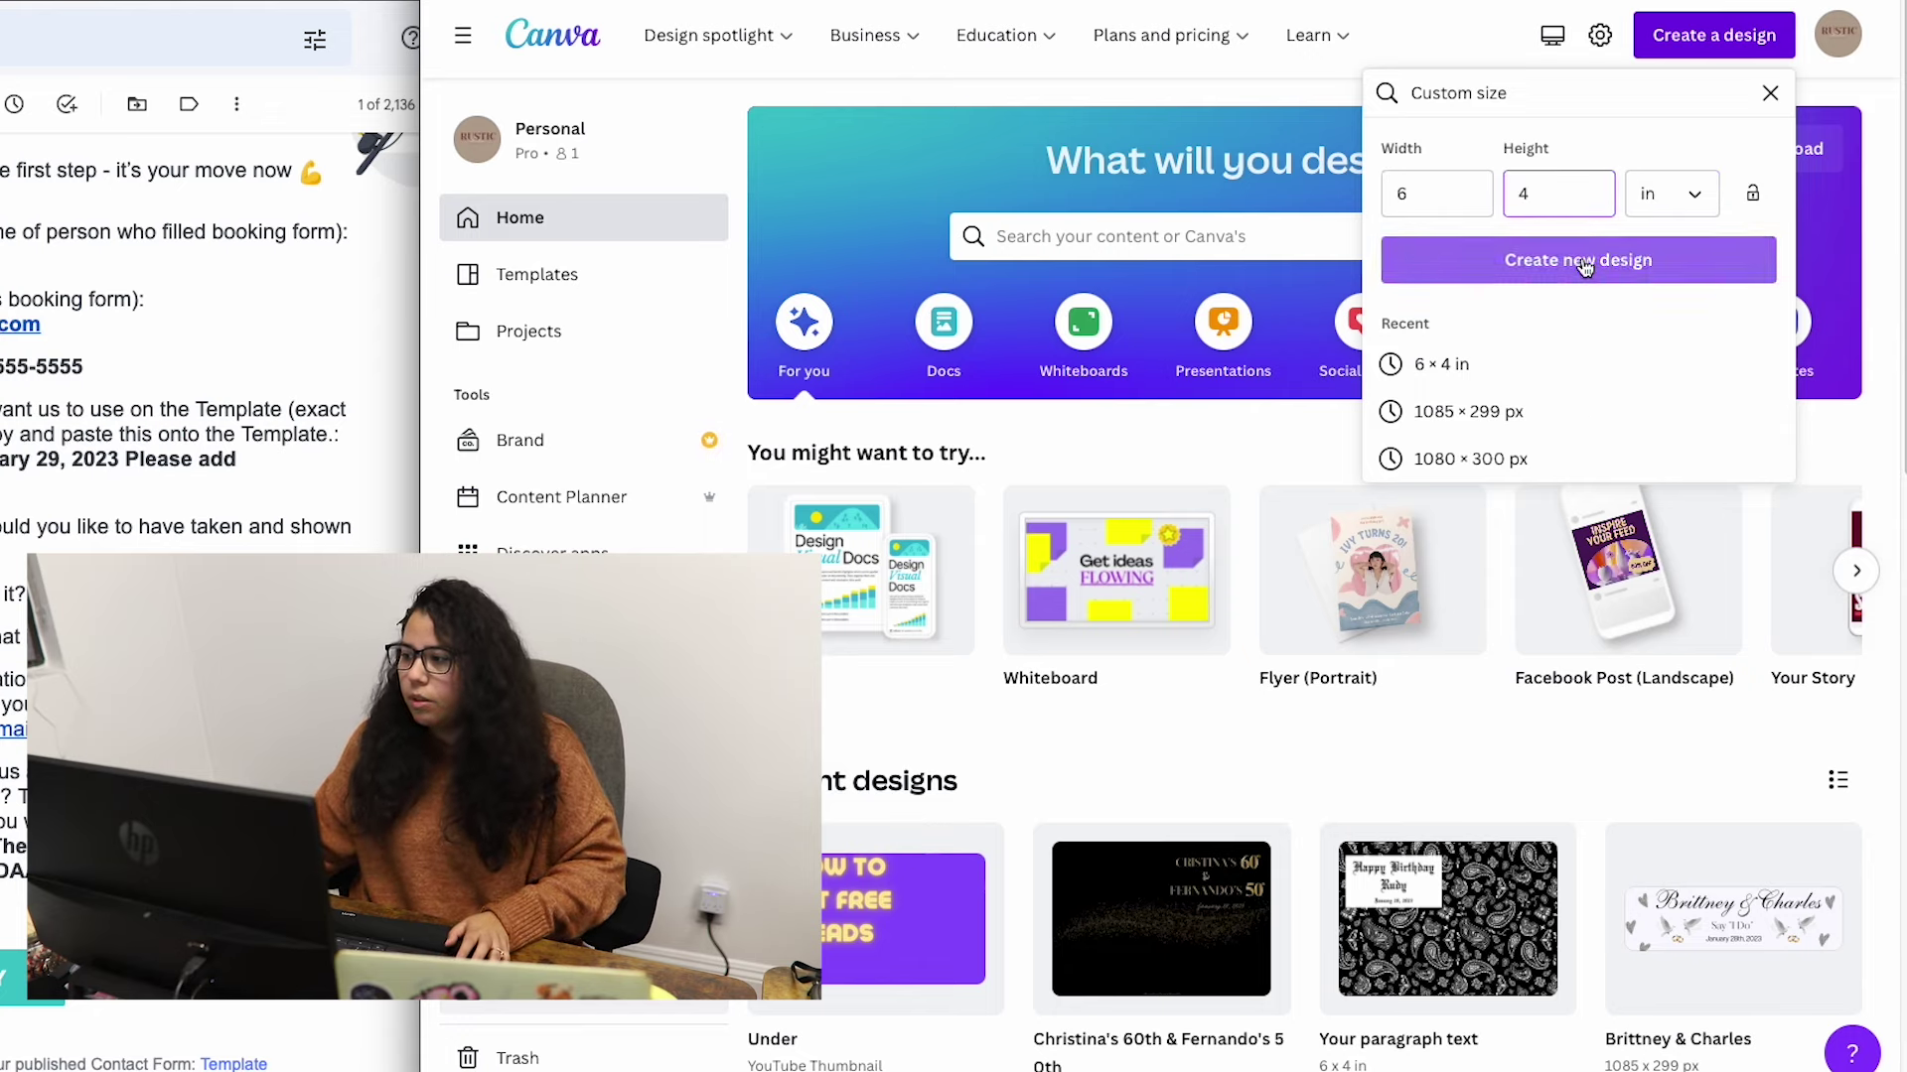
left_click(1580, 260)
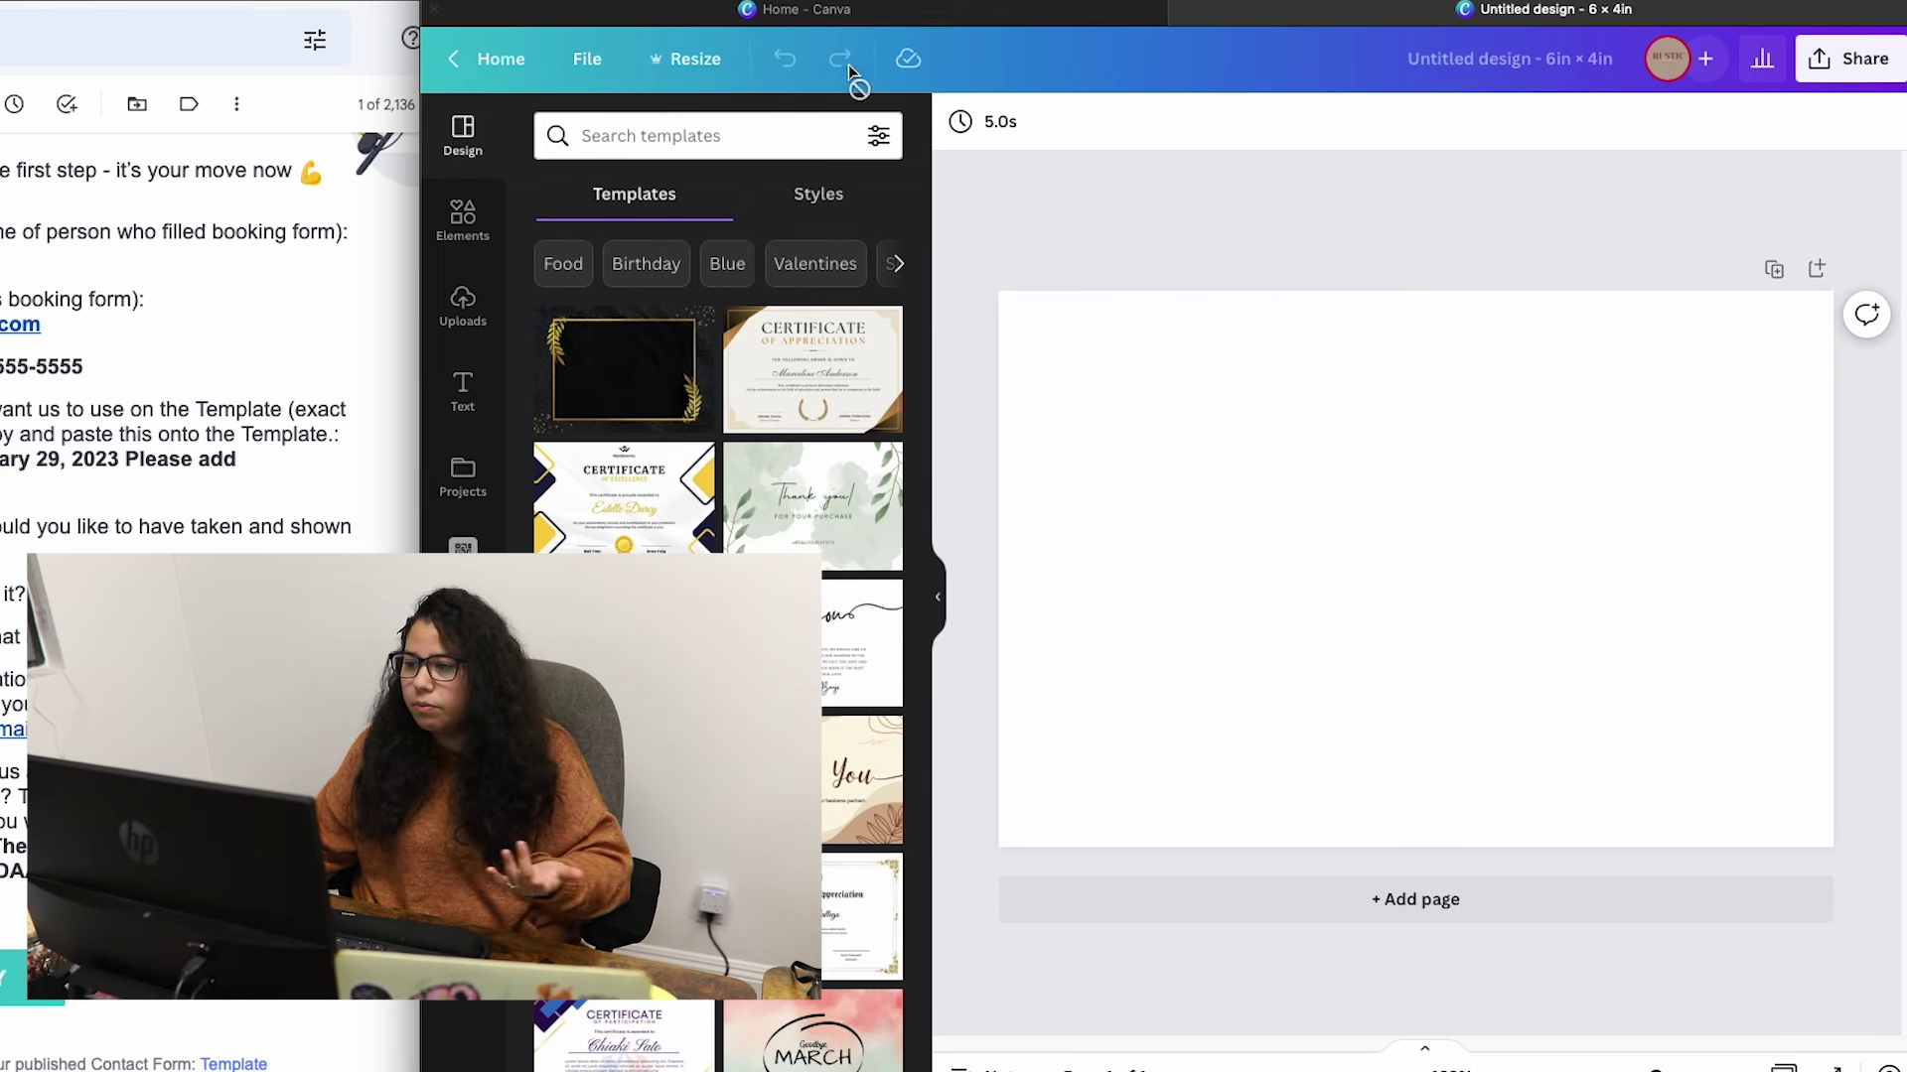
Search Elements for 'pampas' and add a pampas grass graphic to the card.
left_click(463, 220)
left_click(687, 135)
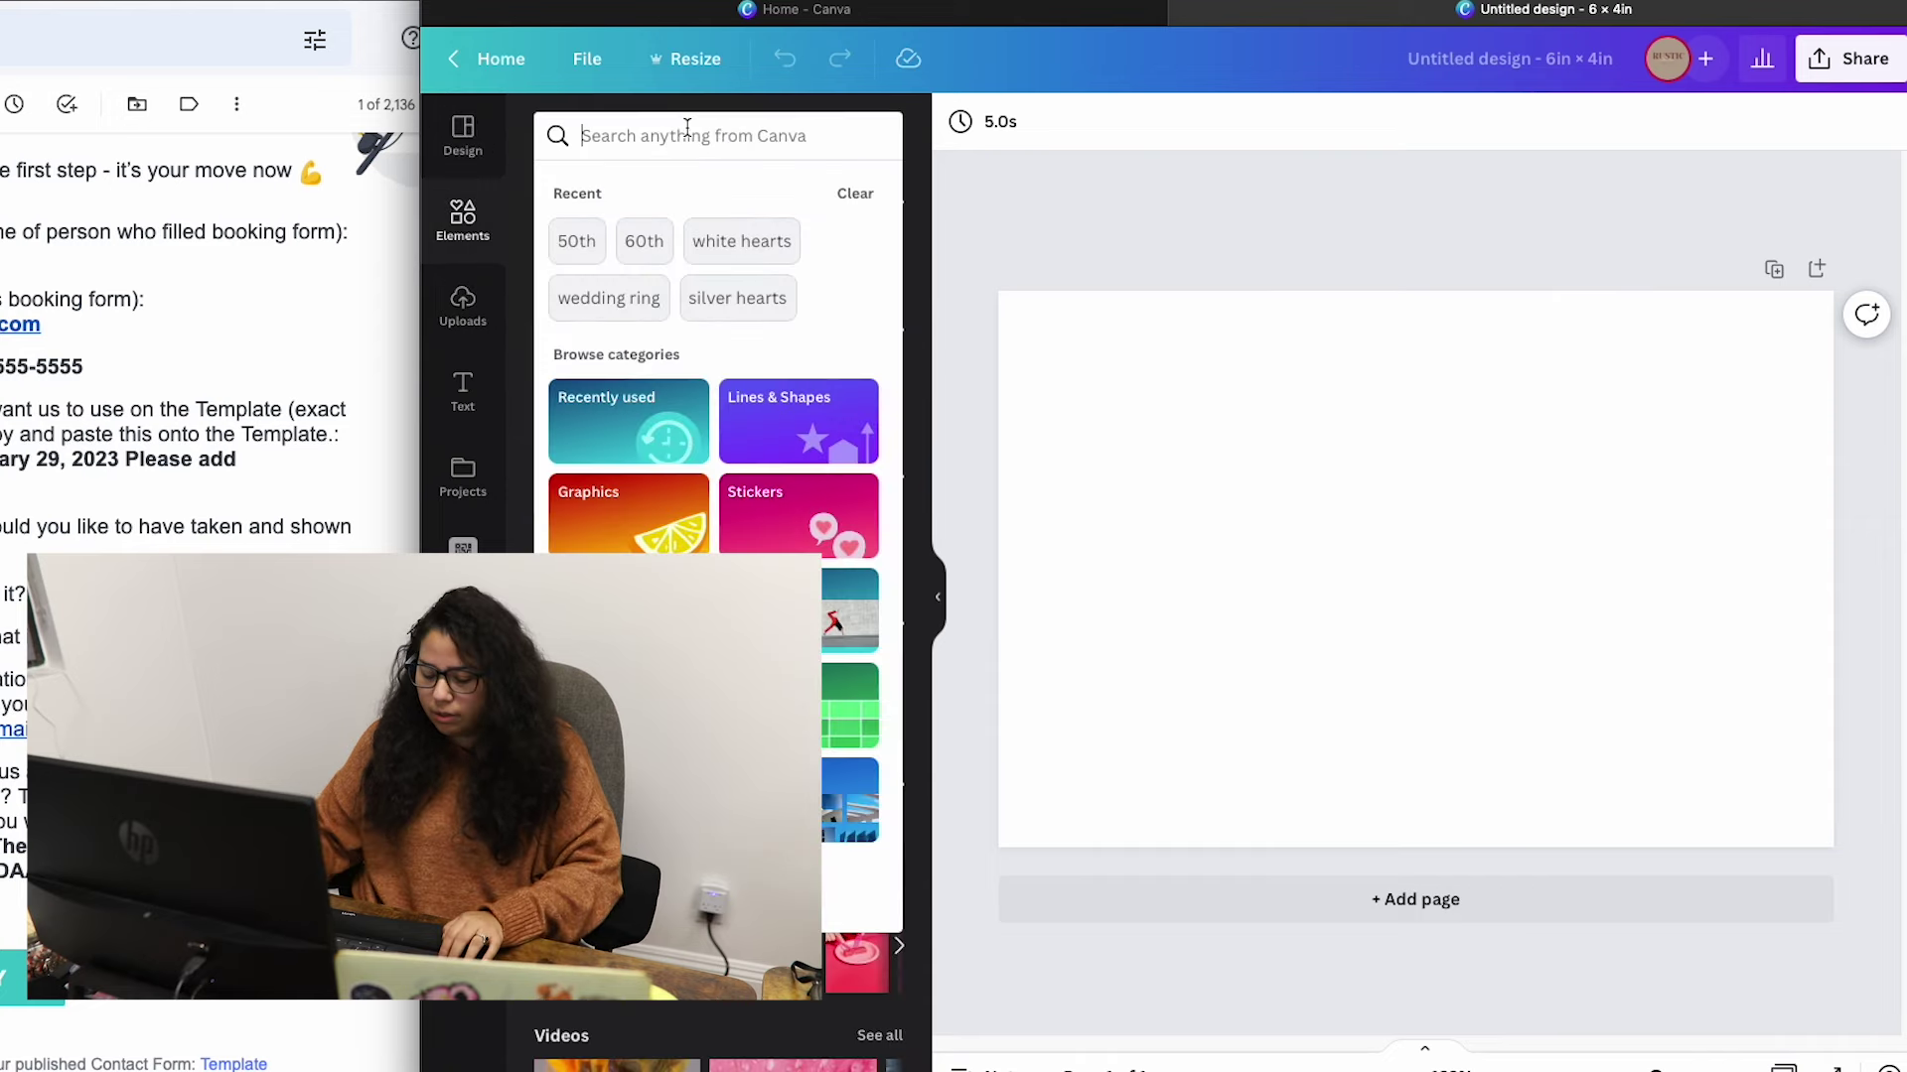
type("pampas")
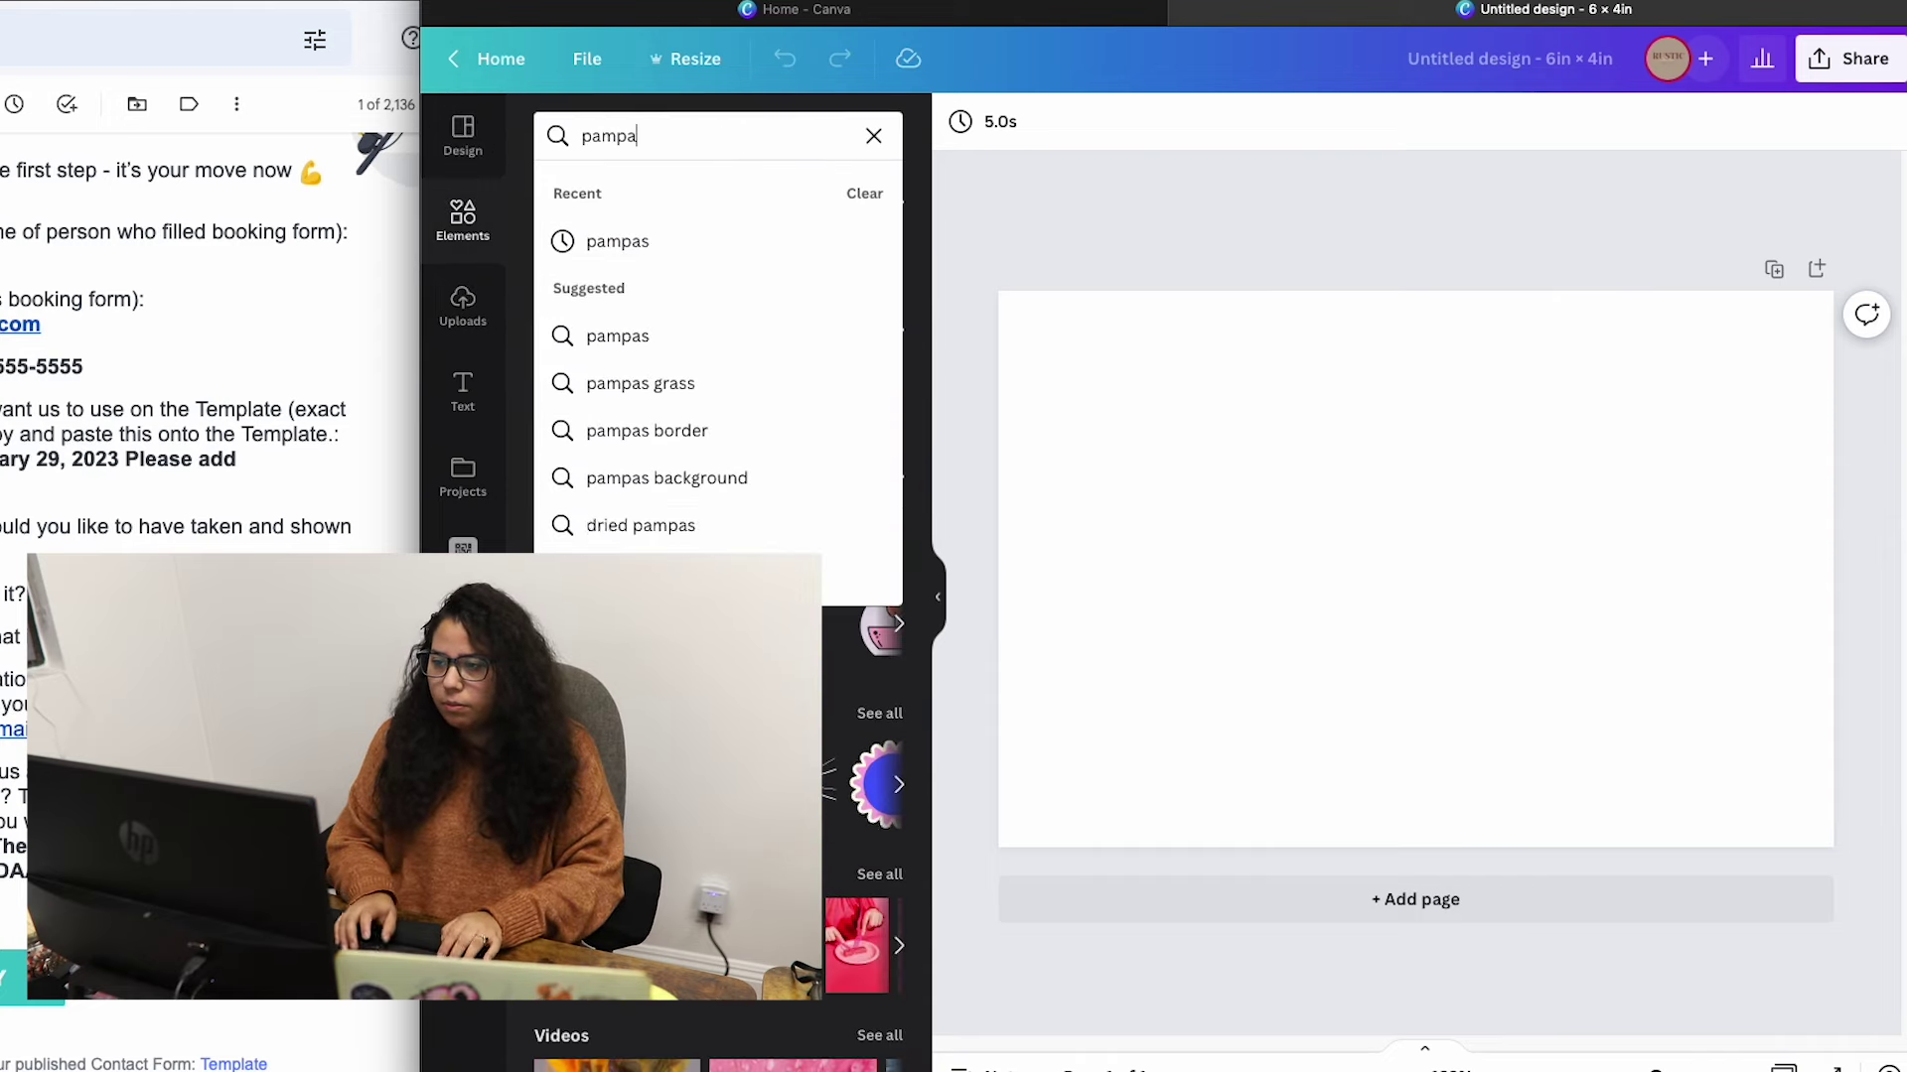
key("Return")
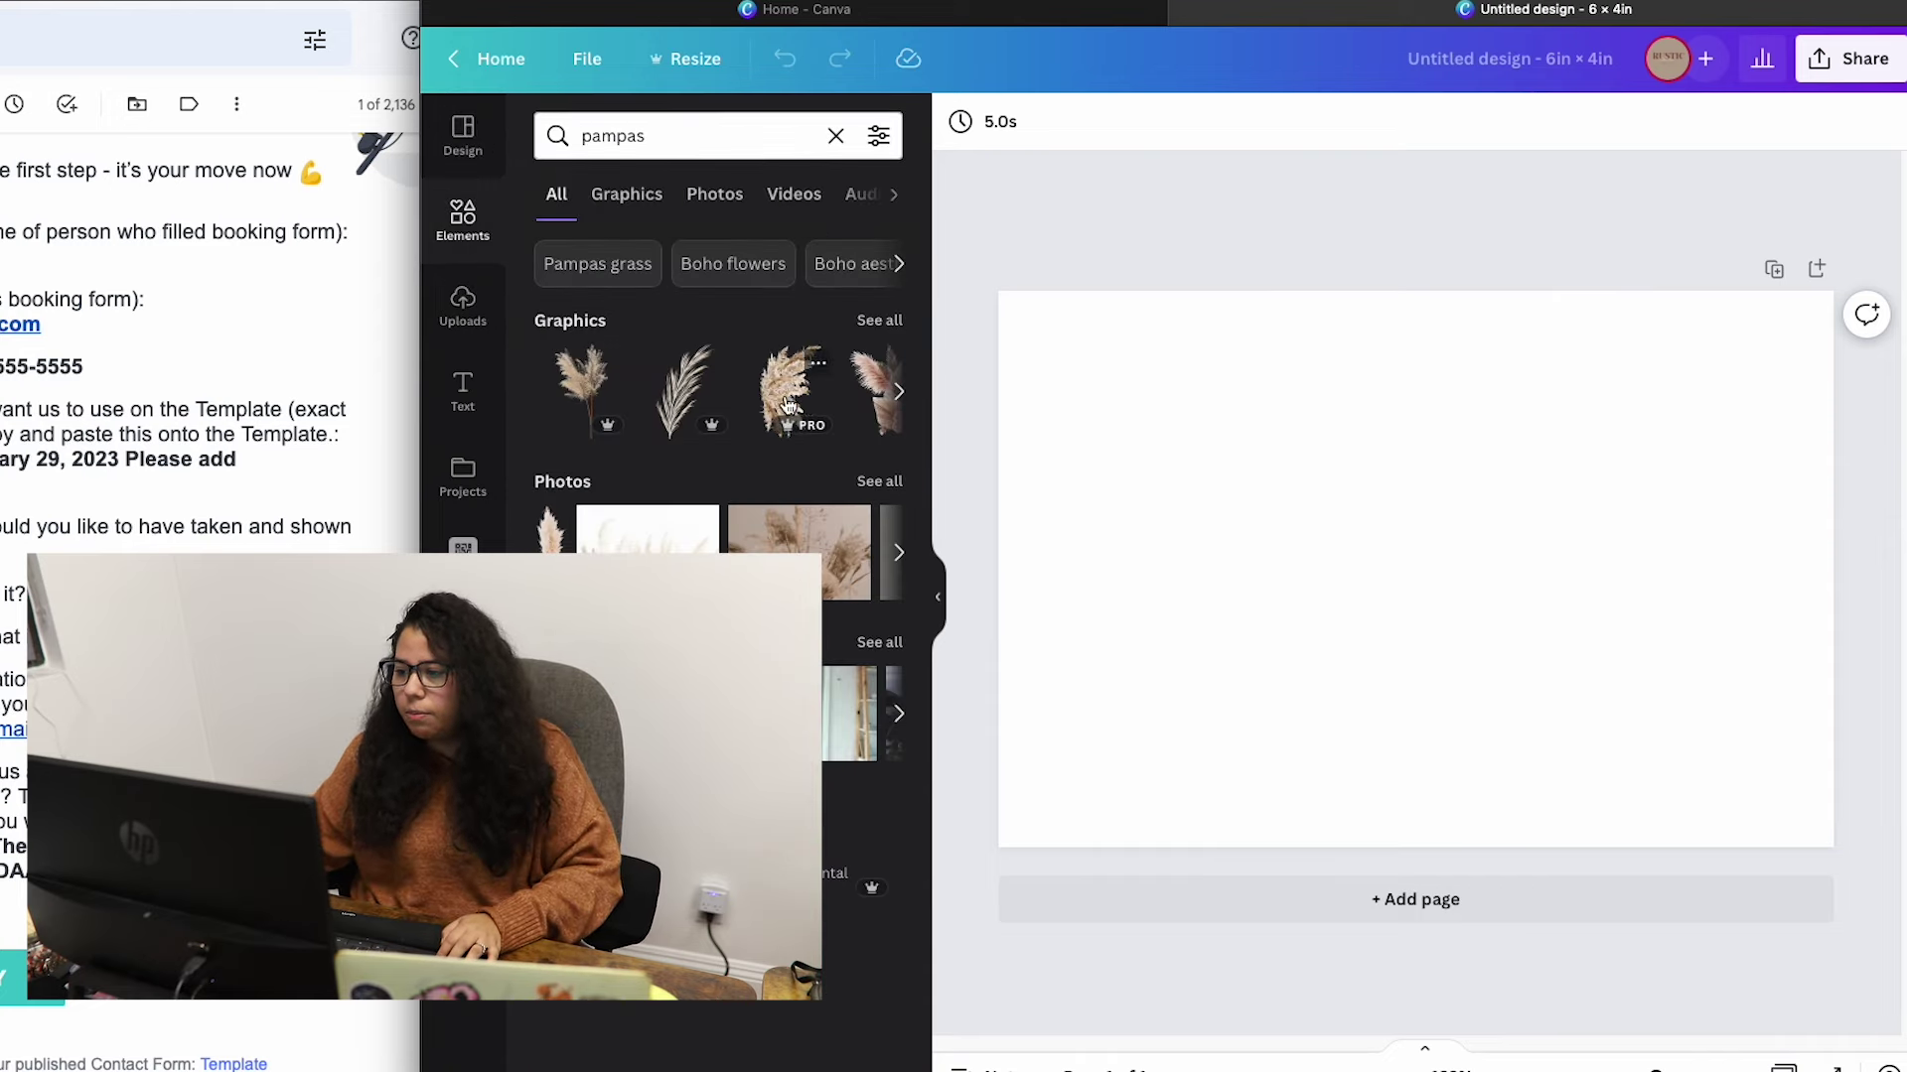
left_click(785, 405)
Shrink the pampas graphic, tilt it clockwise and tuck it into the top-left corner.
left_click_drag(1418, 537, 1110, 321)
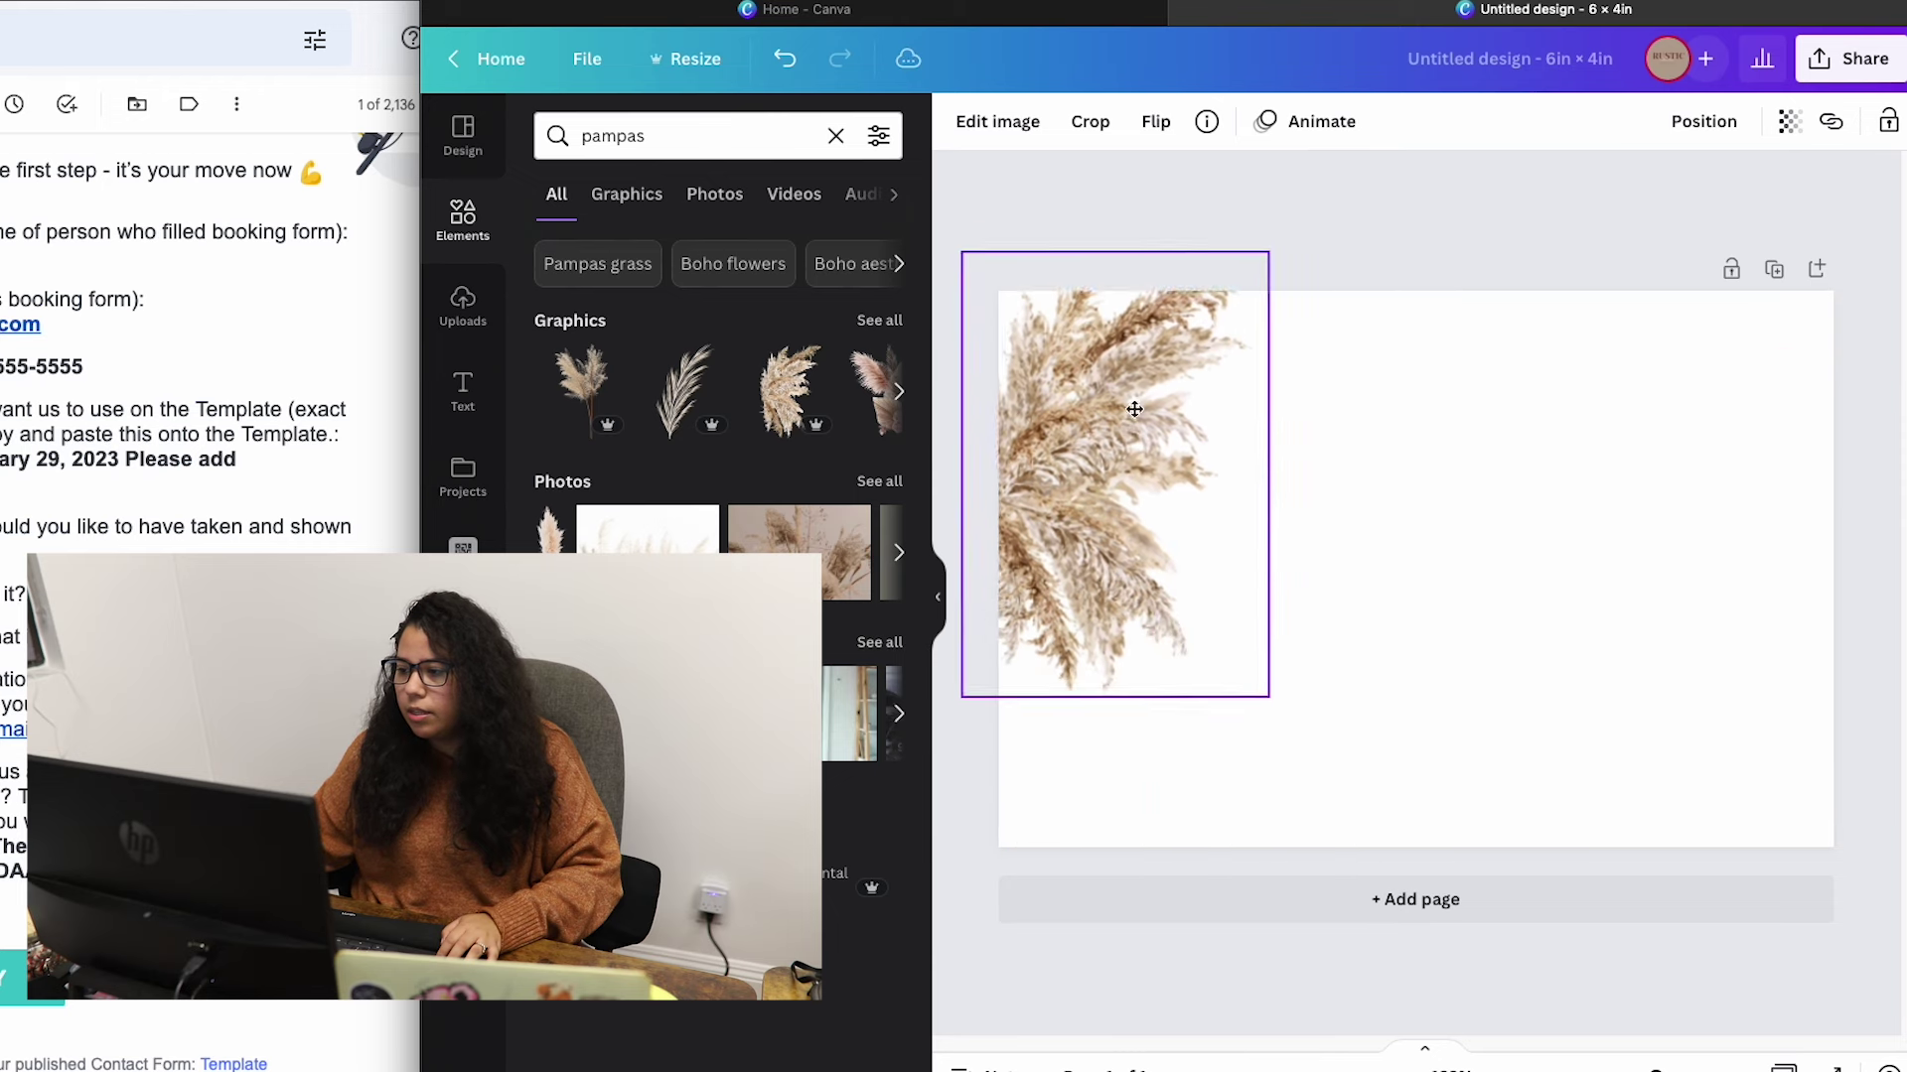
left_click_drag(1244, 589, 1182, 499)
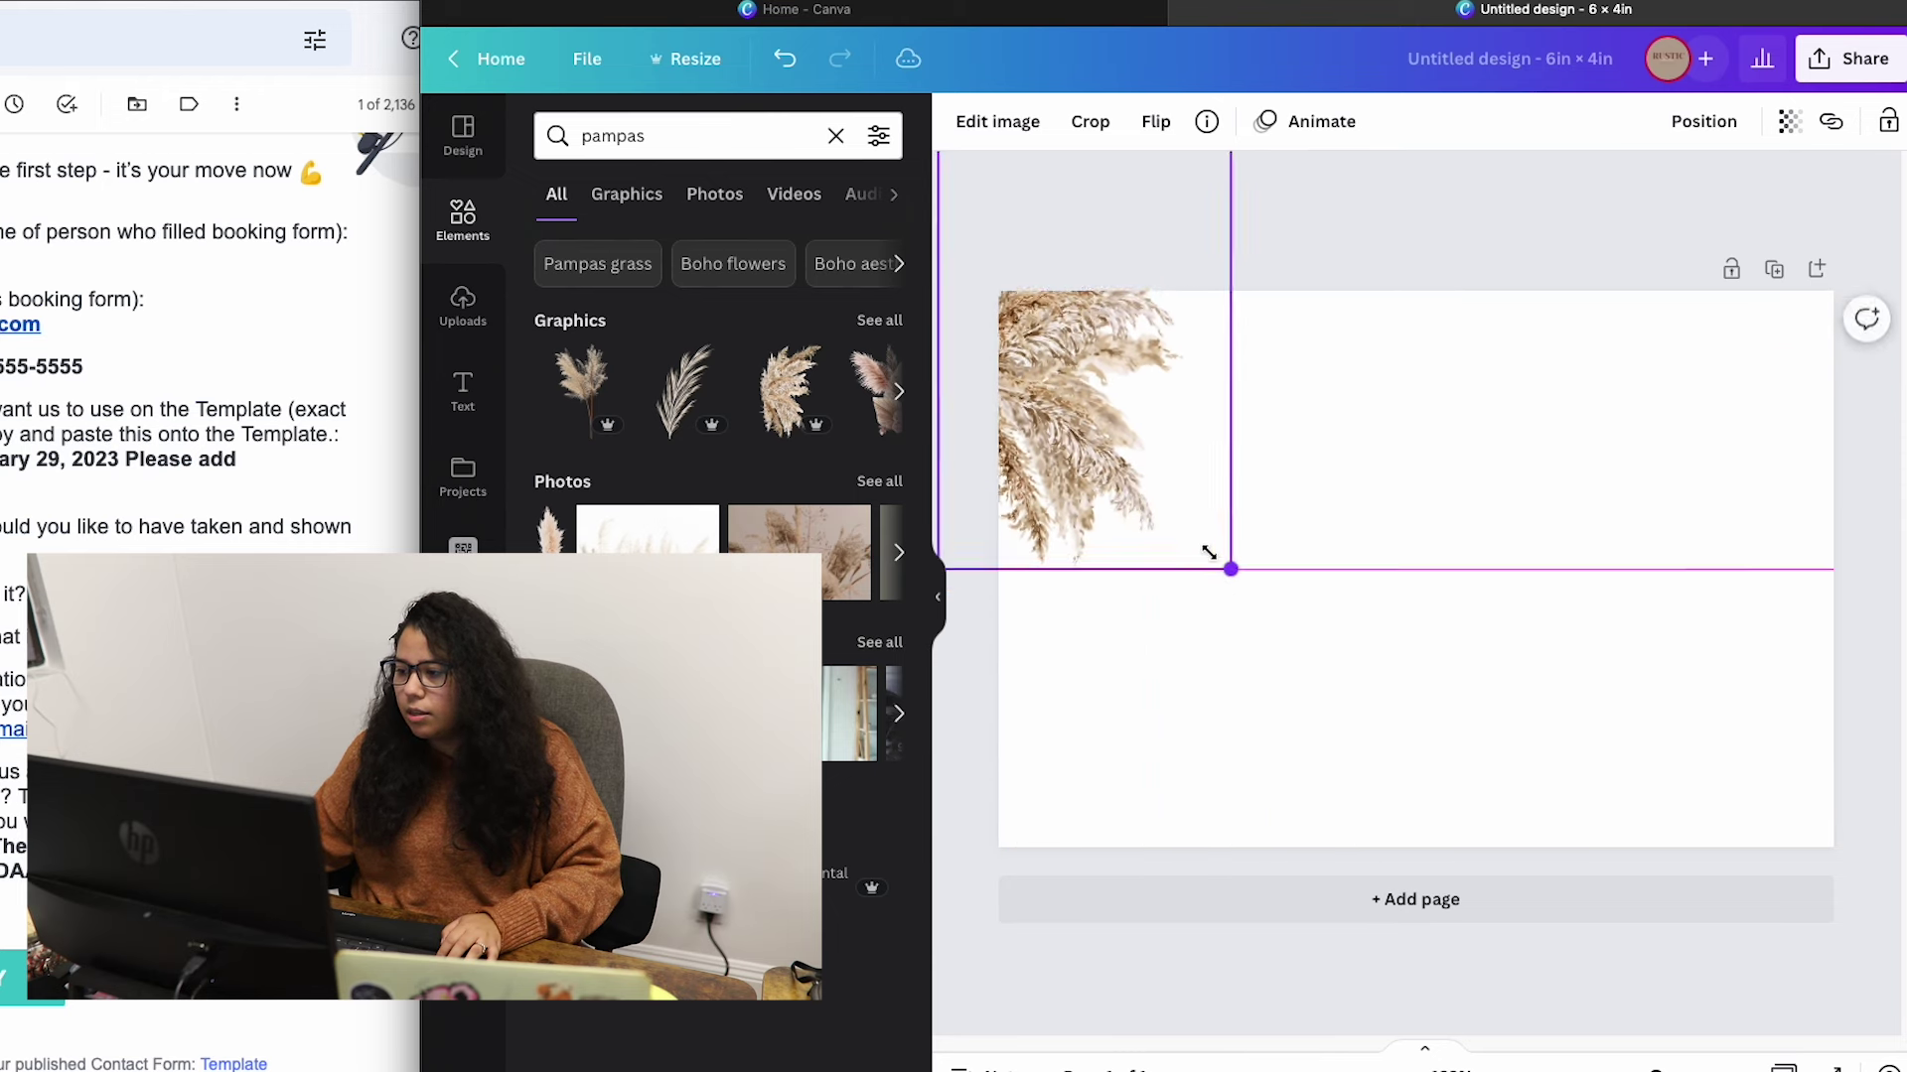
left_click_drag(1236, 320, 1234, 503)
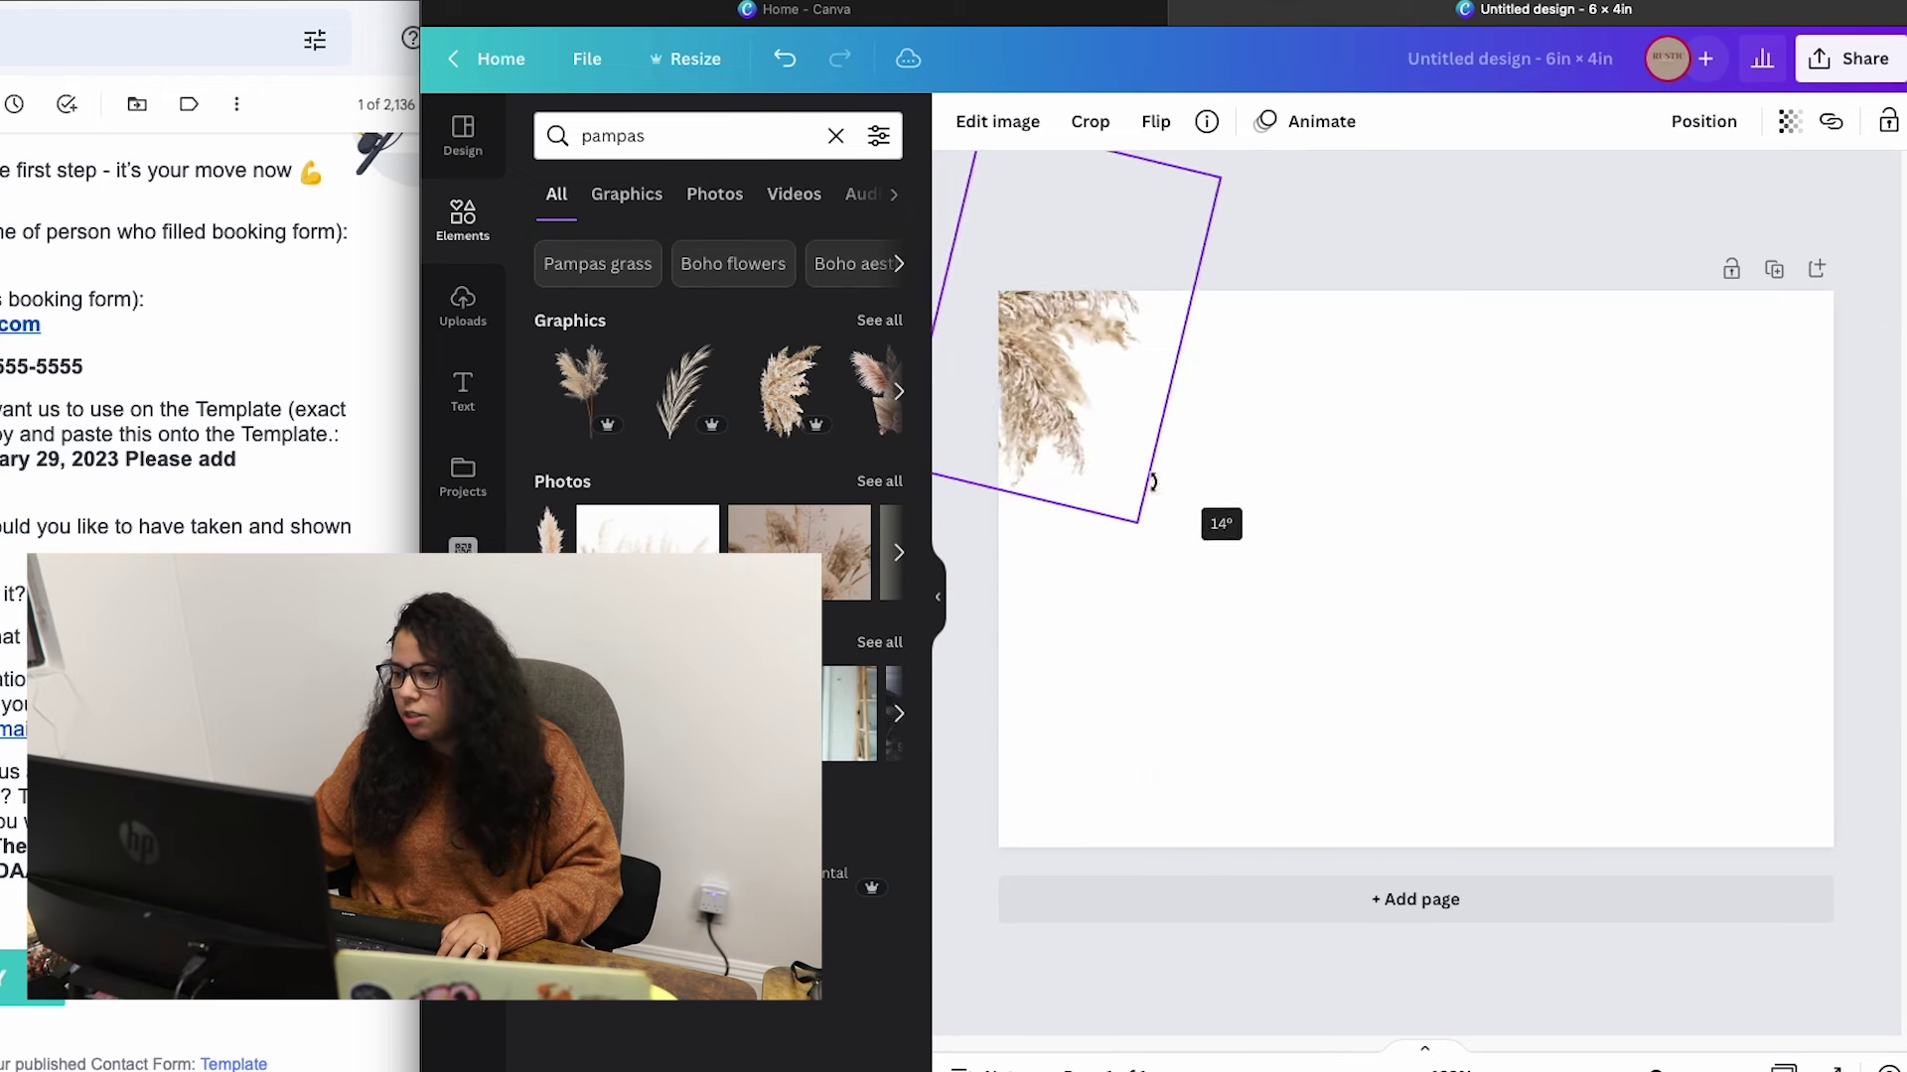
left_click_drag(1070, 363, 1098, 396)
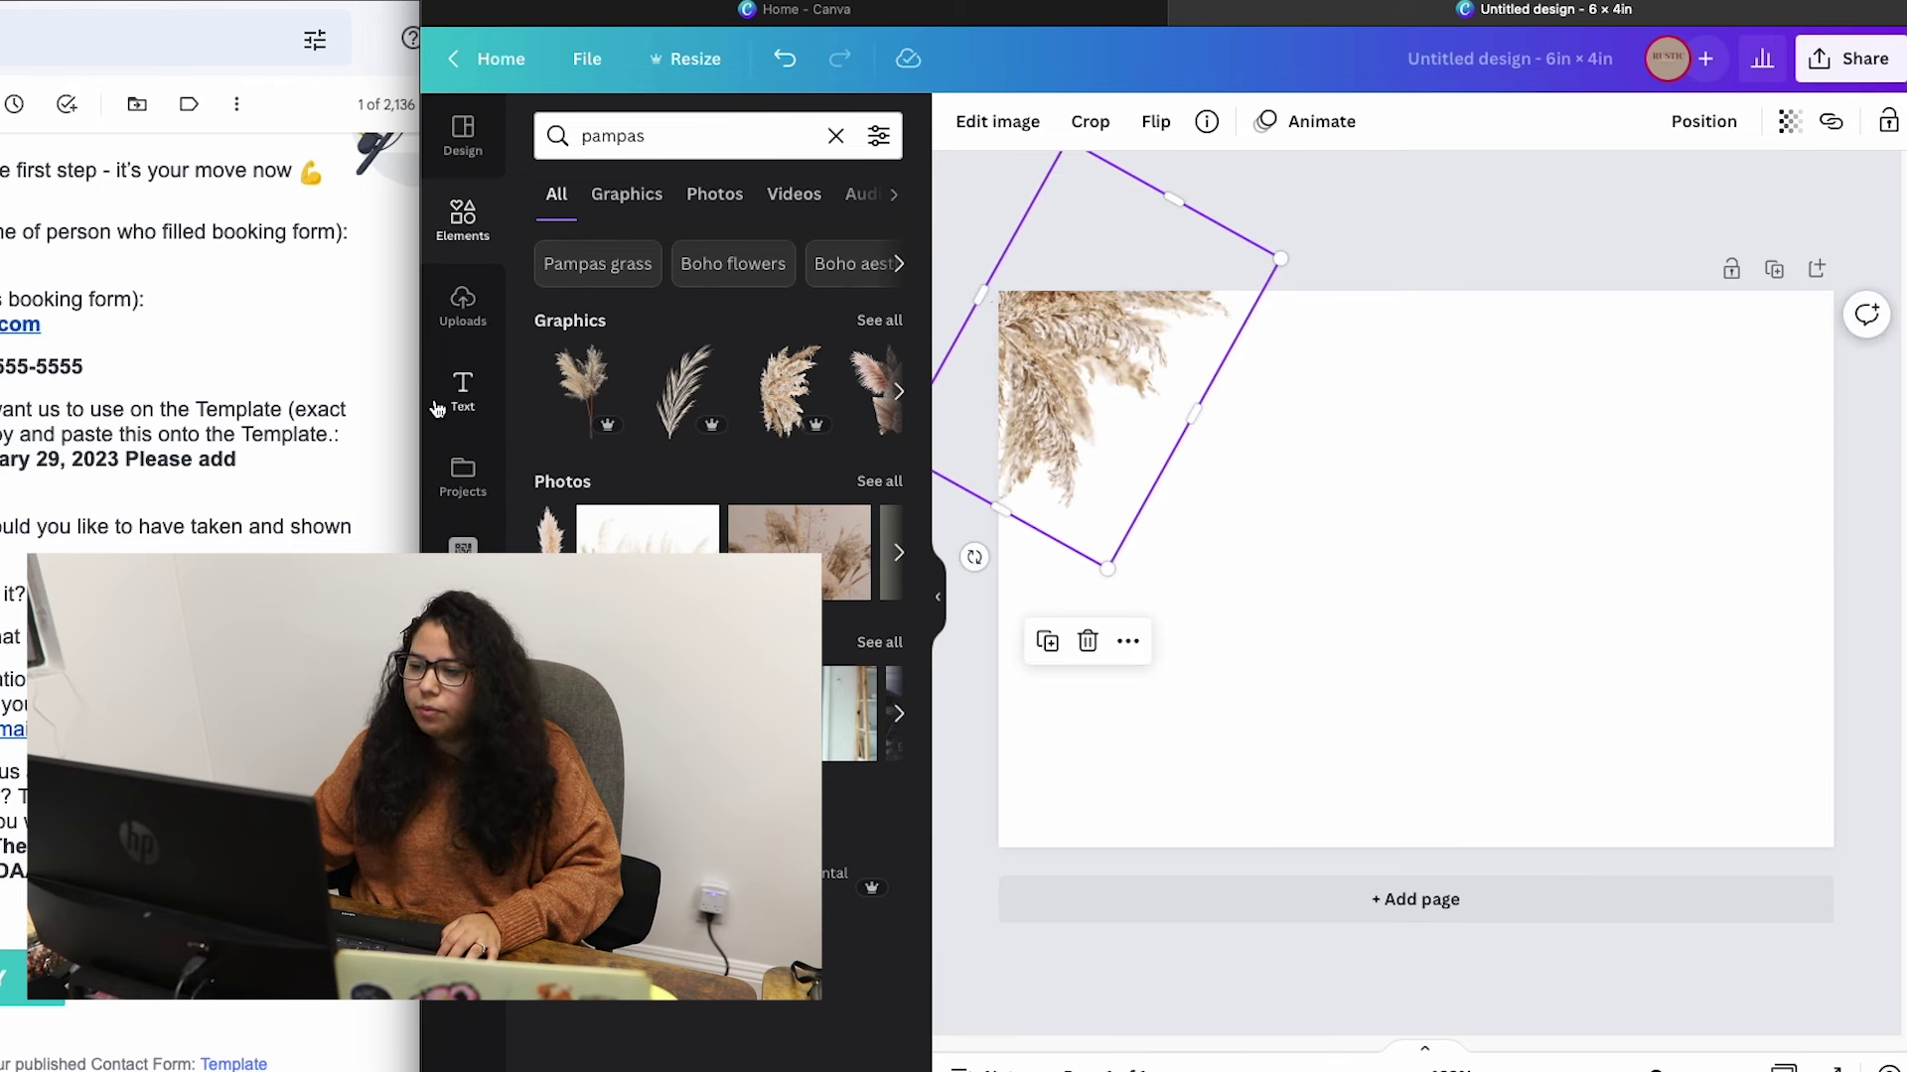
left_click(463, 389)
Add a heading and replace its text with 'Drew + Monse' from the booking email.
left_click(660, 316)
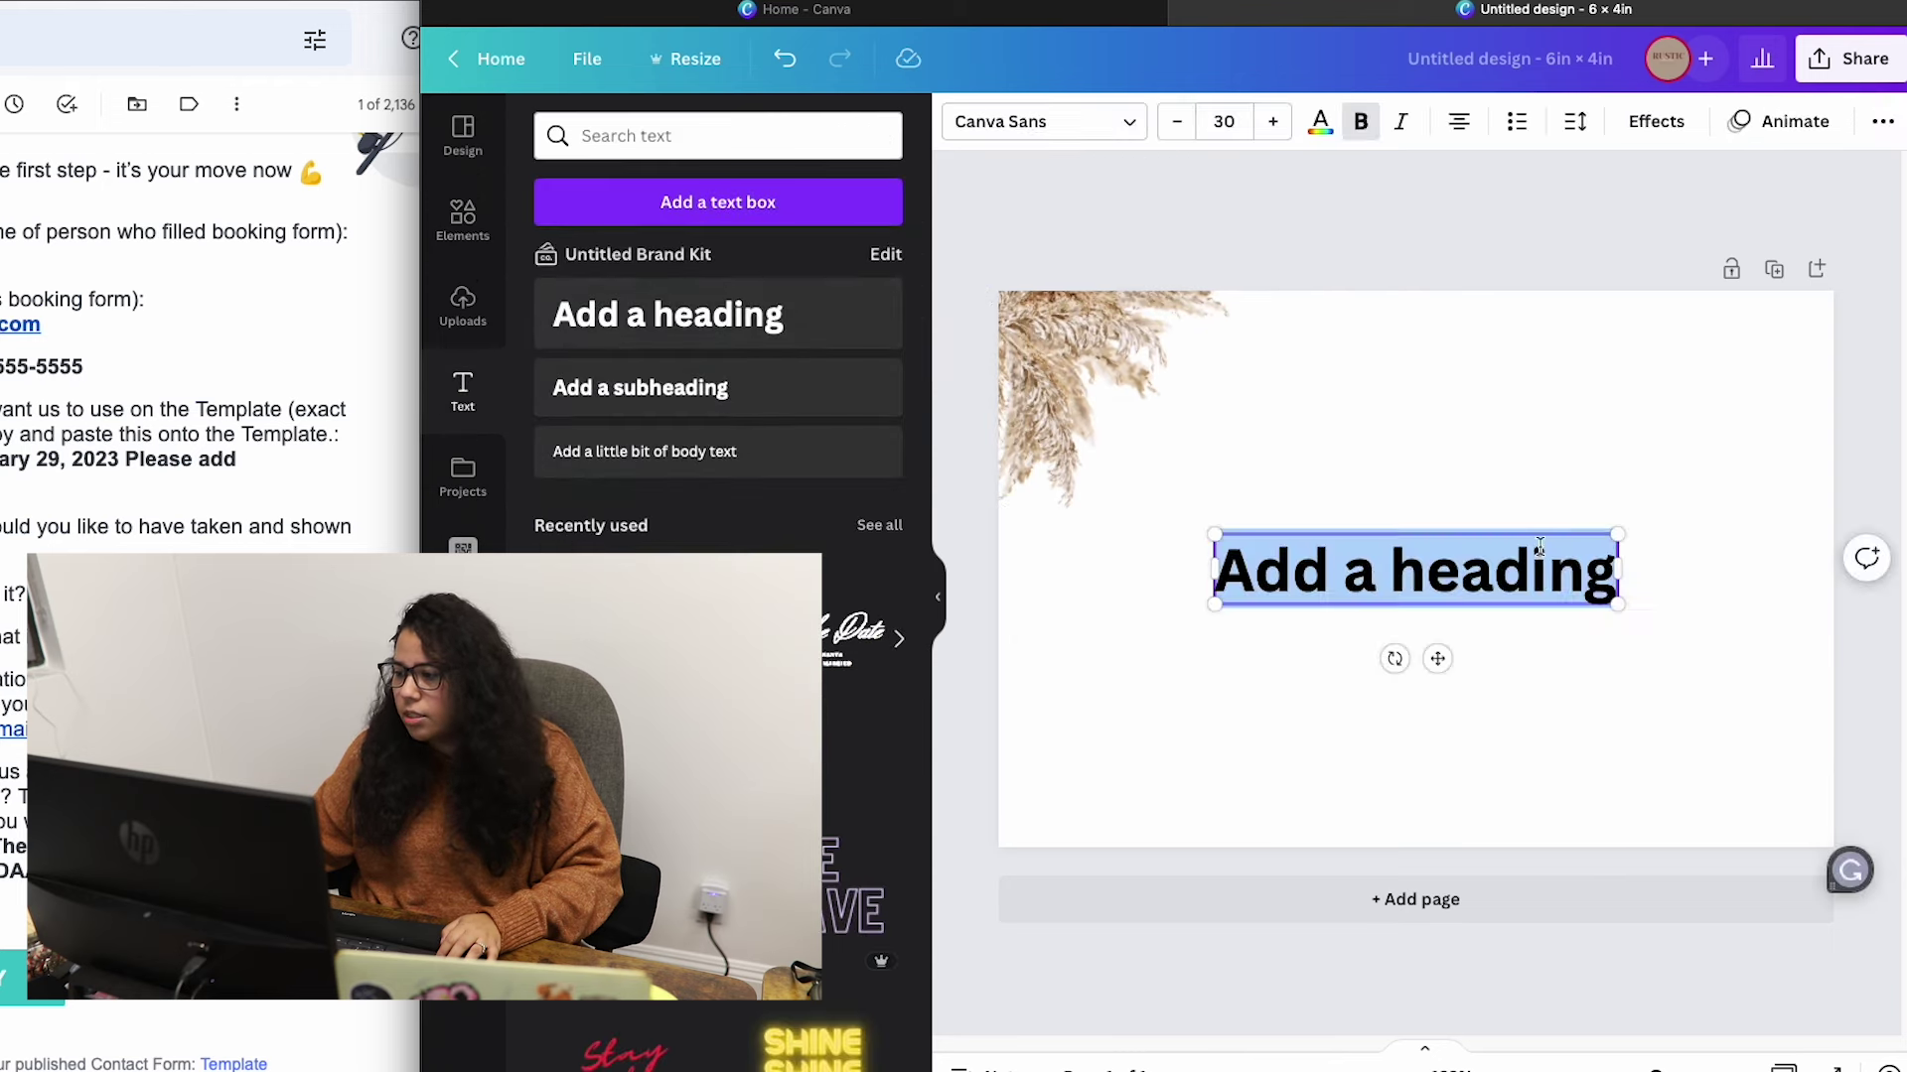
key("super+Tab")
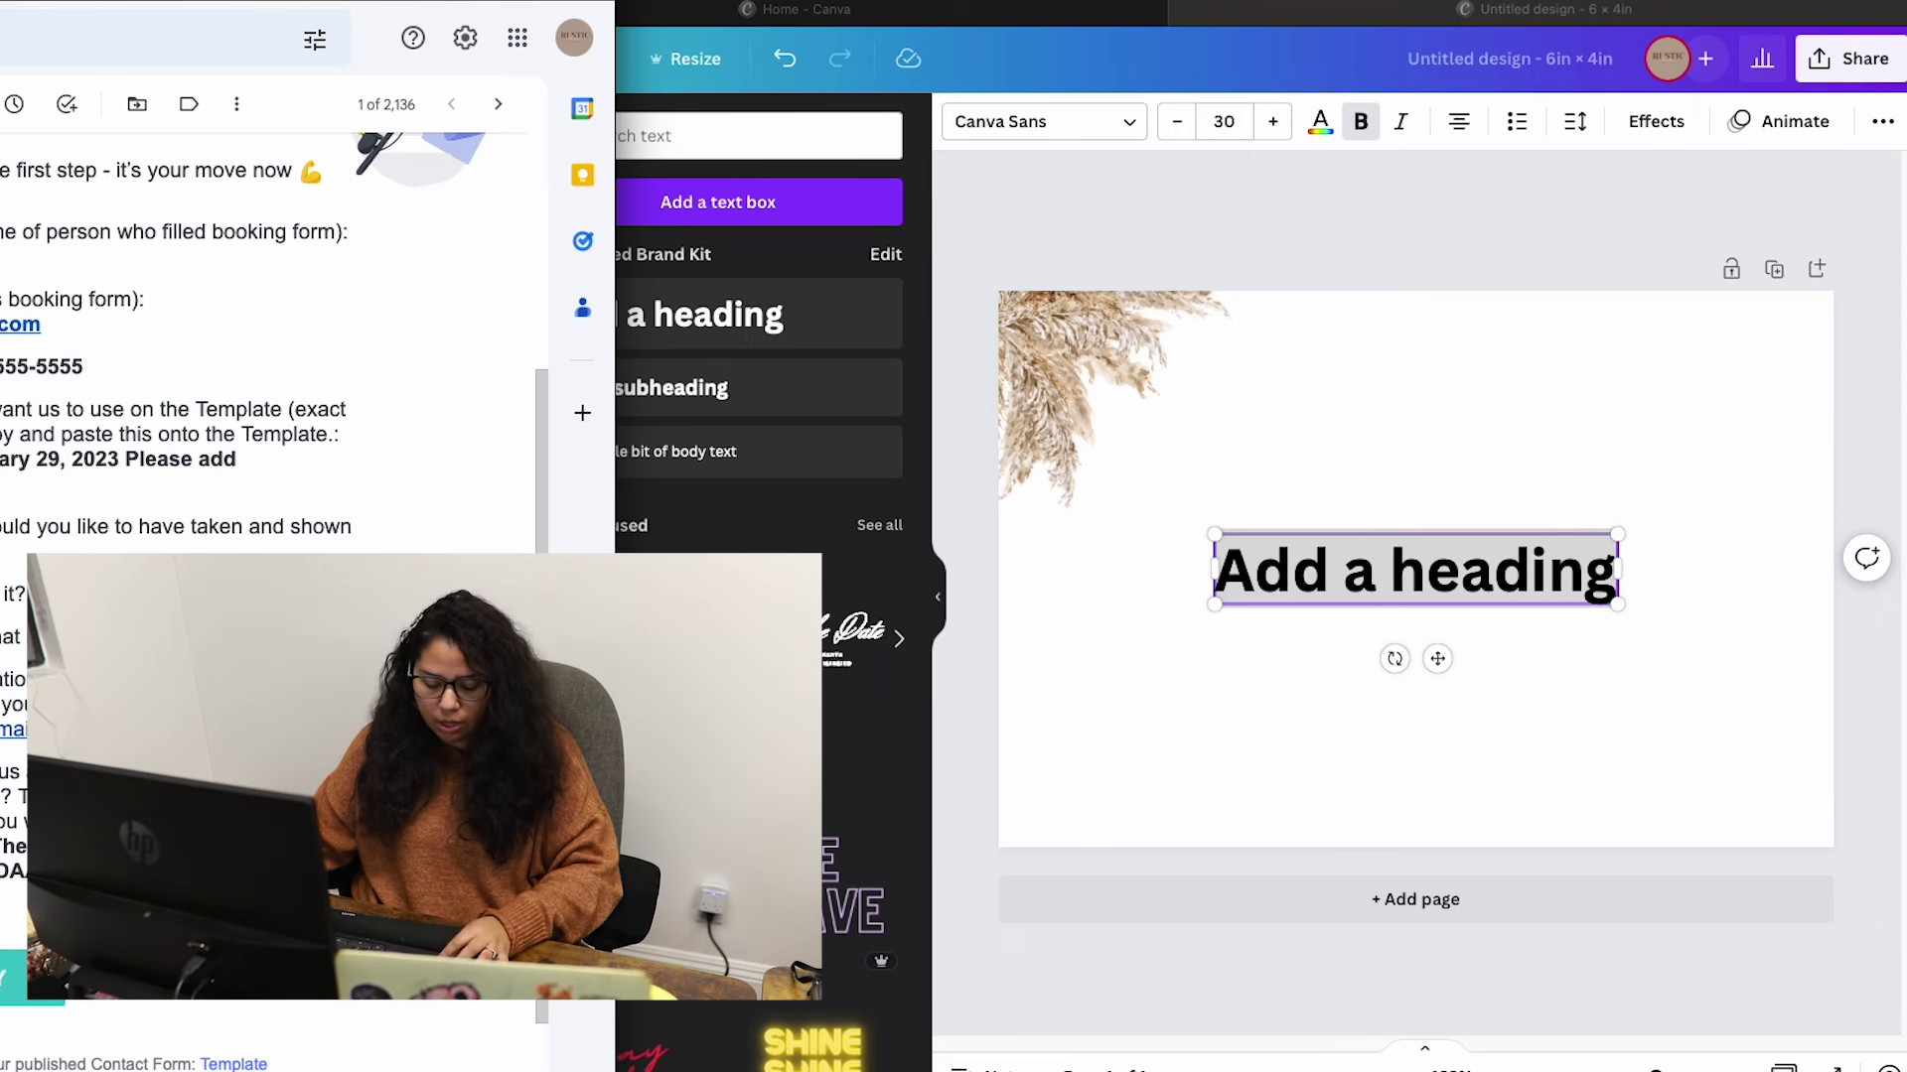
left_click(1328, 574)
triple_click(1328, 574)
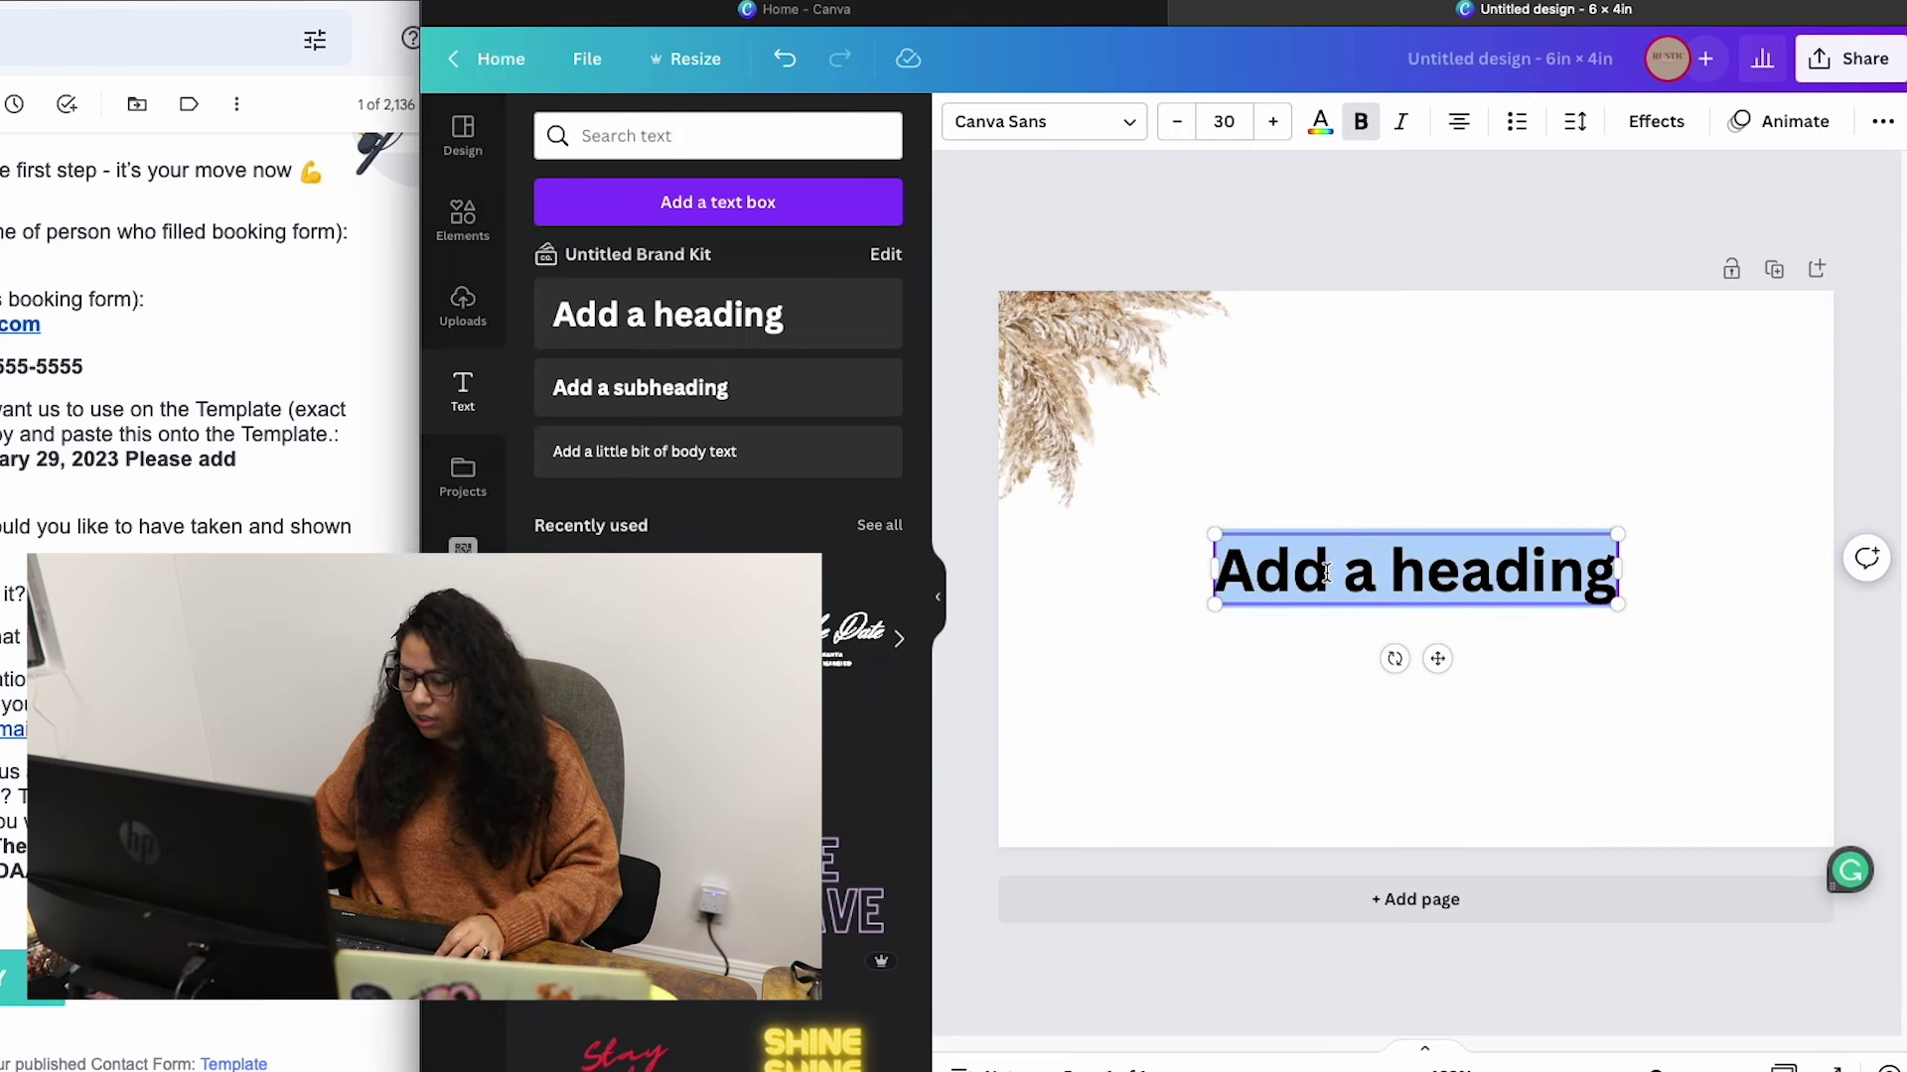
type("Drew + Monse")
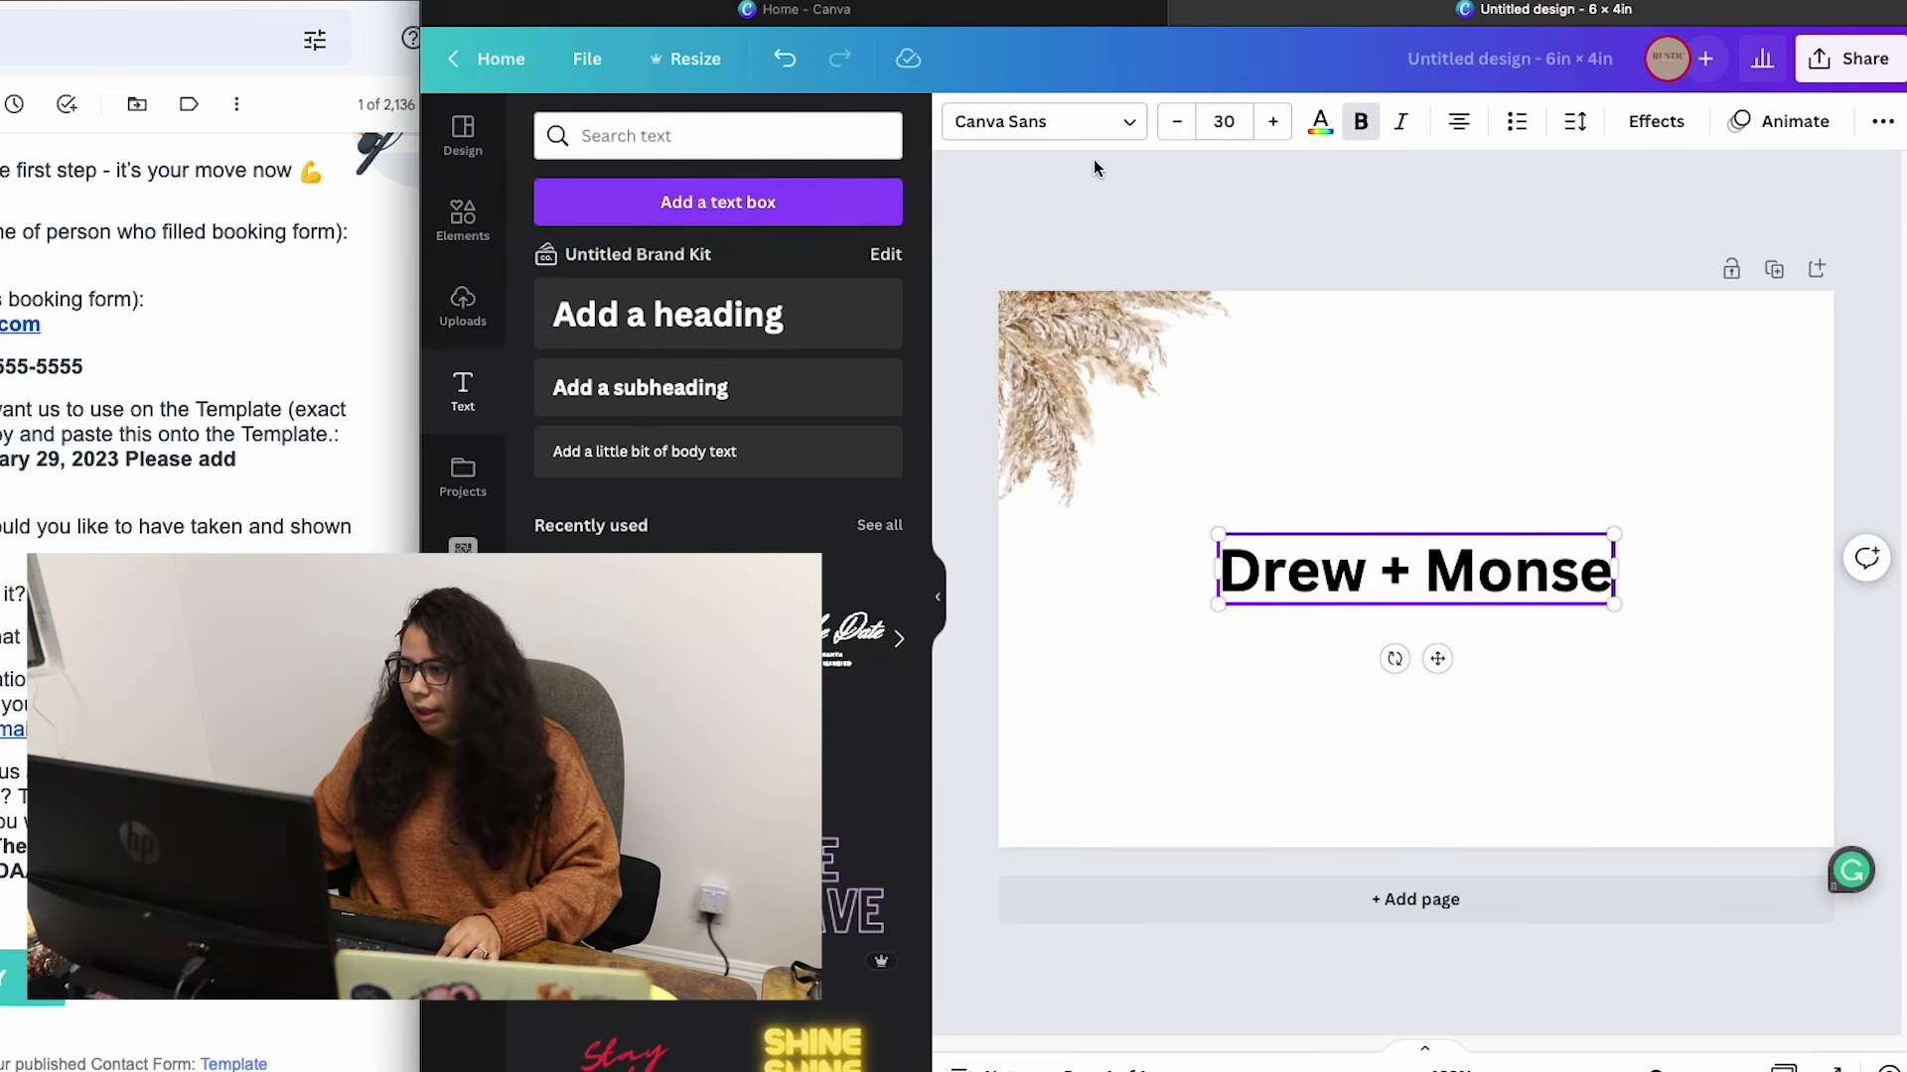
Set the names heading in the Brown Sugar font.
left_click(1090, 127)
left_click(681, 348)
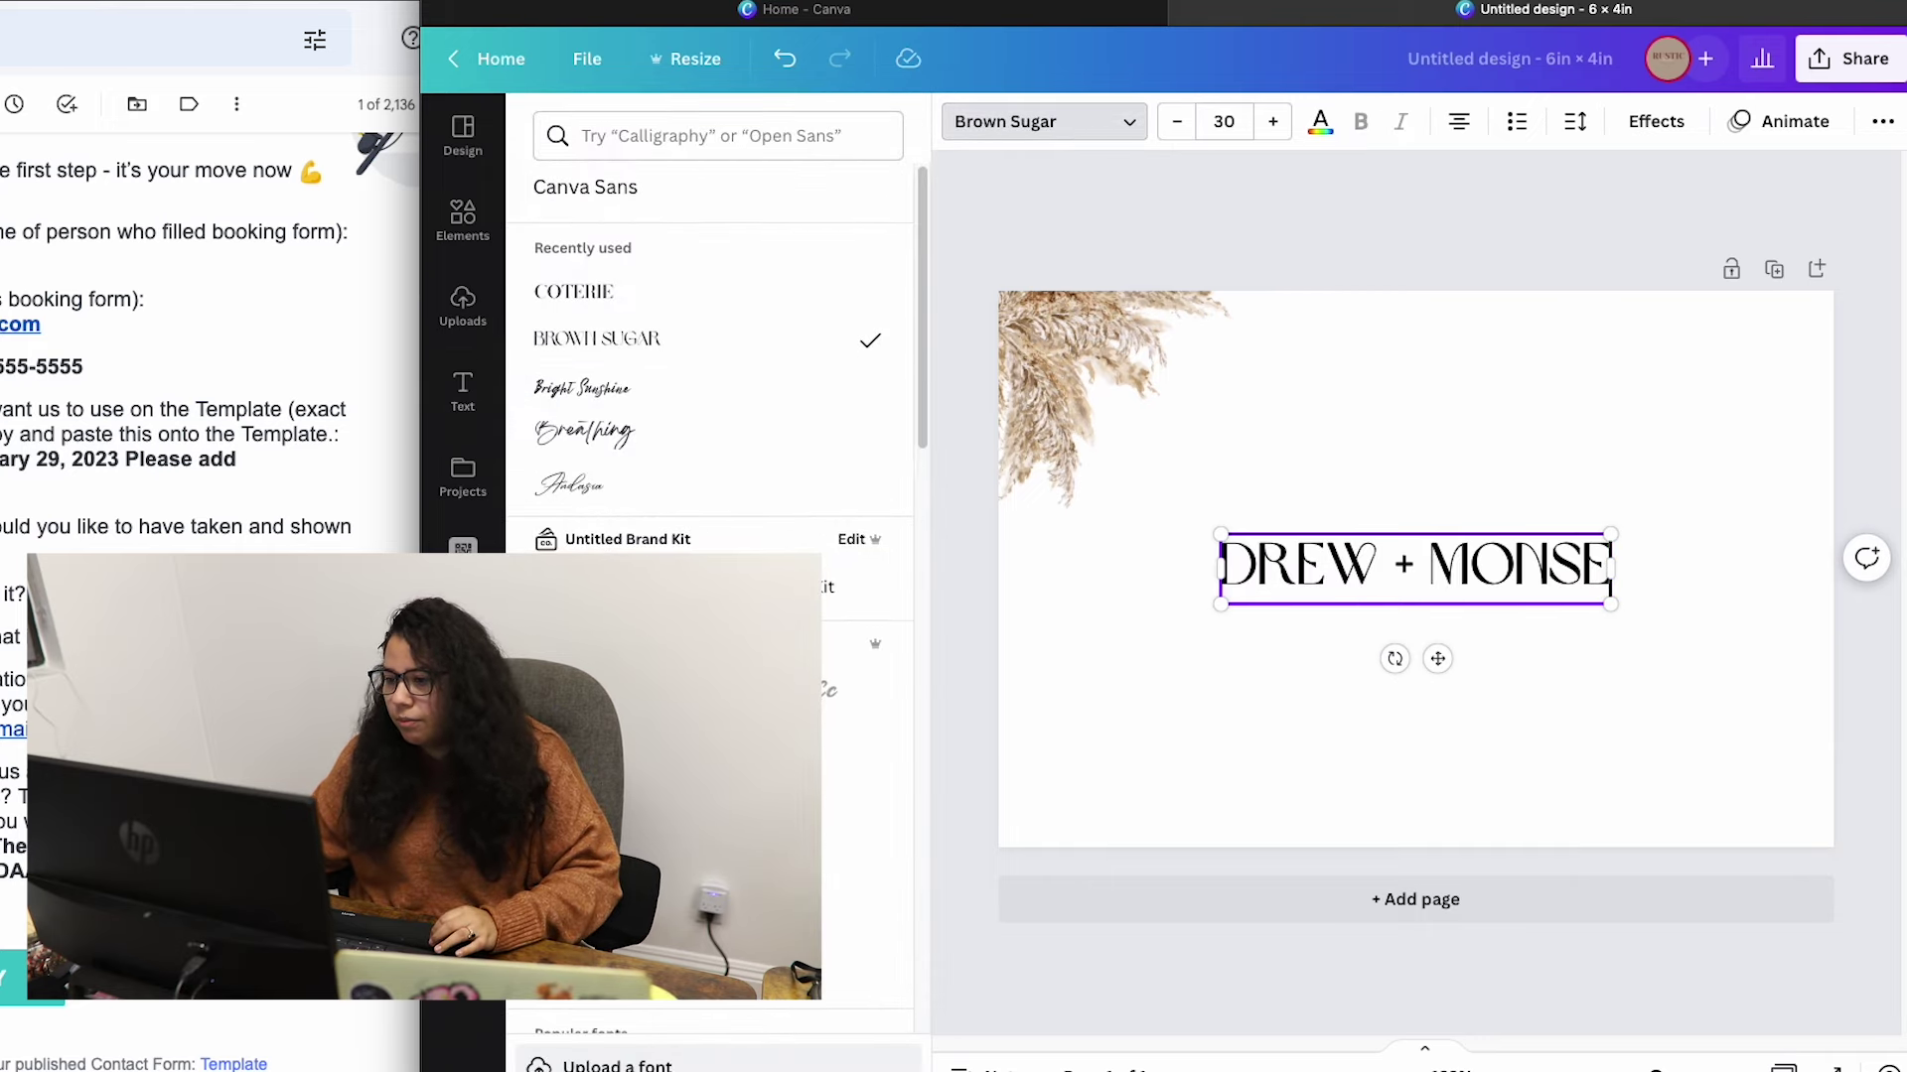
scroll(710, 595, "down", 4)
key("Escape")
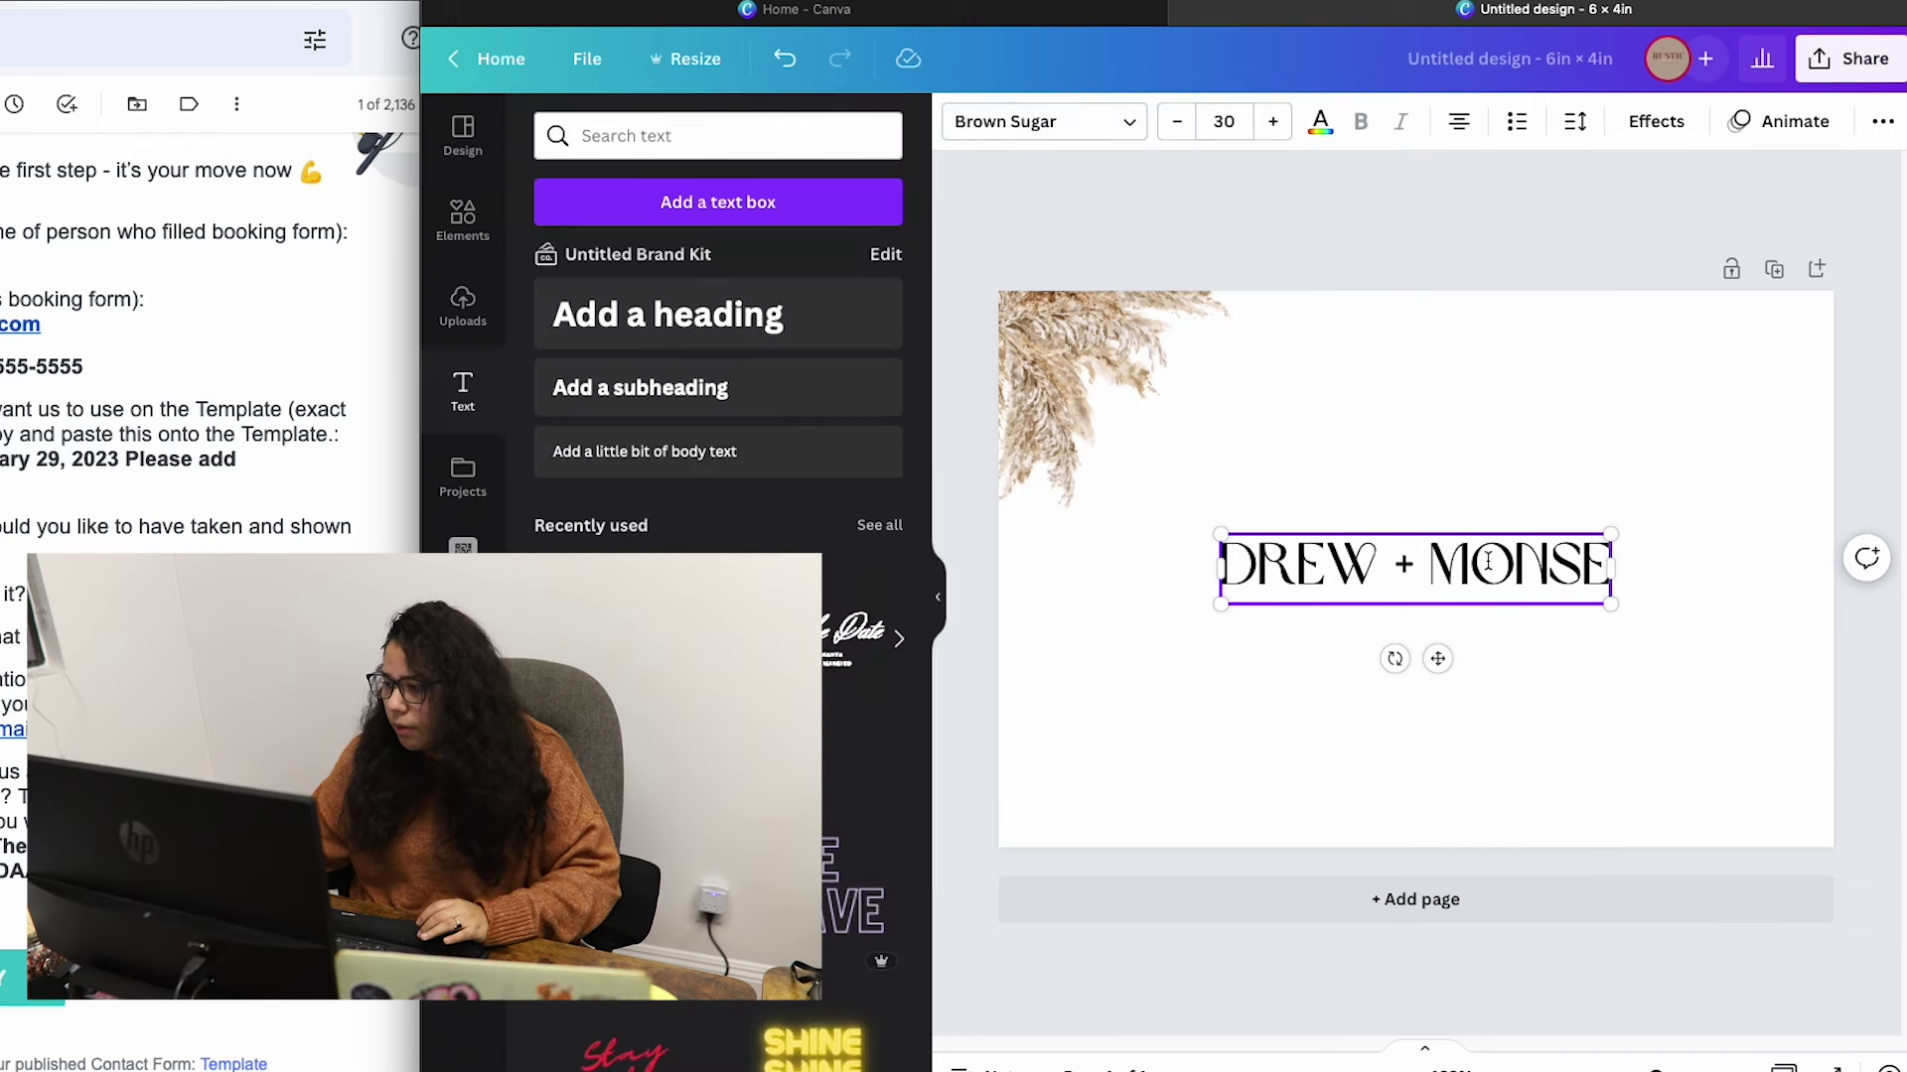
key("Escape")
key("Tab")
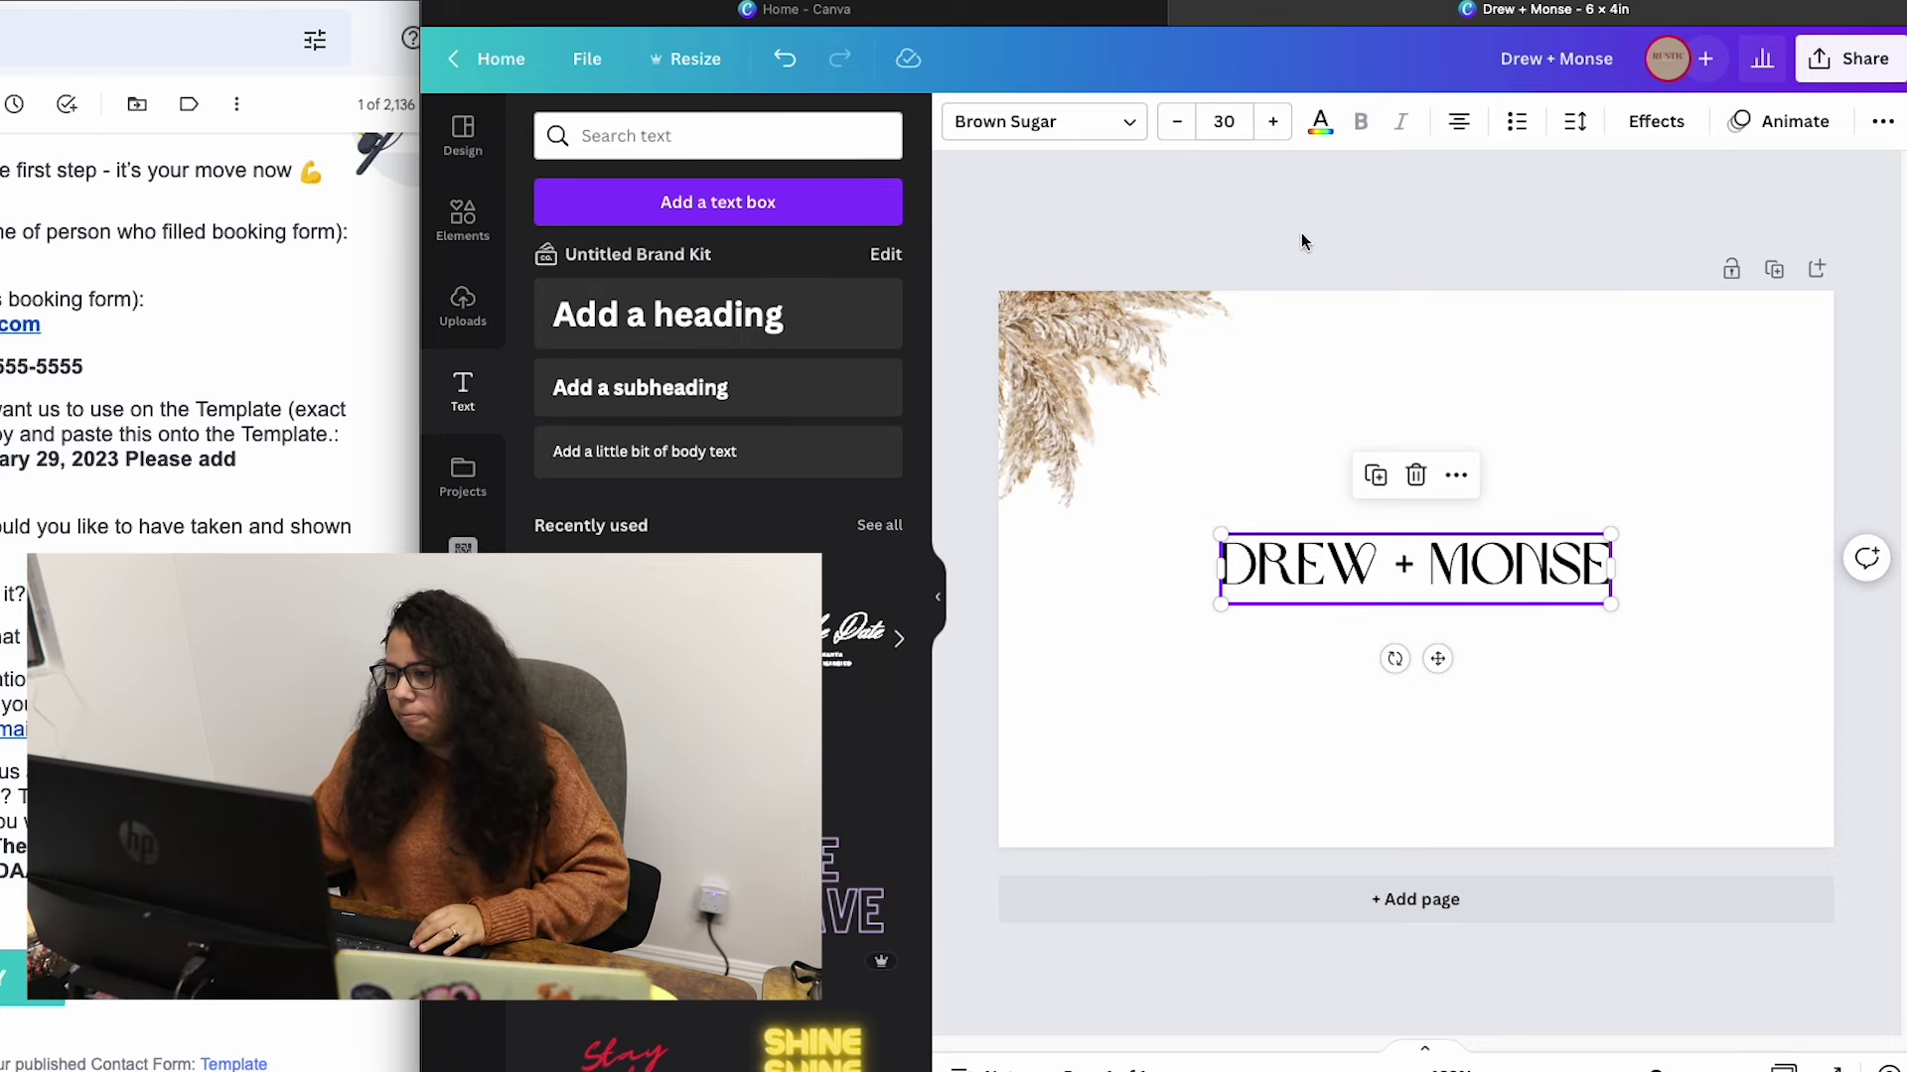
Colour the DREW + MONSE text brown using hex 987554.
left_click(1319, 123)
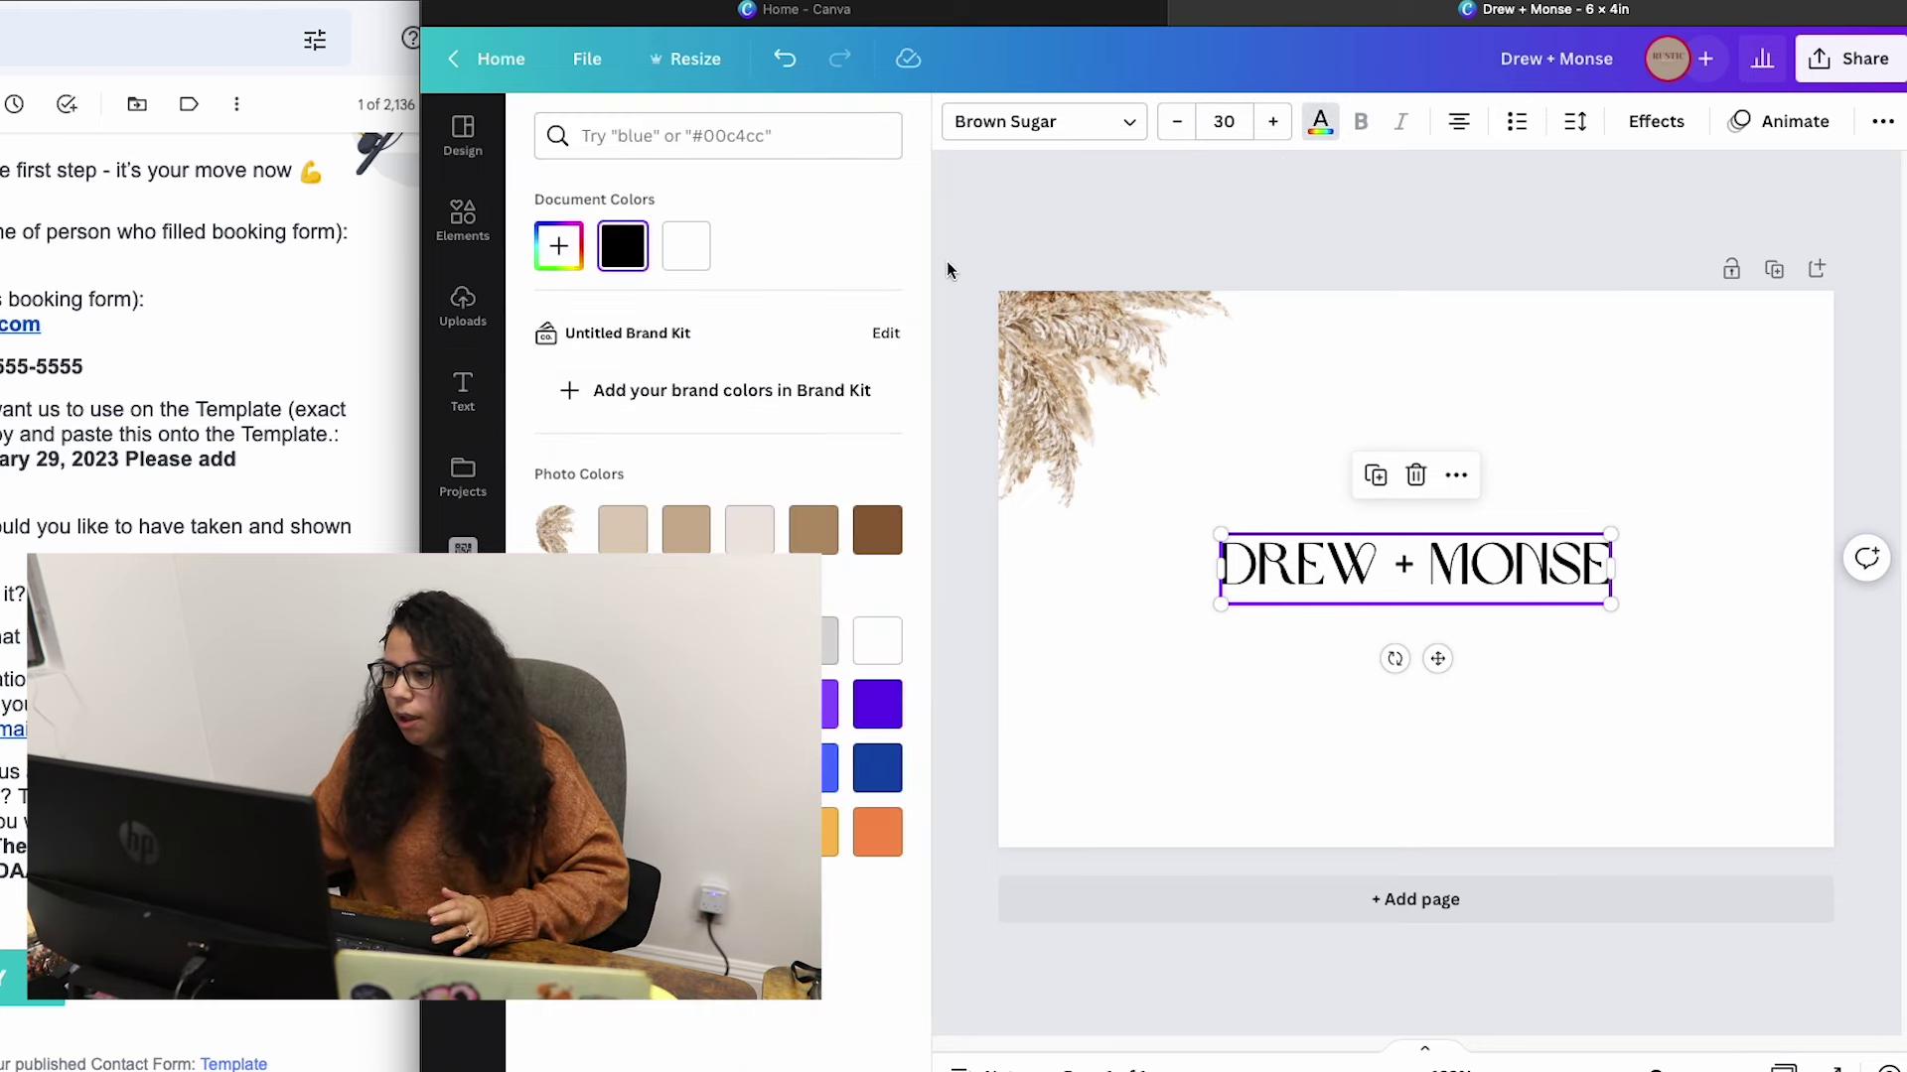
left_click(692, 133)
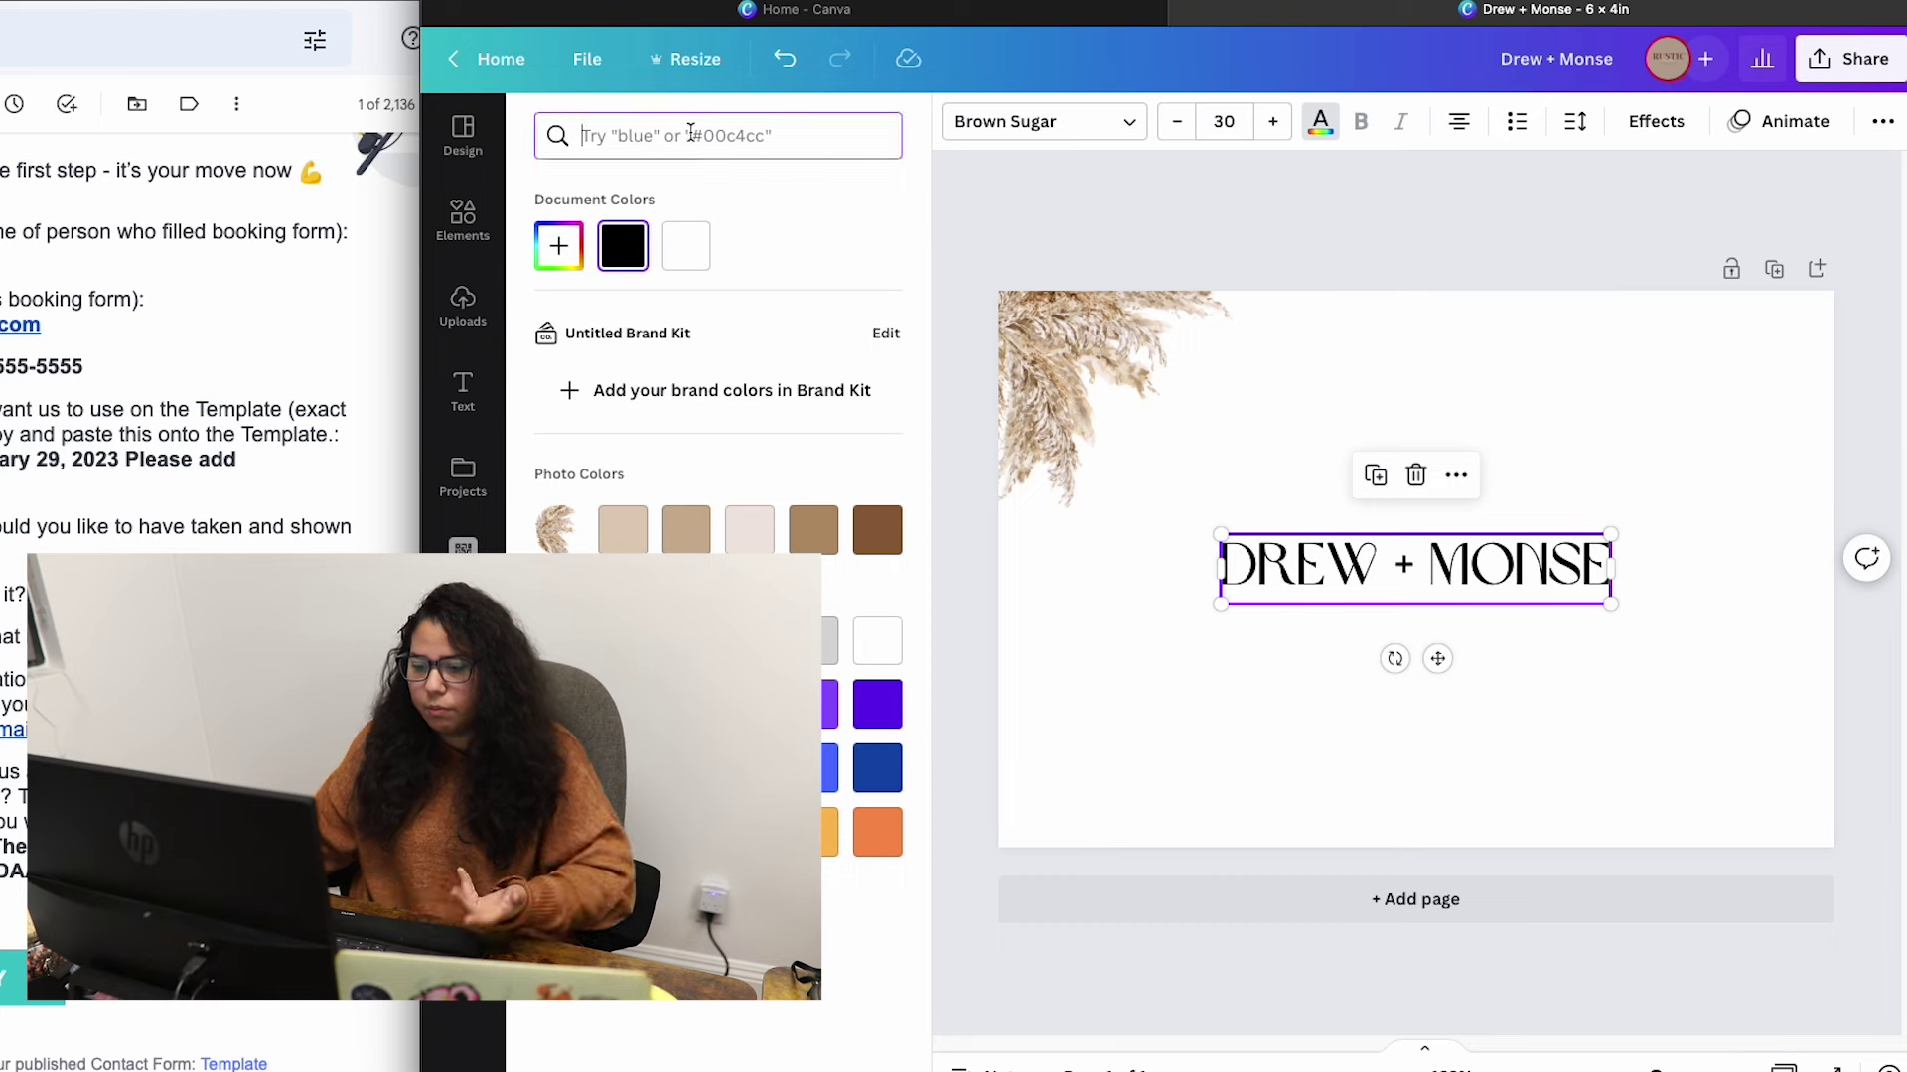
type("98")
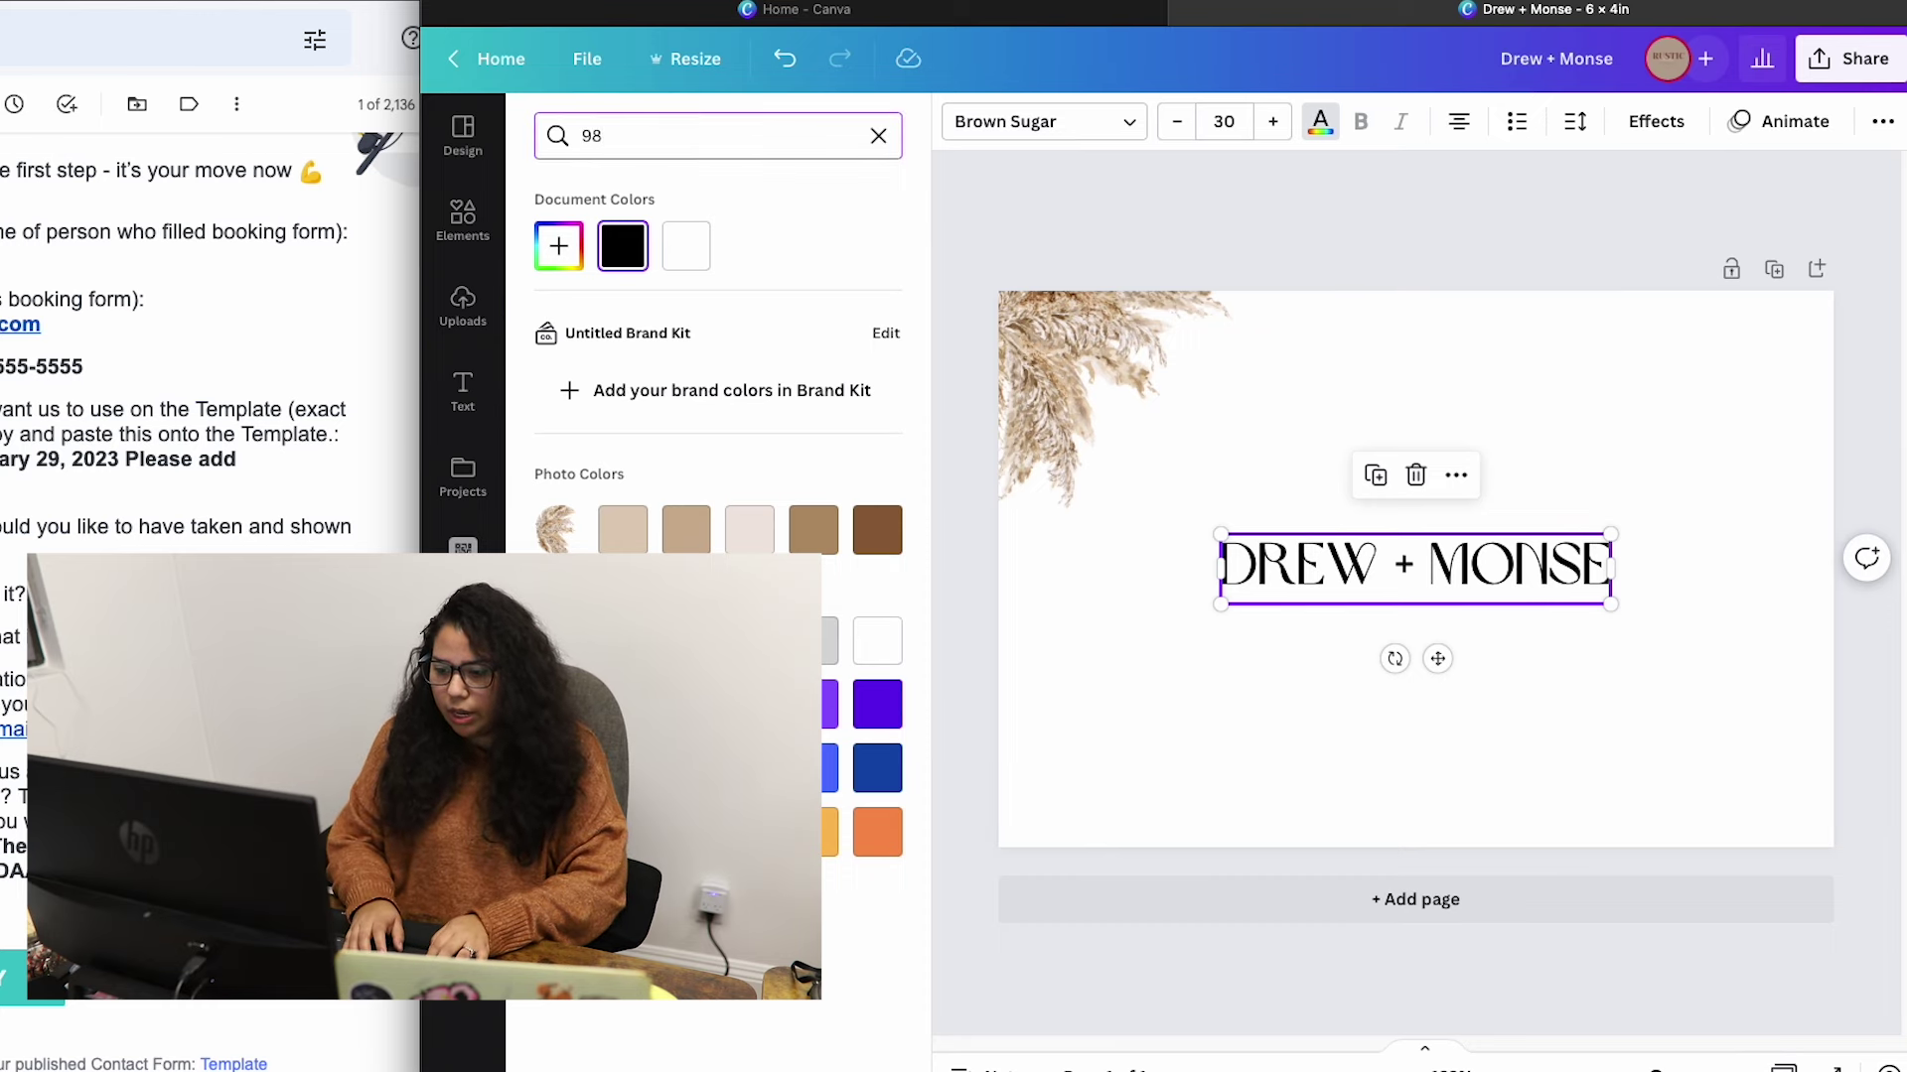
type("755")
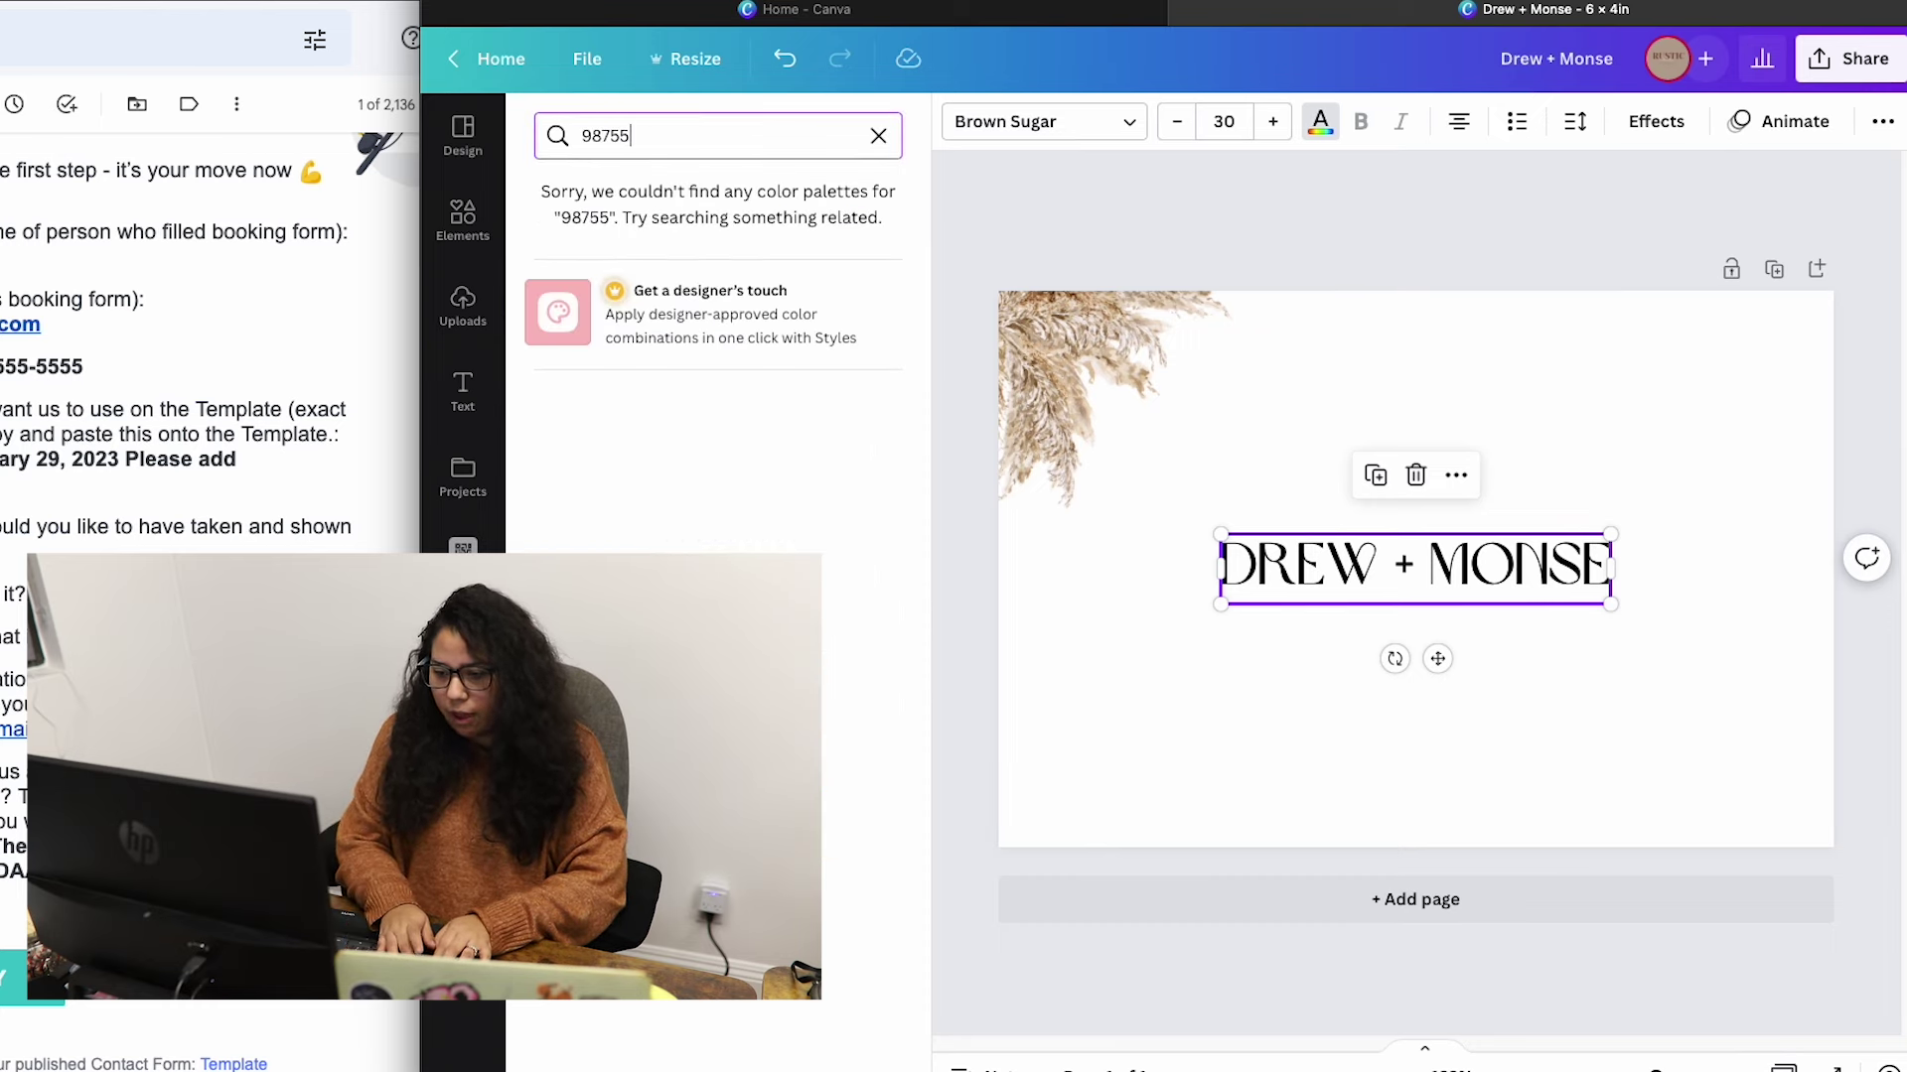
type("4")
left_click(558, 245)
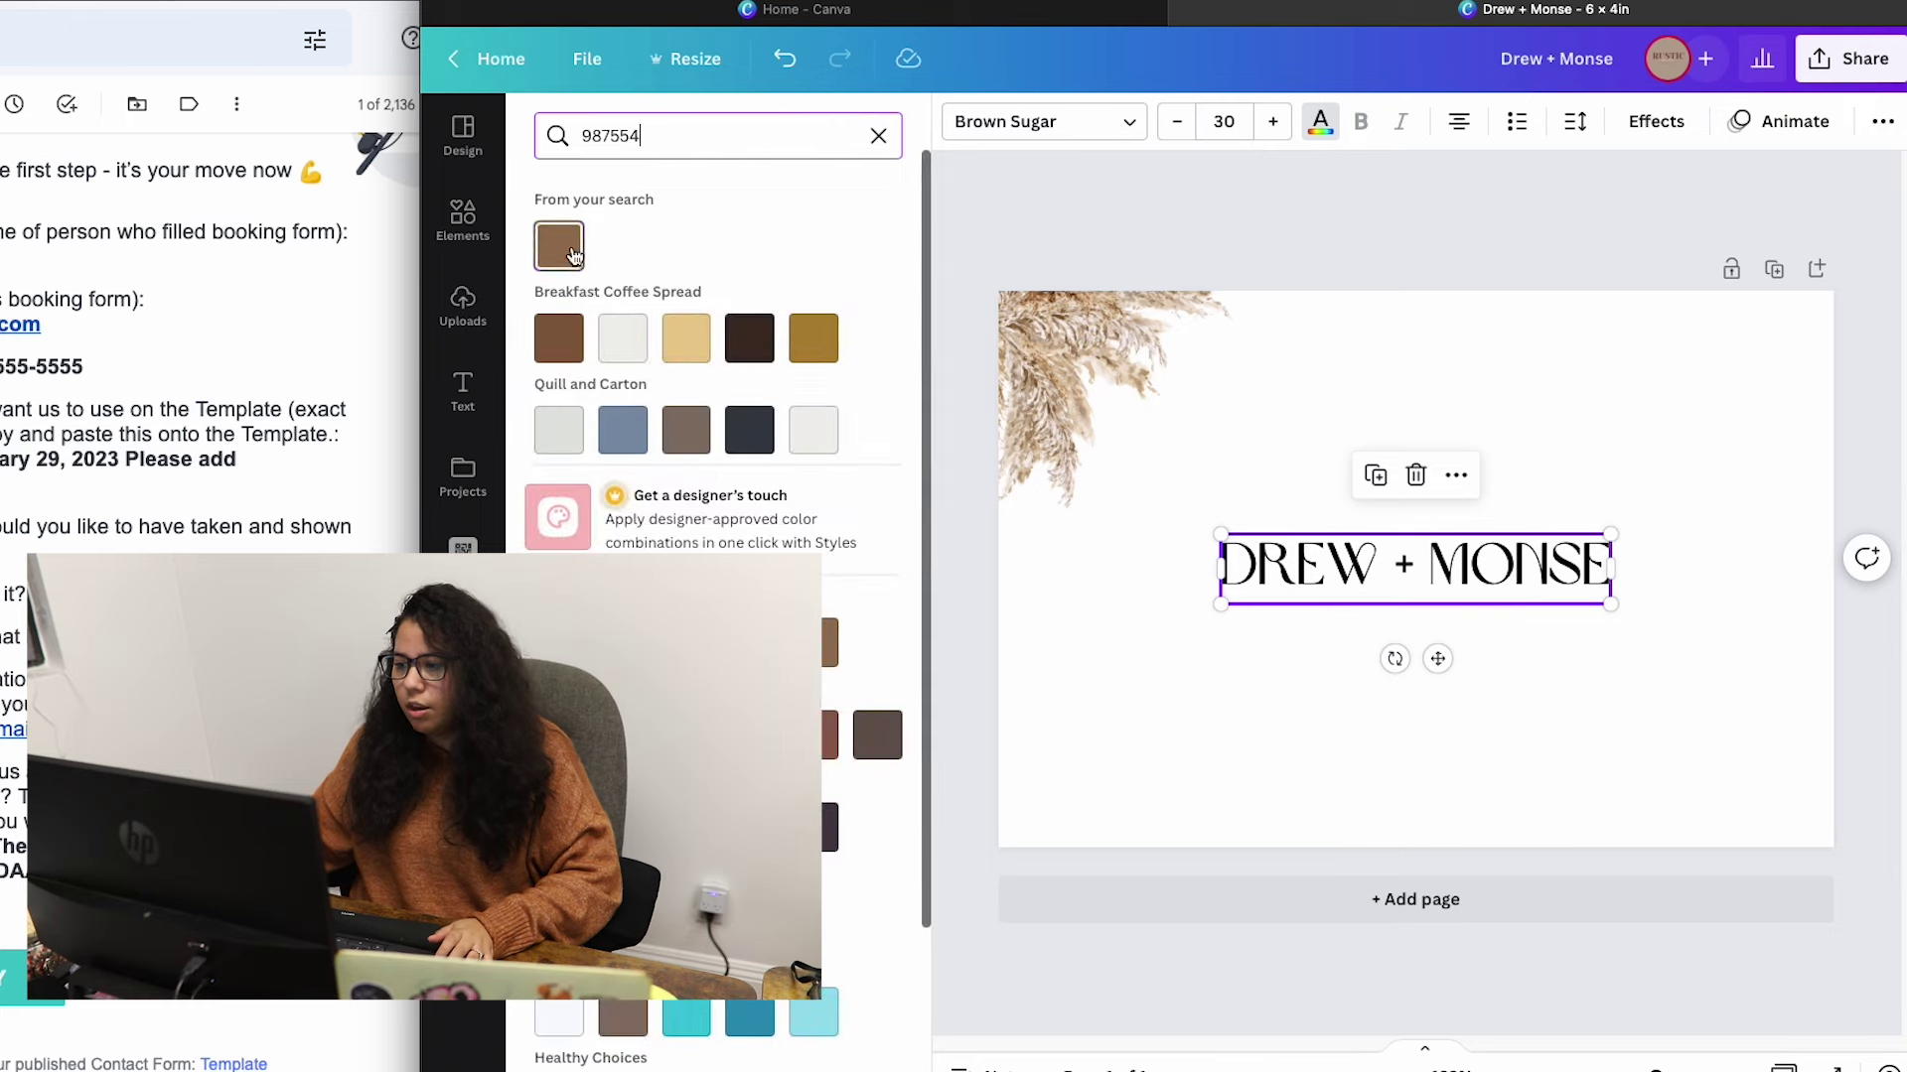
left_click(1235, 563)
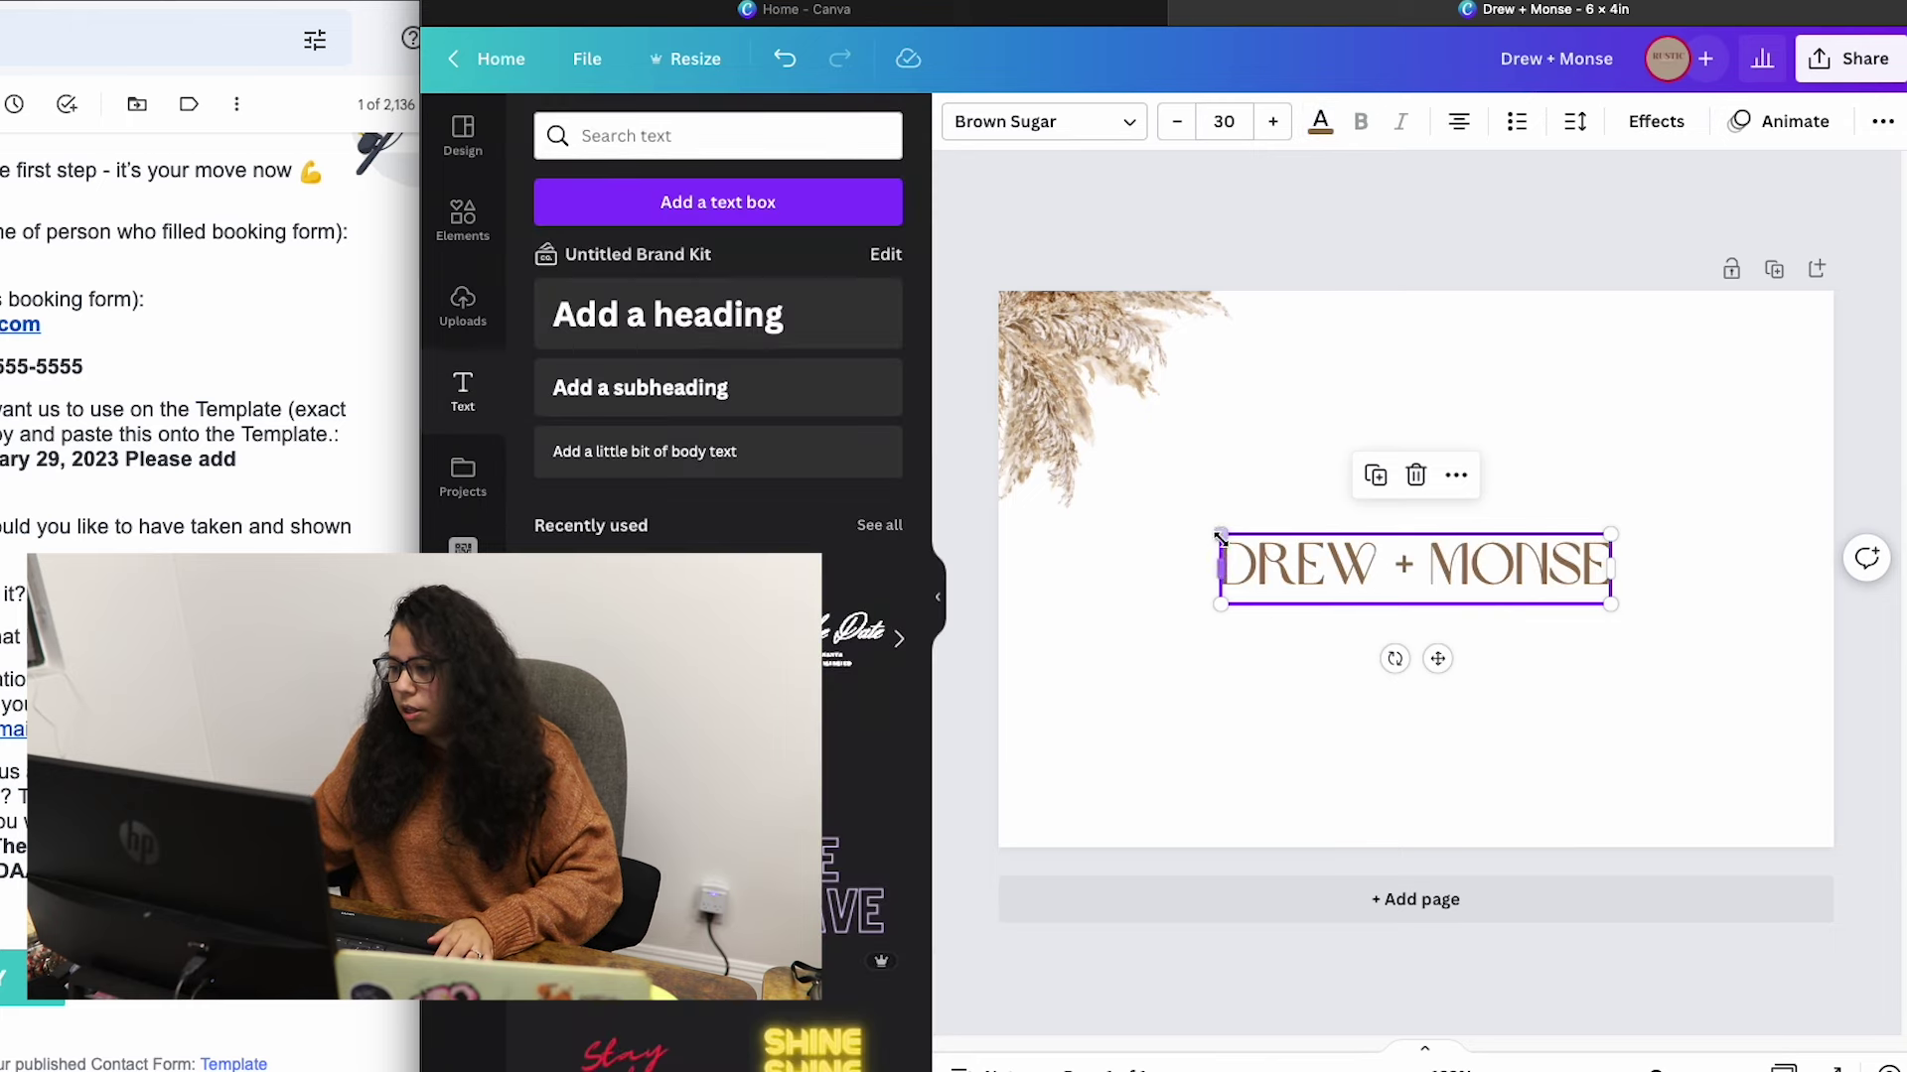
Shrink the names slightly to size 25.4 and move them to the top-right corner.
left_click_drag(1220, 538, 1278, 543)
mouse_move(1430, 569)
left_mouse_down()
mouse_move(1638, 341)
mouse_move(1404, 374)
mouse_move(1247, 341)
mouse_move(1629, 348)
mouse_move(1568, 359)
left_mouse_up()
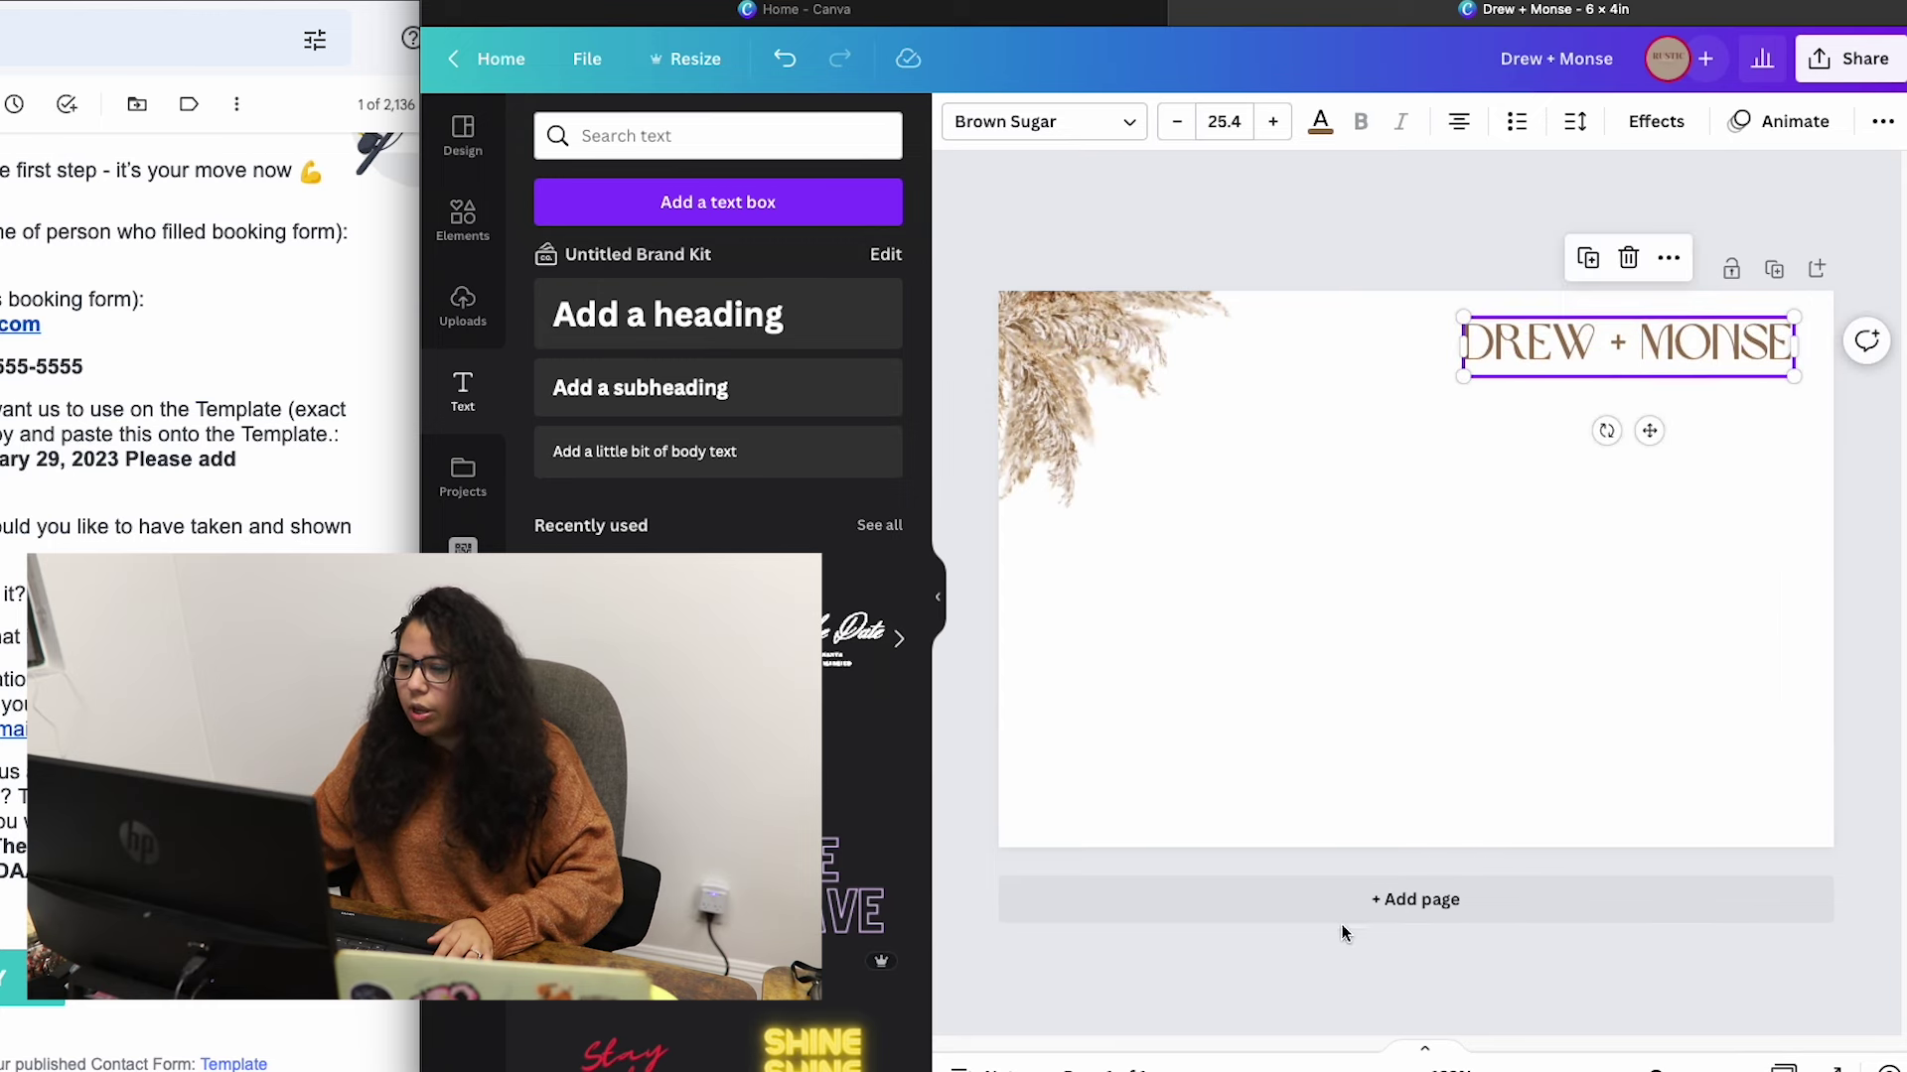
left_click(1552, 693)
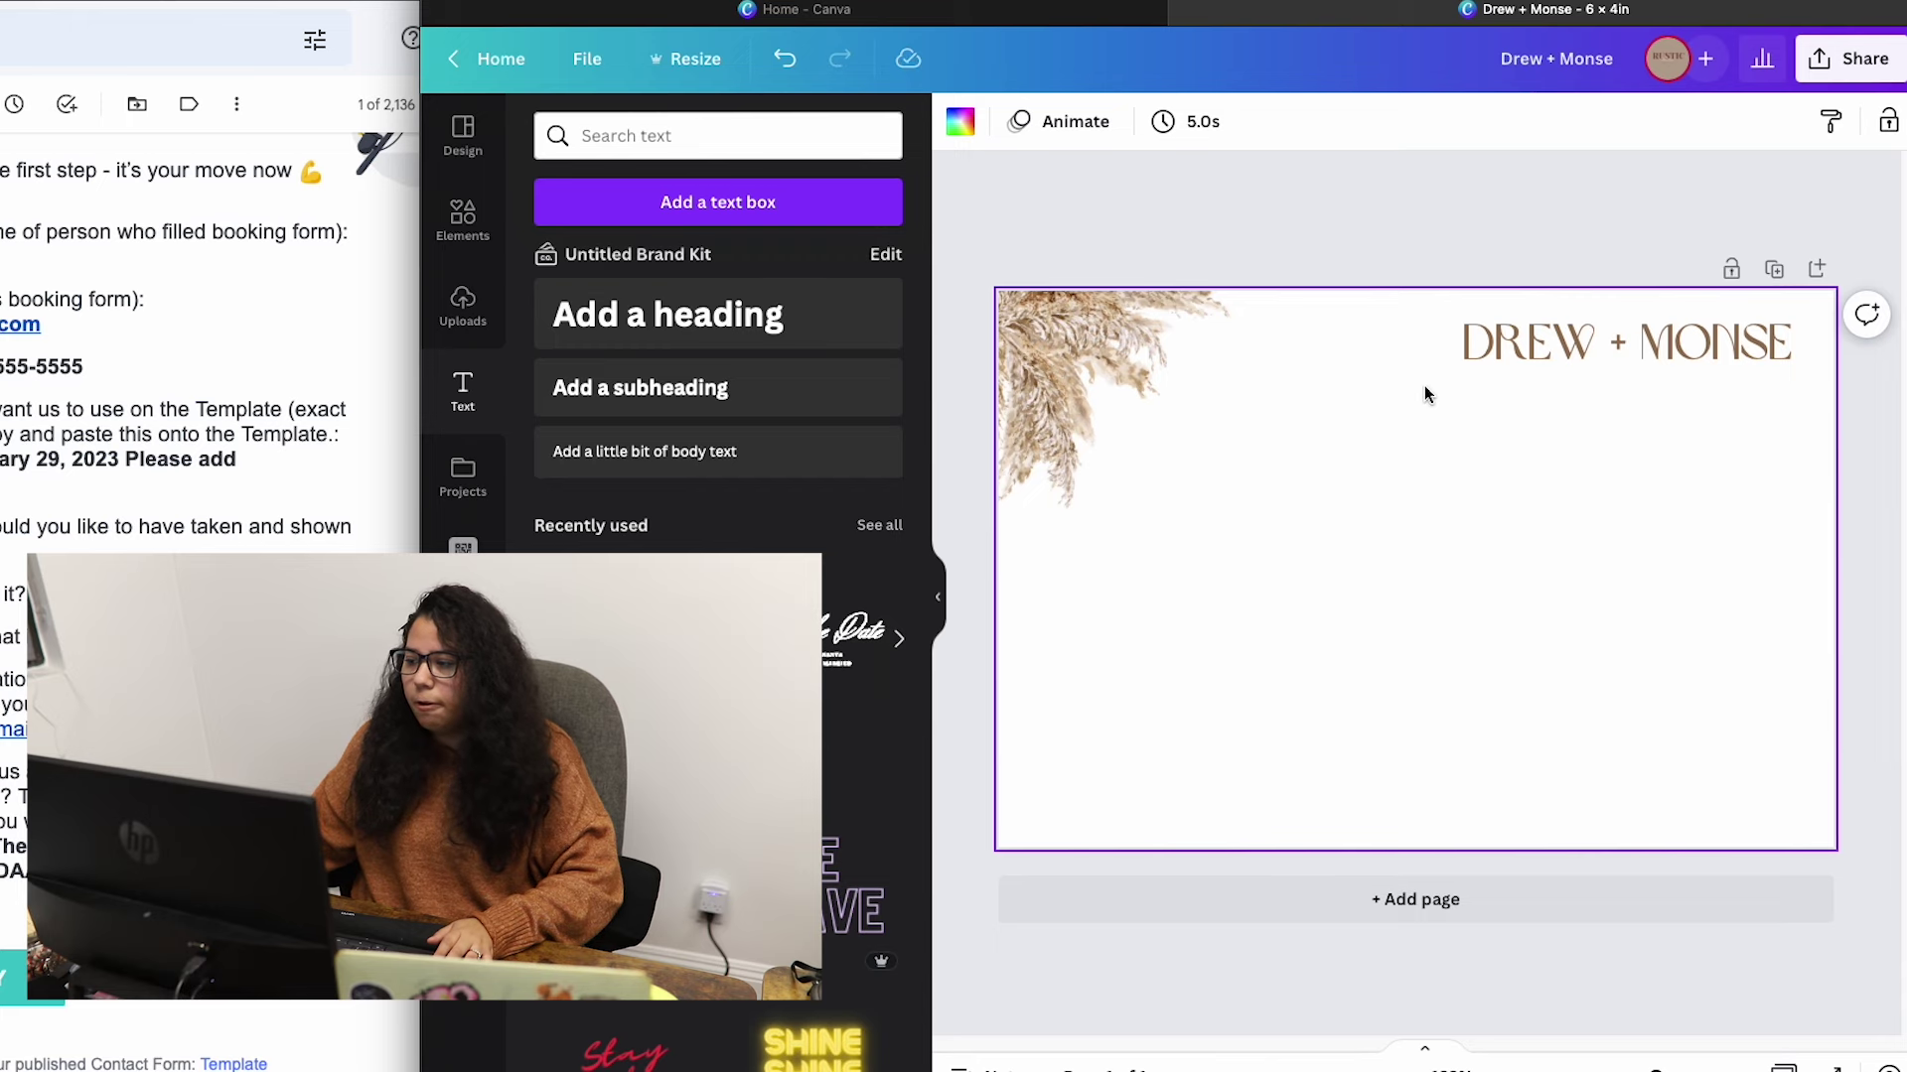
Duplicate the heading and paste the wedding date January 29, 2023 into the copy.
left_click(1616, 342)
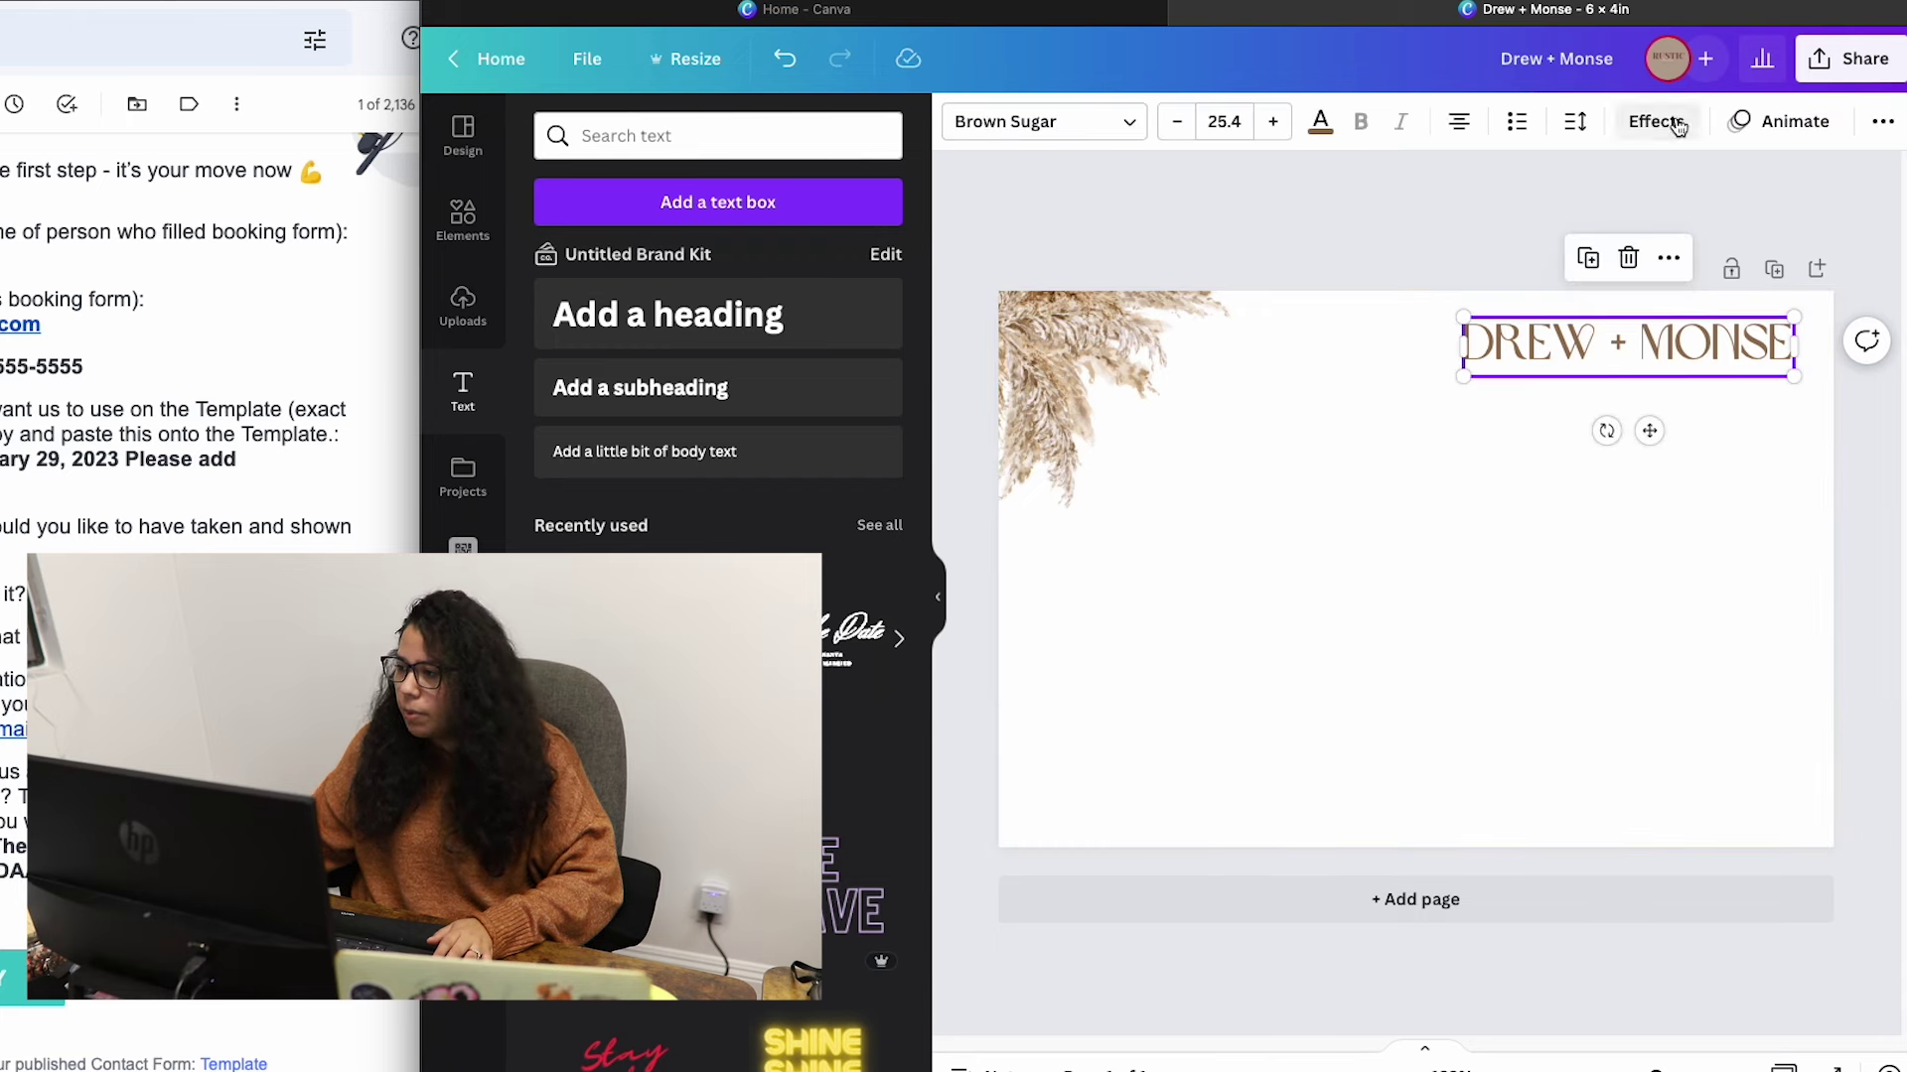
left_click(1587, 260)
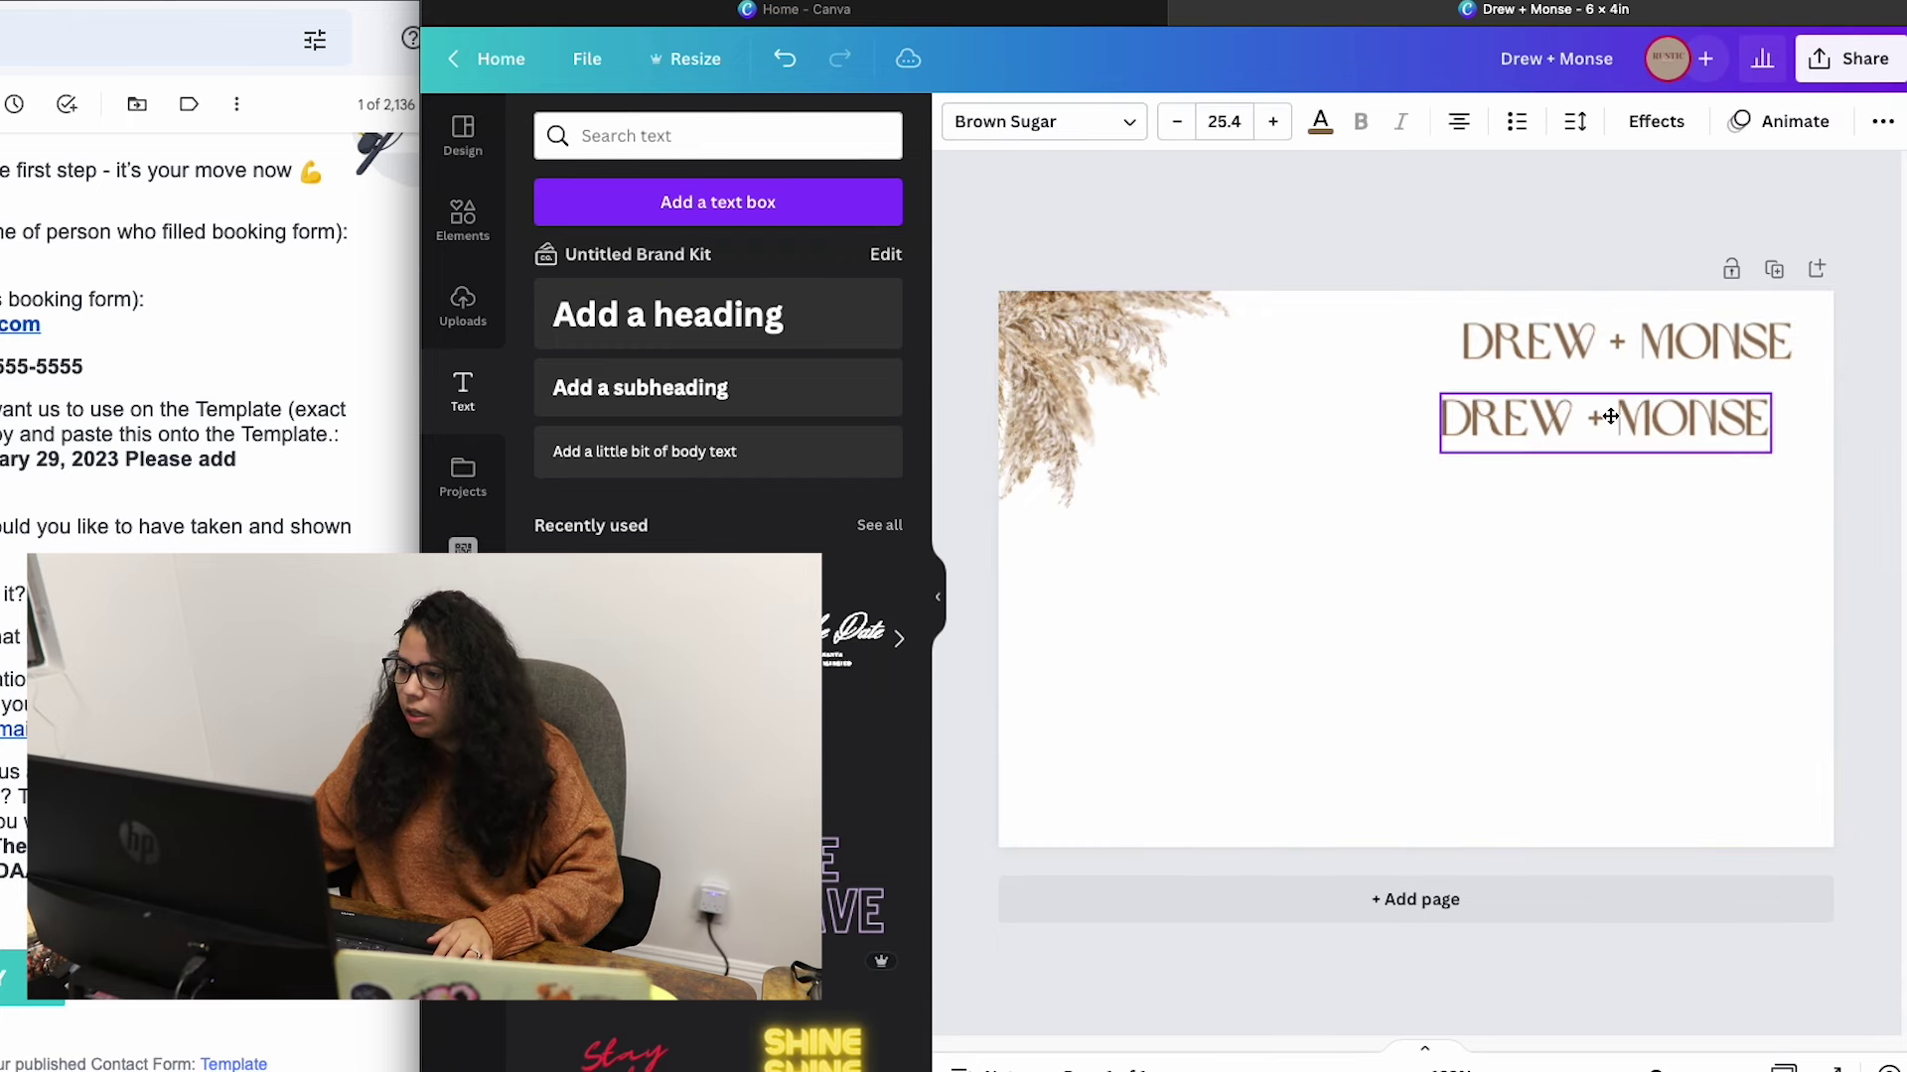
left_click(57, 534)
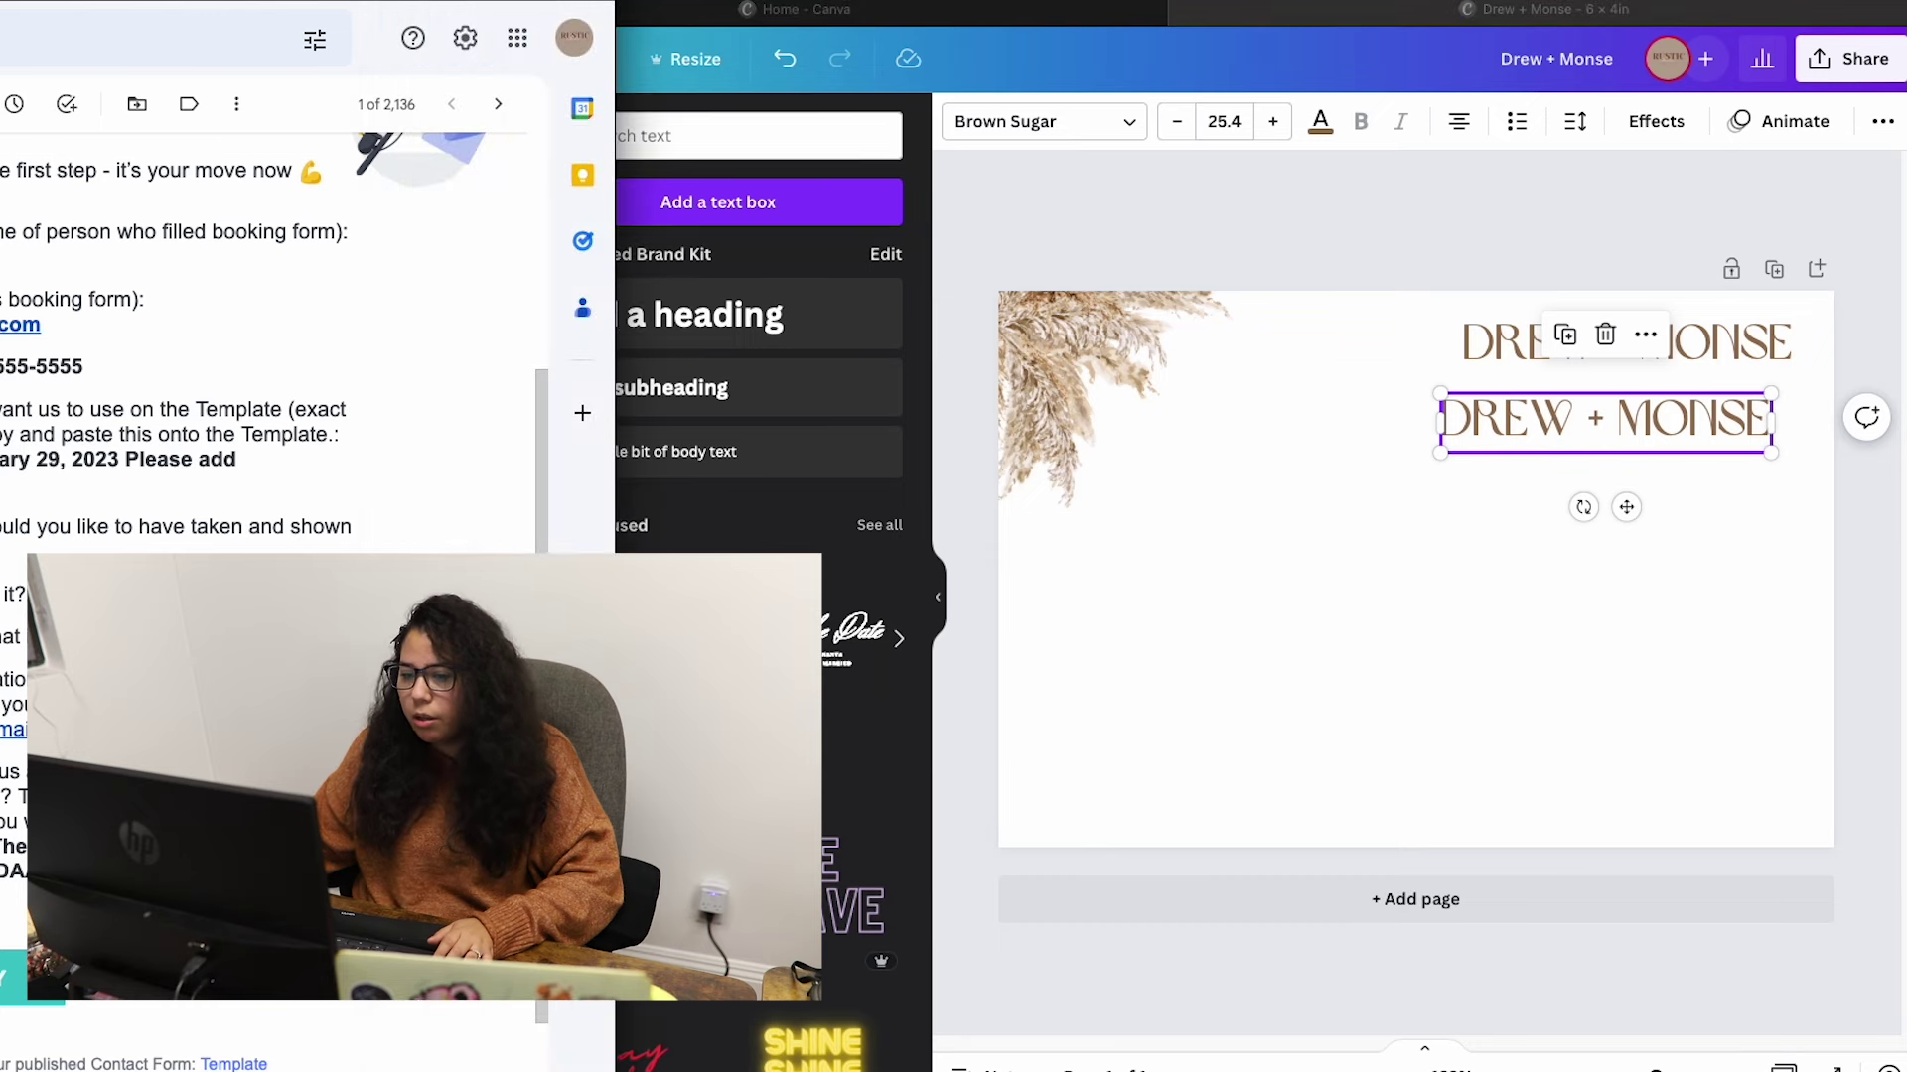
left_click_drag(2, 462, 121, 467)
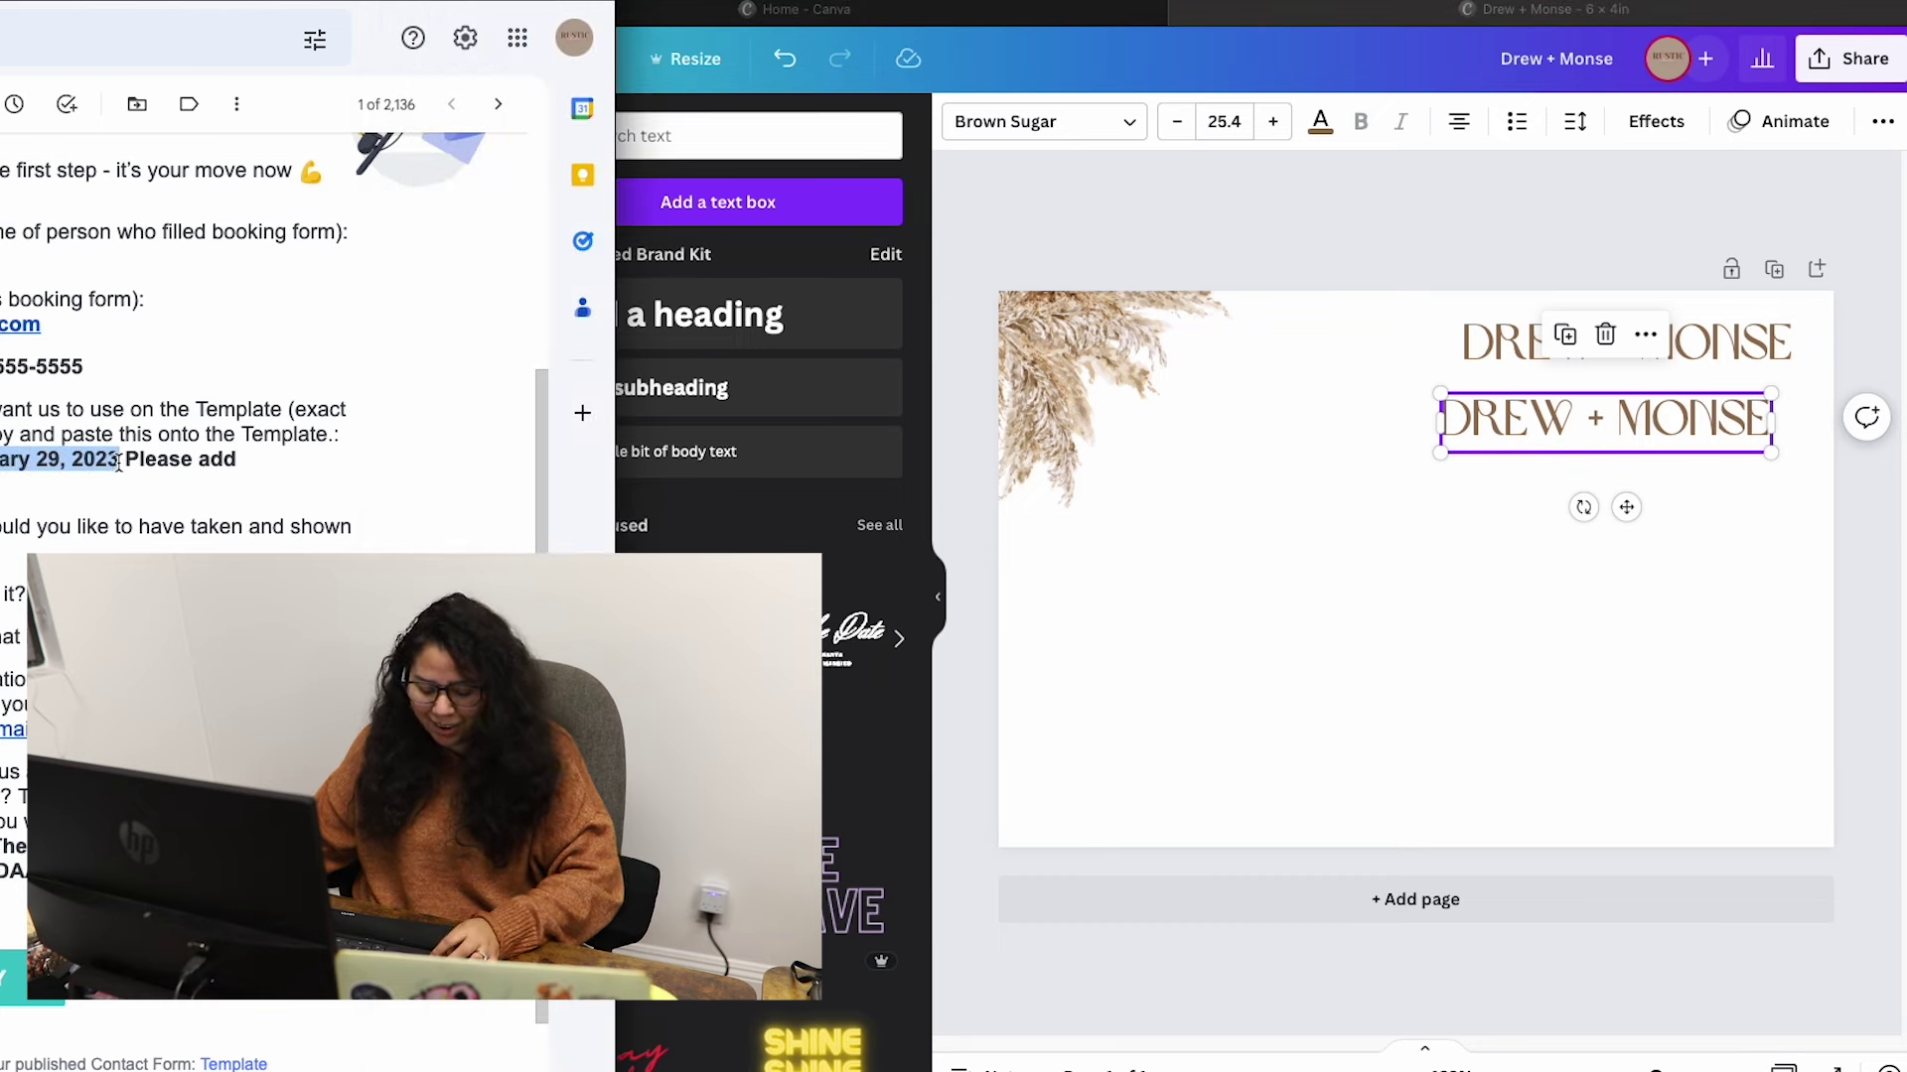
double_click(1546, 422)
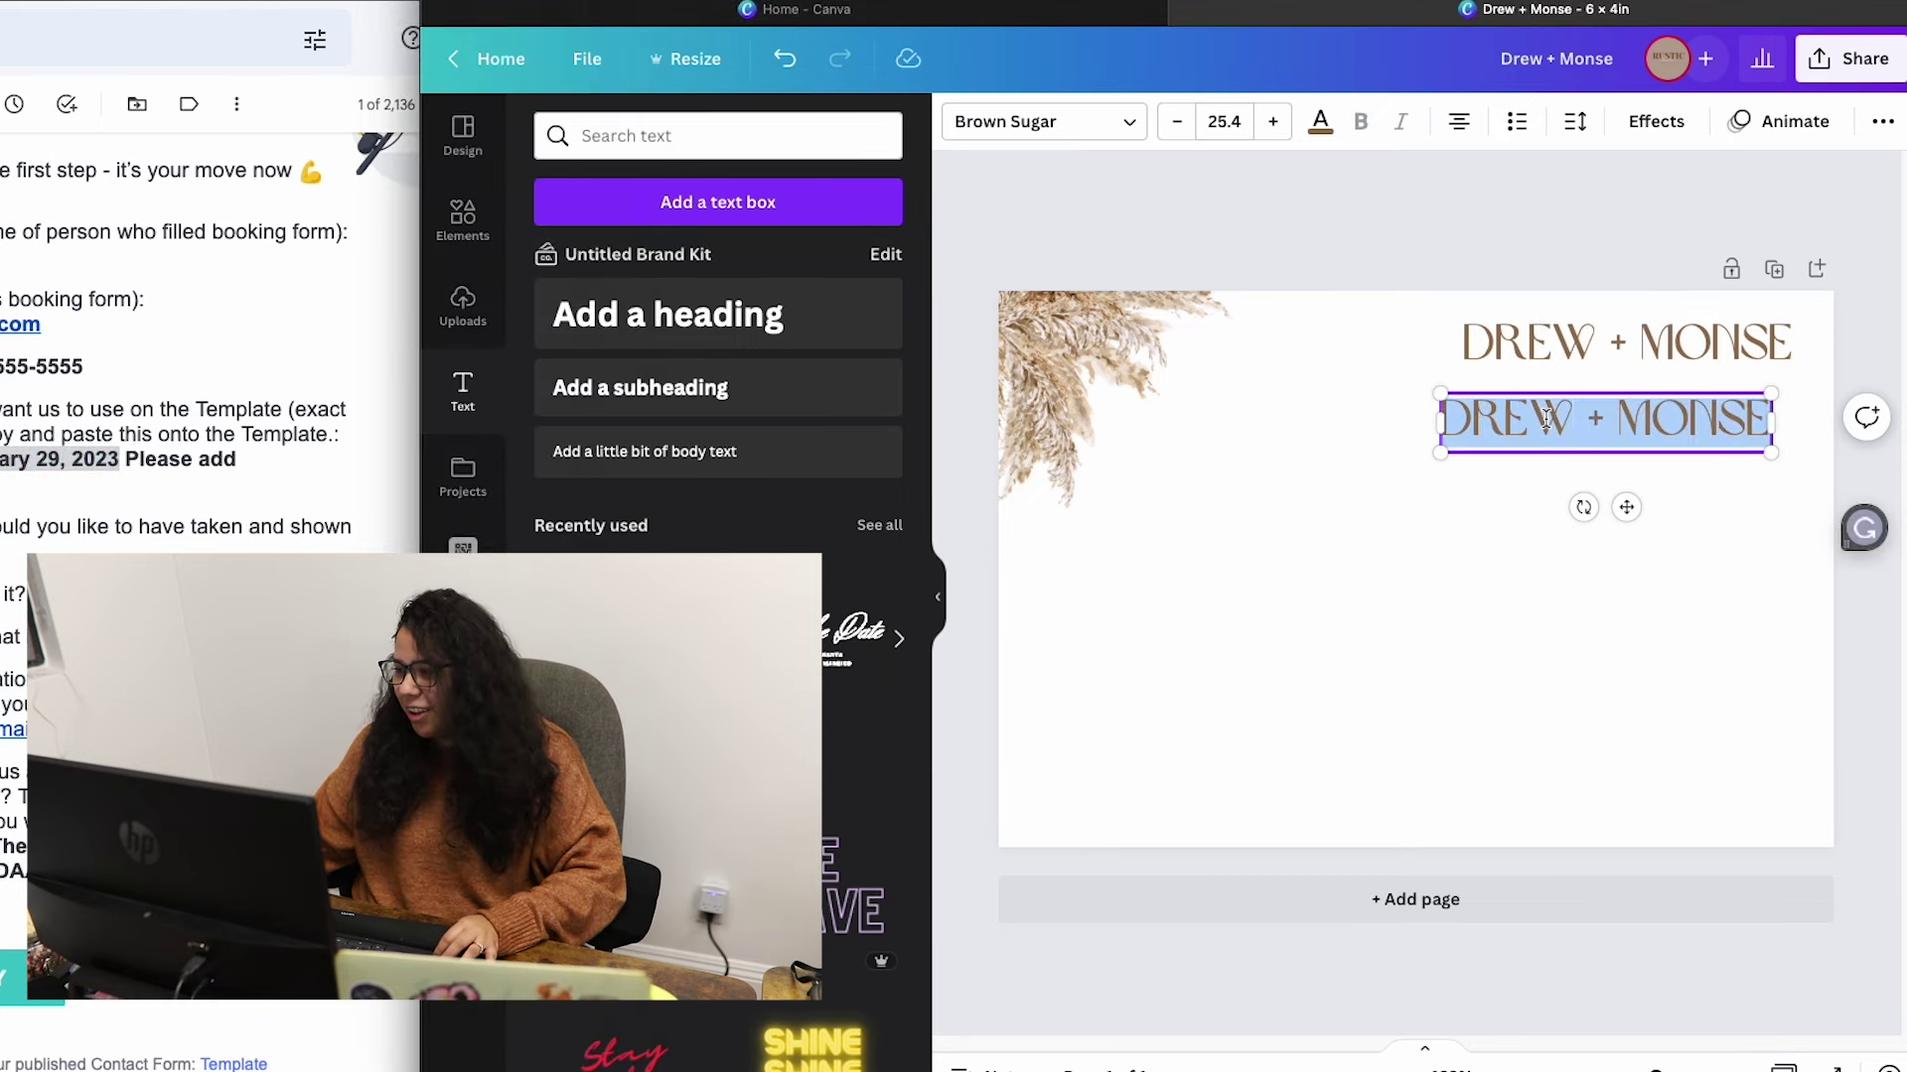
key("ctrl+v")
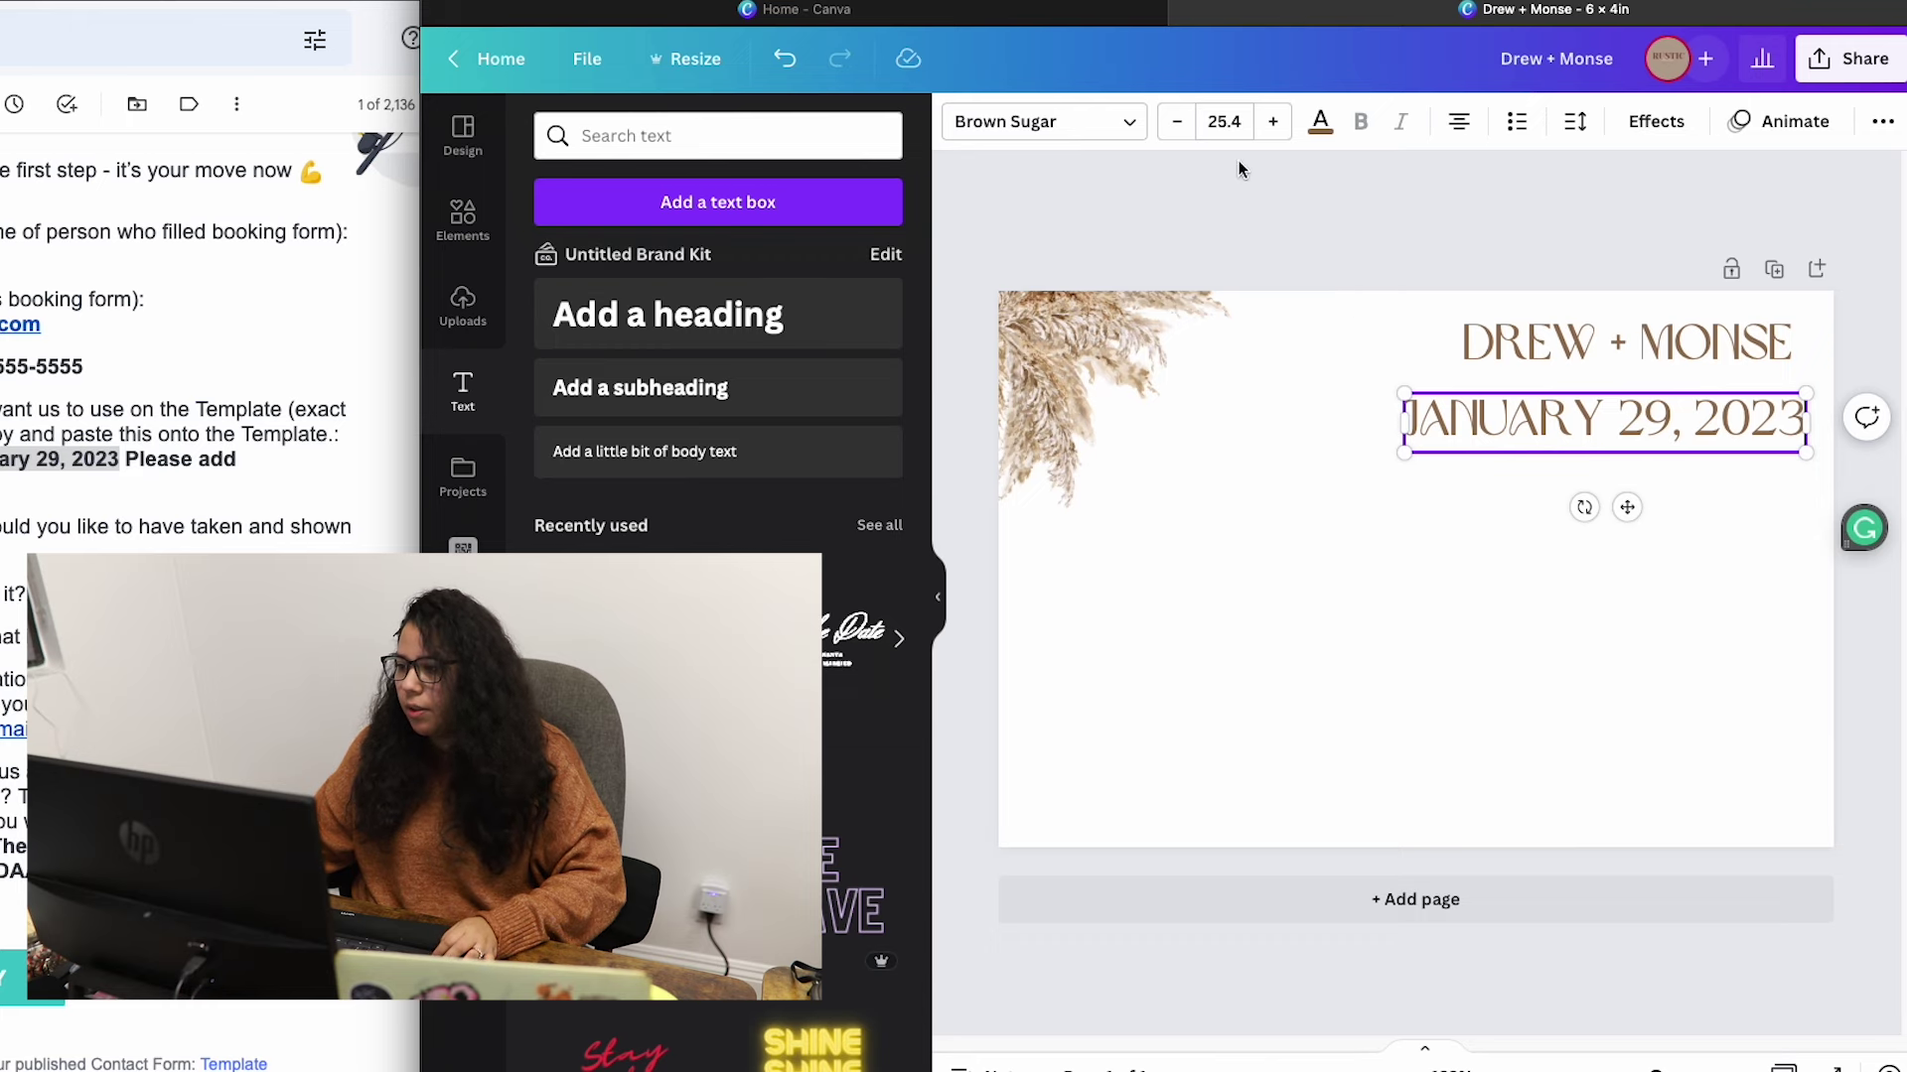
Set the date in Intrepid Regular at about half size, just under the heading.
left_click(1123, 123)
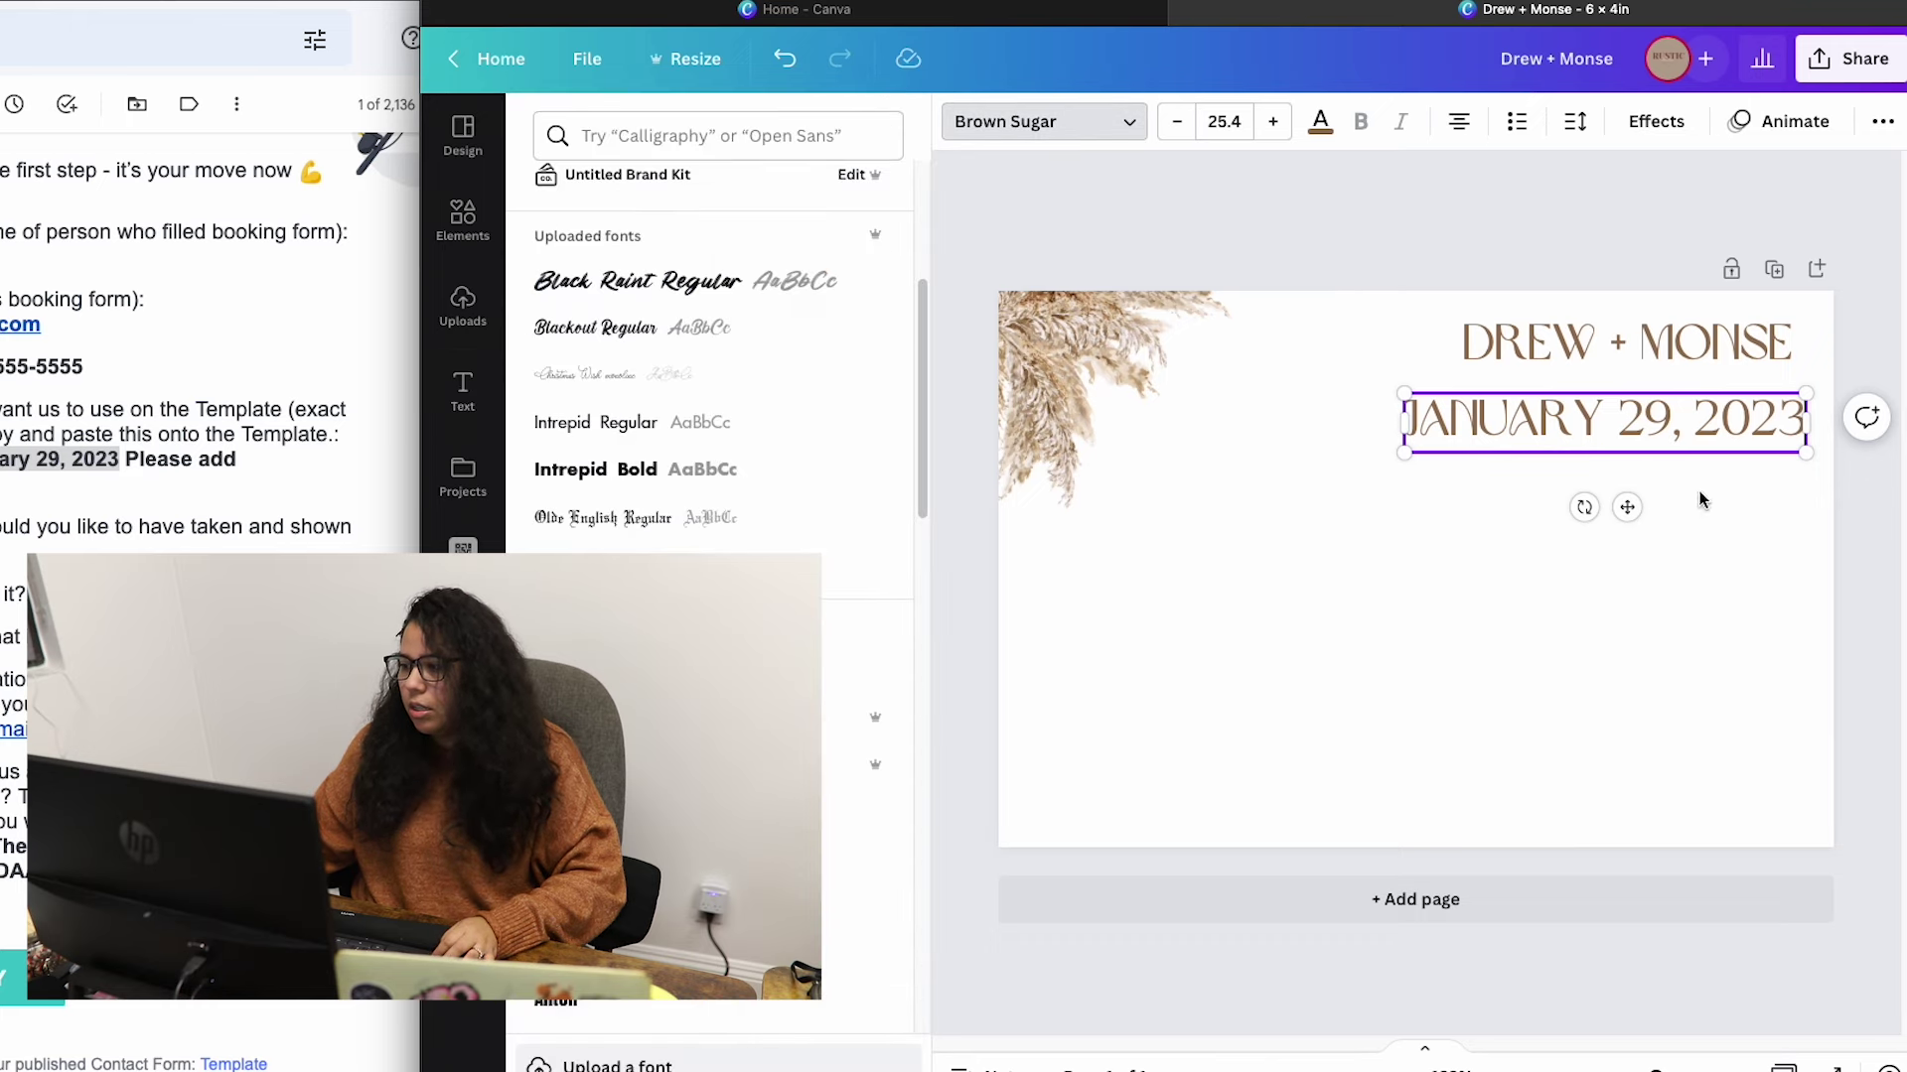
left_click(651, 429)
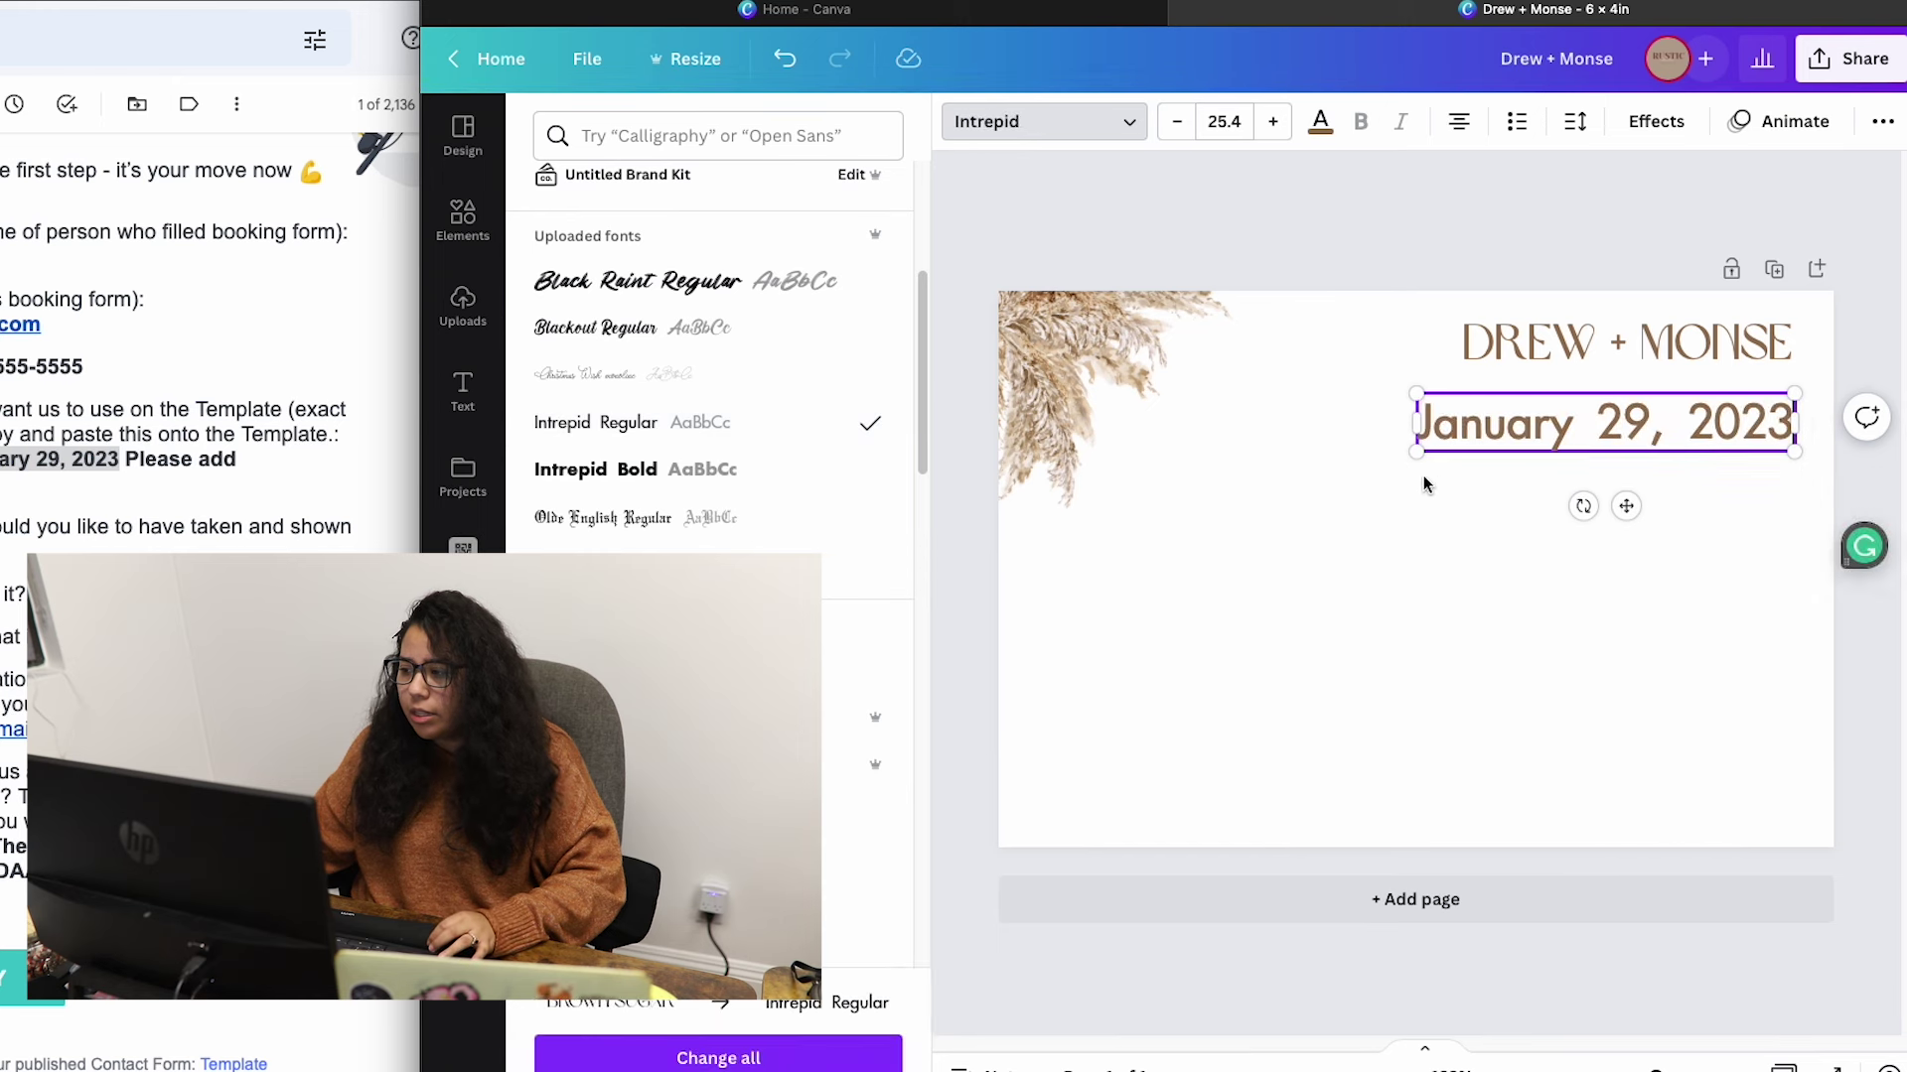
left_click_drag(1417, 390, 1607, 425)
left_click_drag(1725, 507, 1713, 477)
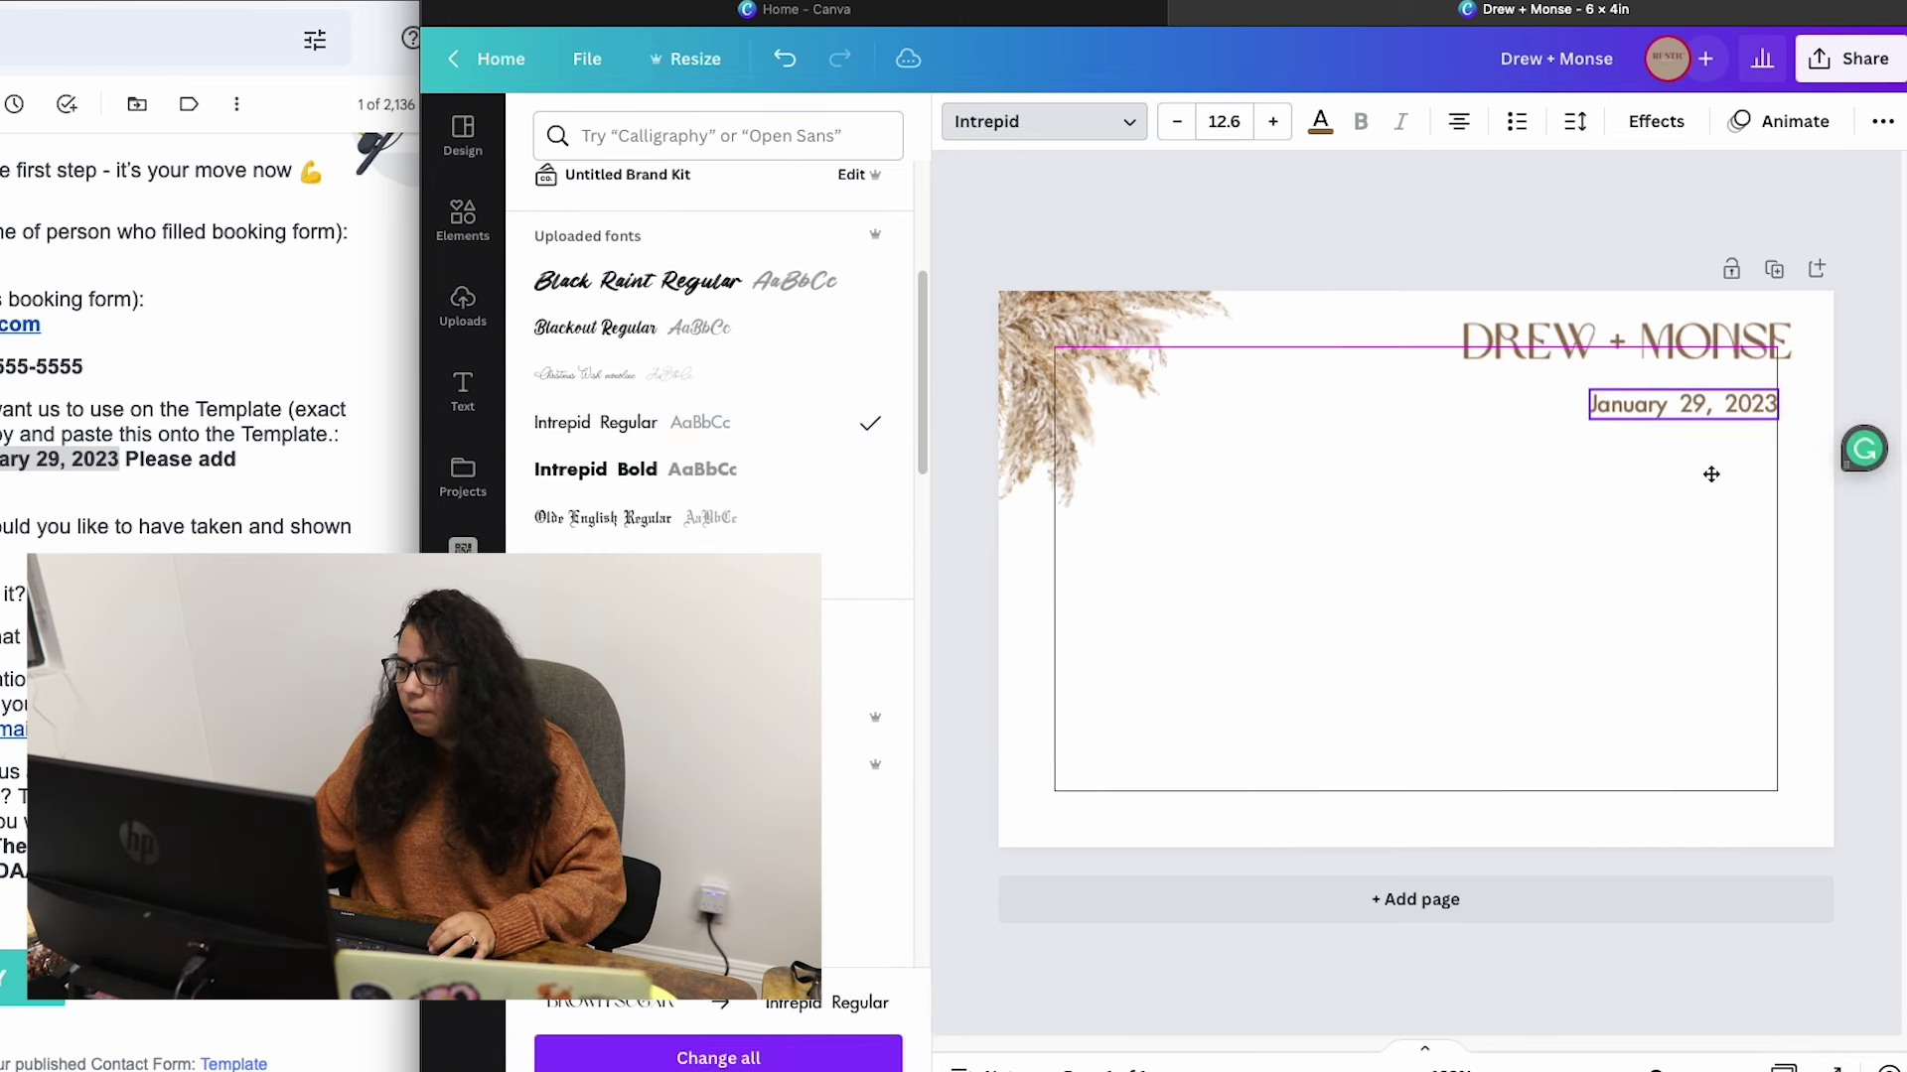
Duplicate the date line, change it to the hashtag #drewsmellsforever, and place it beneath the heading.
left_click(1629, 342)
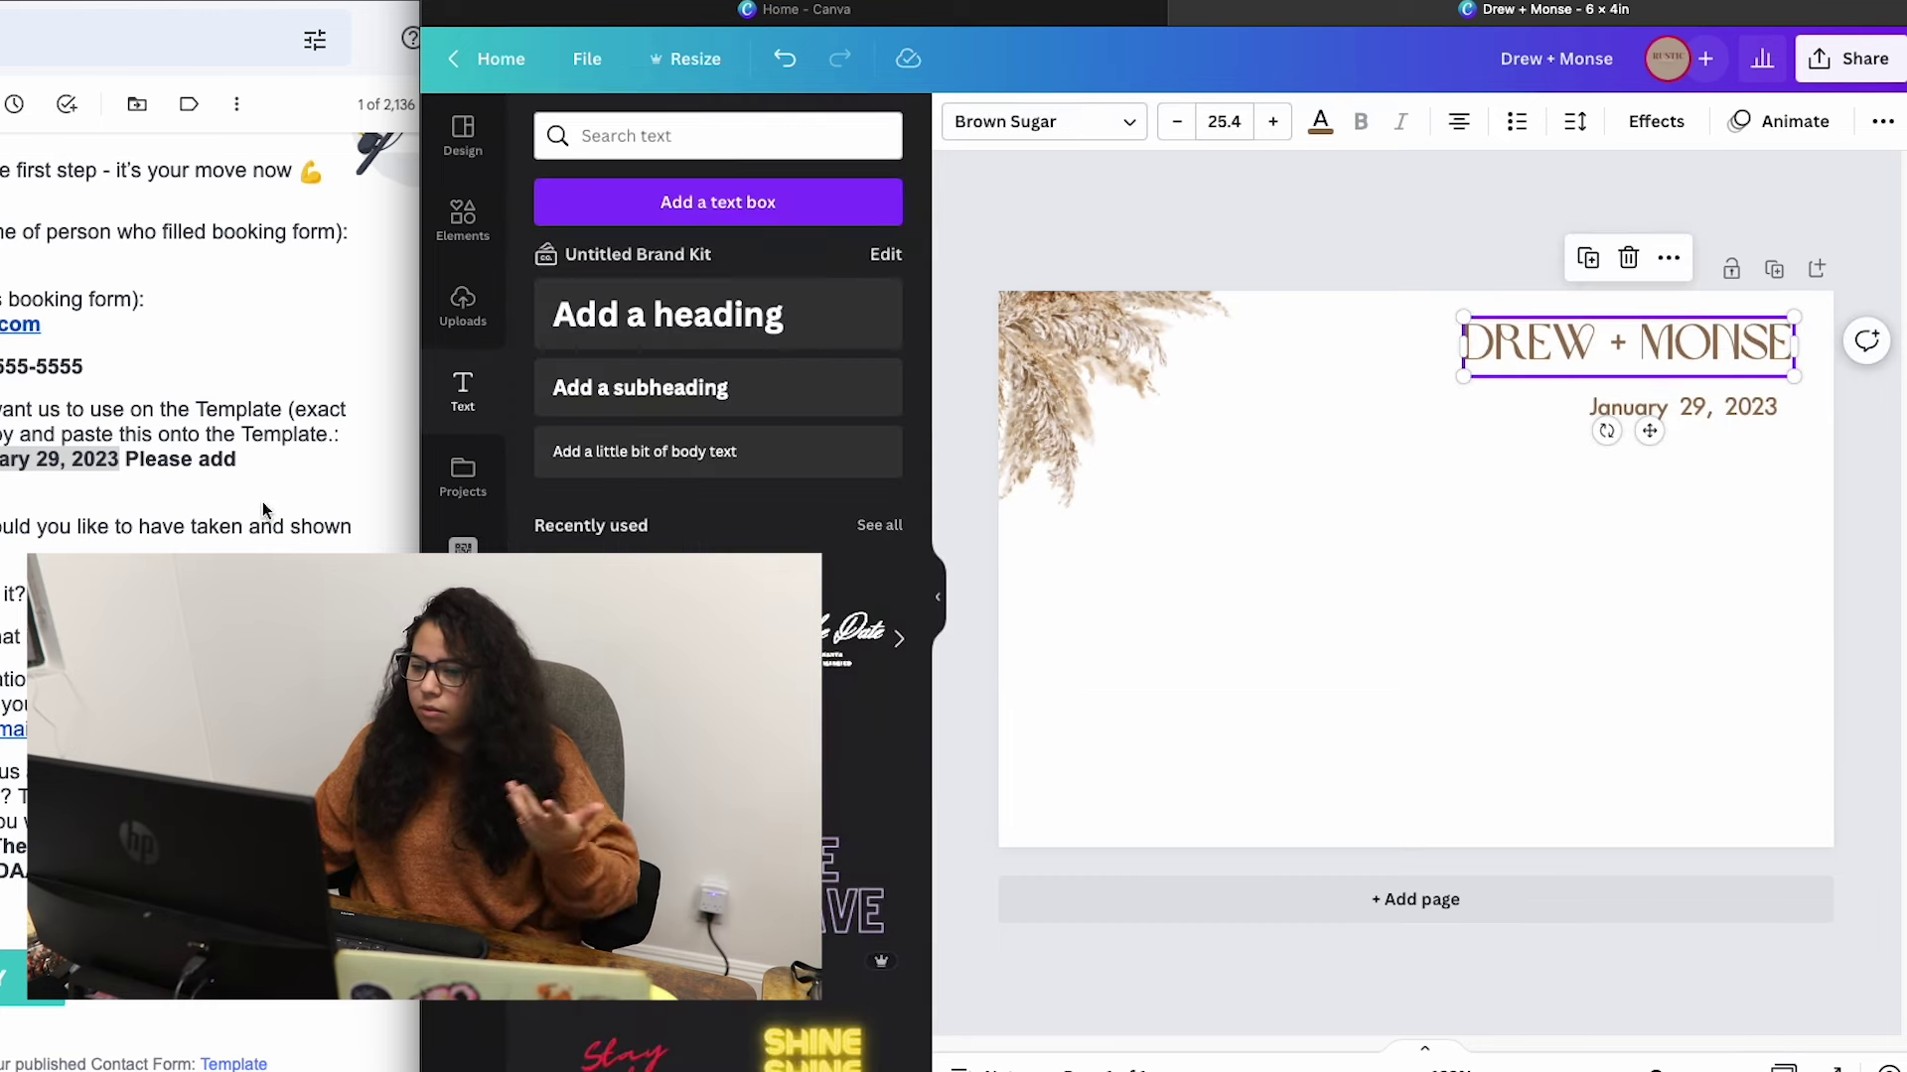
type("January 29, 2023")
left_click(27, 477)
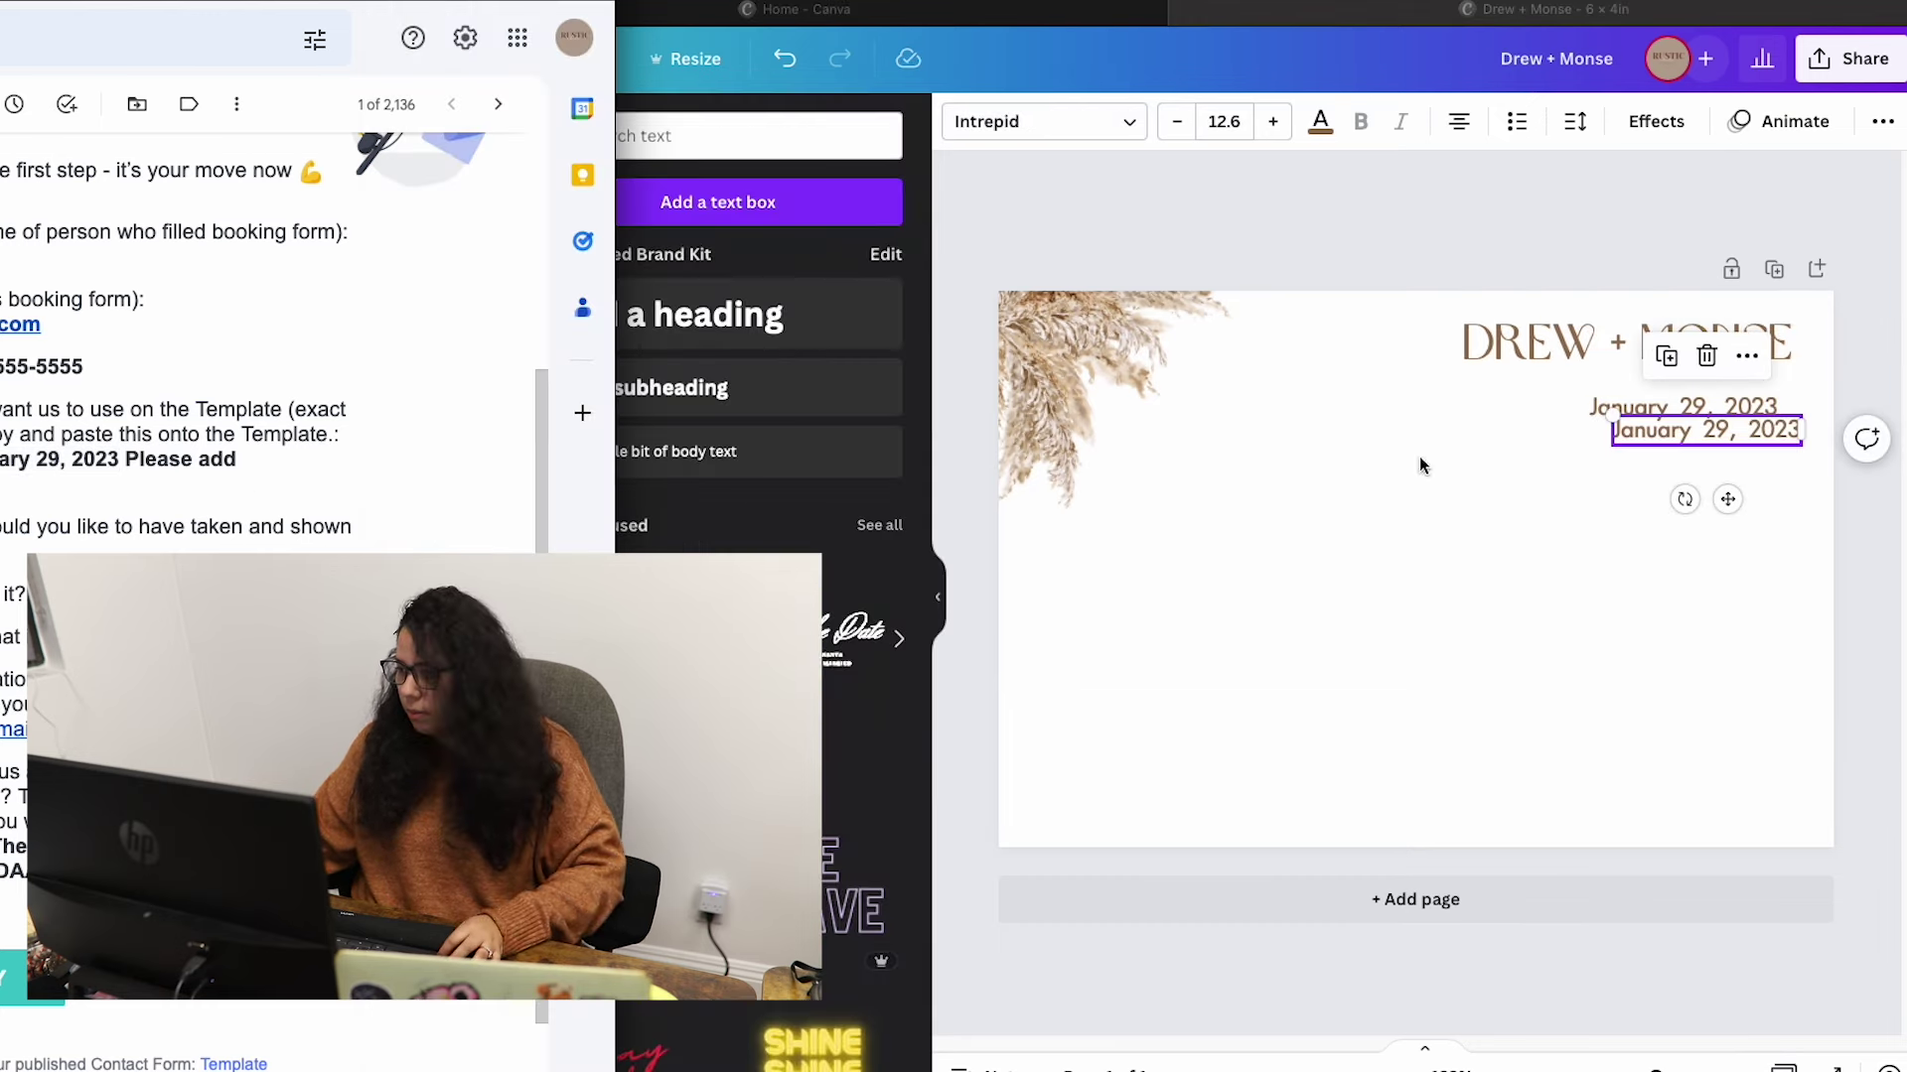
left_click(1707, 426)
triple_click(1707, 429)
type("#drewsmillsforever")
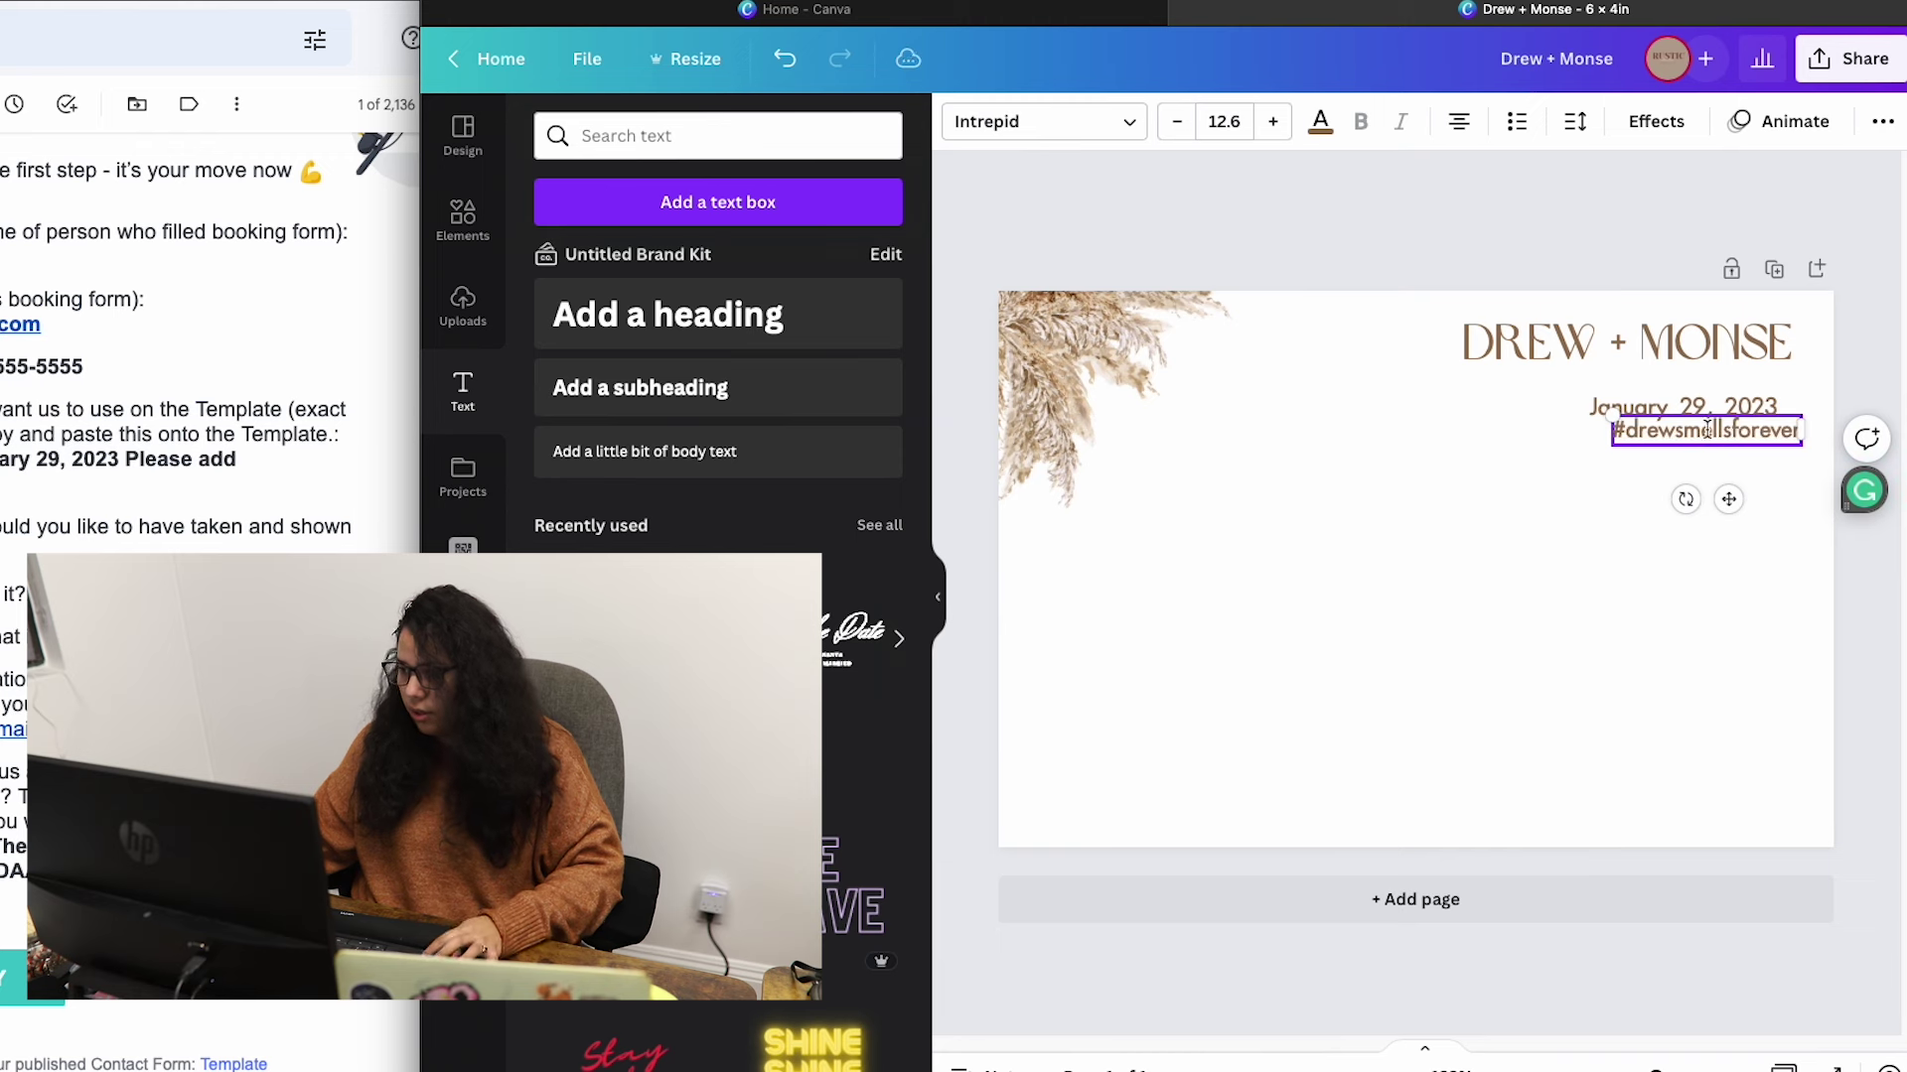
mouse_move(1729, 499)
left_mouse_down()
mouse_move(1706, 509)
mouse_move(1701, 417)
mouse_move(1657, 393)
left_mouse_up()
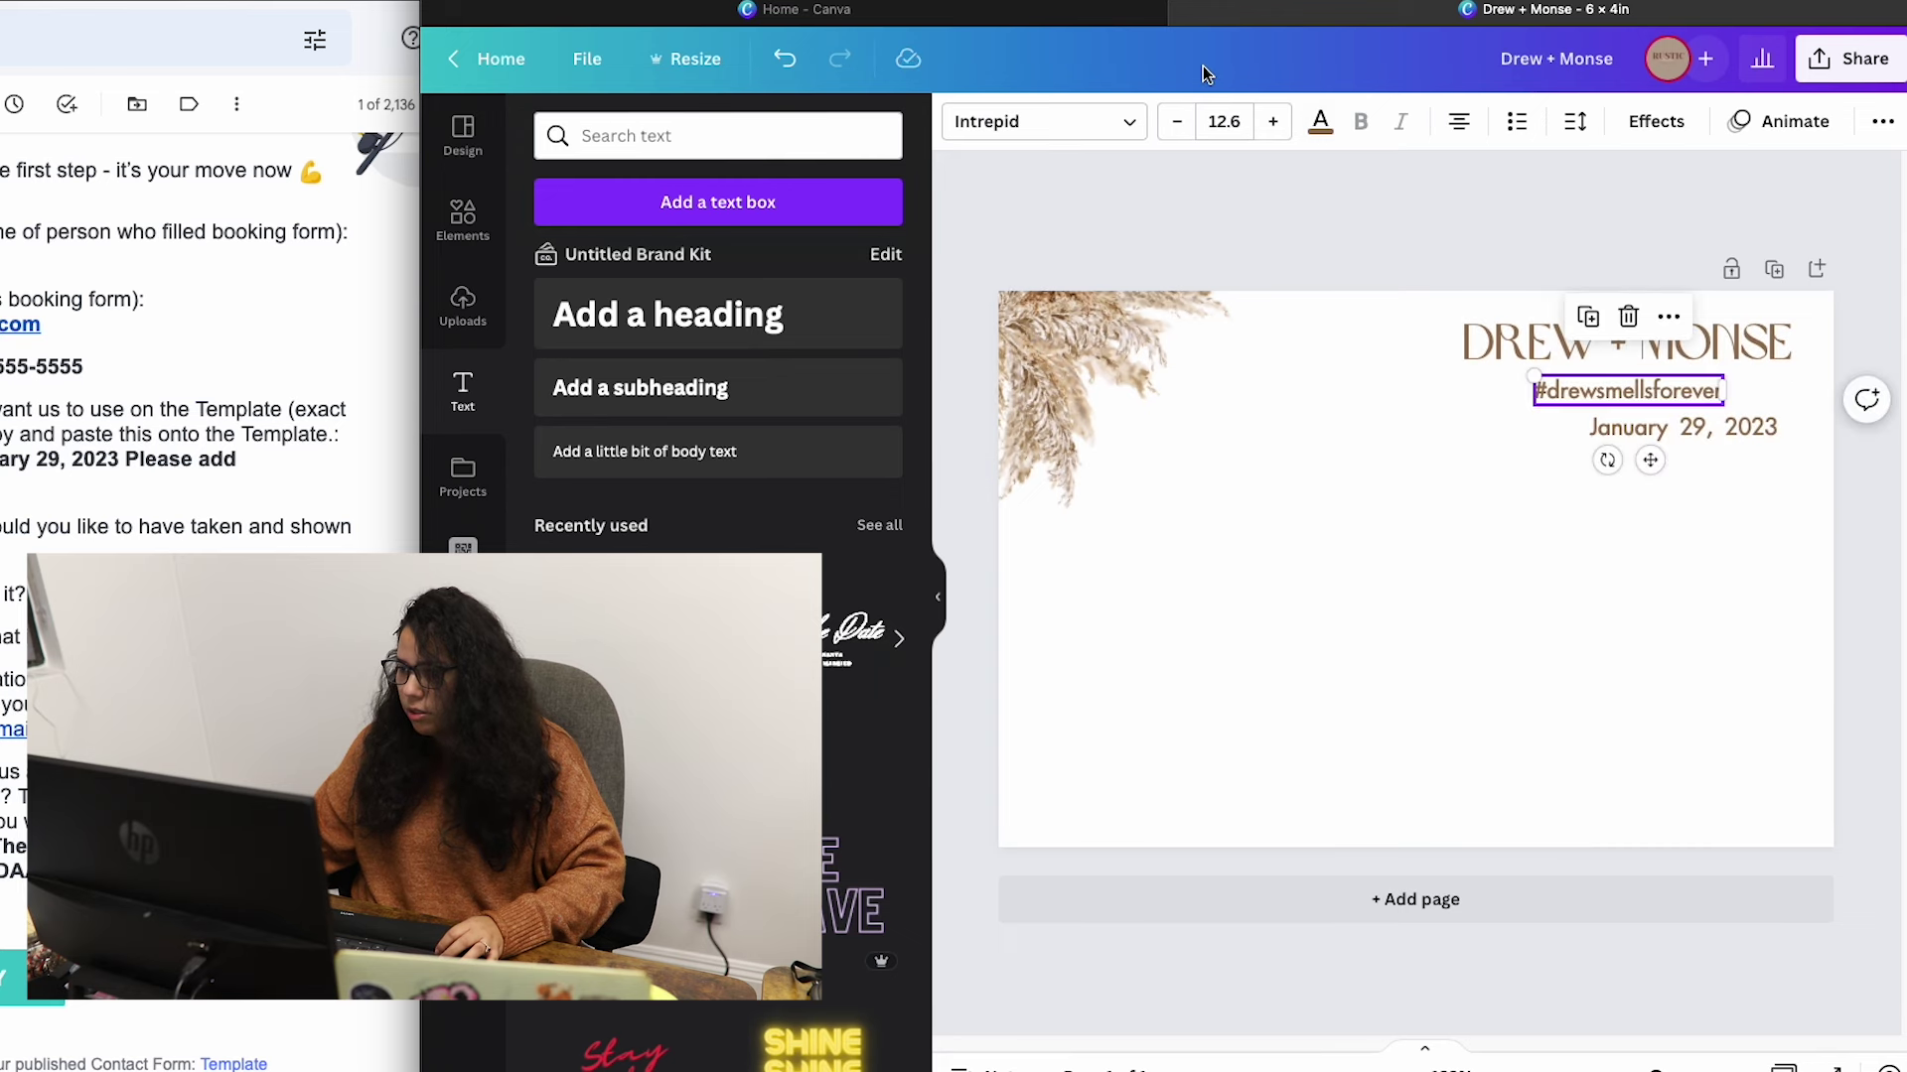
Set the hashtag in Abhaya Libre Regular and centre the date beneath it.
left_click(1043, 121)
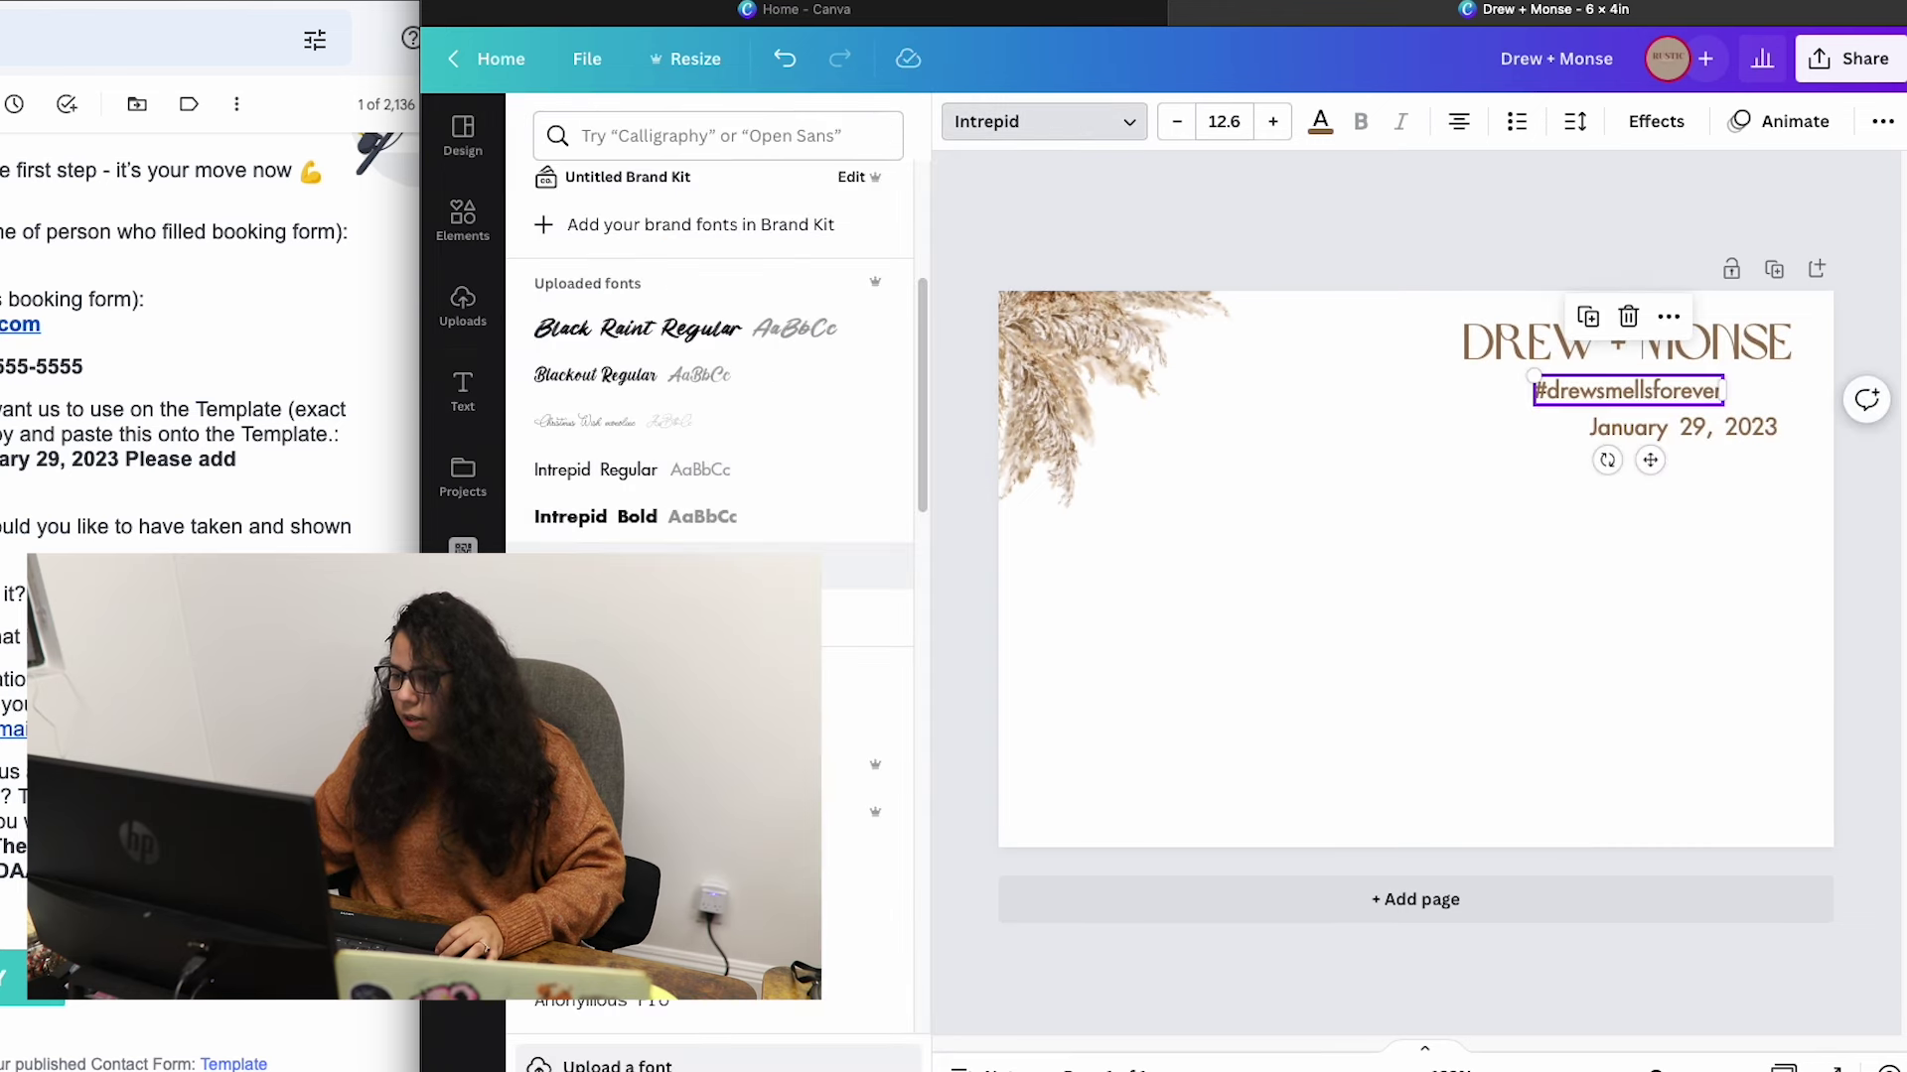
left_click(695, 717)
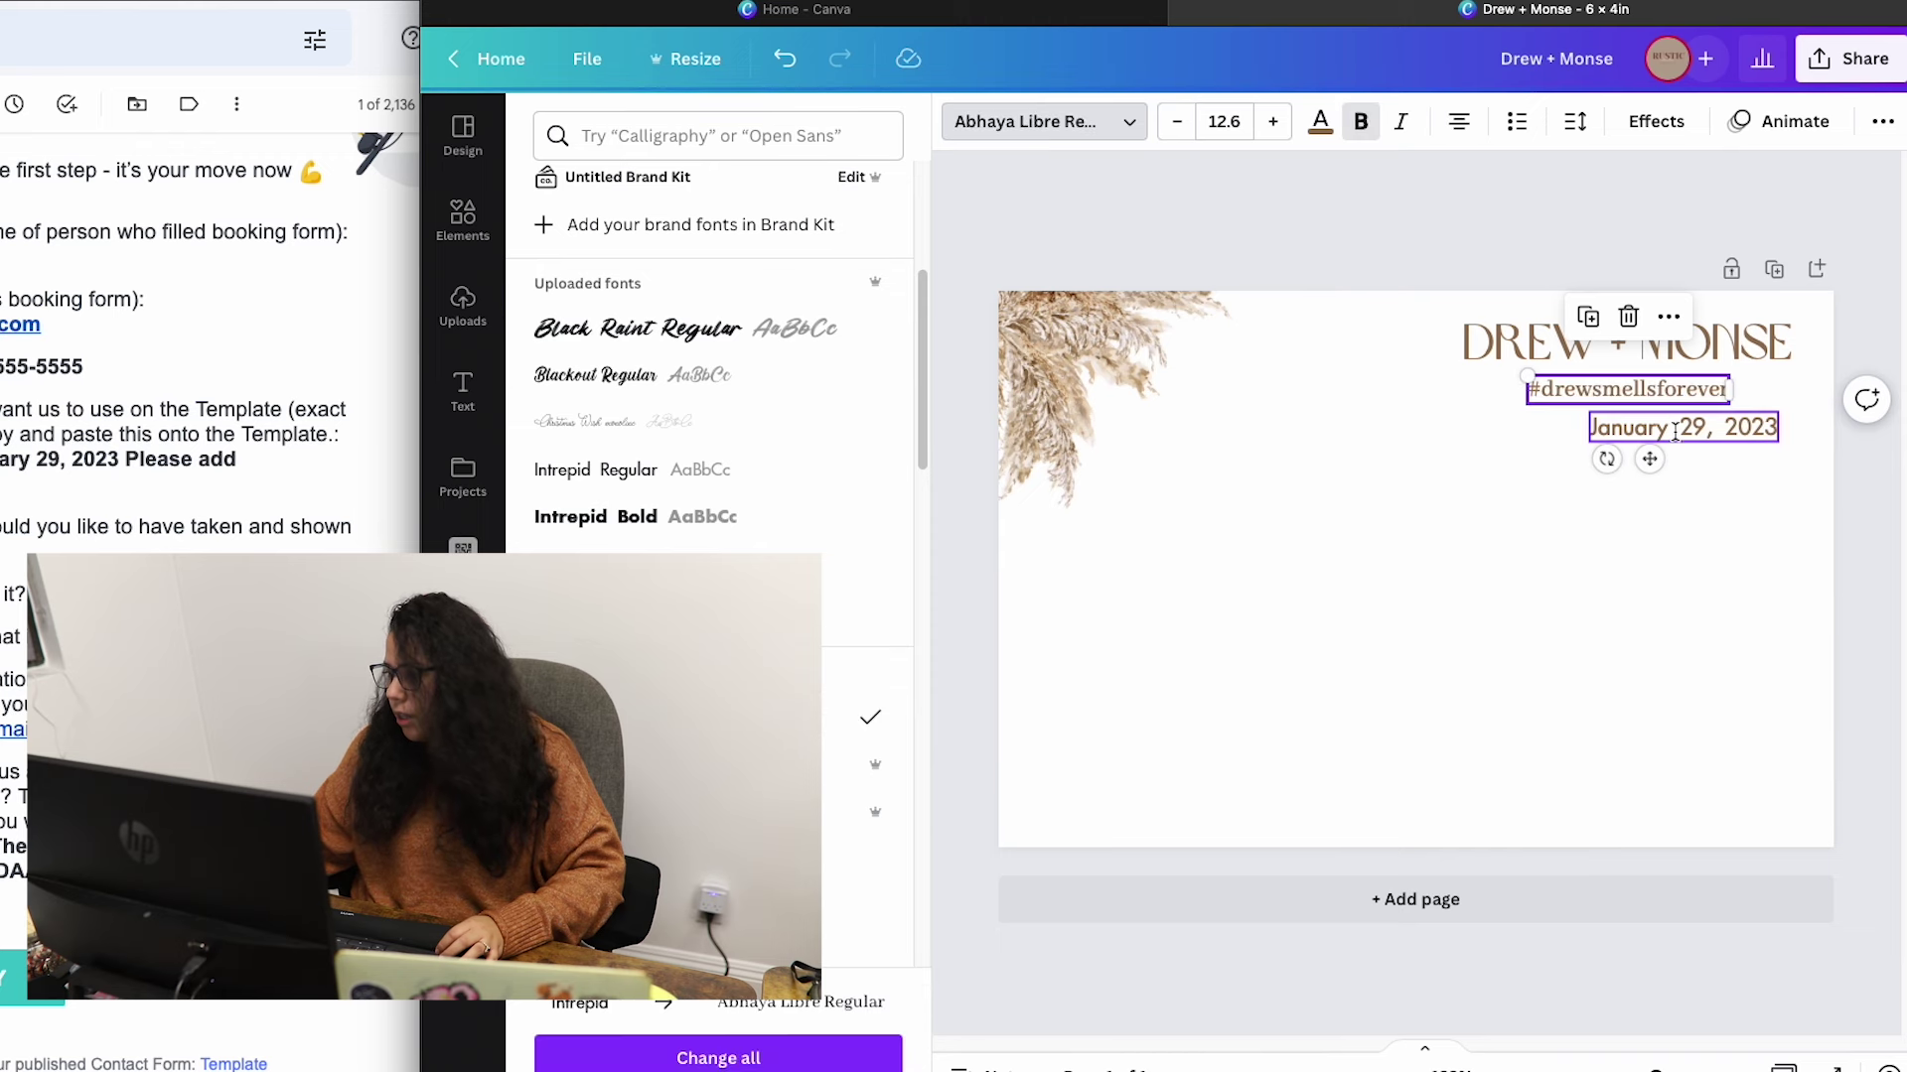
left_click(1723, 429)
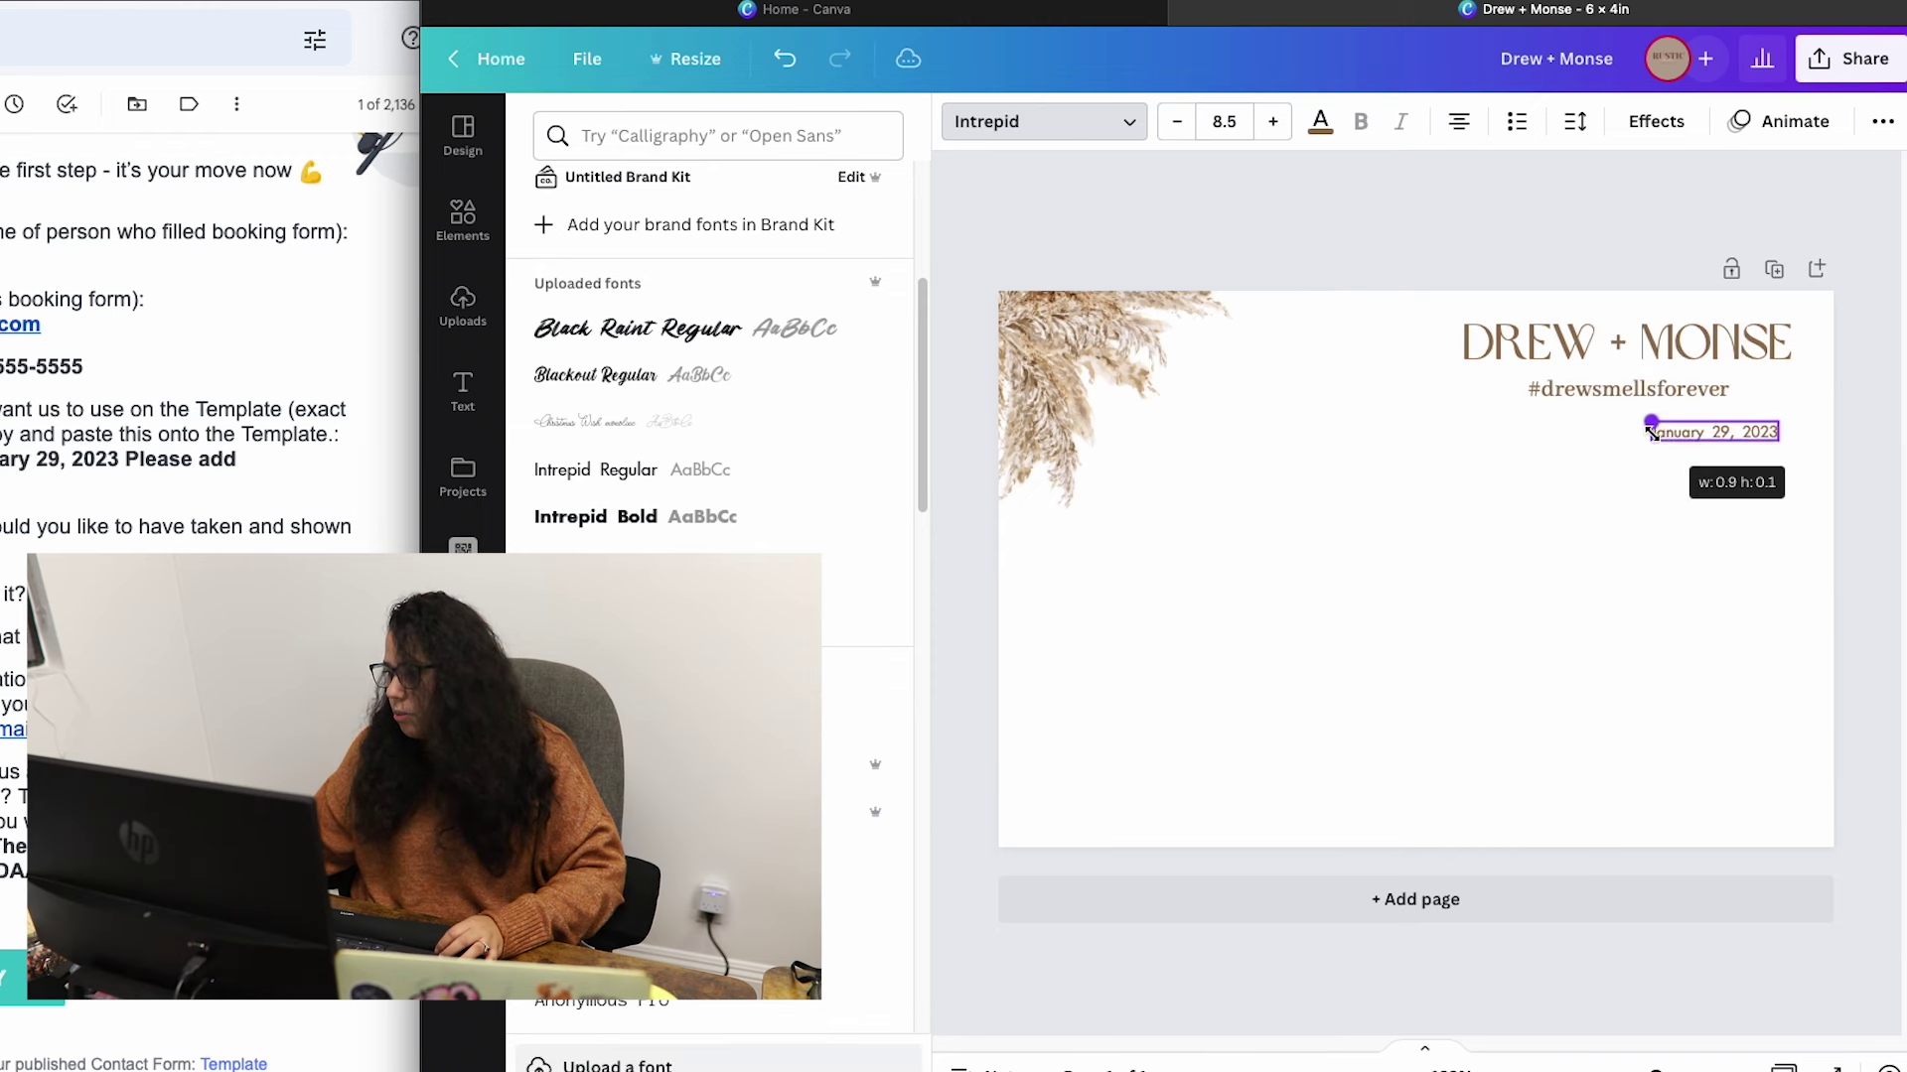
left_click_drag(1736, 490, 1649, 486)
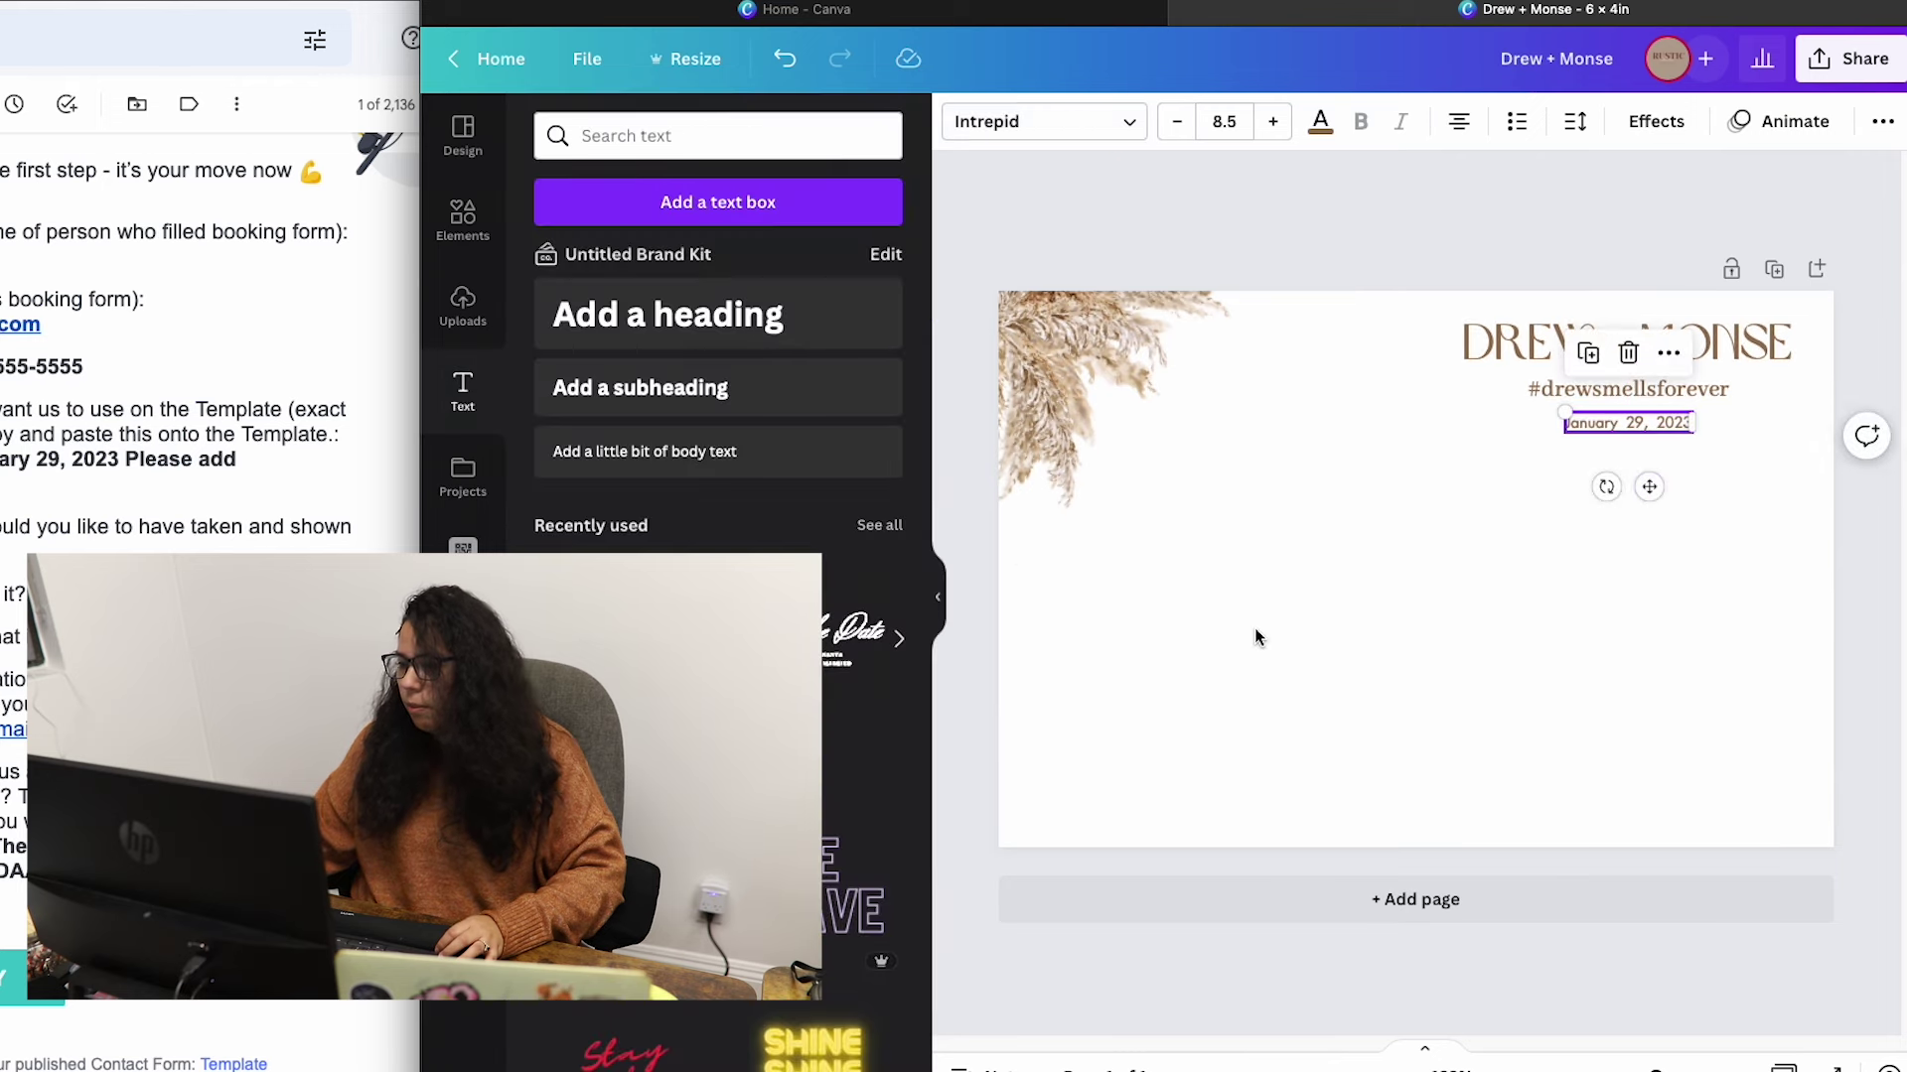
left_click(1255, 629)
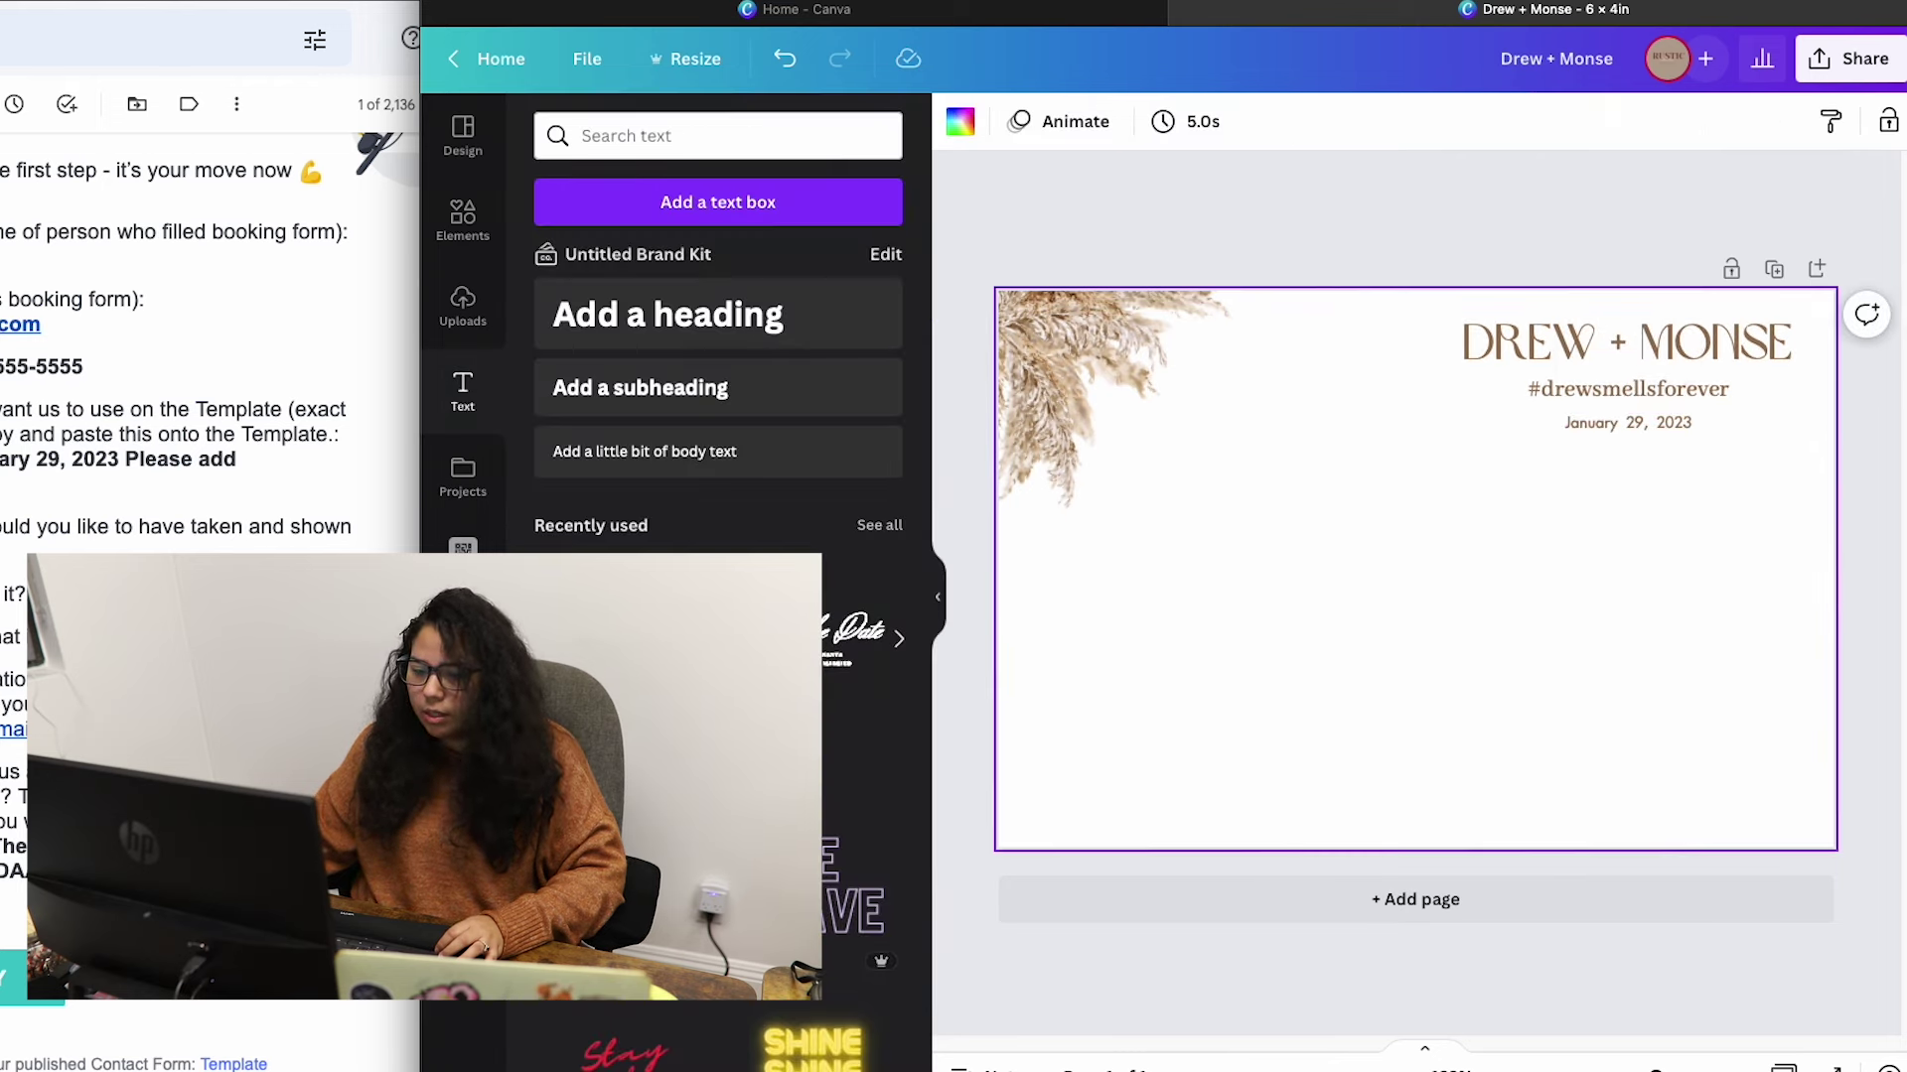
Replace the Elements search with 'white flowers'.
left_click(463, 219)
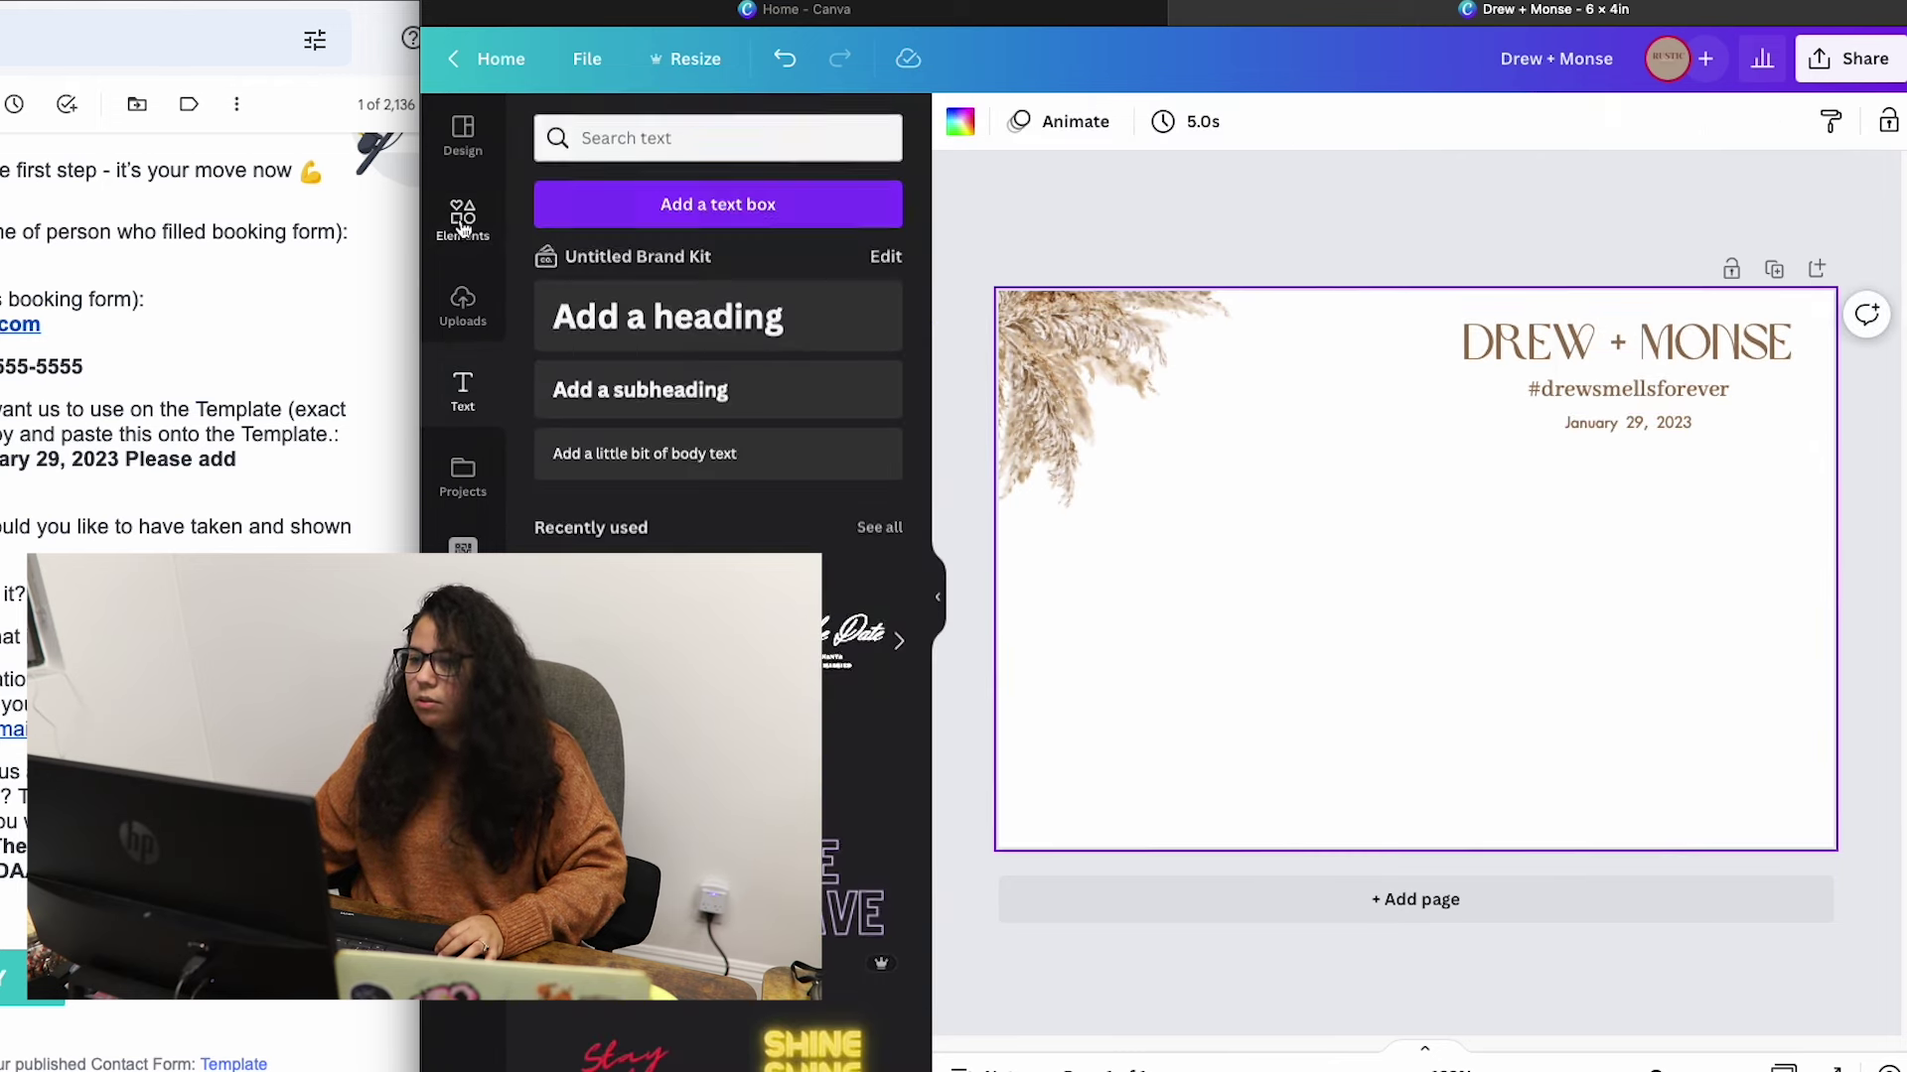
left_click(673, 136)
double_click(673, 136)
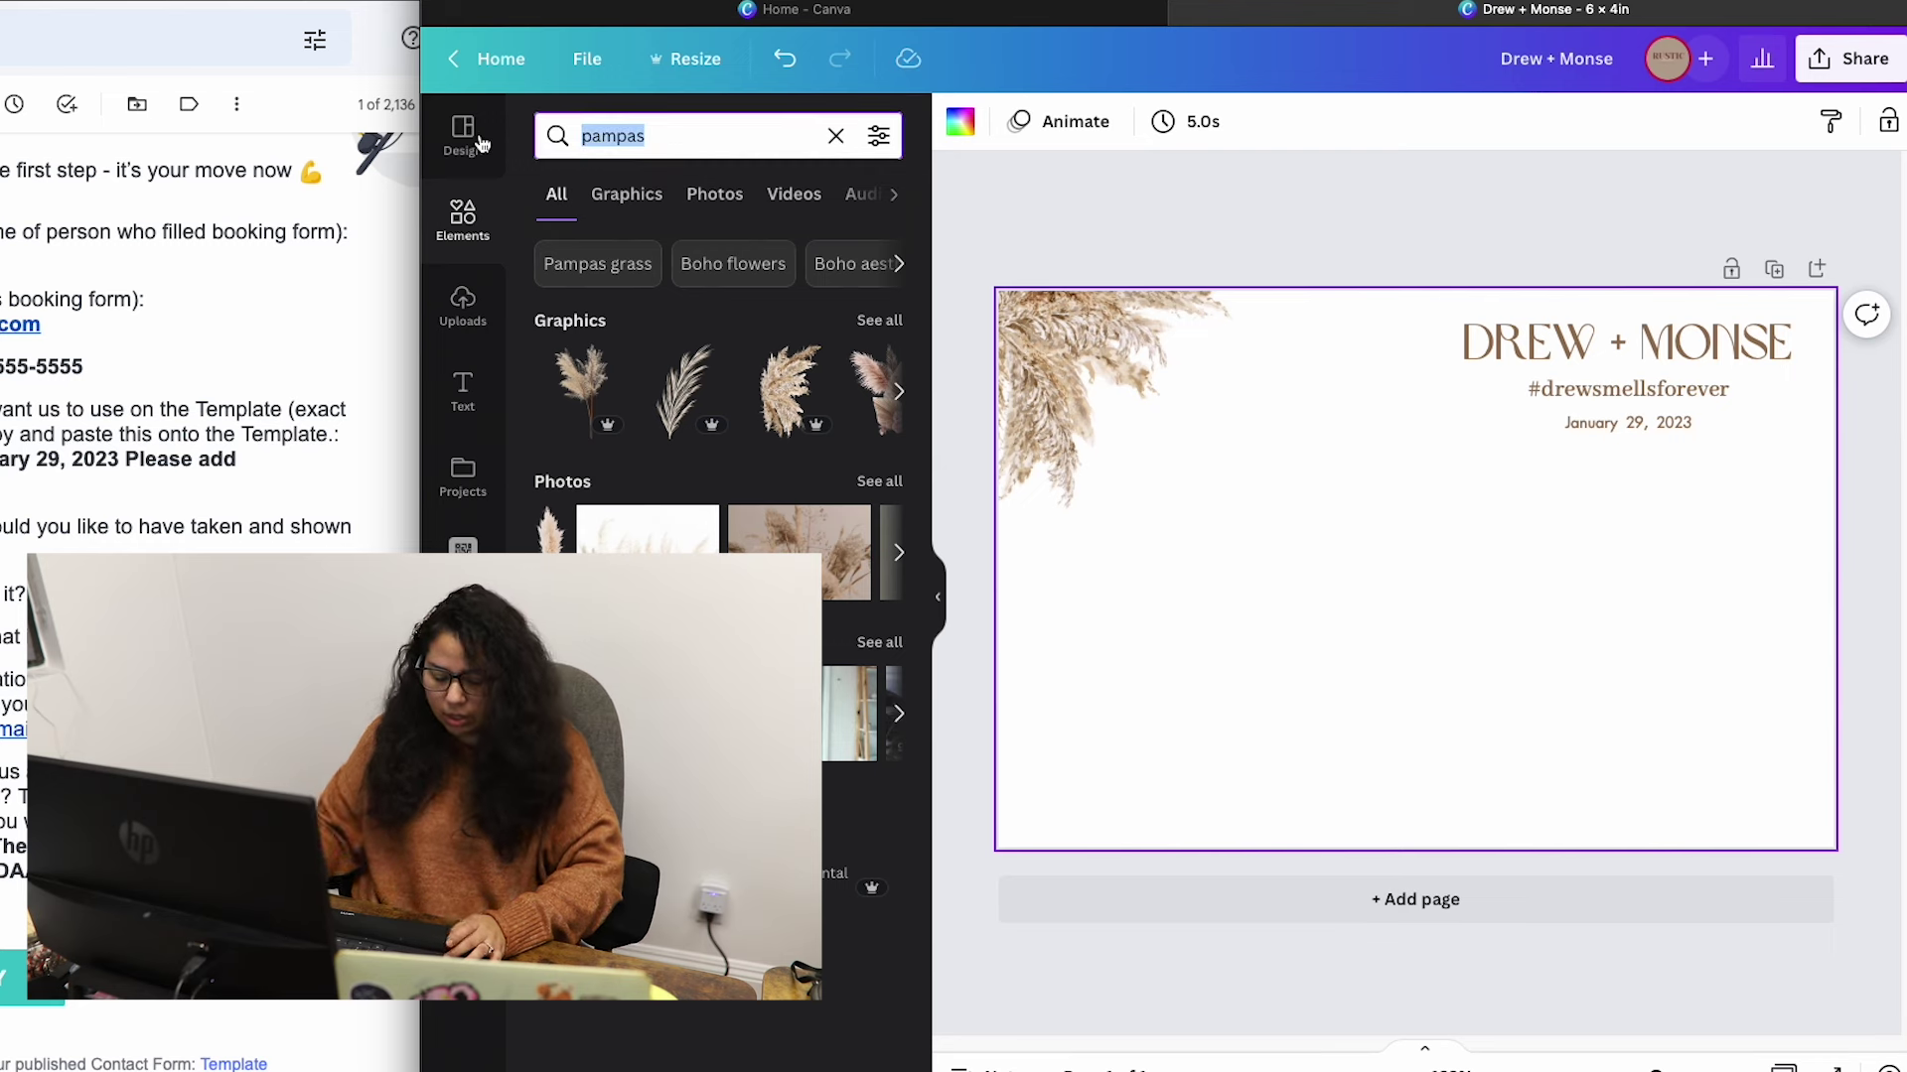
type("e")
key("BackSpace")
type("wh")
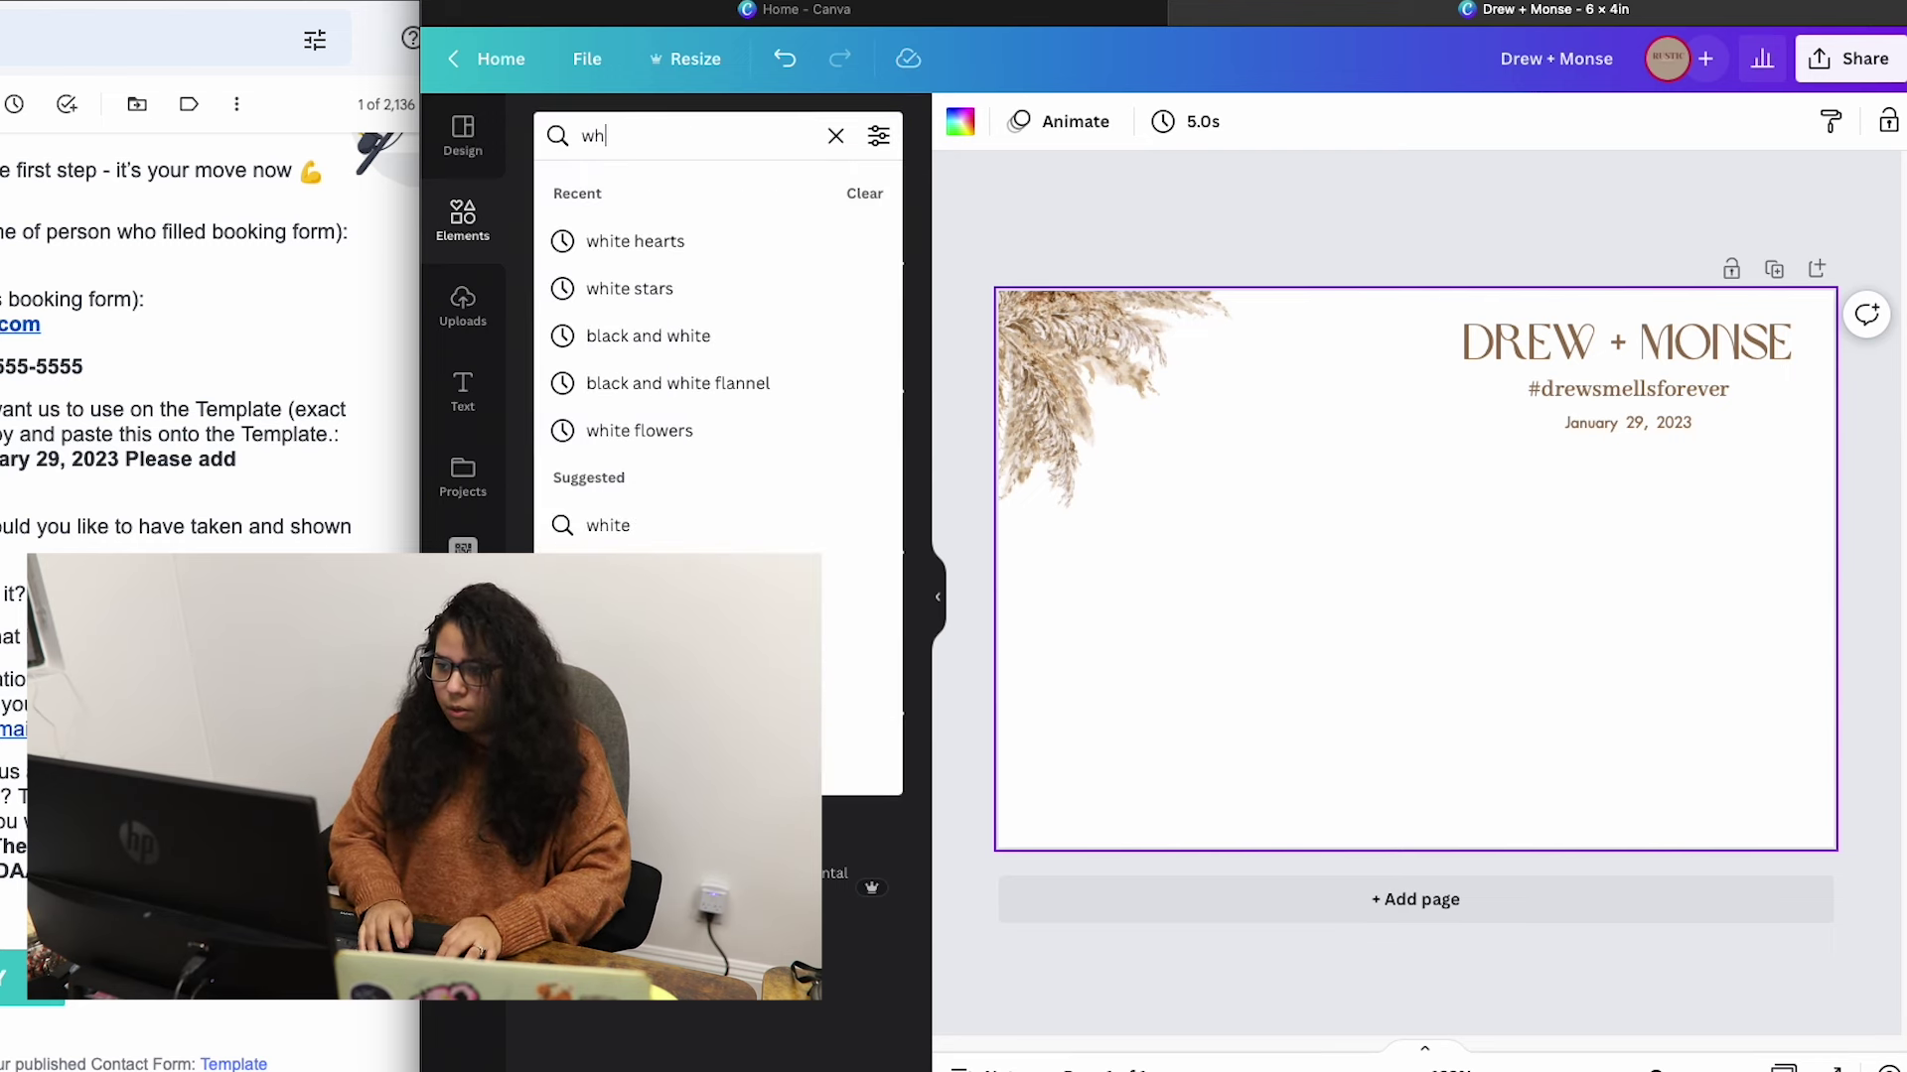
type("ite flo")
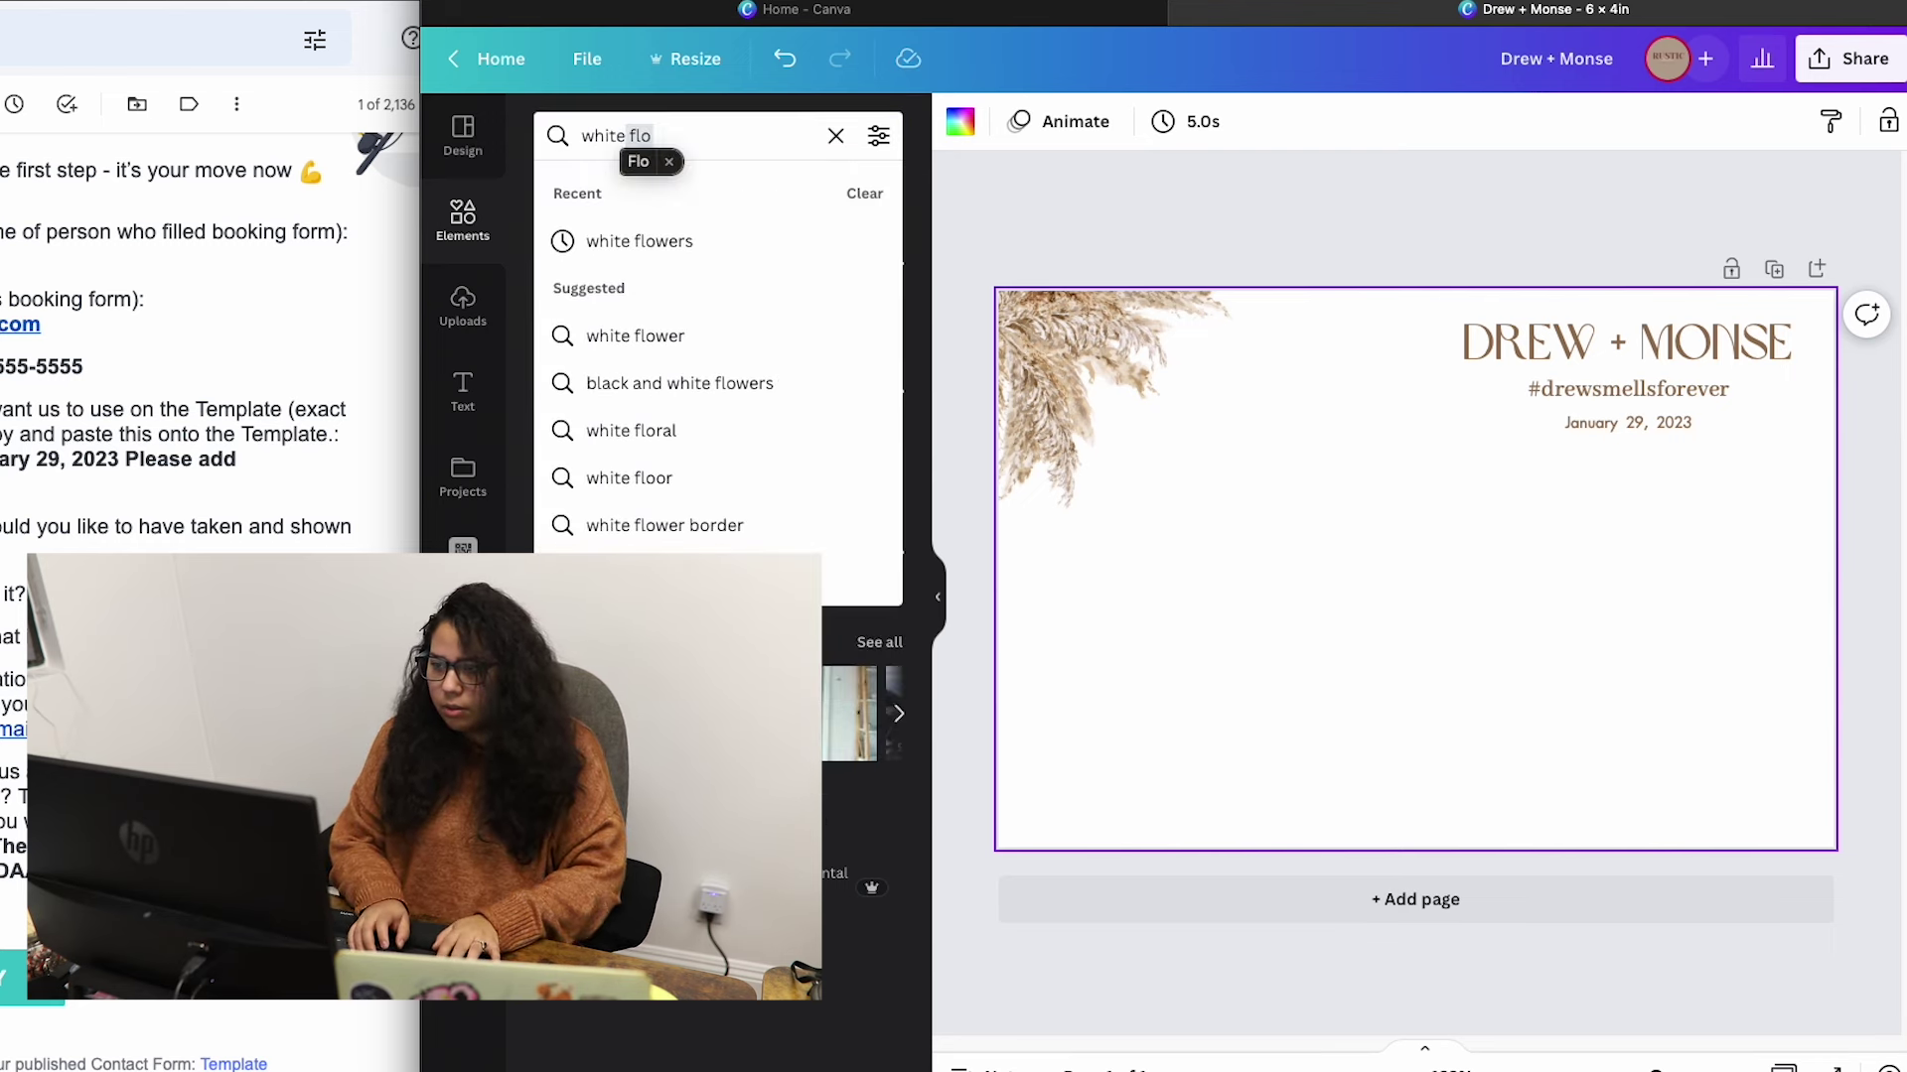
type("wers")
key("Return")
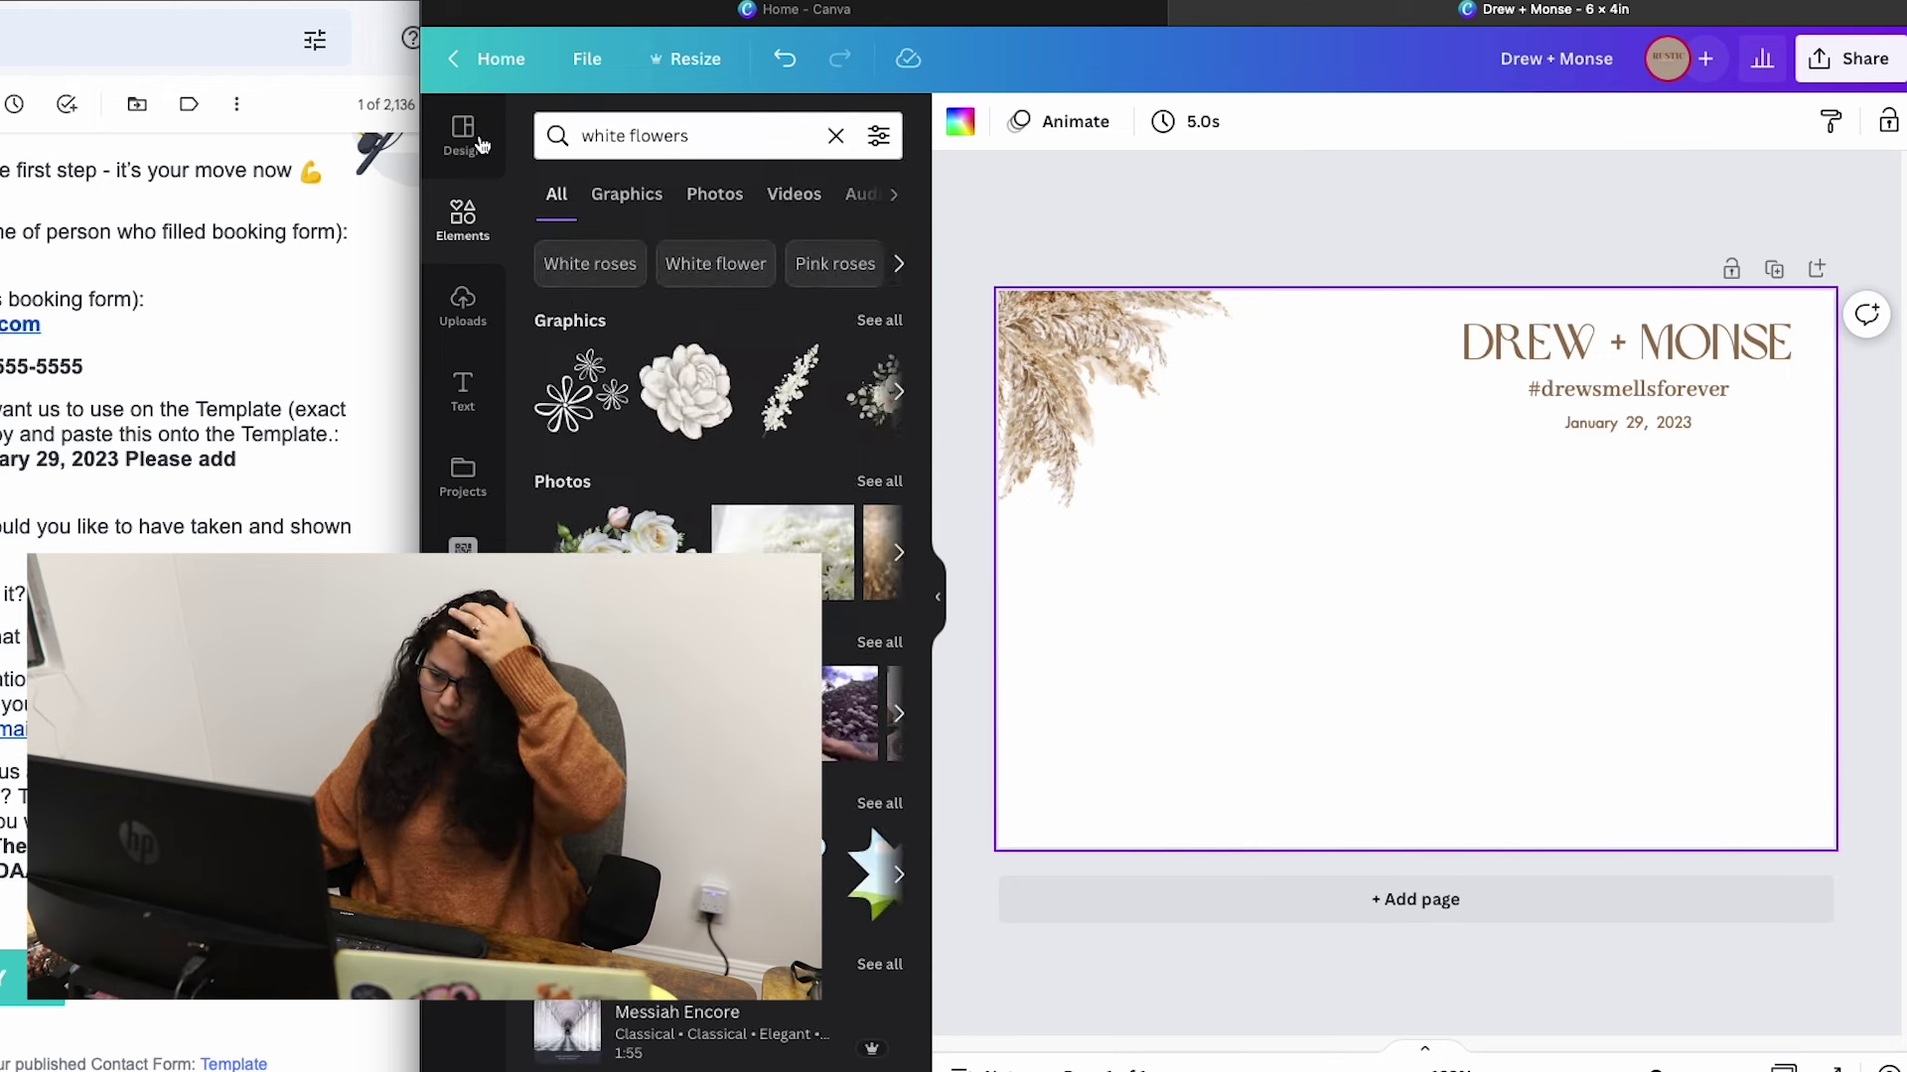
mouse_move(617, 551)
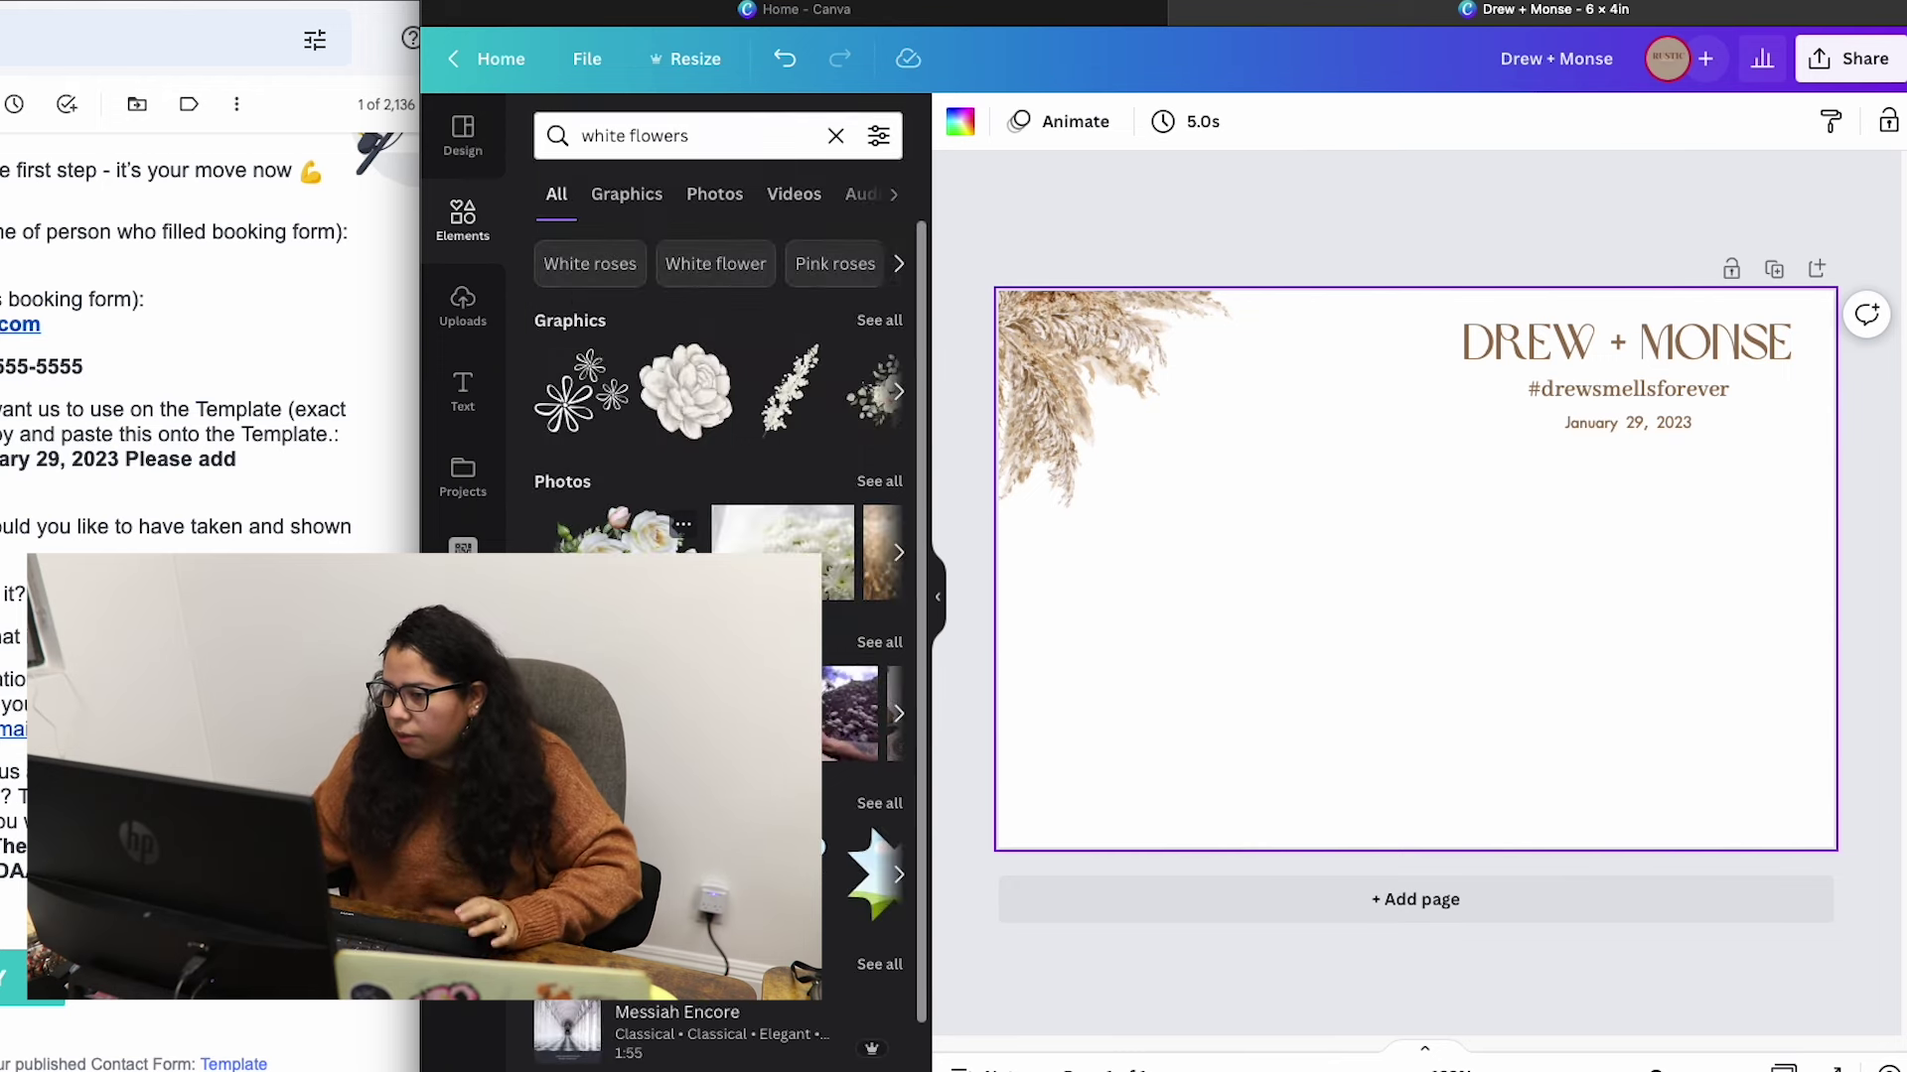
Add a white roses photo, shrink it, and settle it among the pampas top-left.
left_click(625, 536)
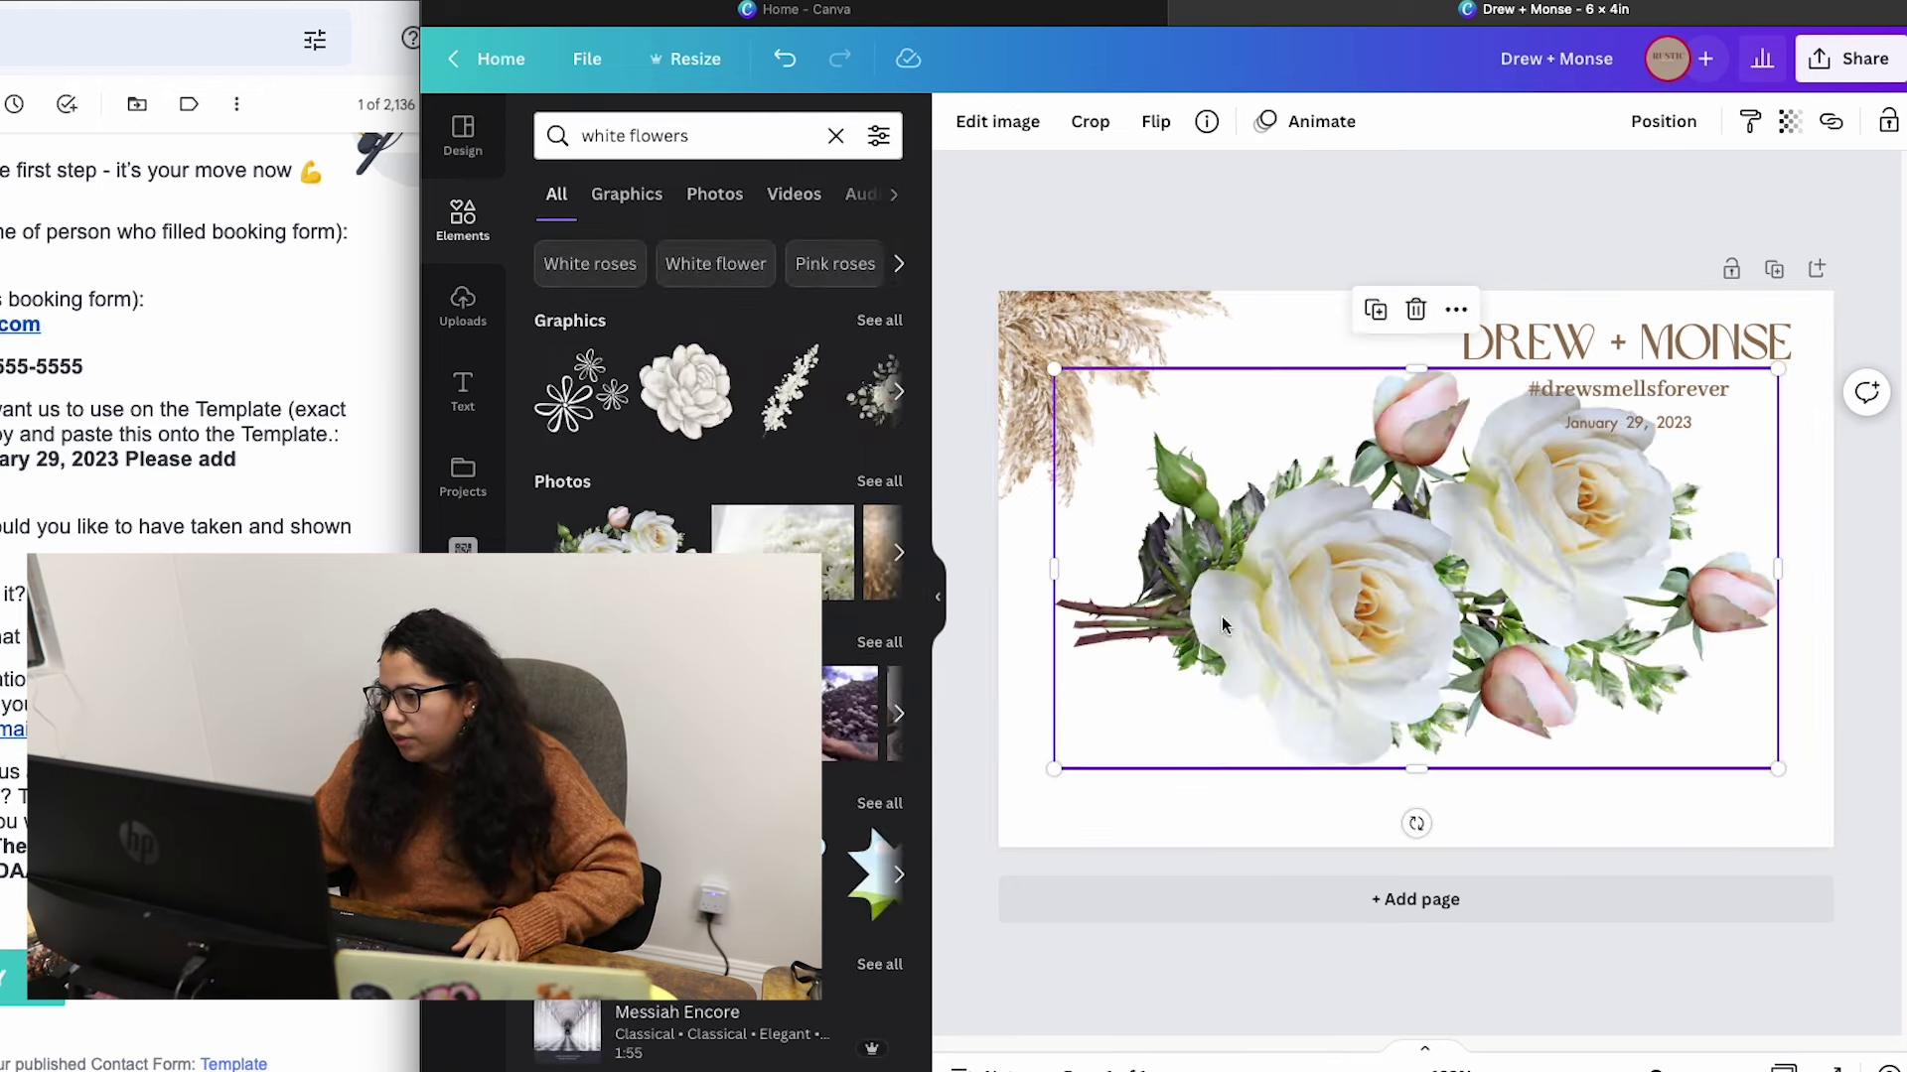
mouse_move(1777, 370)
left_mouse_down()
mouse_move(1267, 647)
mouse_move(1148, 435)
mouse_move(1122, 789)
left_mouse_up()
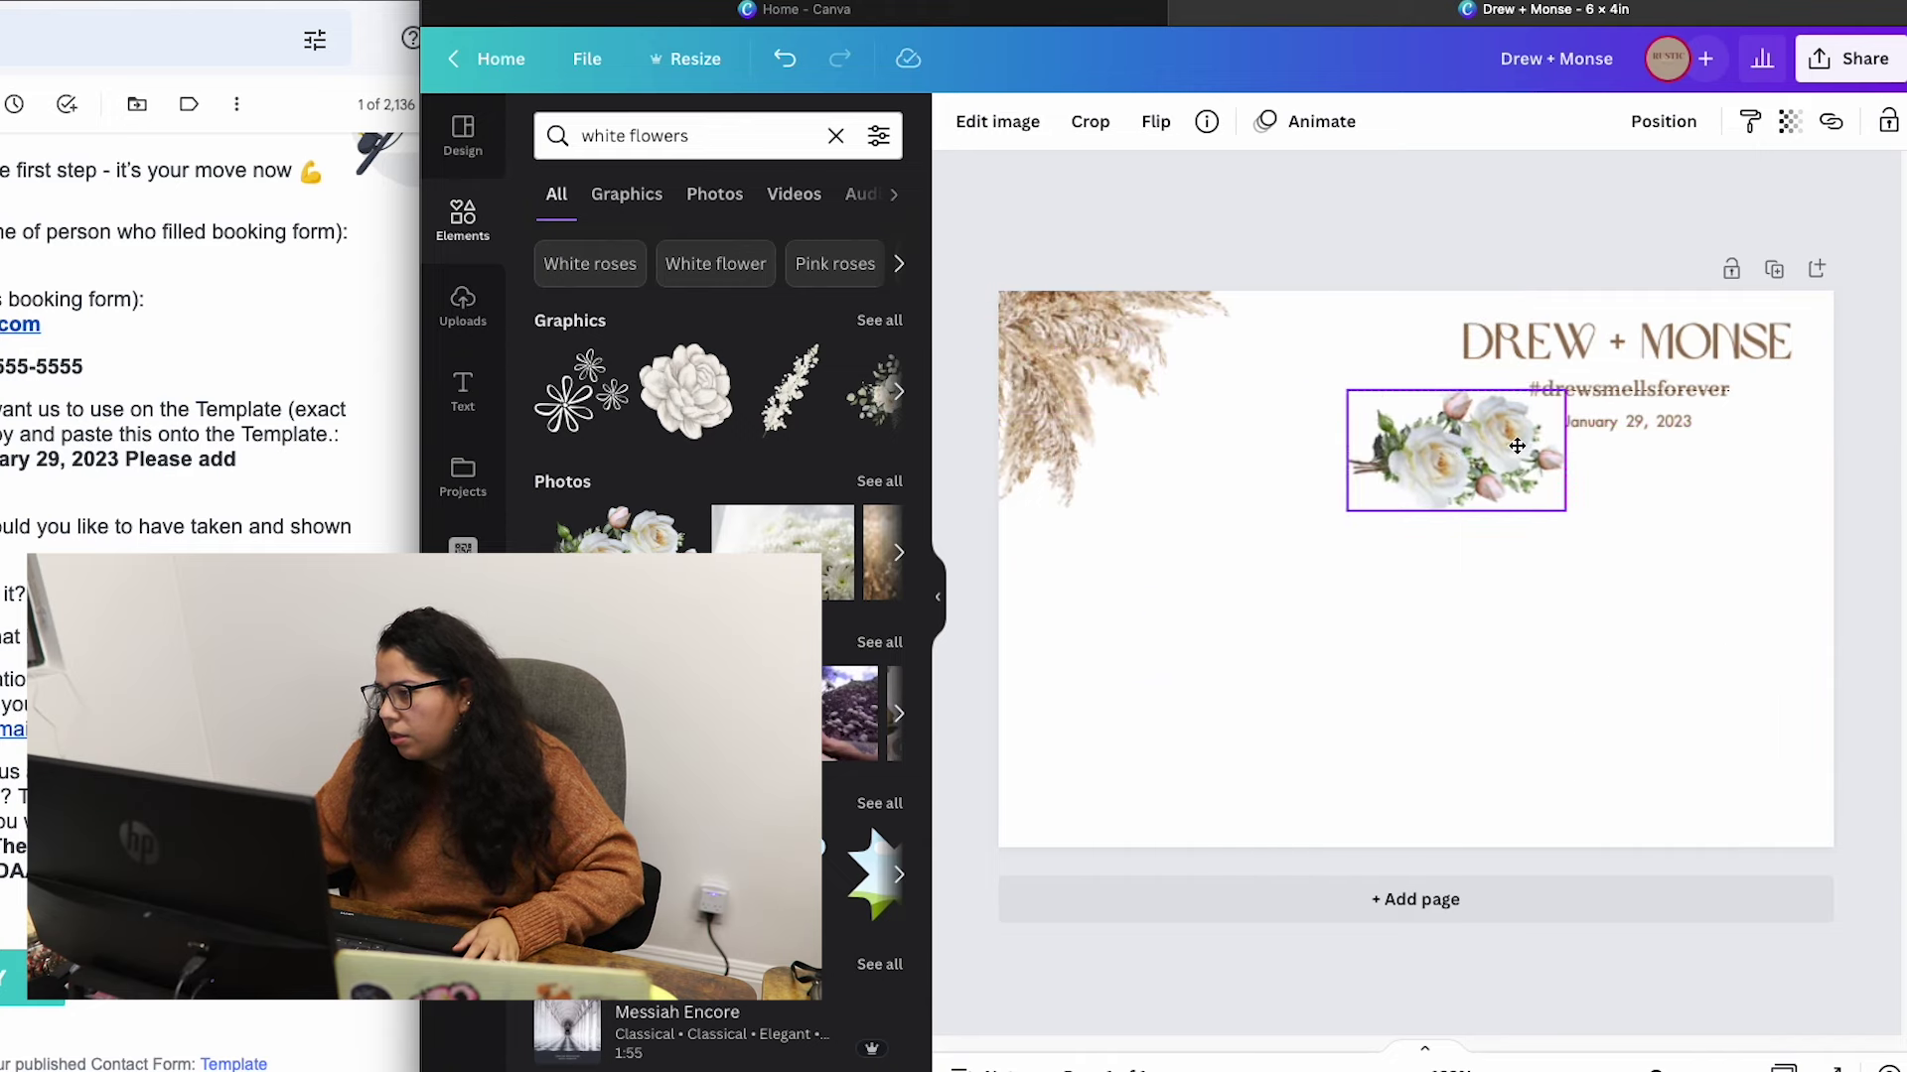
mouse_move(1122, 789)
left_mouse_down()
mouse_move(1525, 452)
mouse_move(1022, 335)
left_mouse_up()
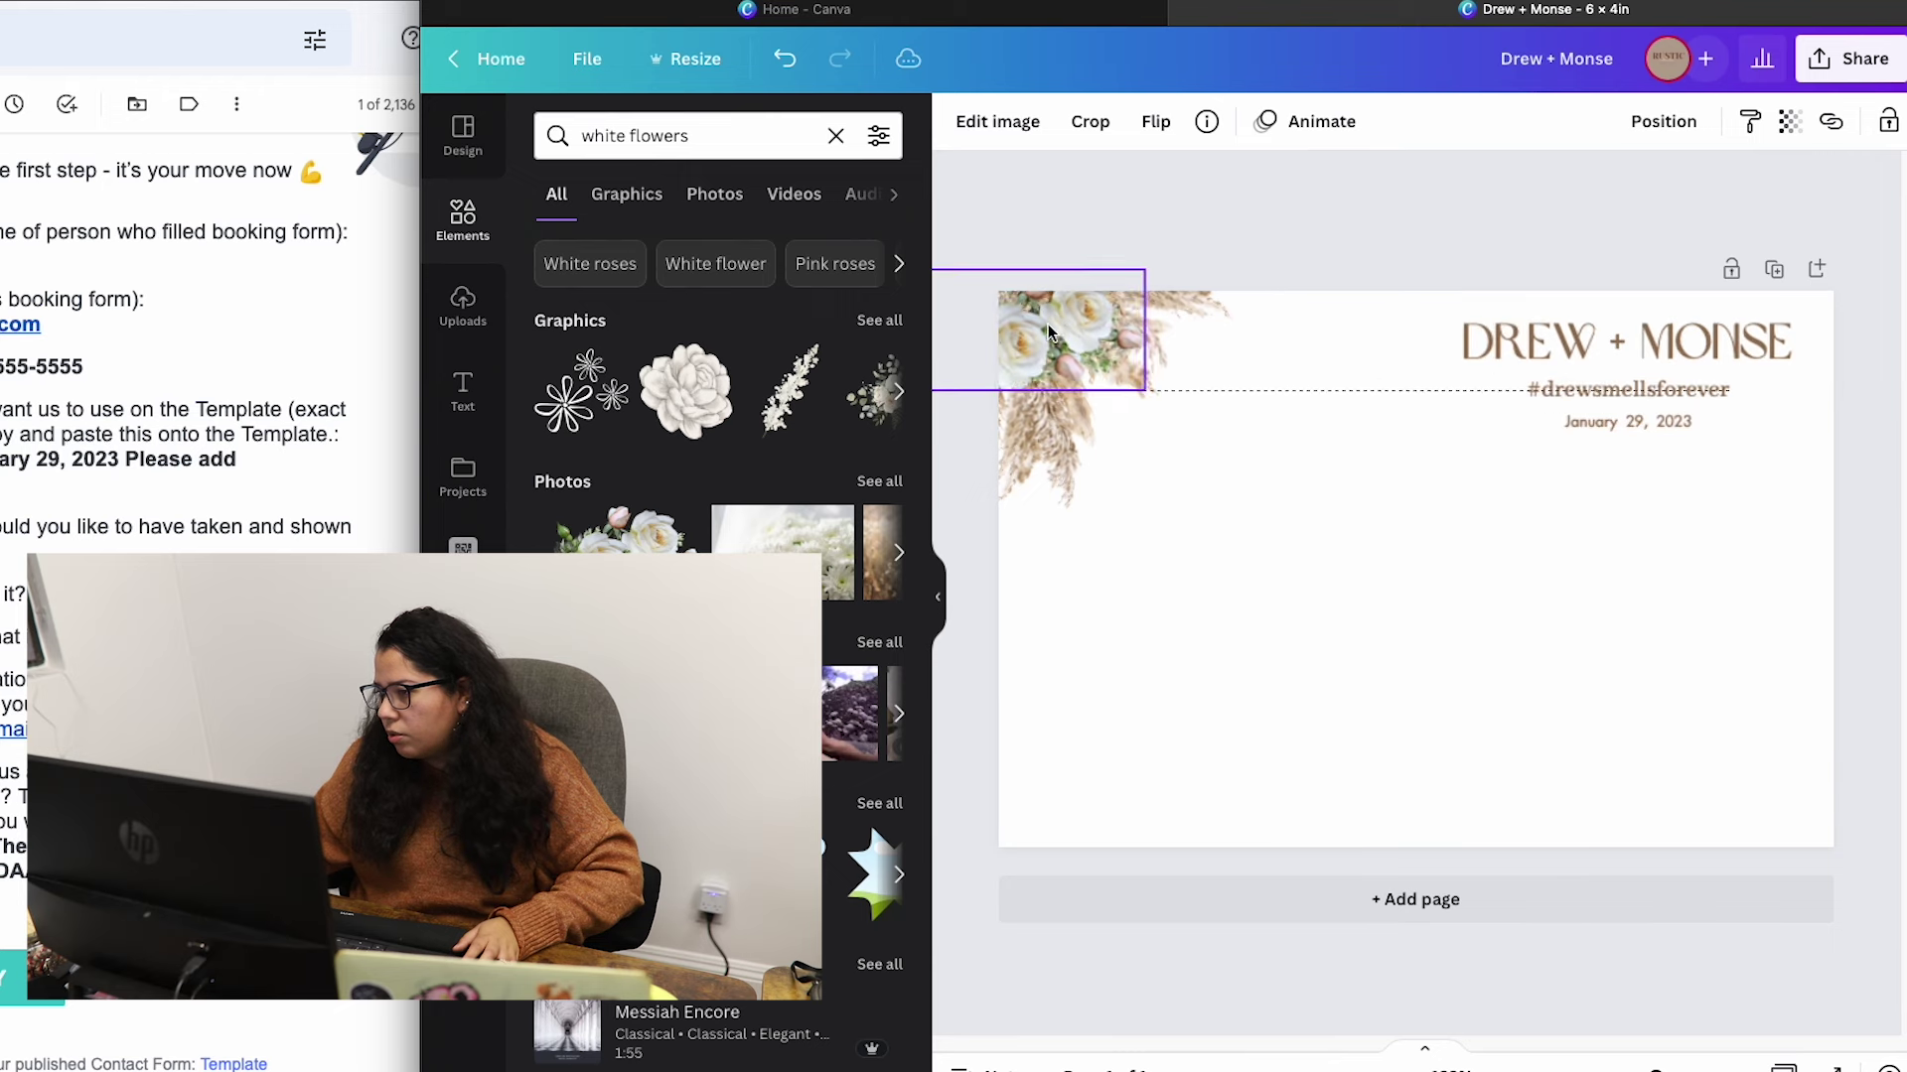
left_click_drag(1023, 336, 1028, 430)
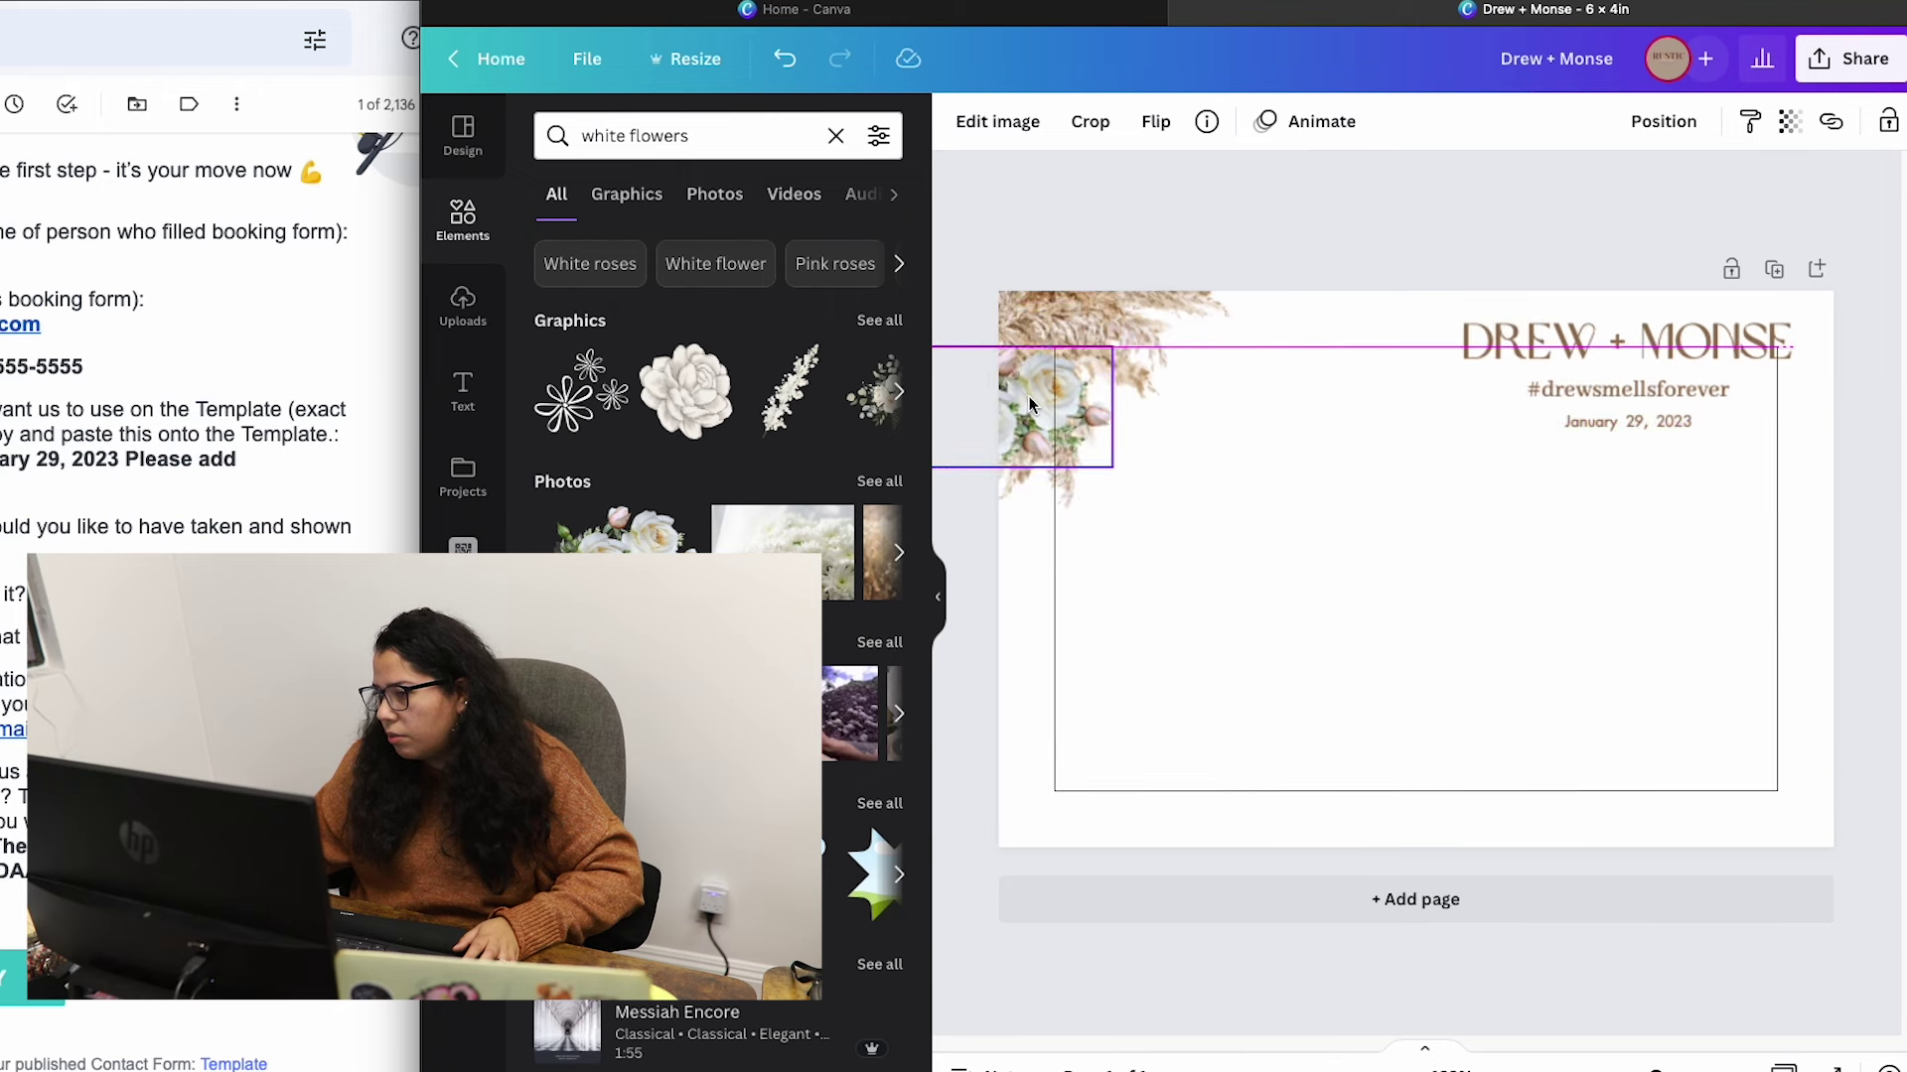
left_click_drag(1028, 430, 1028, 397)
Try several white flower graphics, then place a small white rose at the right edge.
left_click(880, 320)
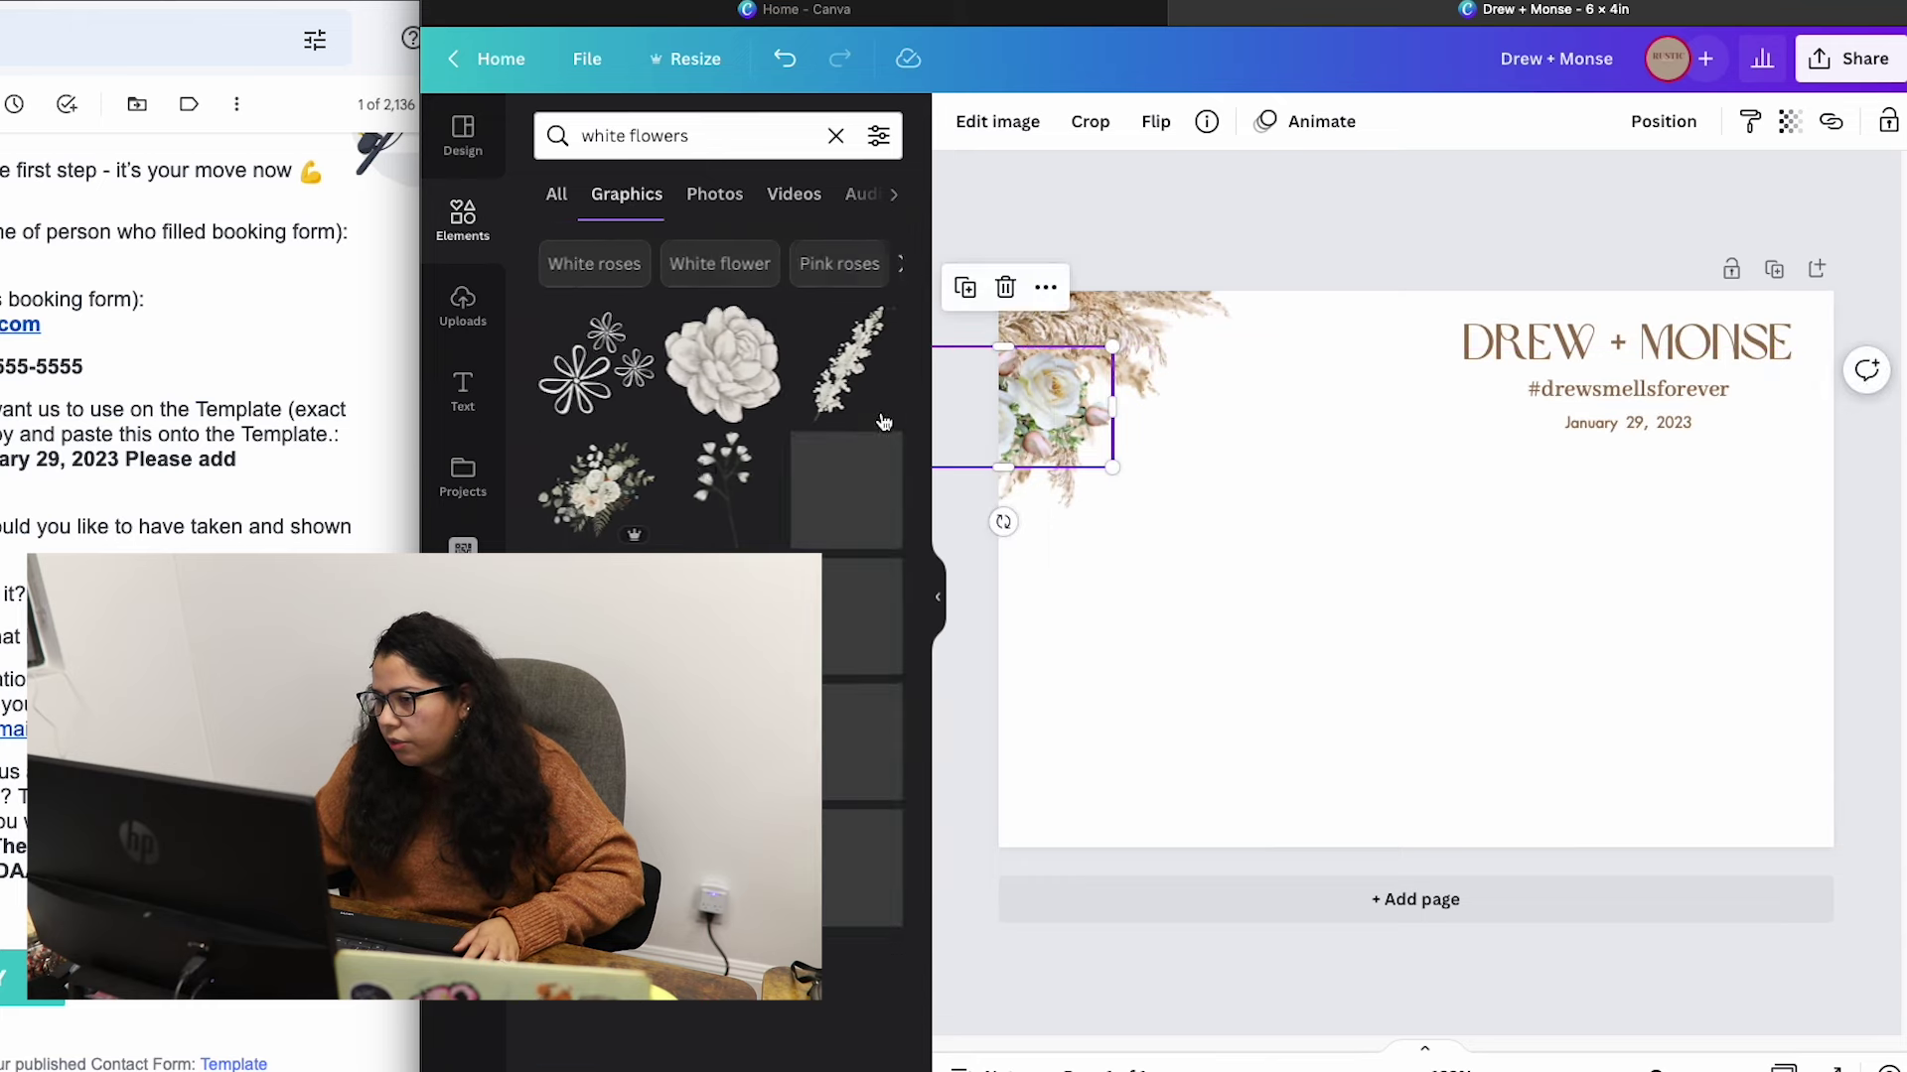
left_click(862, 379)
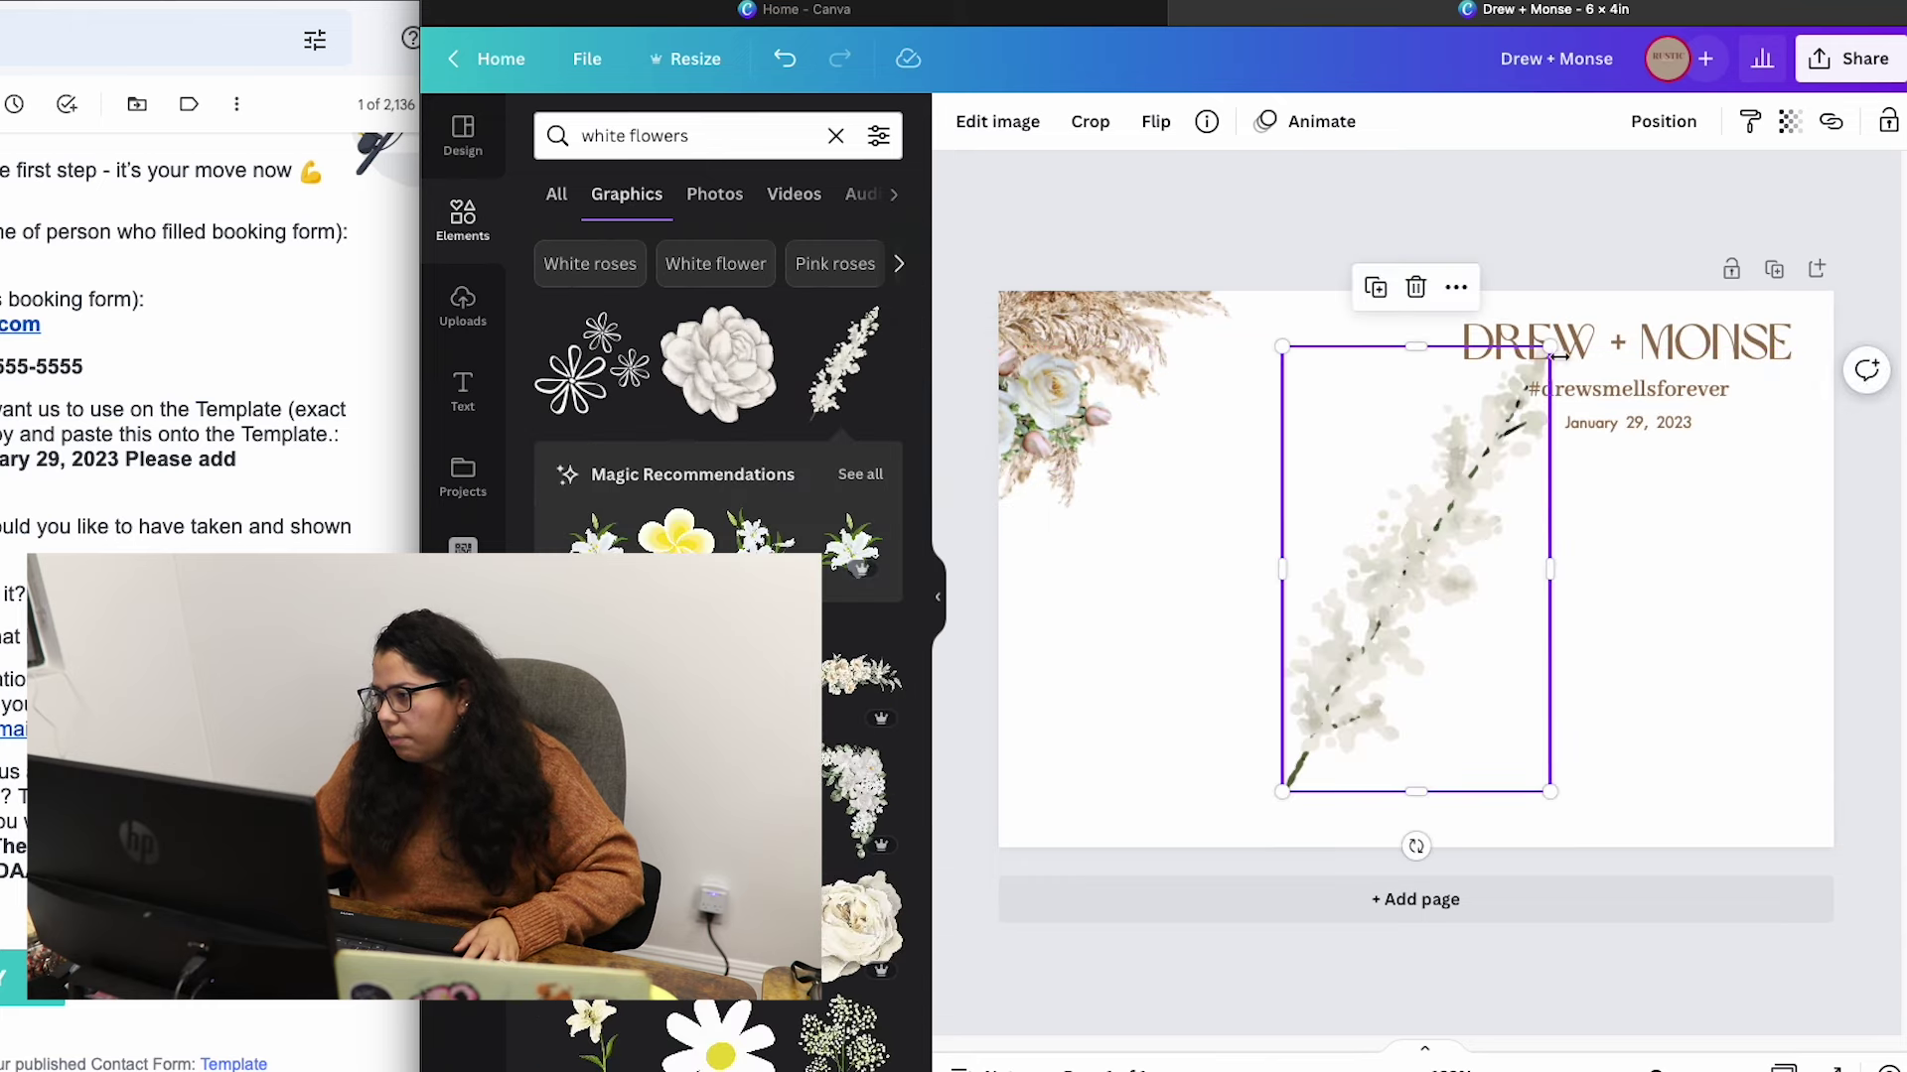
left_click(1416, 288)
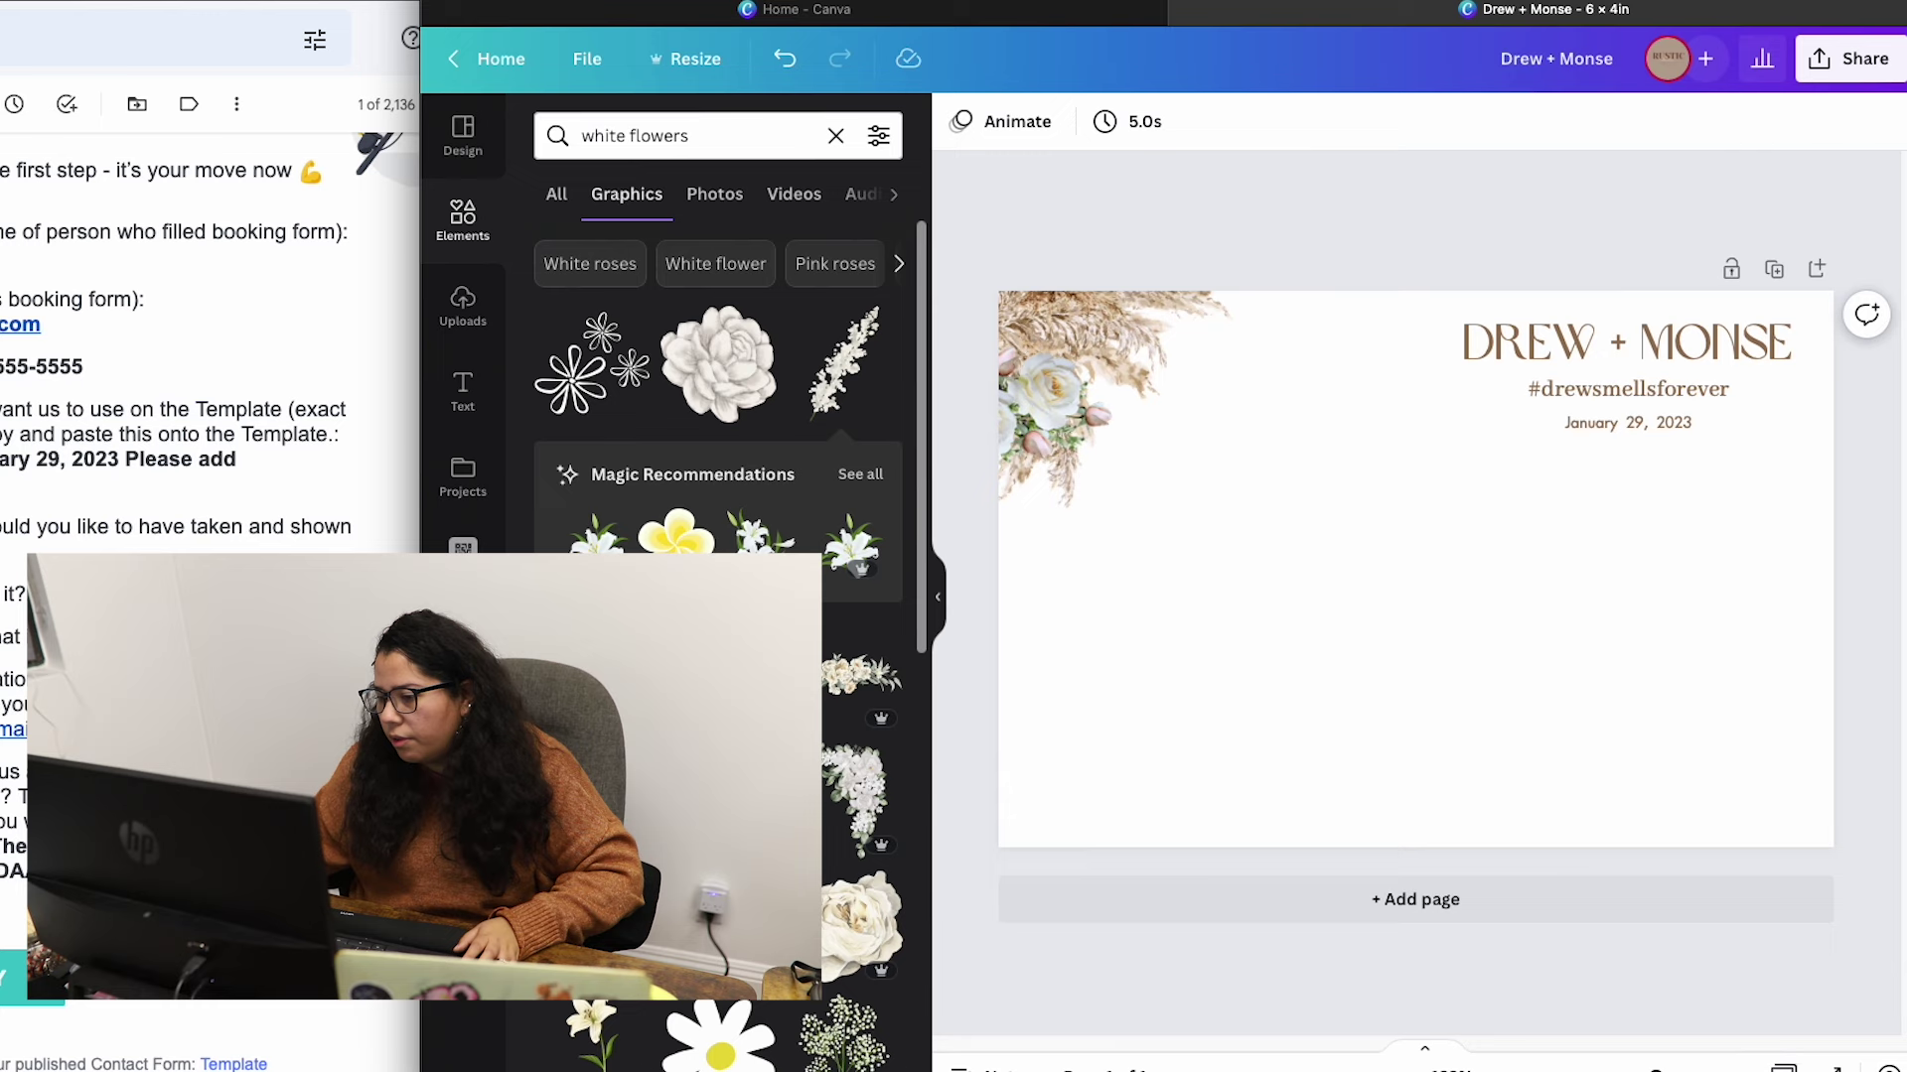
scroll(718, 646, "down", 2)
scroll(718, 646, "down", 2)
left_click(625, 527)
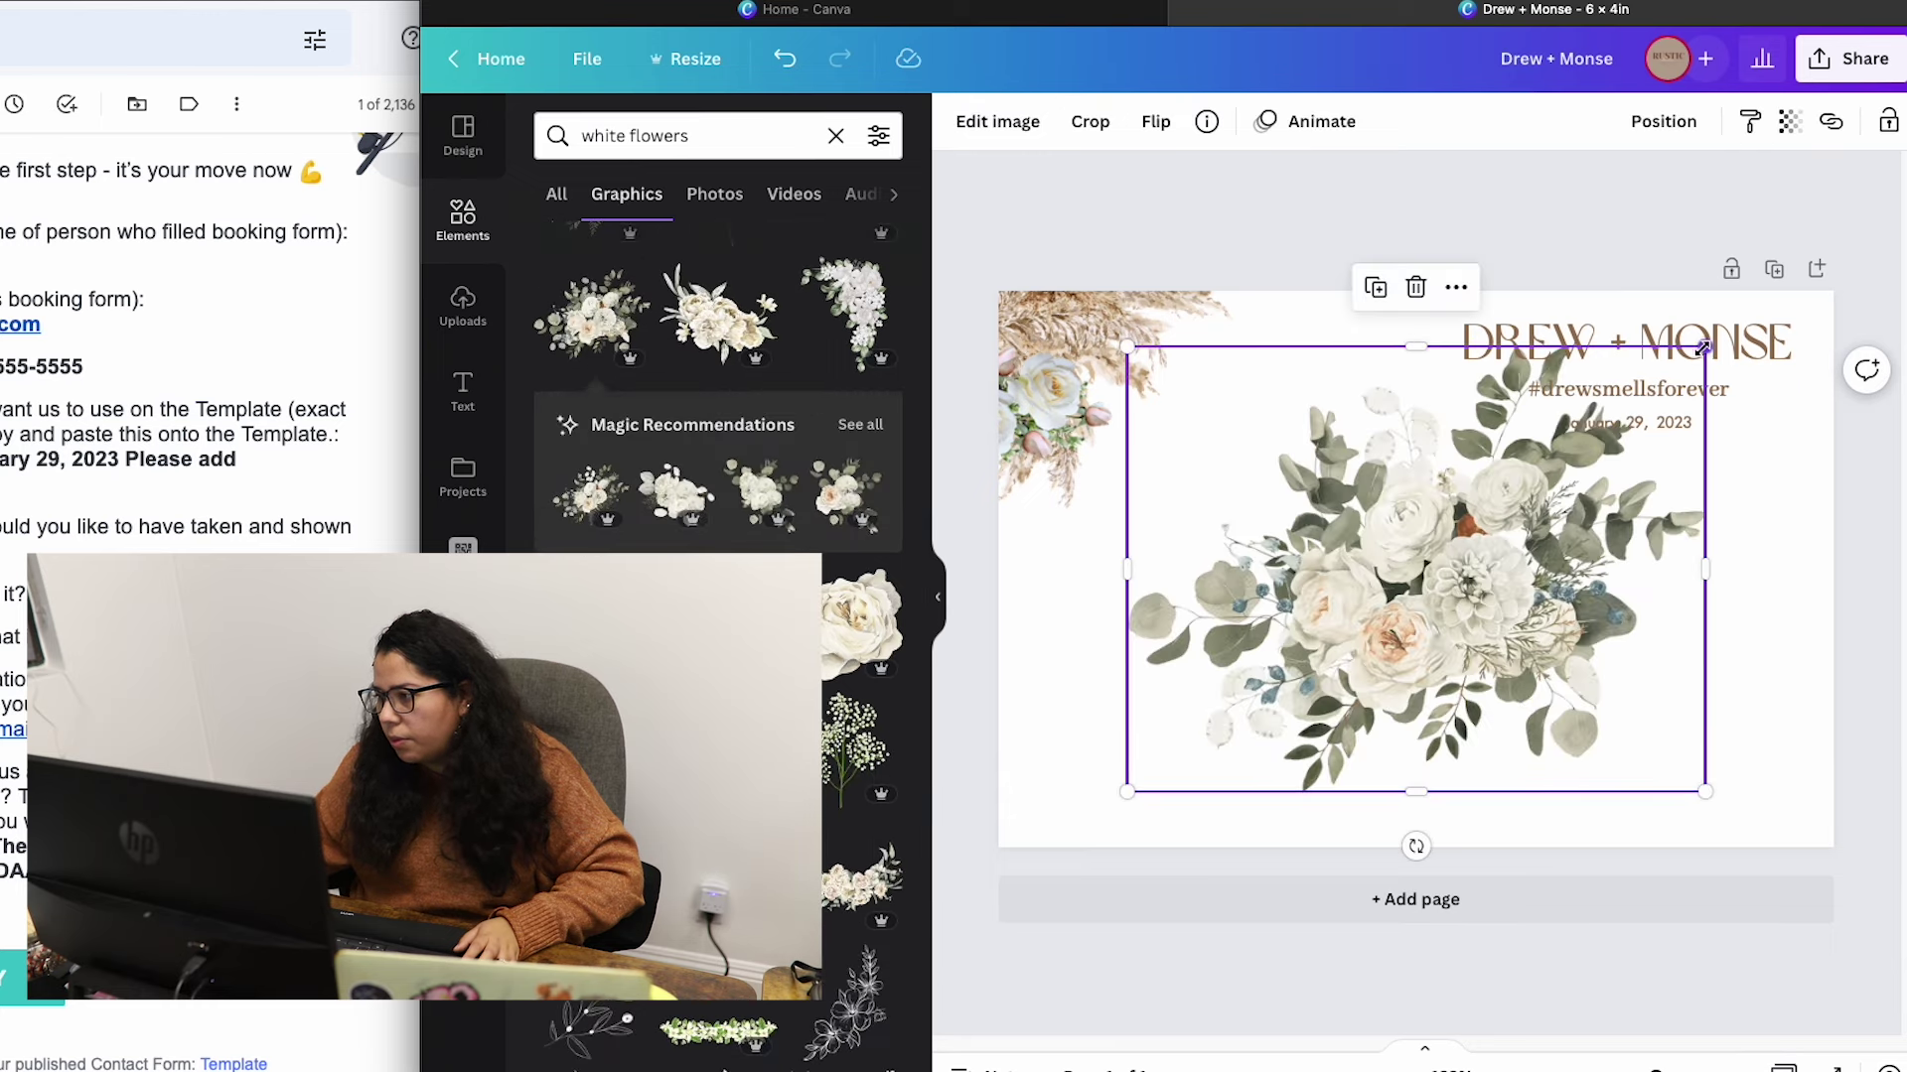
left_click(1415, 288)
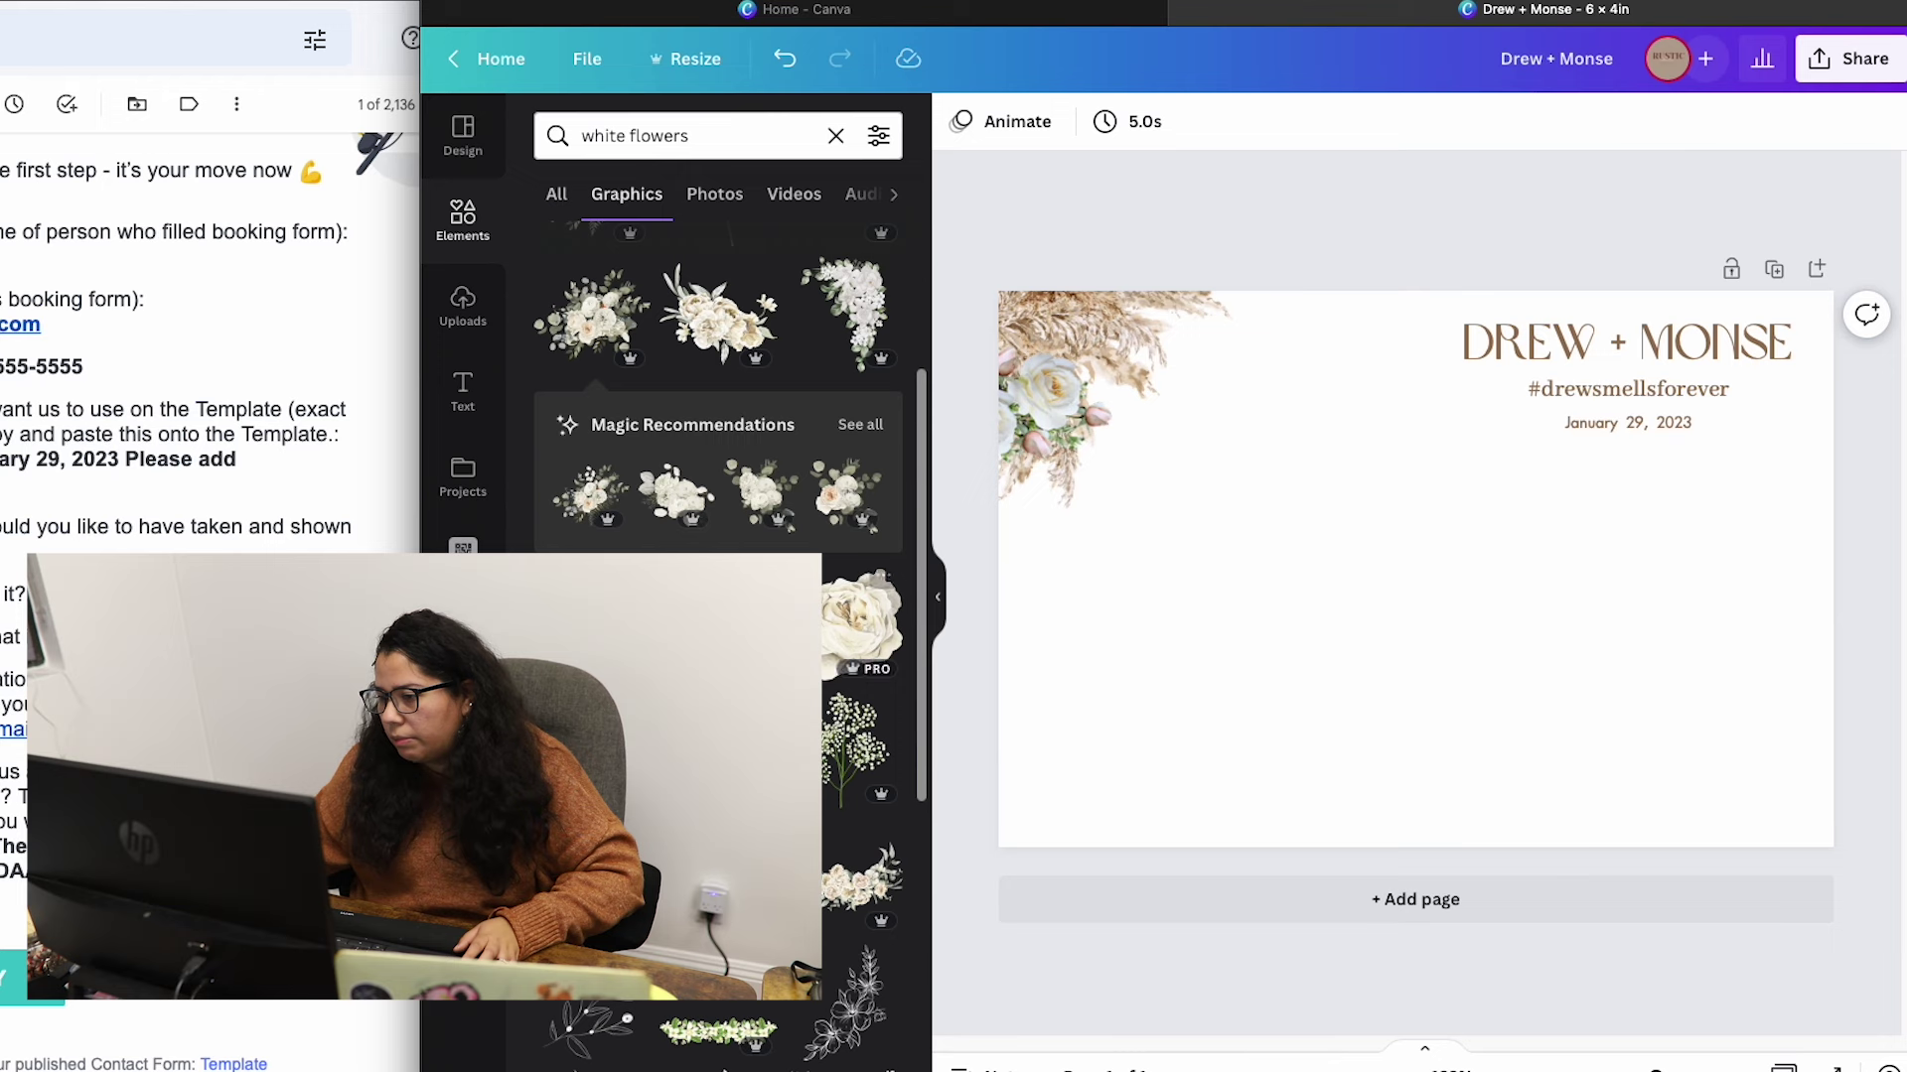
left_click(832, 637)
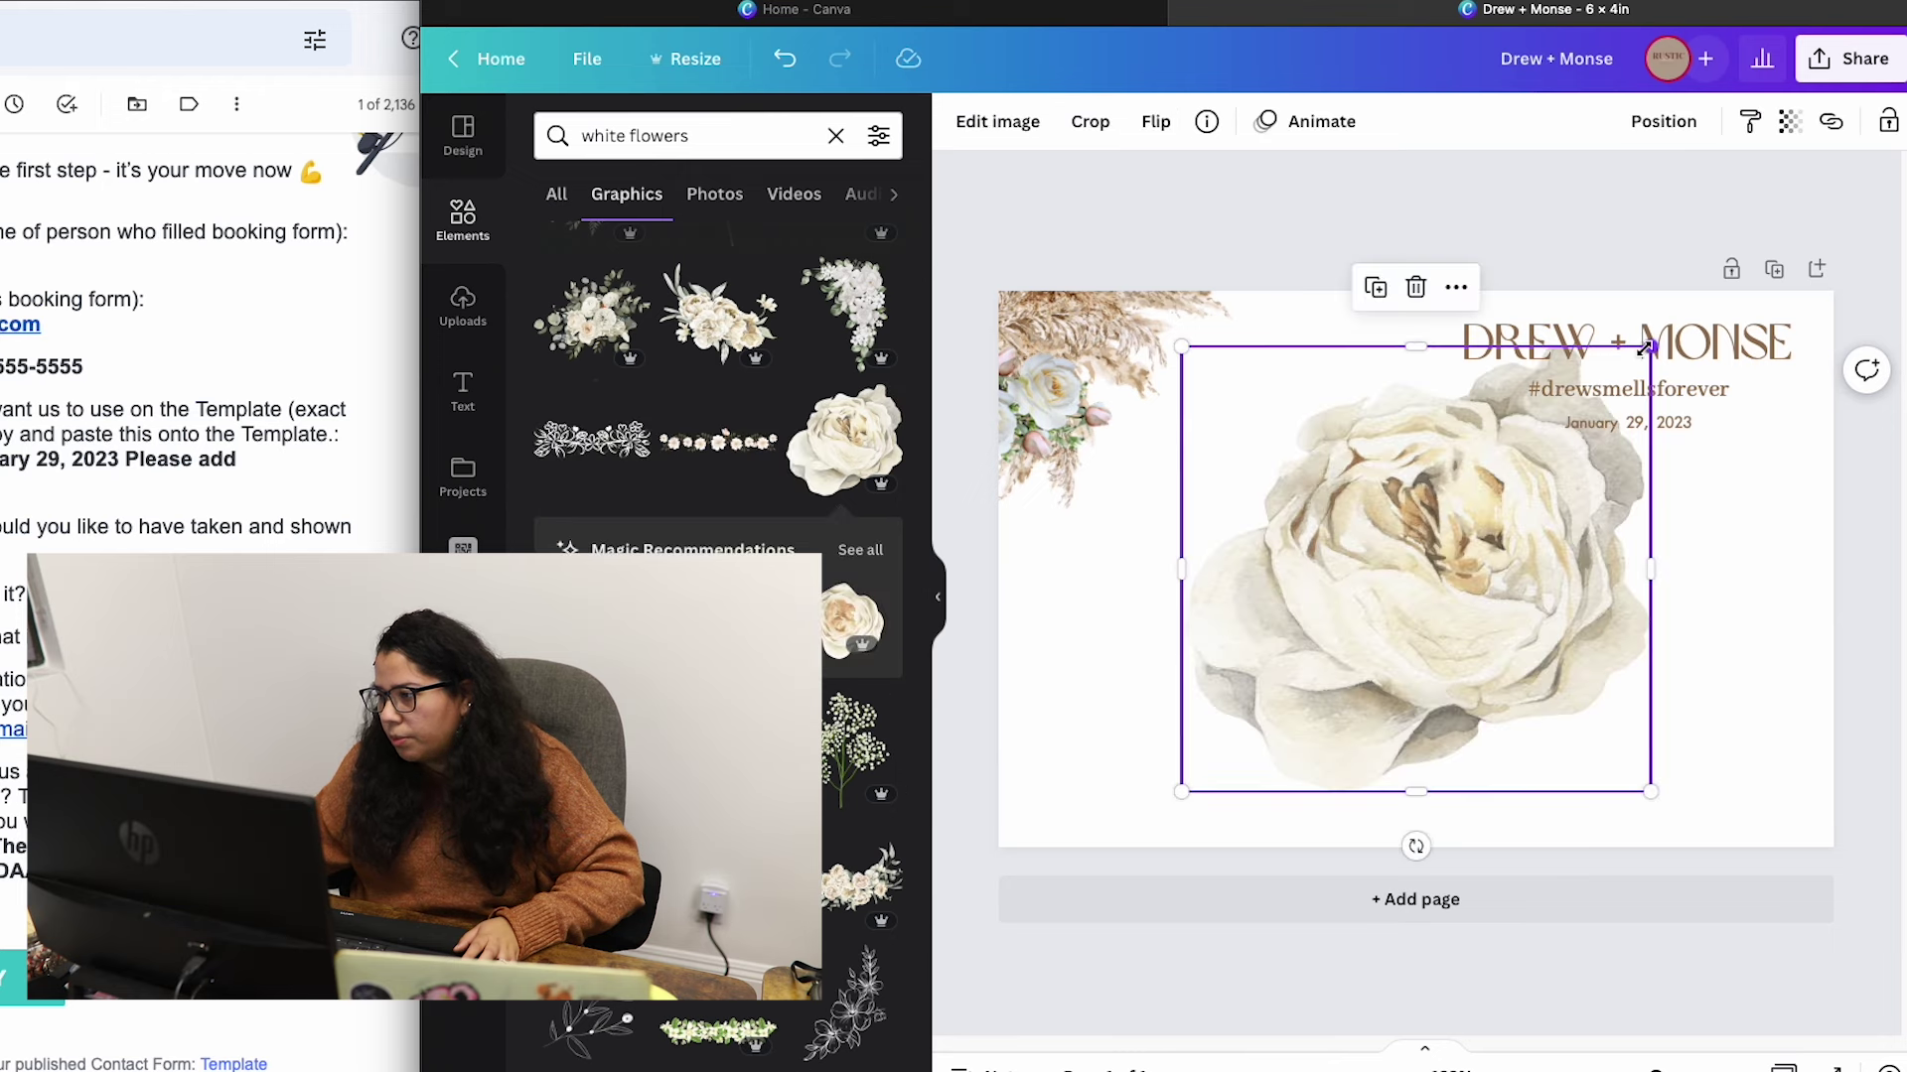
left_click_drag(1647, 347, 1324, 656)
mouse_move(1278, 724)
left_mouse_down()
mouse_move(1814, 443)
mouse_move(1799, 437)
left_mouse_up()
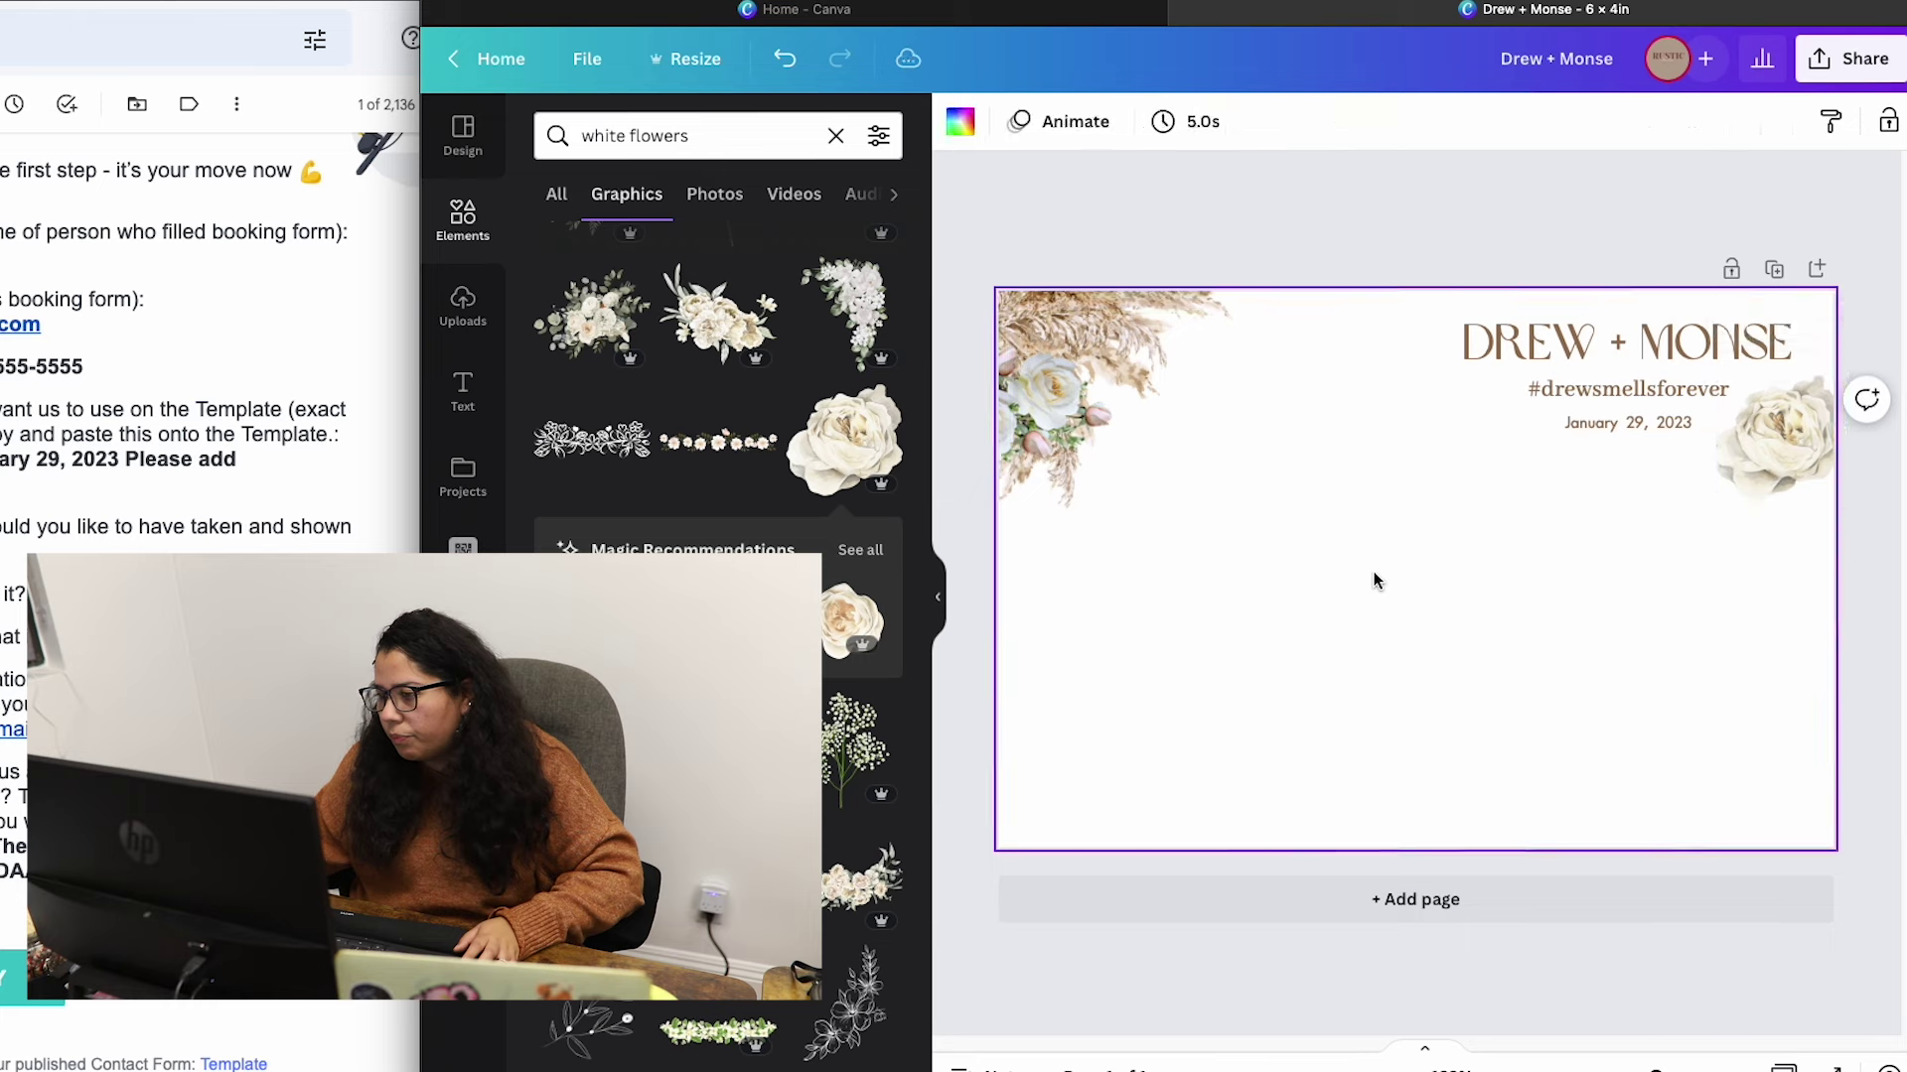
Delete the white floral cluster beside the pampas.
left_click(1063, 391)
left_click(1006, 288)
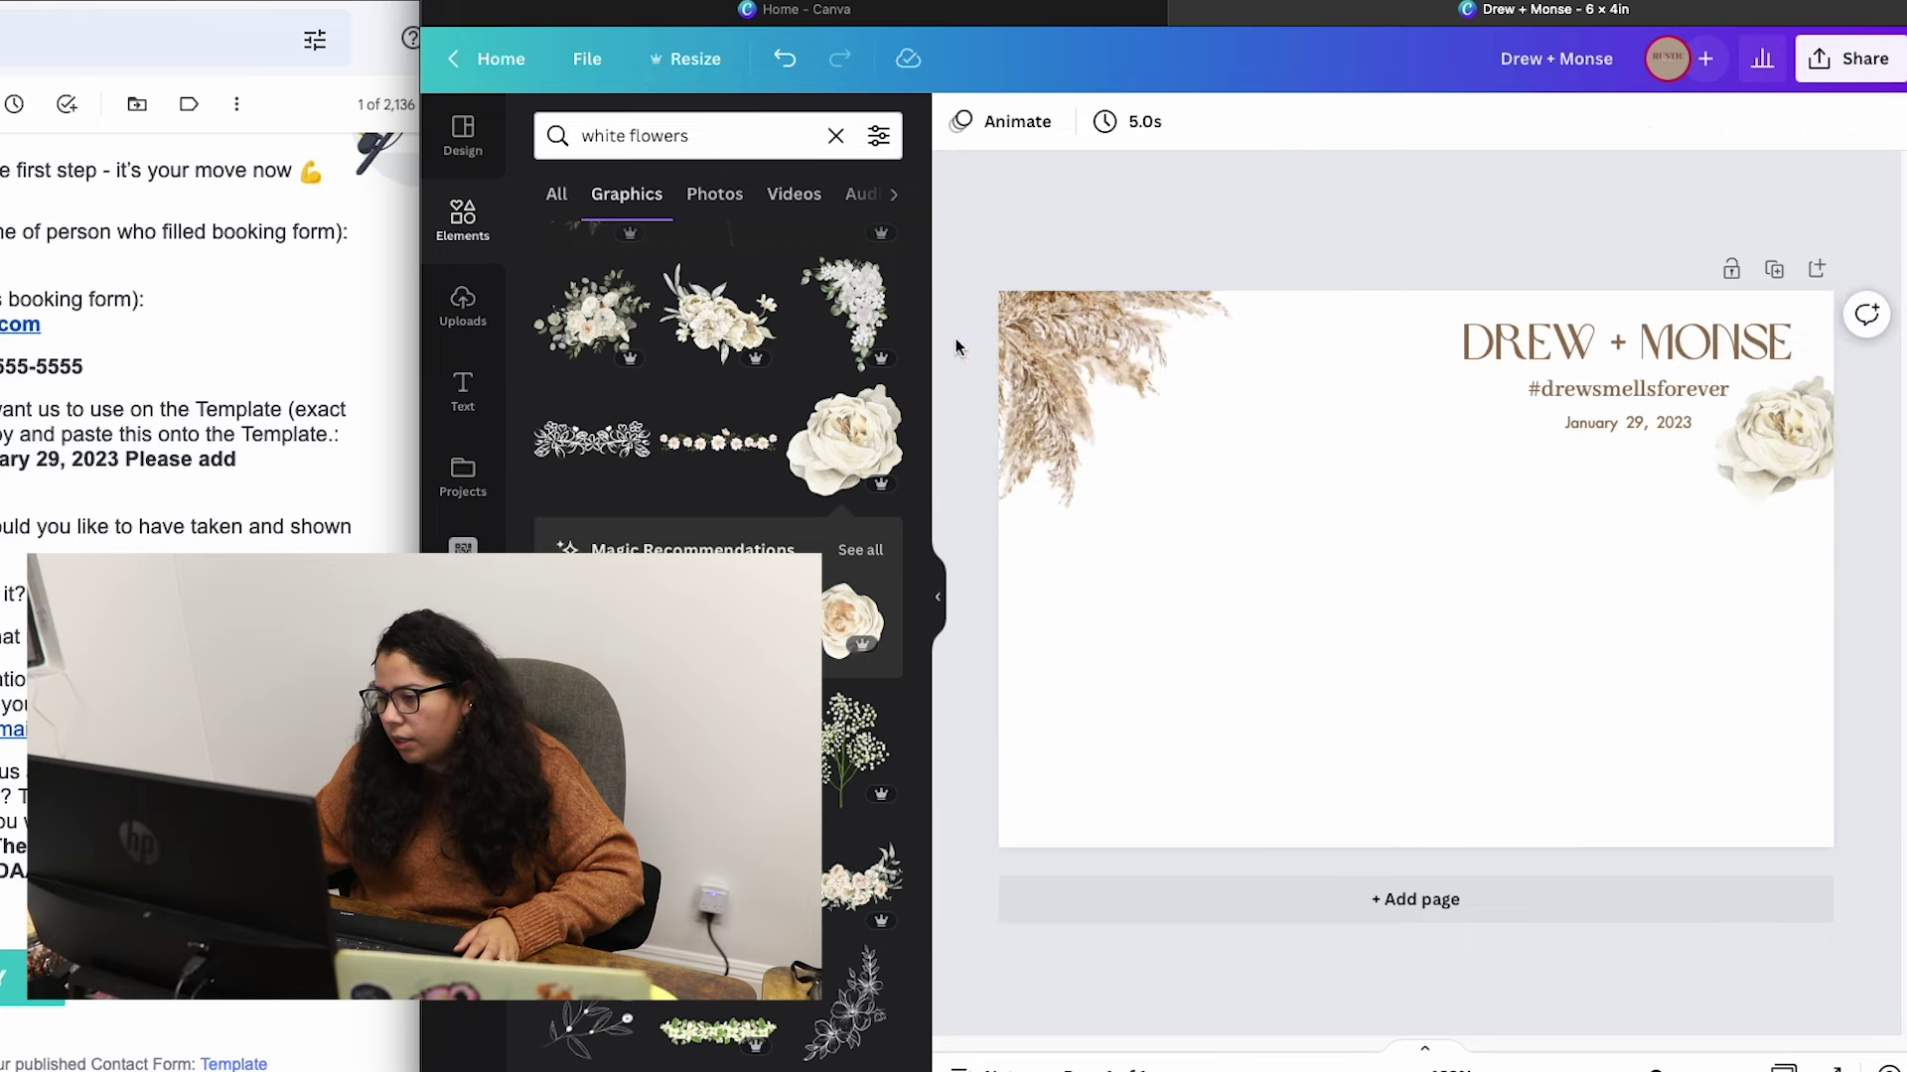
scroll(840, 489, "down", 5)
scroll(840, 490, "up", 2)
scroll(840, 490, "down", 6)
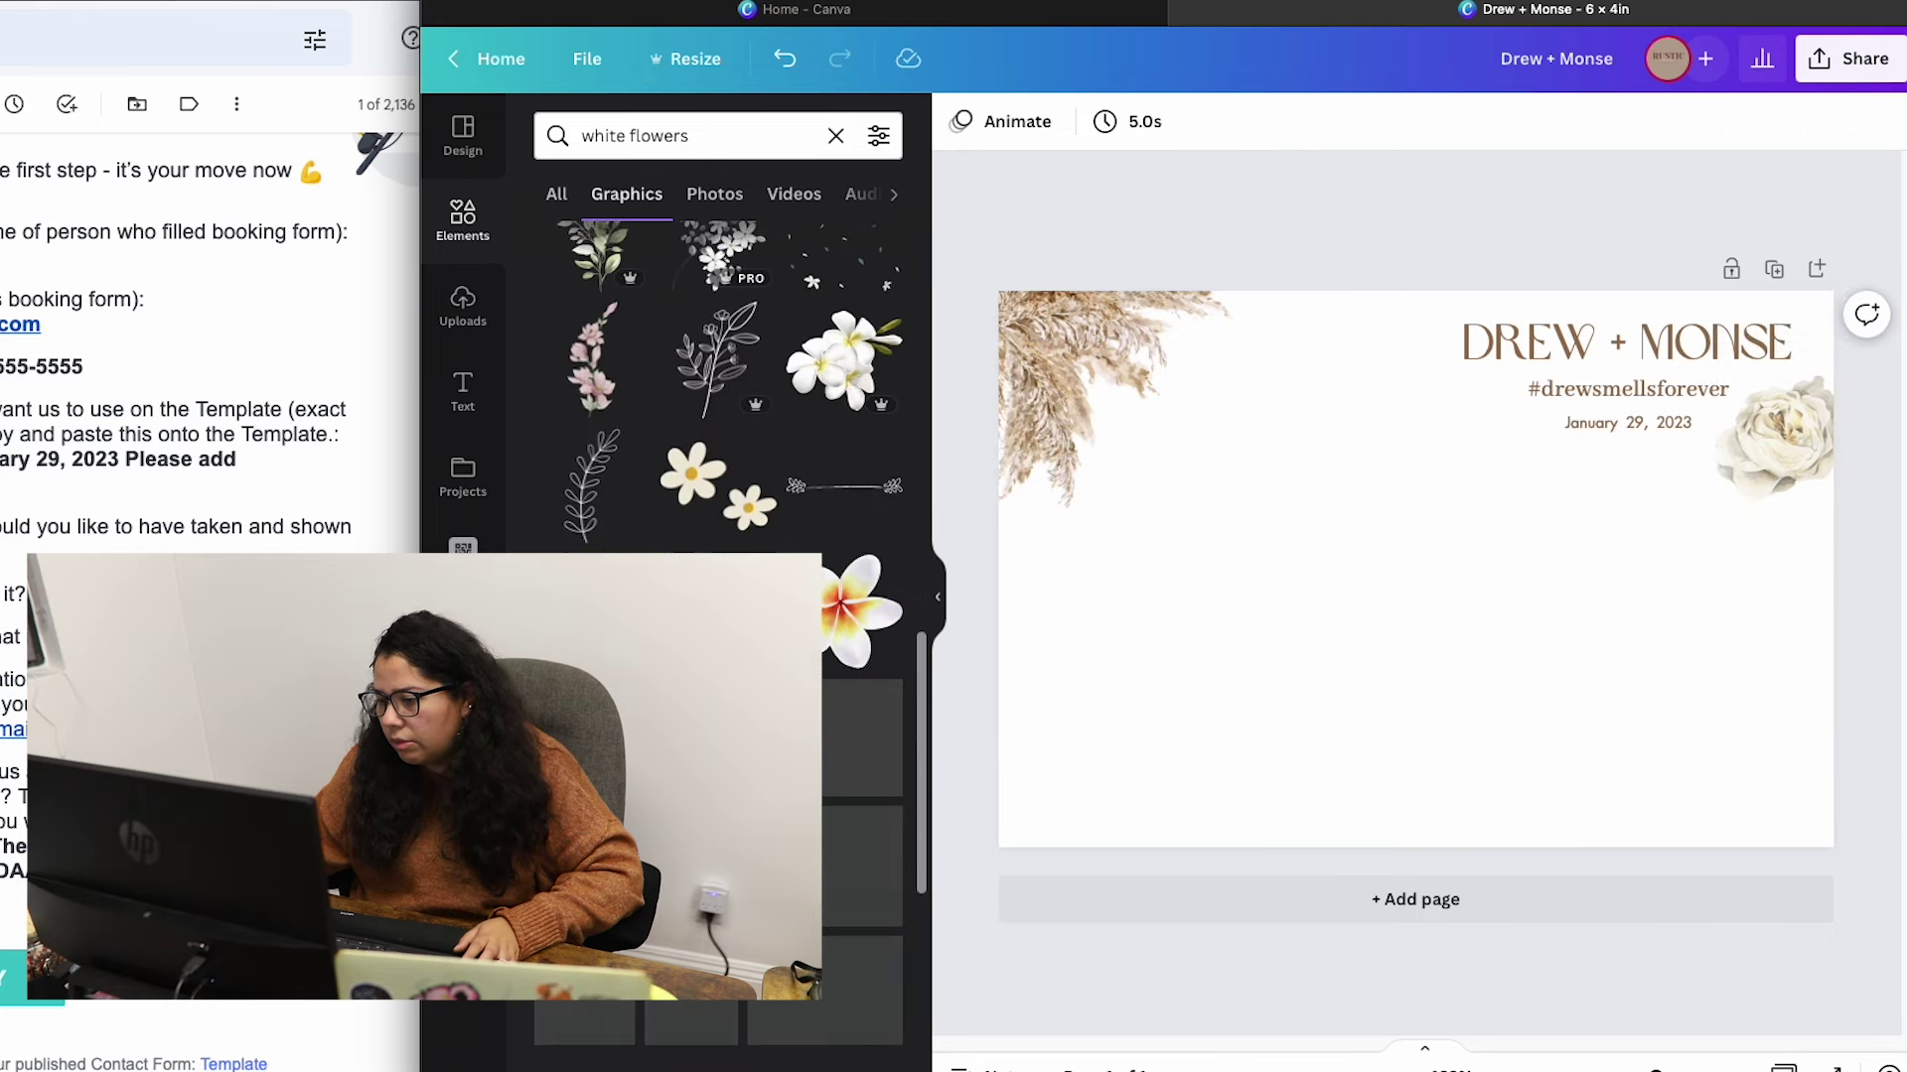
Search Elements for 'white flowers rose' and browse the results.
left_click(700, 136)
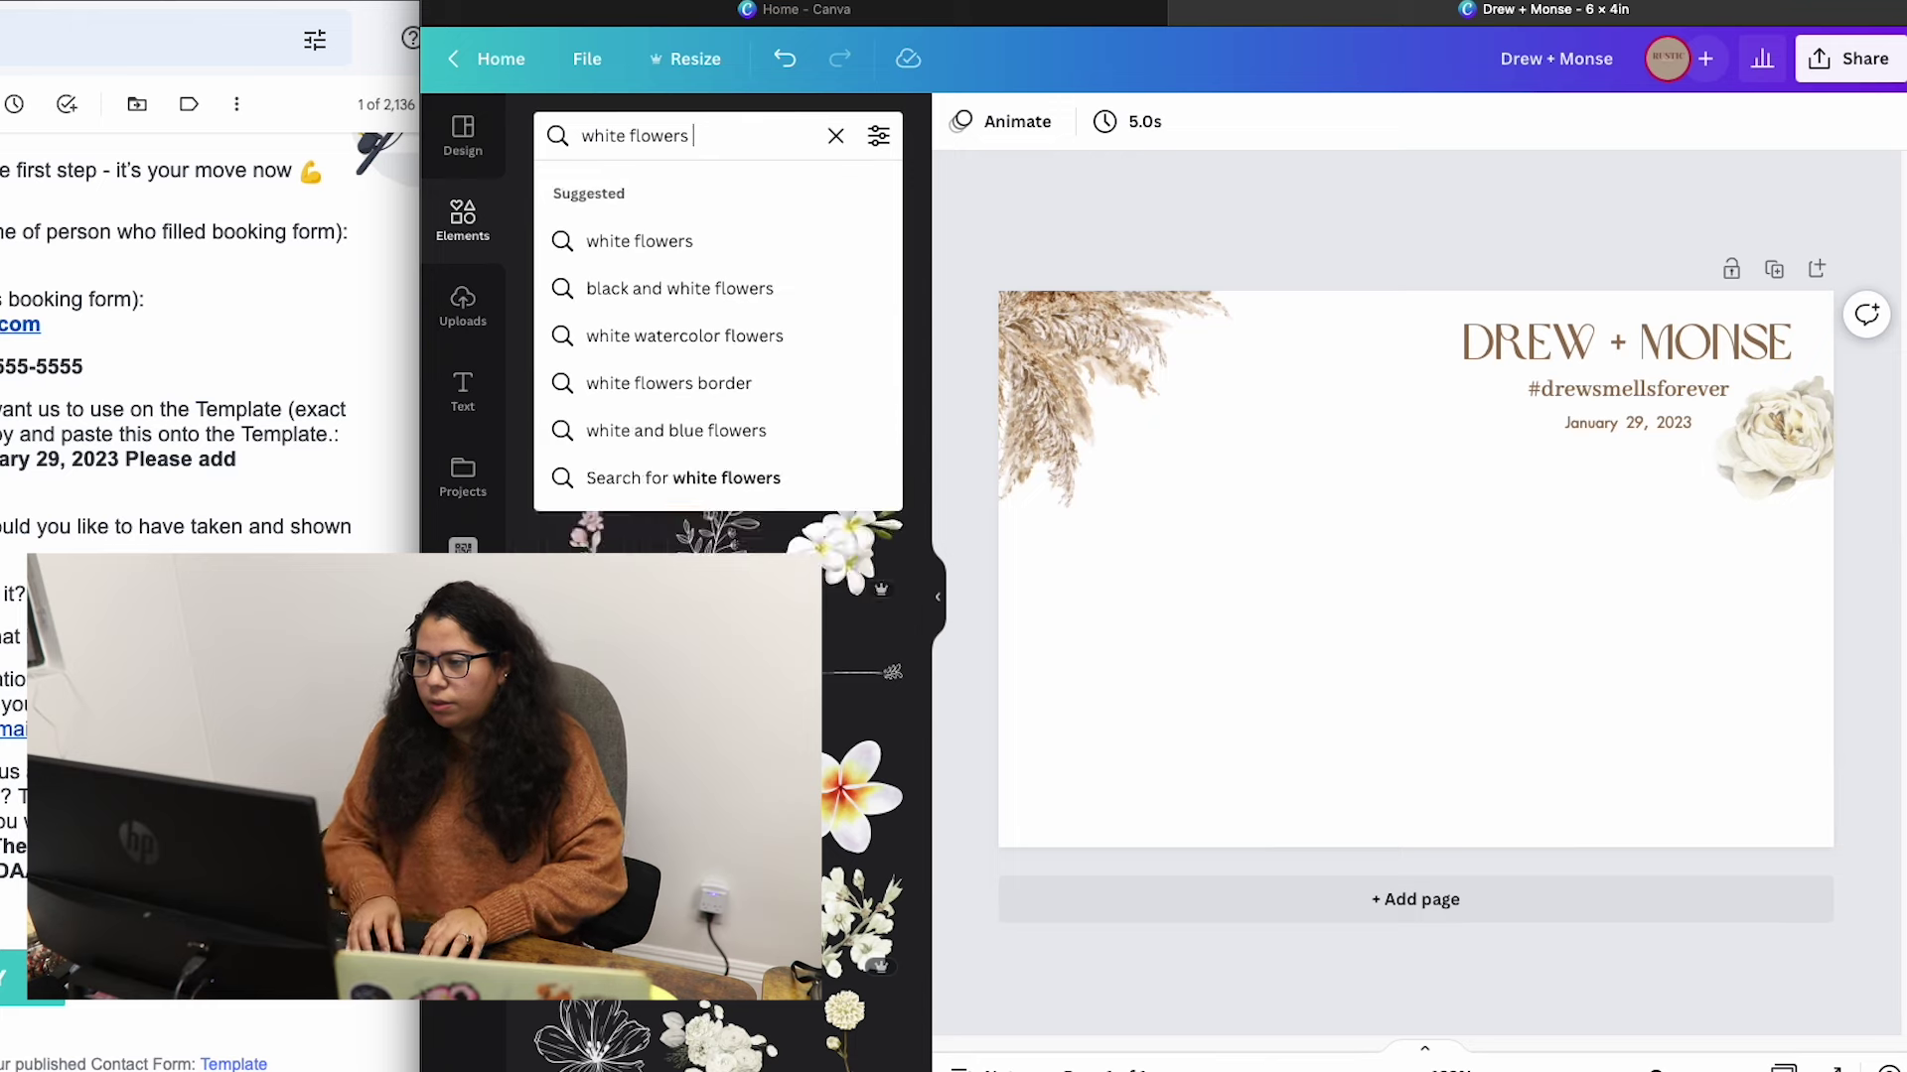
type("t")
key("BackSpace")
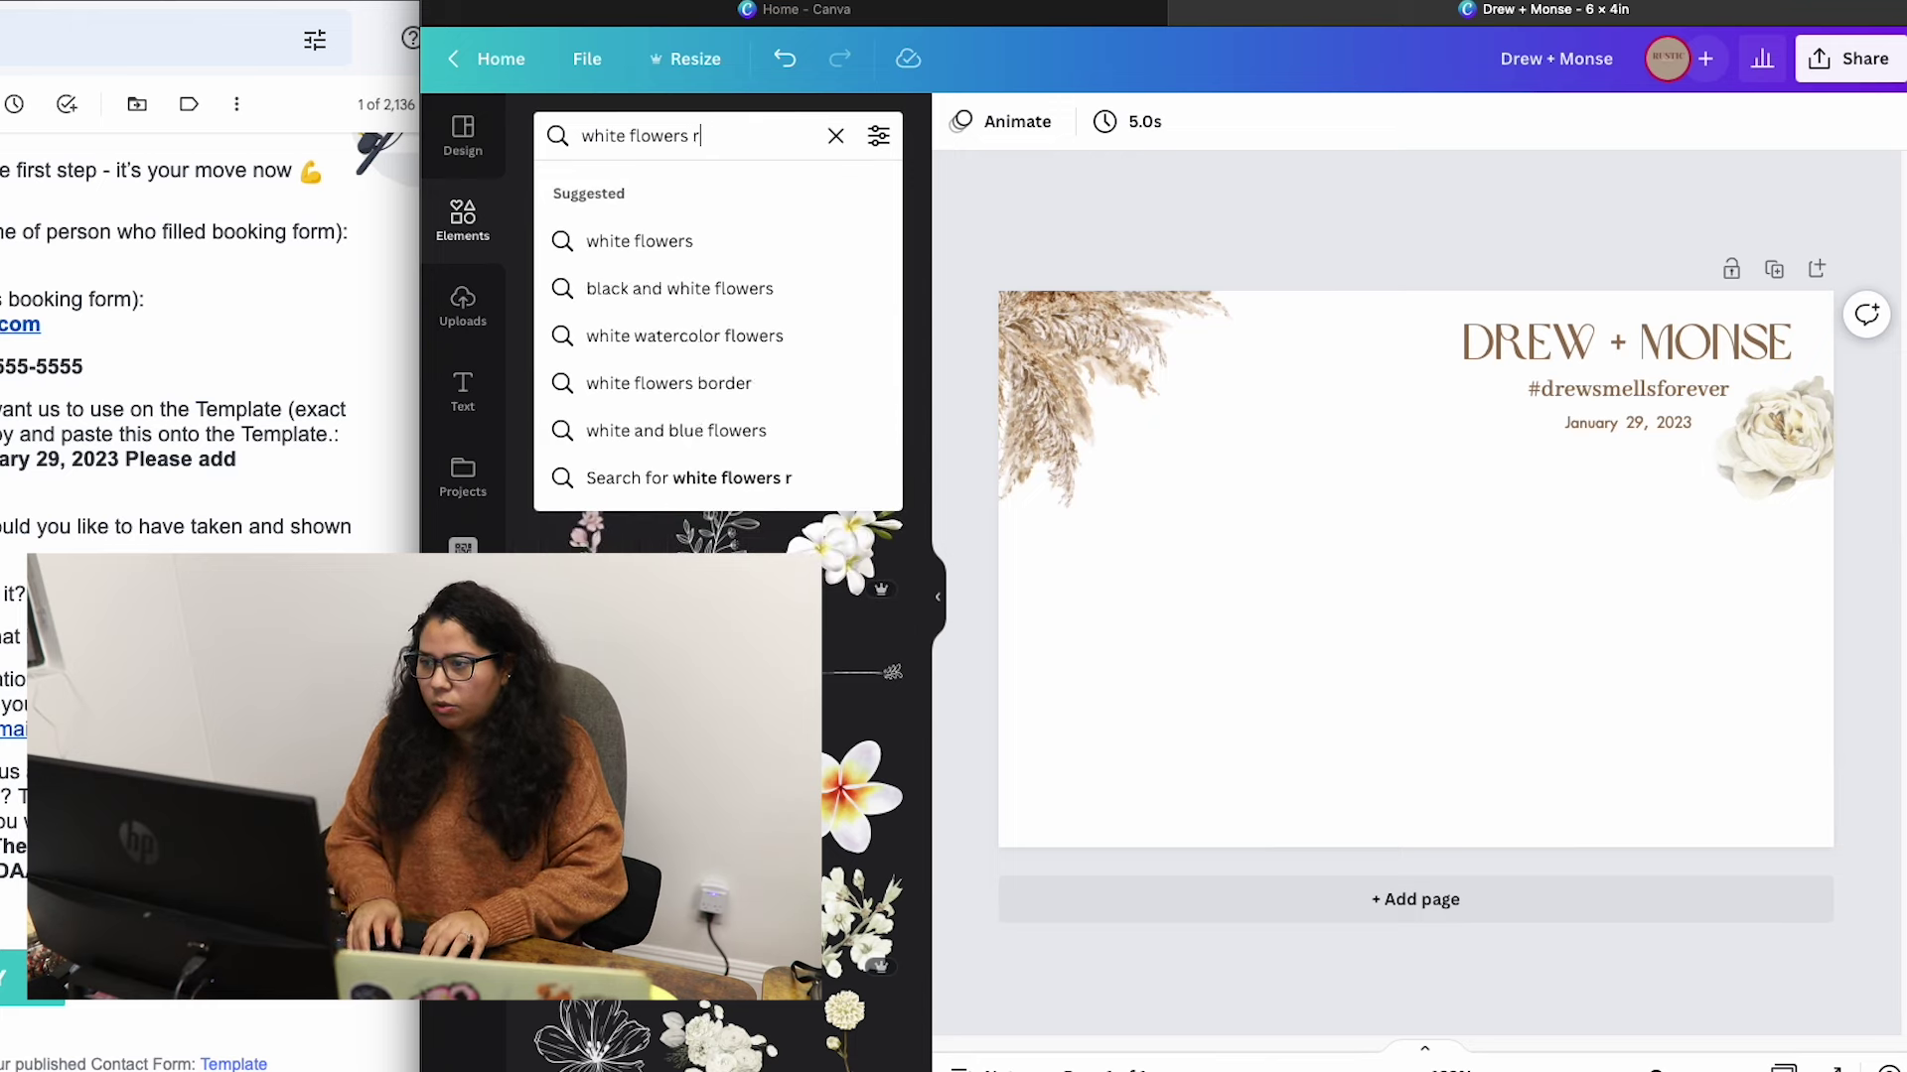
type("rose")
key("Return")
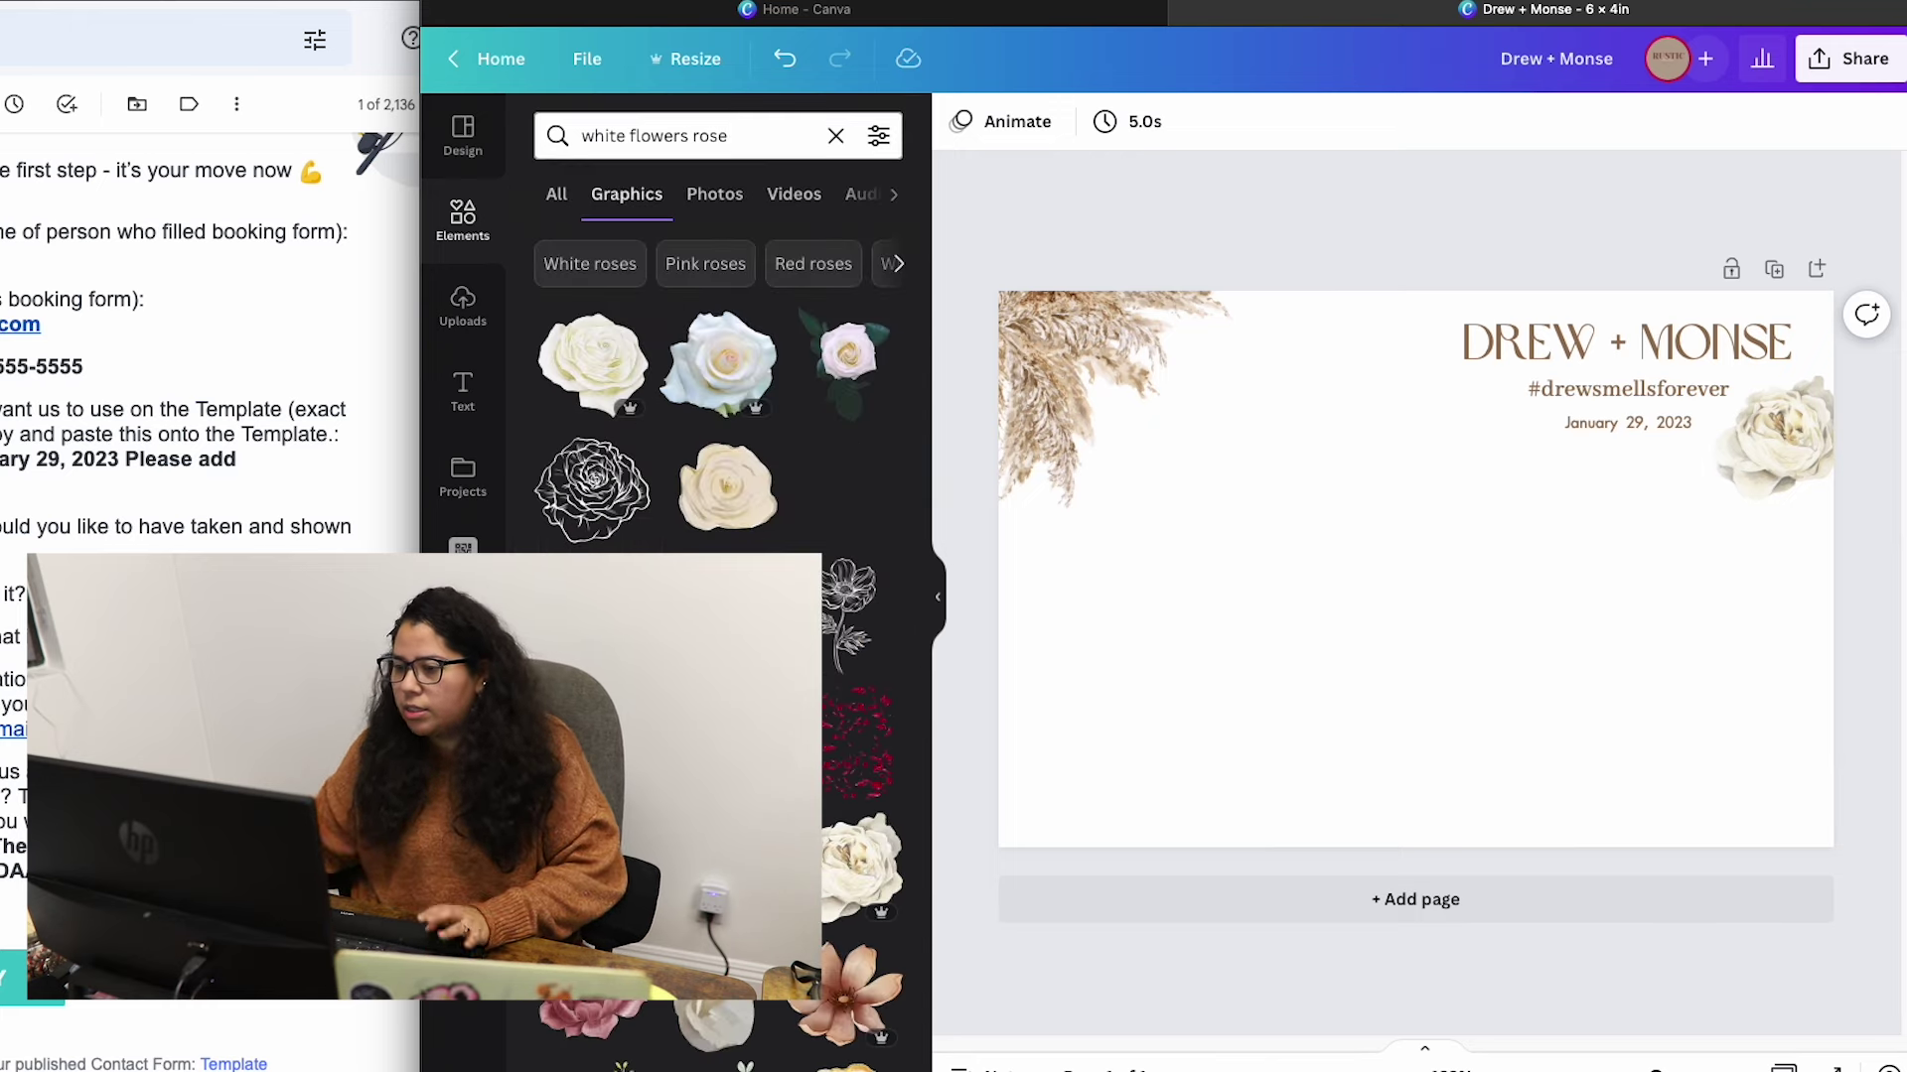
scroll(675, 467, "down", 3)
scroll(675, 467, "down", 2)
scroll(685, 496, "down", 5)
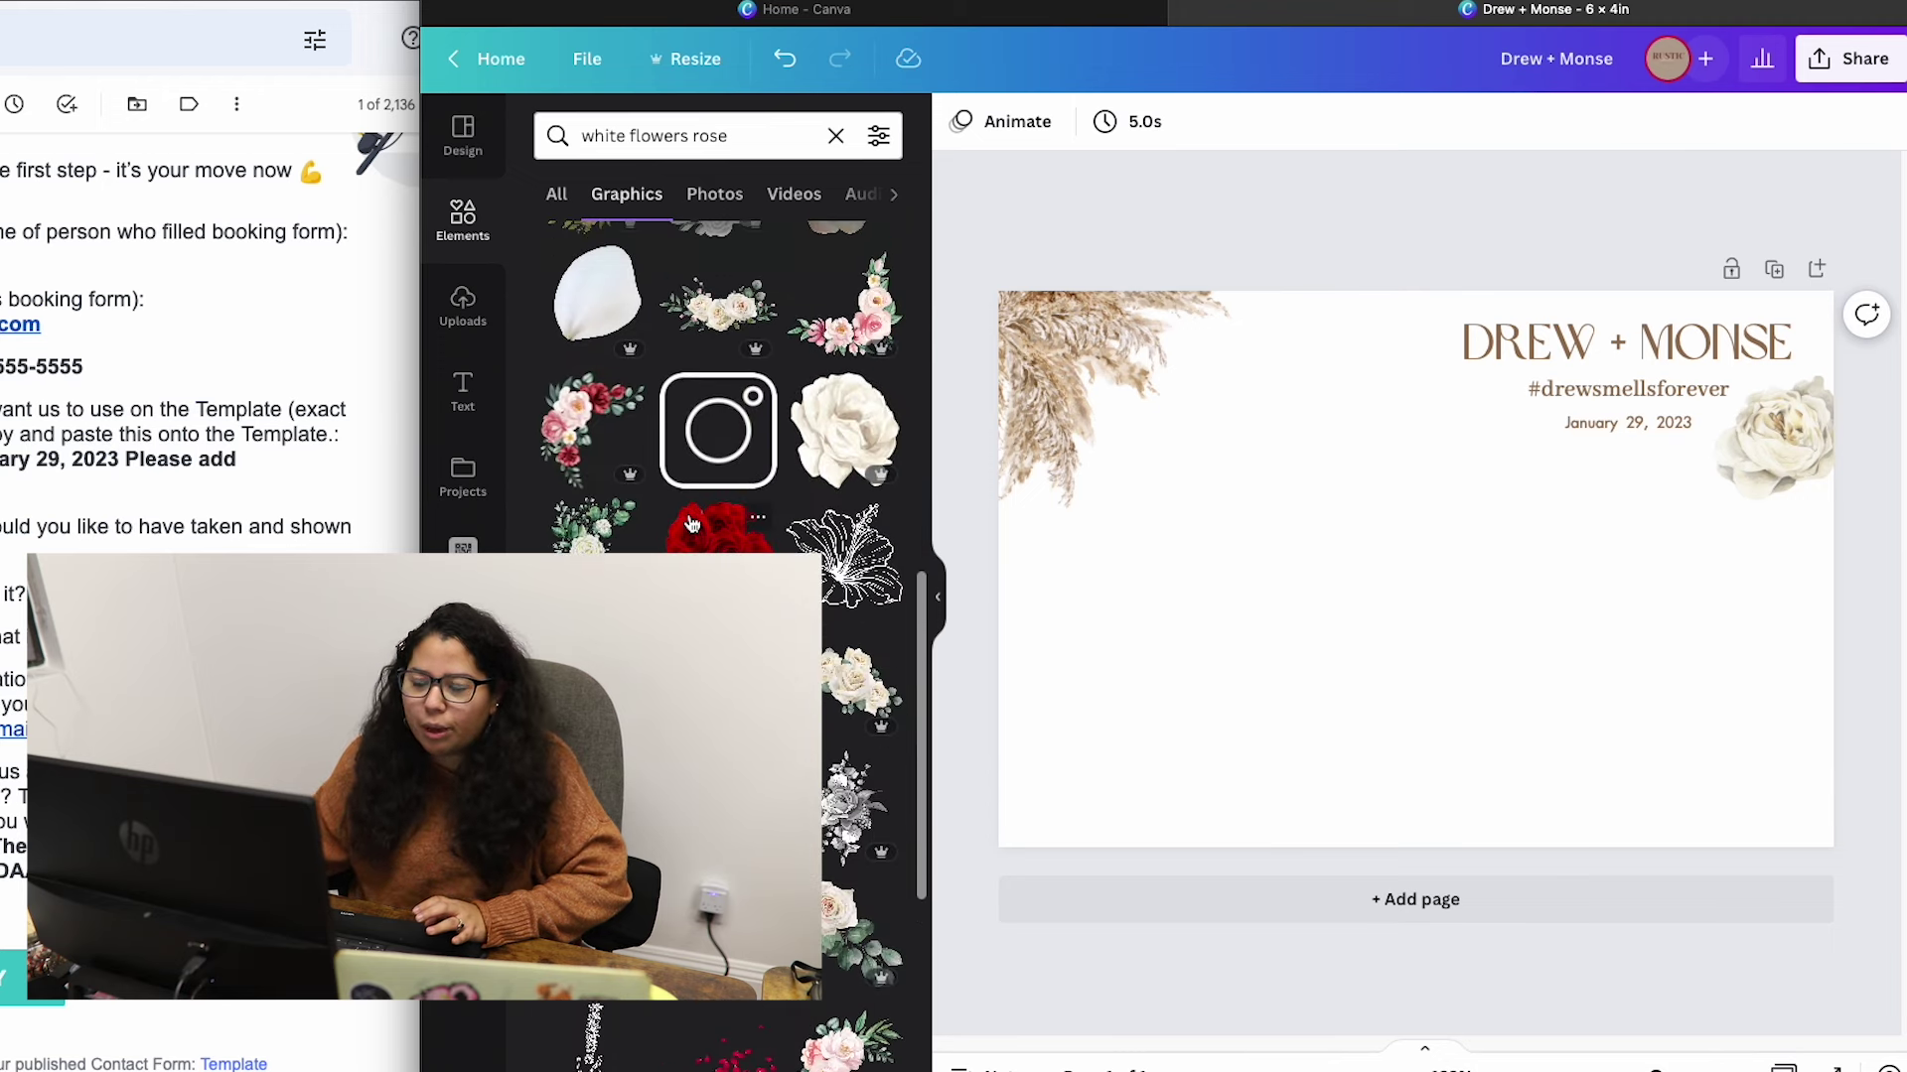
scroll(692, 523, "up", 1)
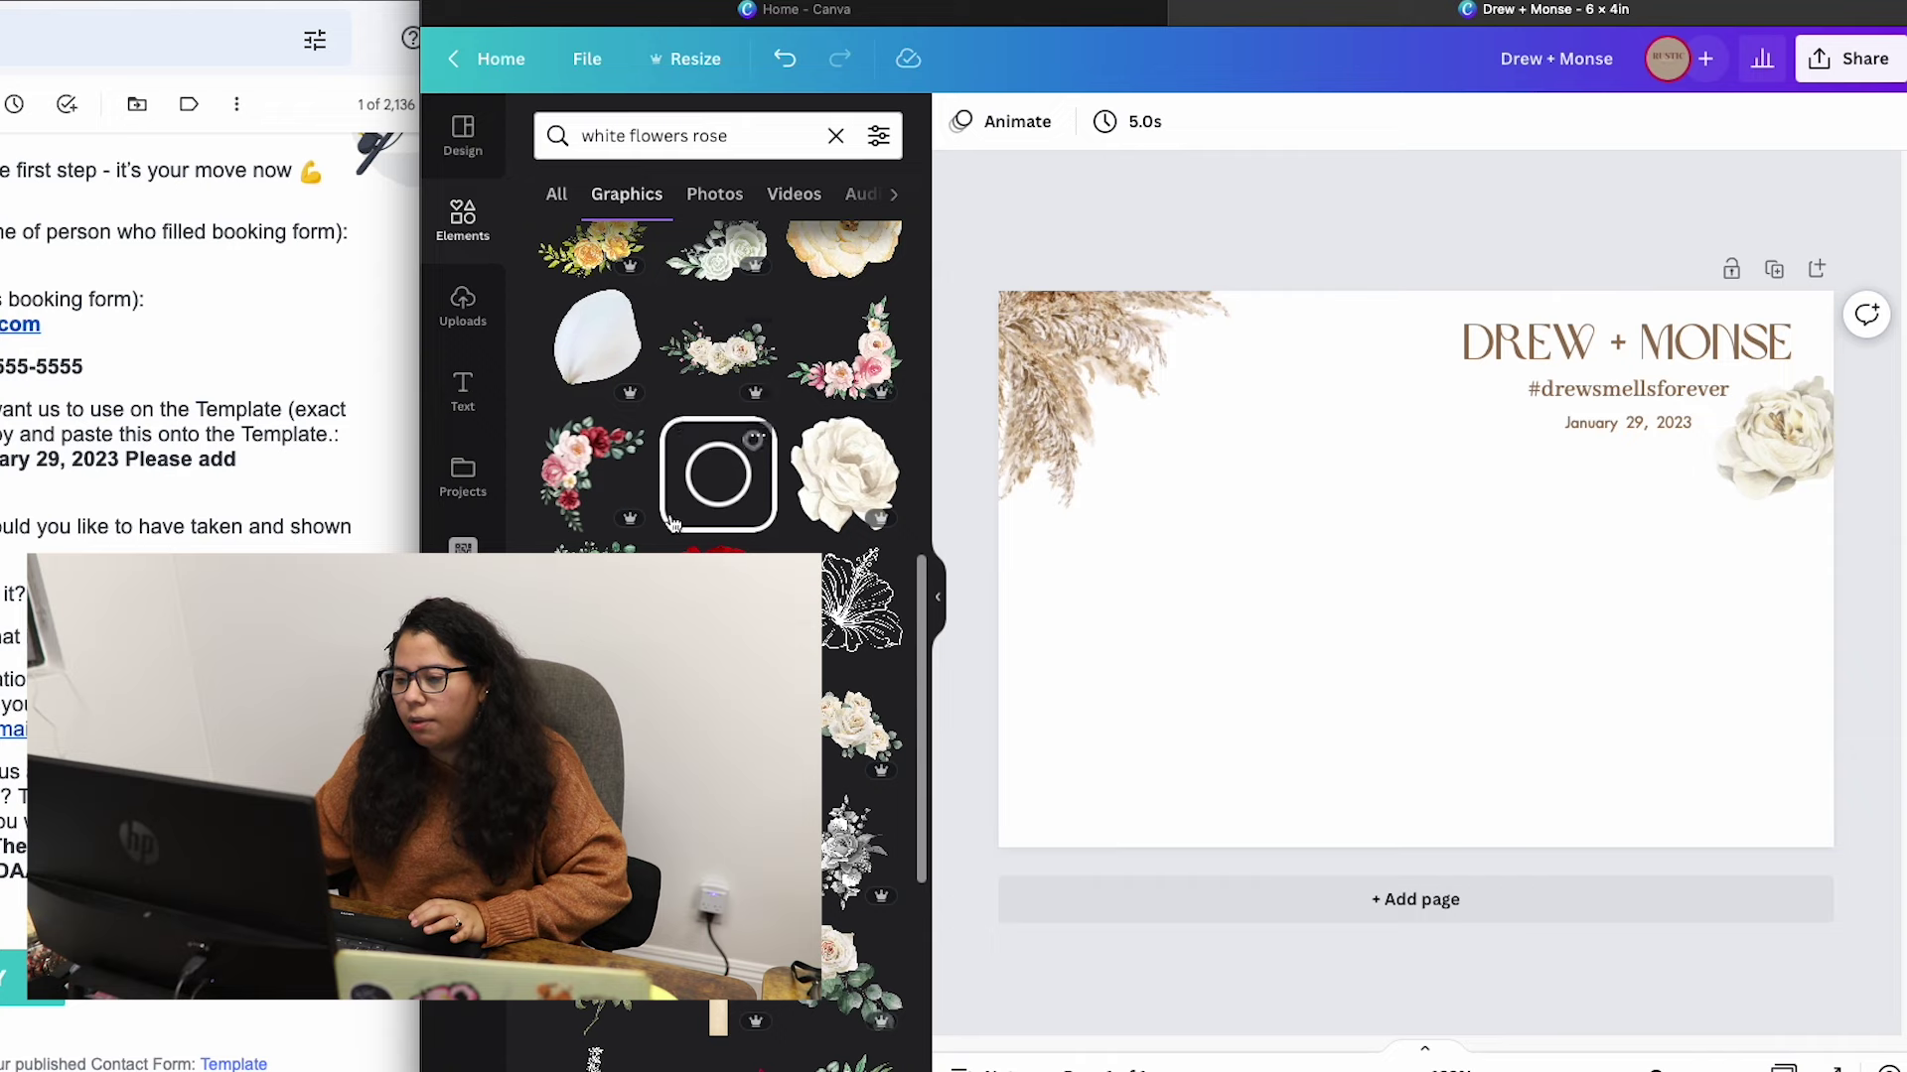
scroll(614, 523, "up", 1)
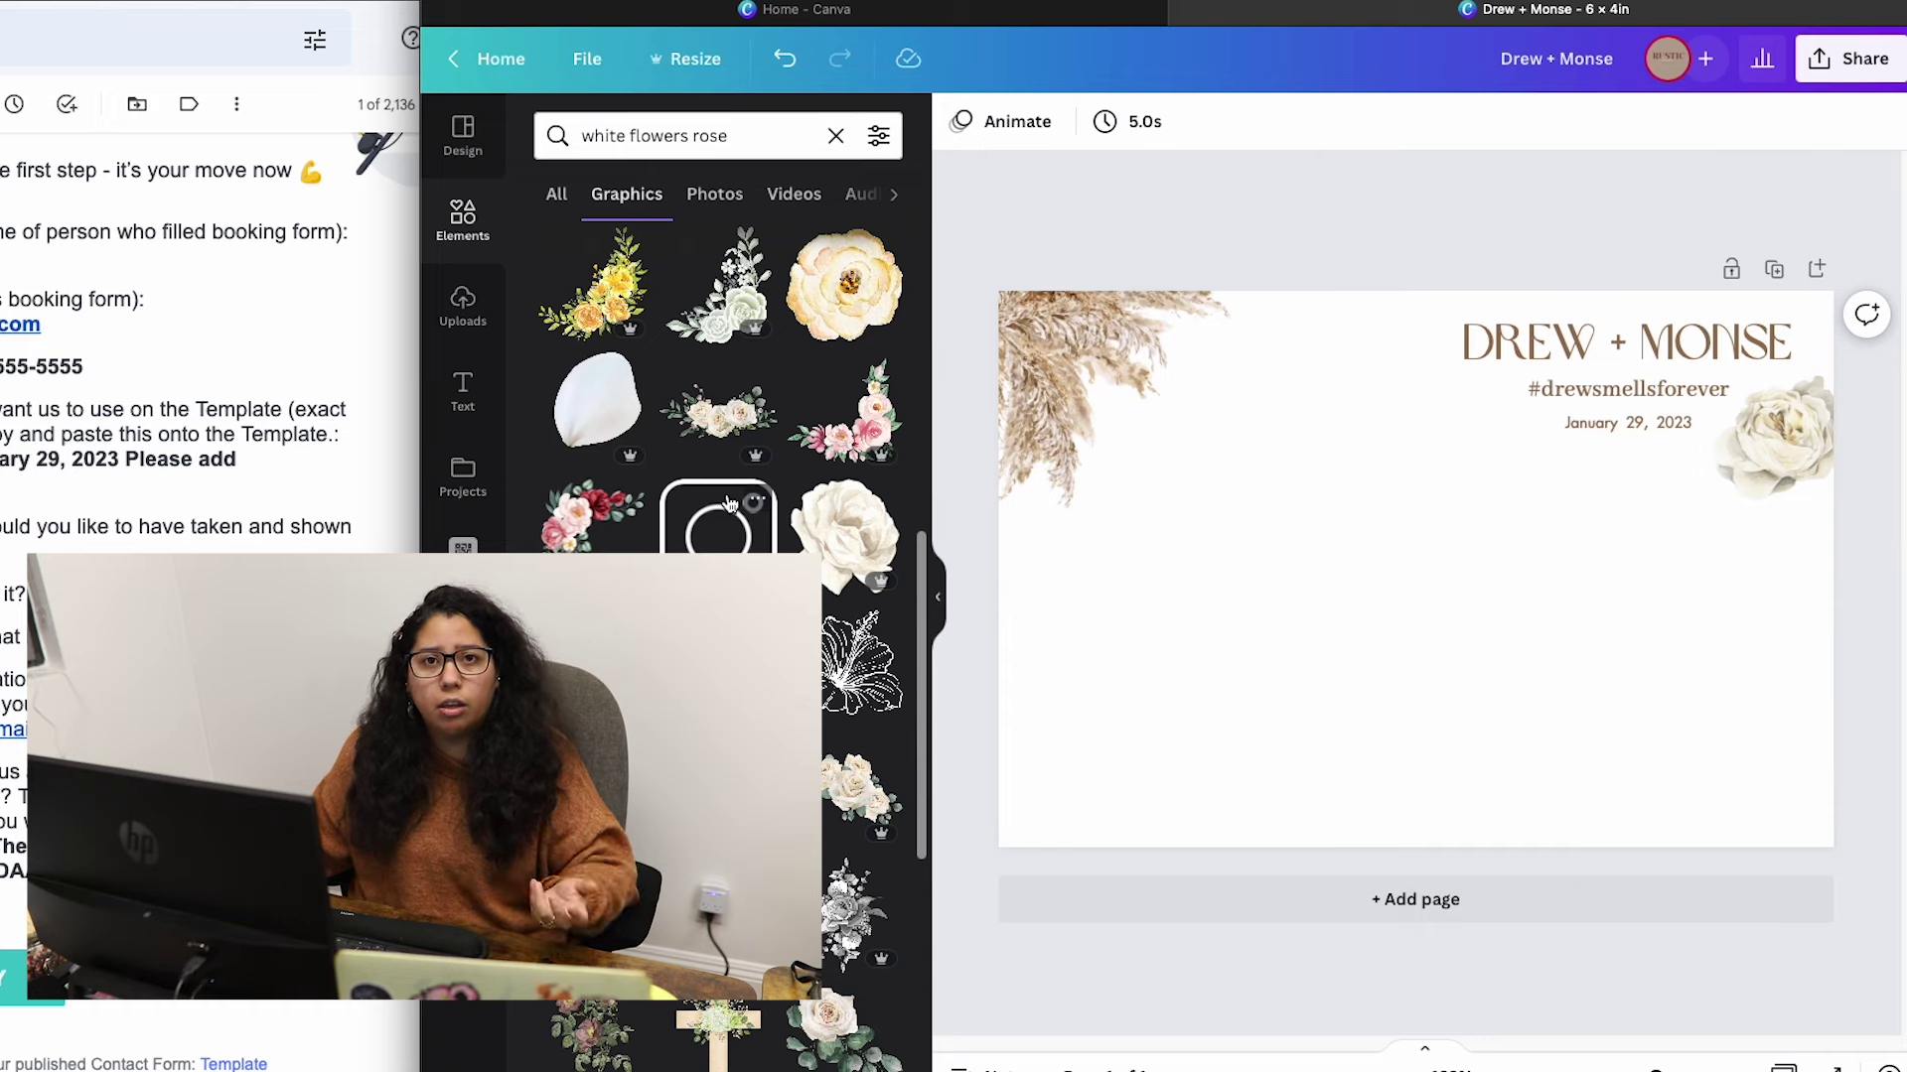
scroll(730, 503, "down", 2)
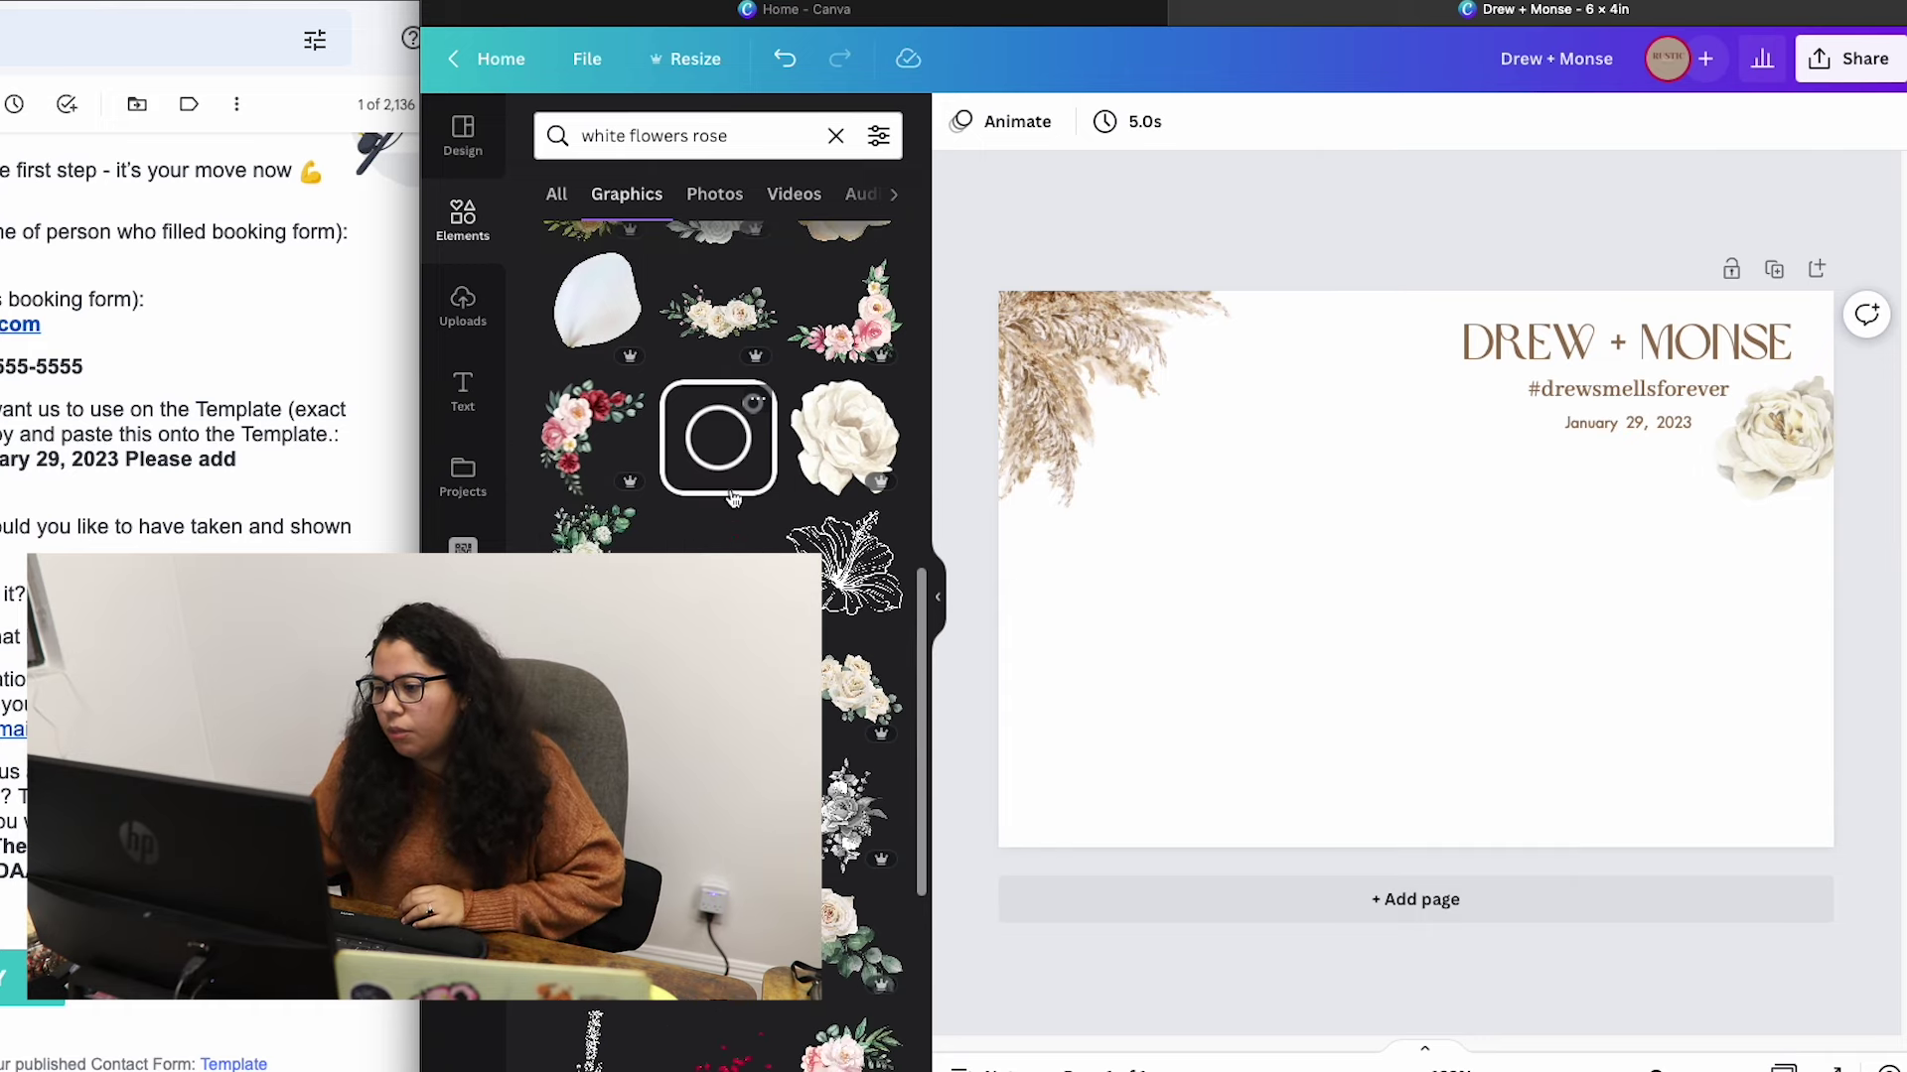
scroll(732, 496, "down", 3)
scroll(733, 497, "down", 2)
Add the pink peony graphic, shrink and tilt it, and tuck it bottom-left.
left_click(844, 509)
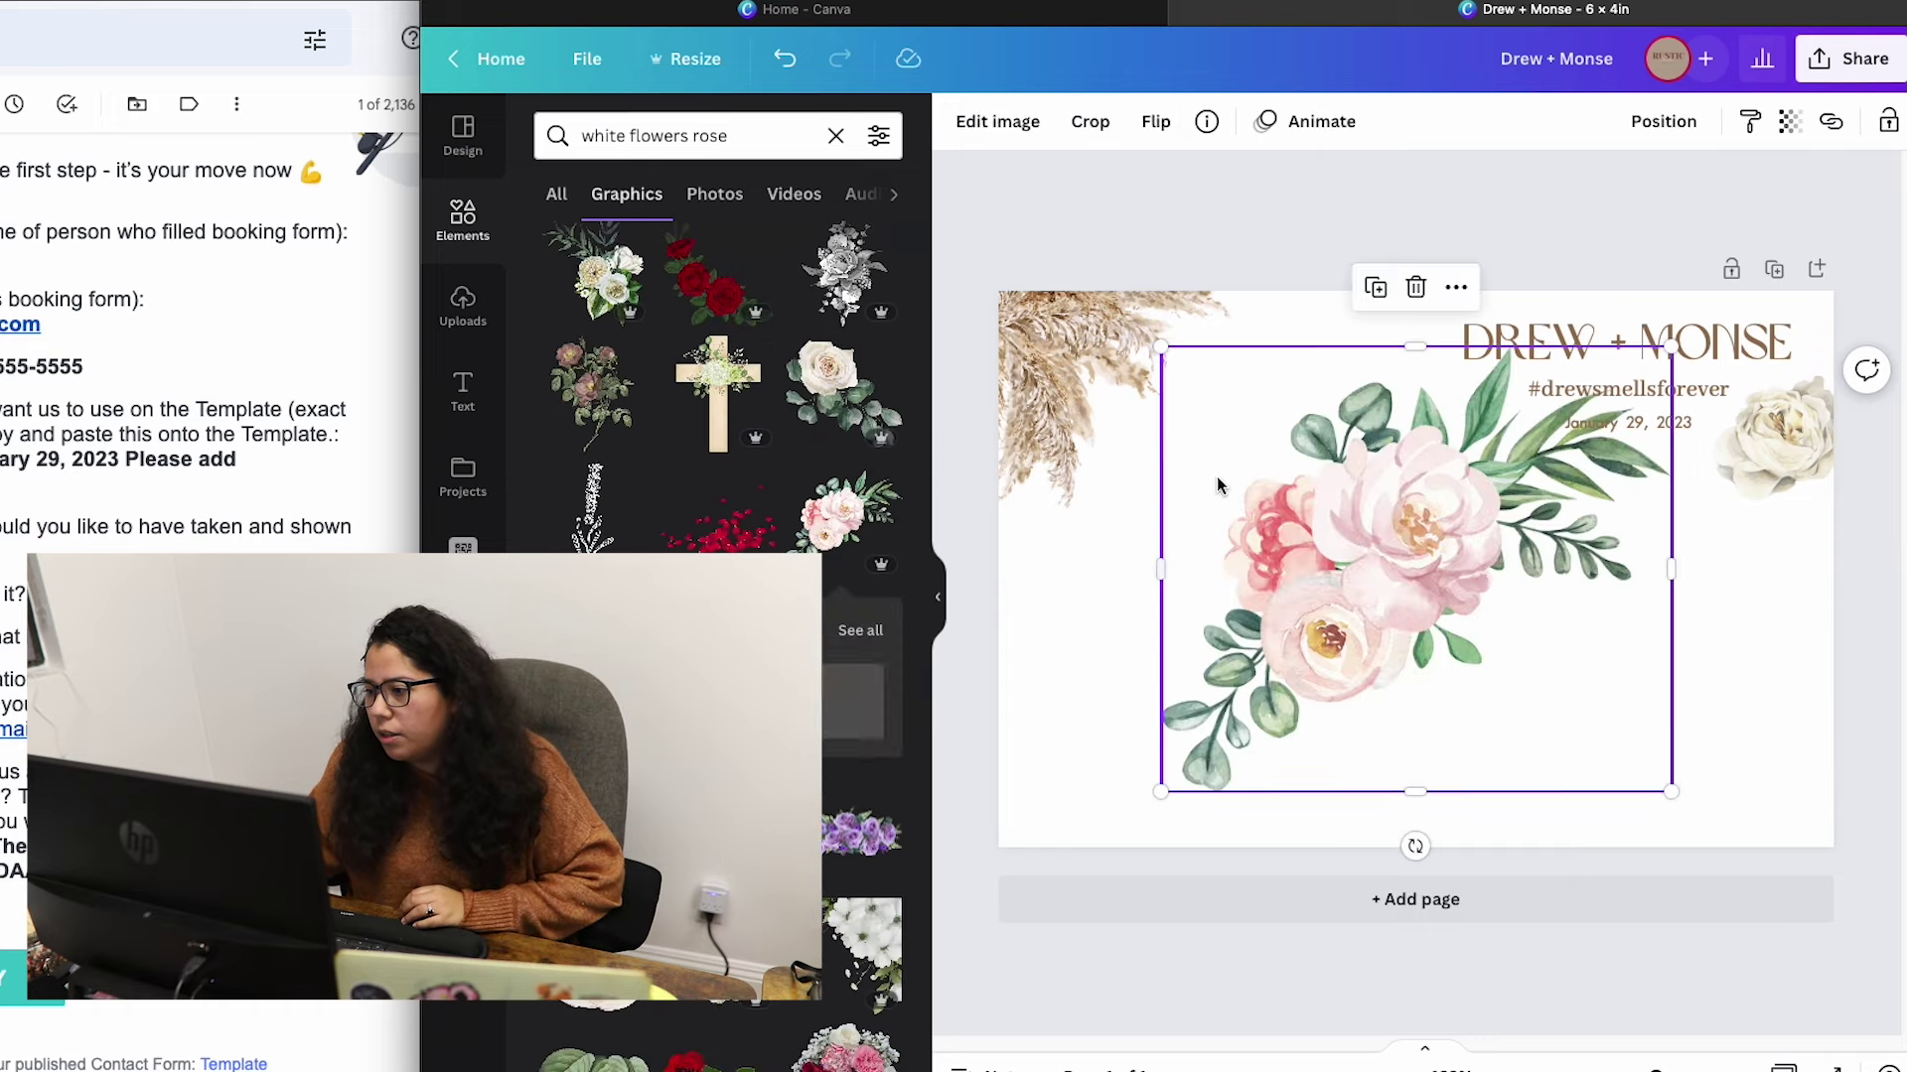
left_click_drag(1671, 346, 1344, 629)
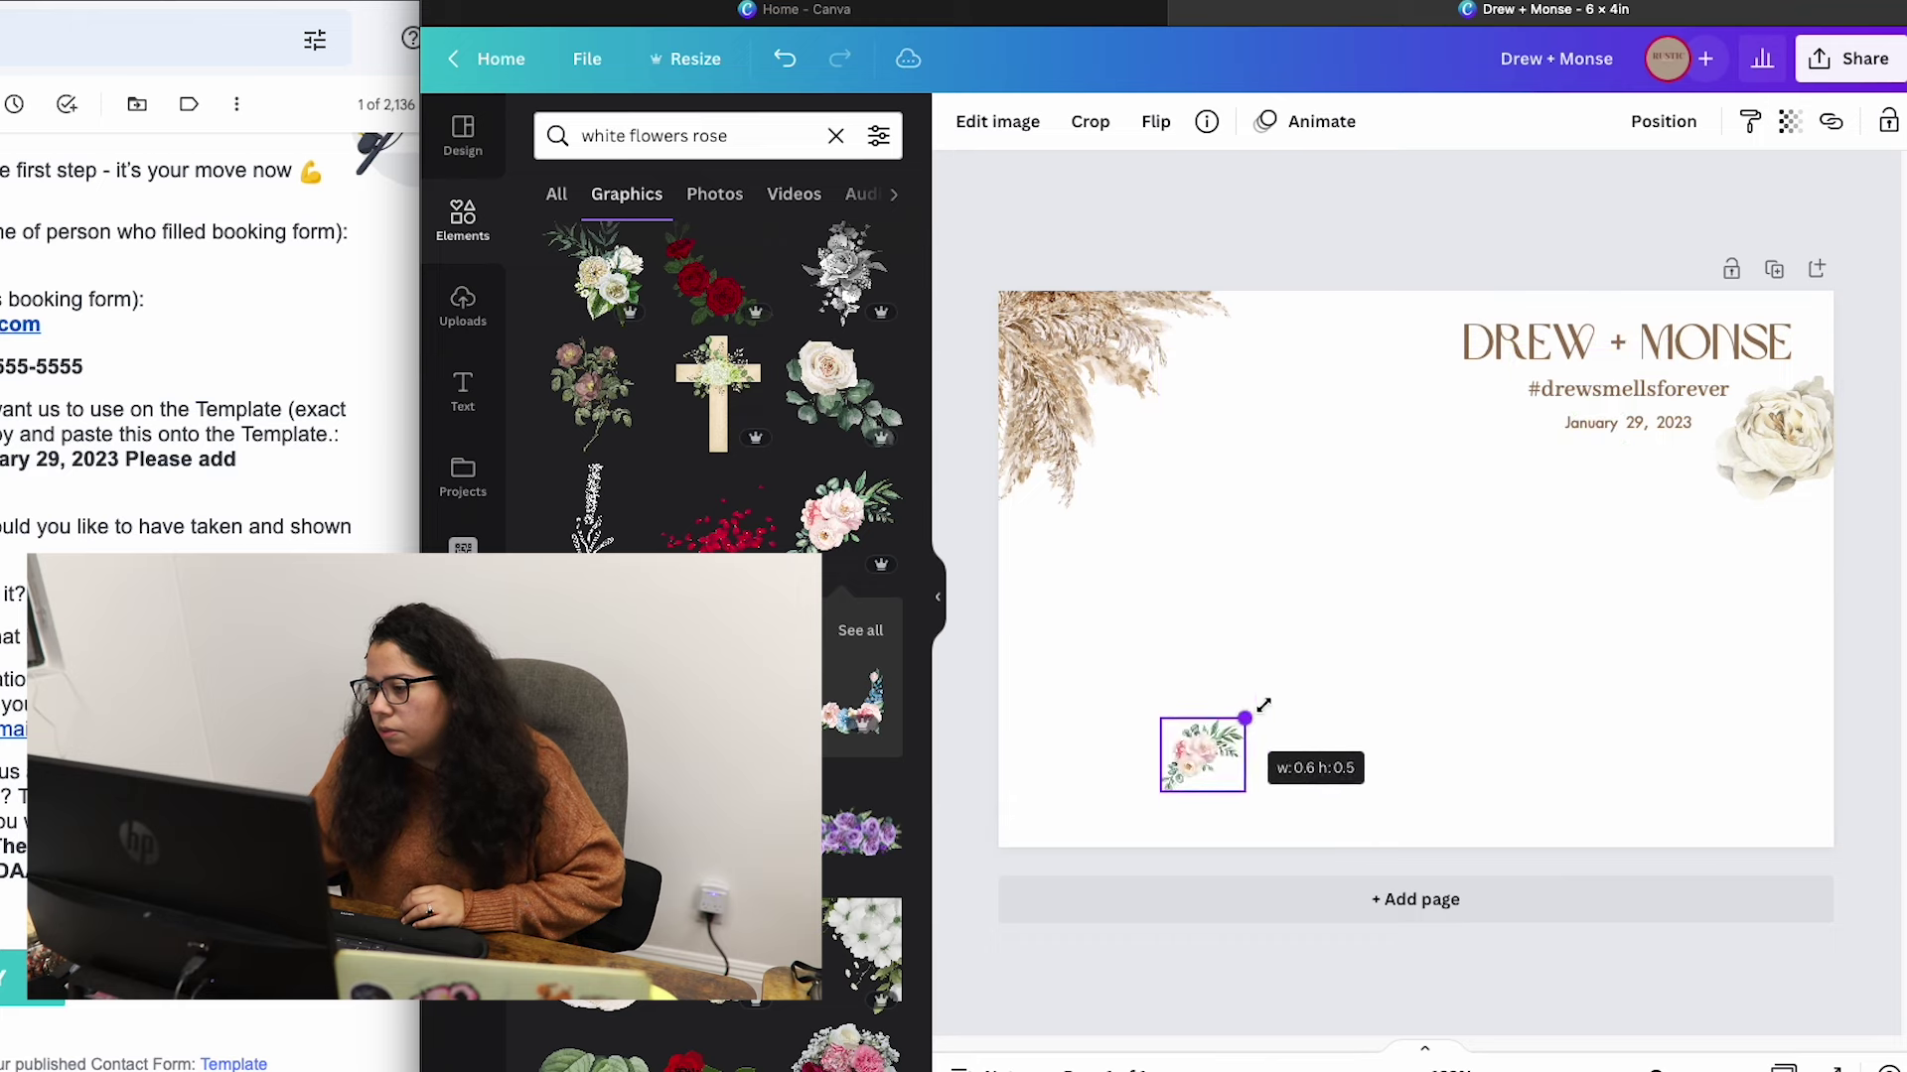
mouse_move(1278, 733)
left_mouse_down()
mouse_move(1729, 789)
mouse_move(1151, 814)
left_mouse_up()
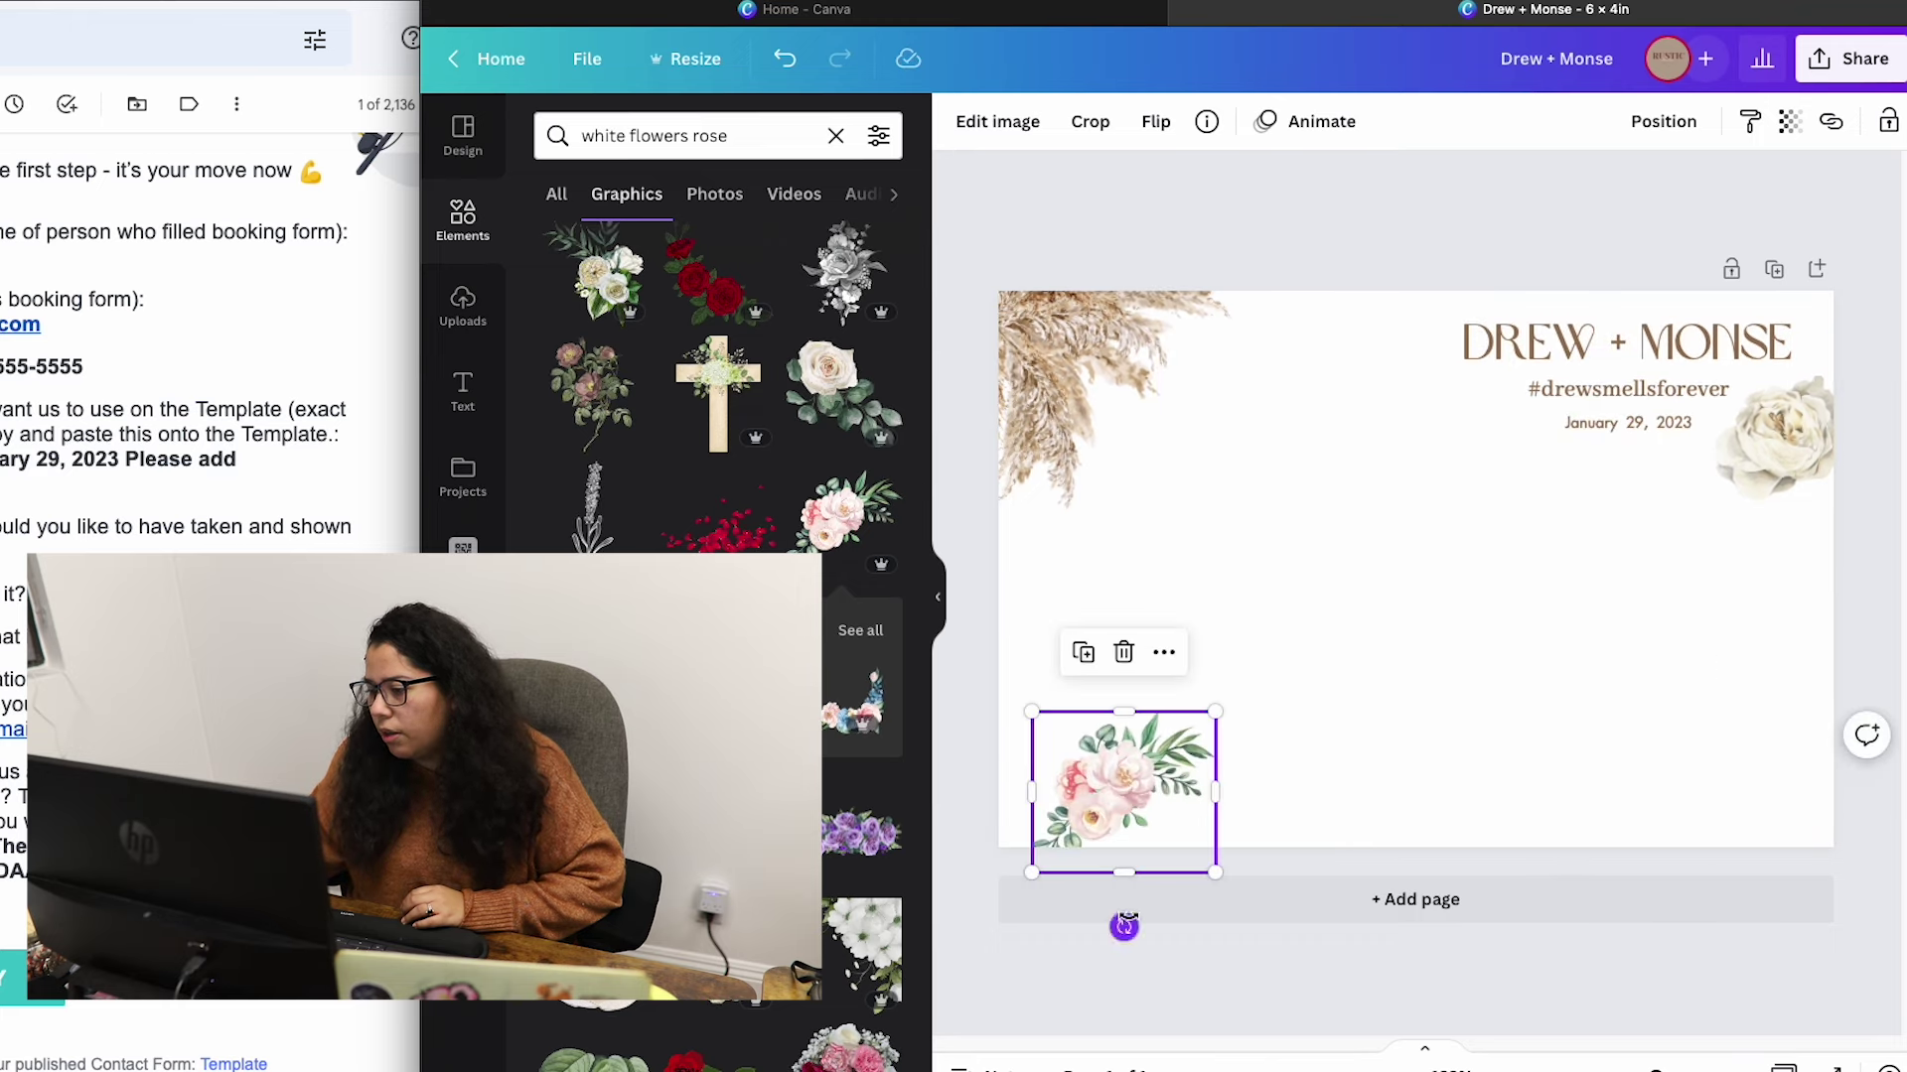
left_click_drag(1123, 926, 1024, 872)
left_click_drag(1139, 784, 1064, 820)
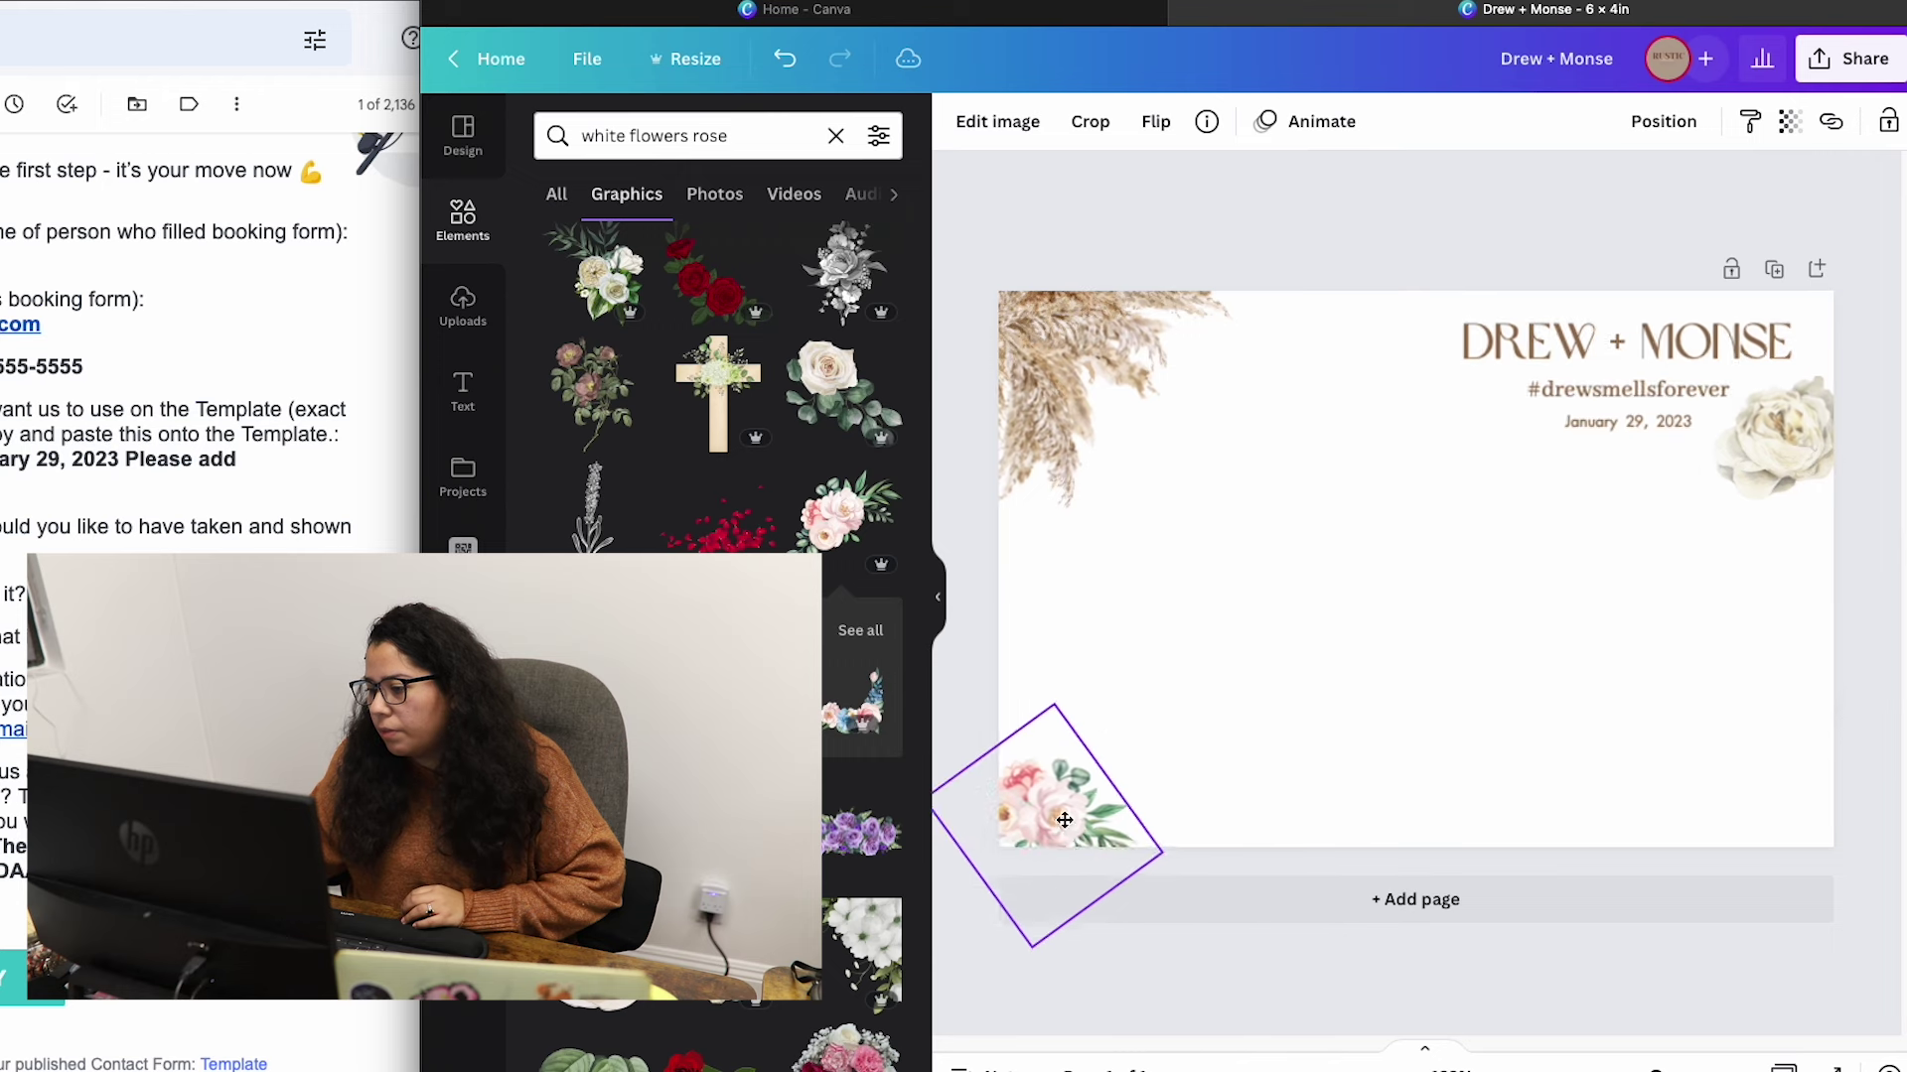
left_click(1307, 626)
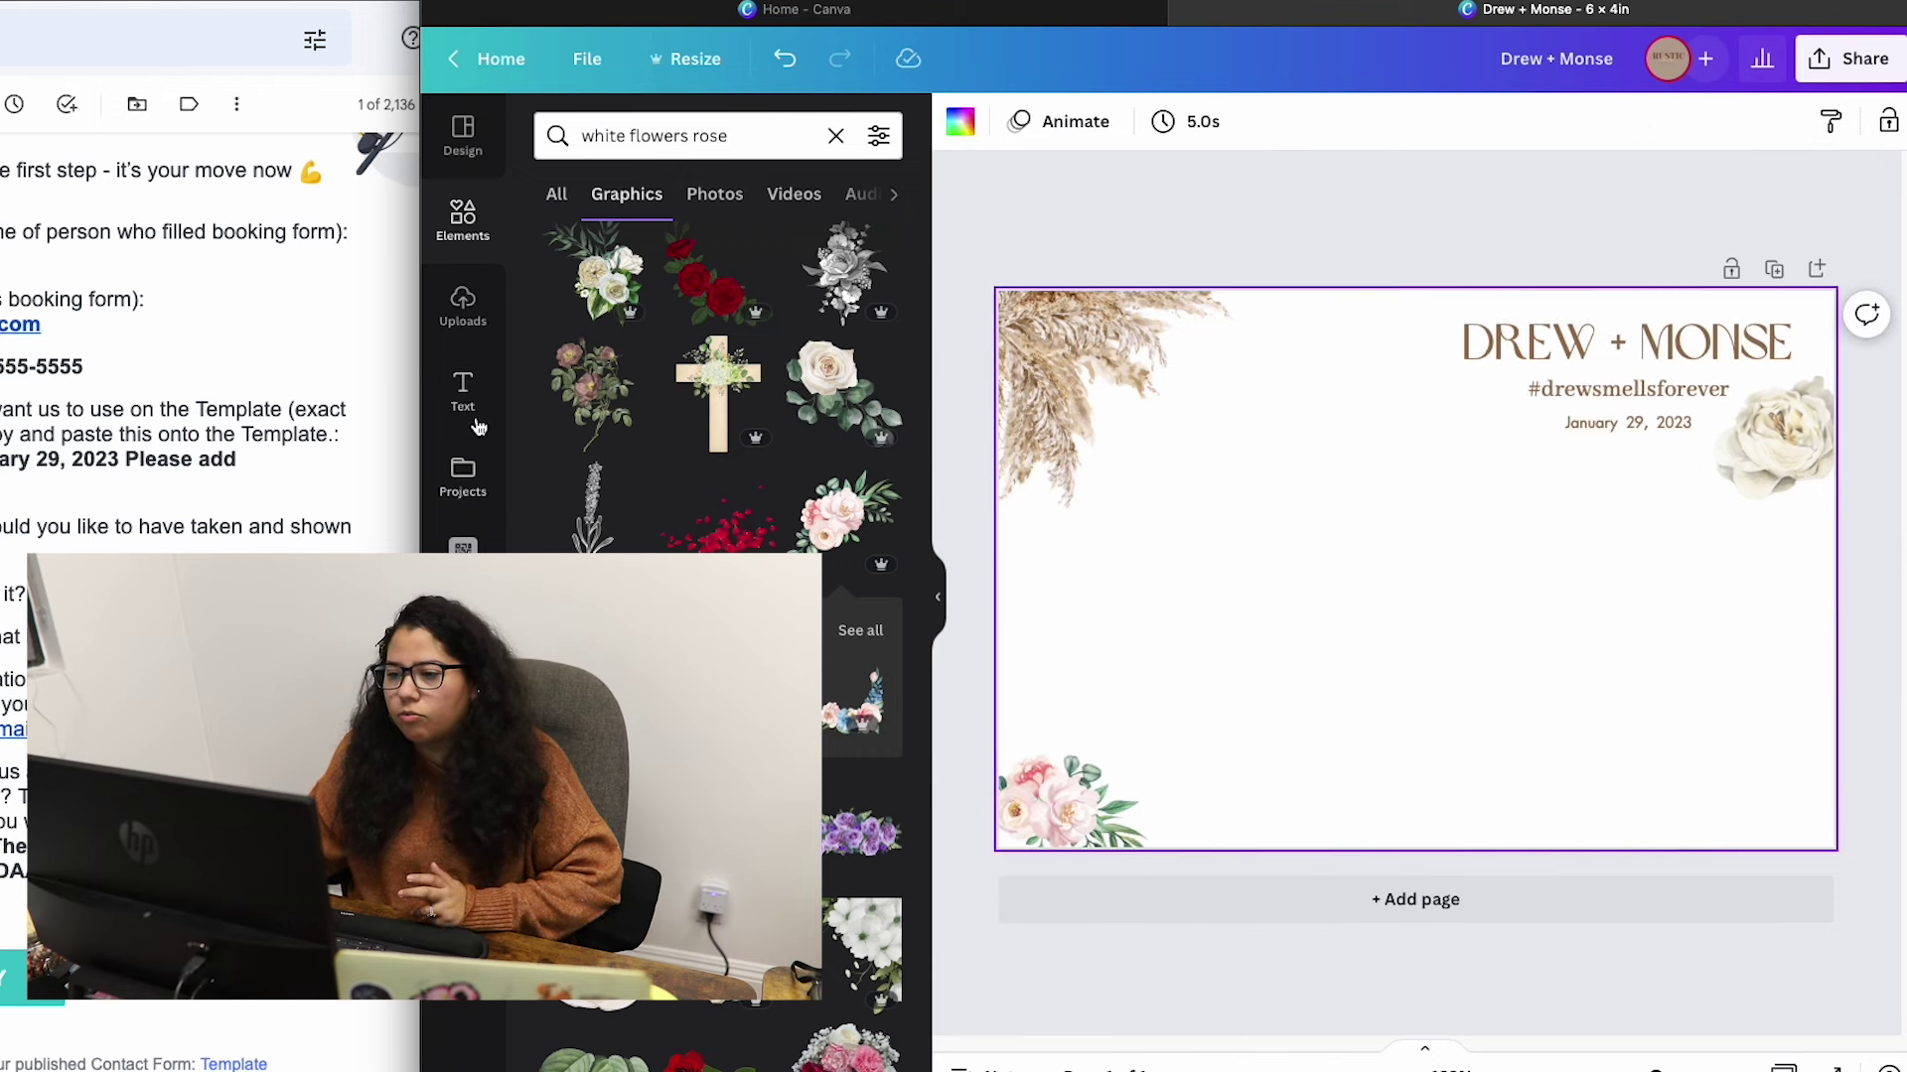
Lay an earlier photo-strip from Uploads over the whole page as a nearly transparent guide.
left_click(463, 308)
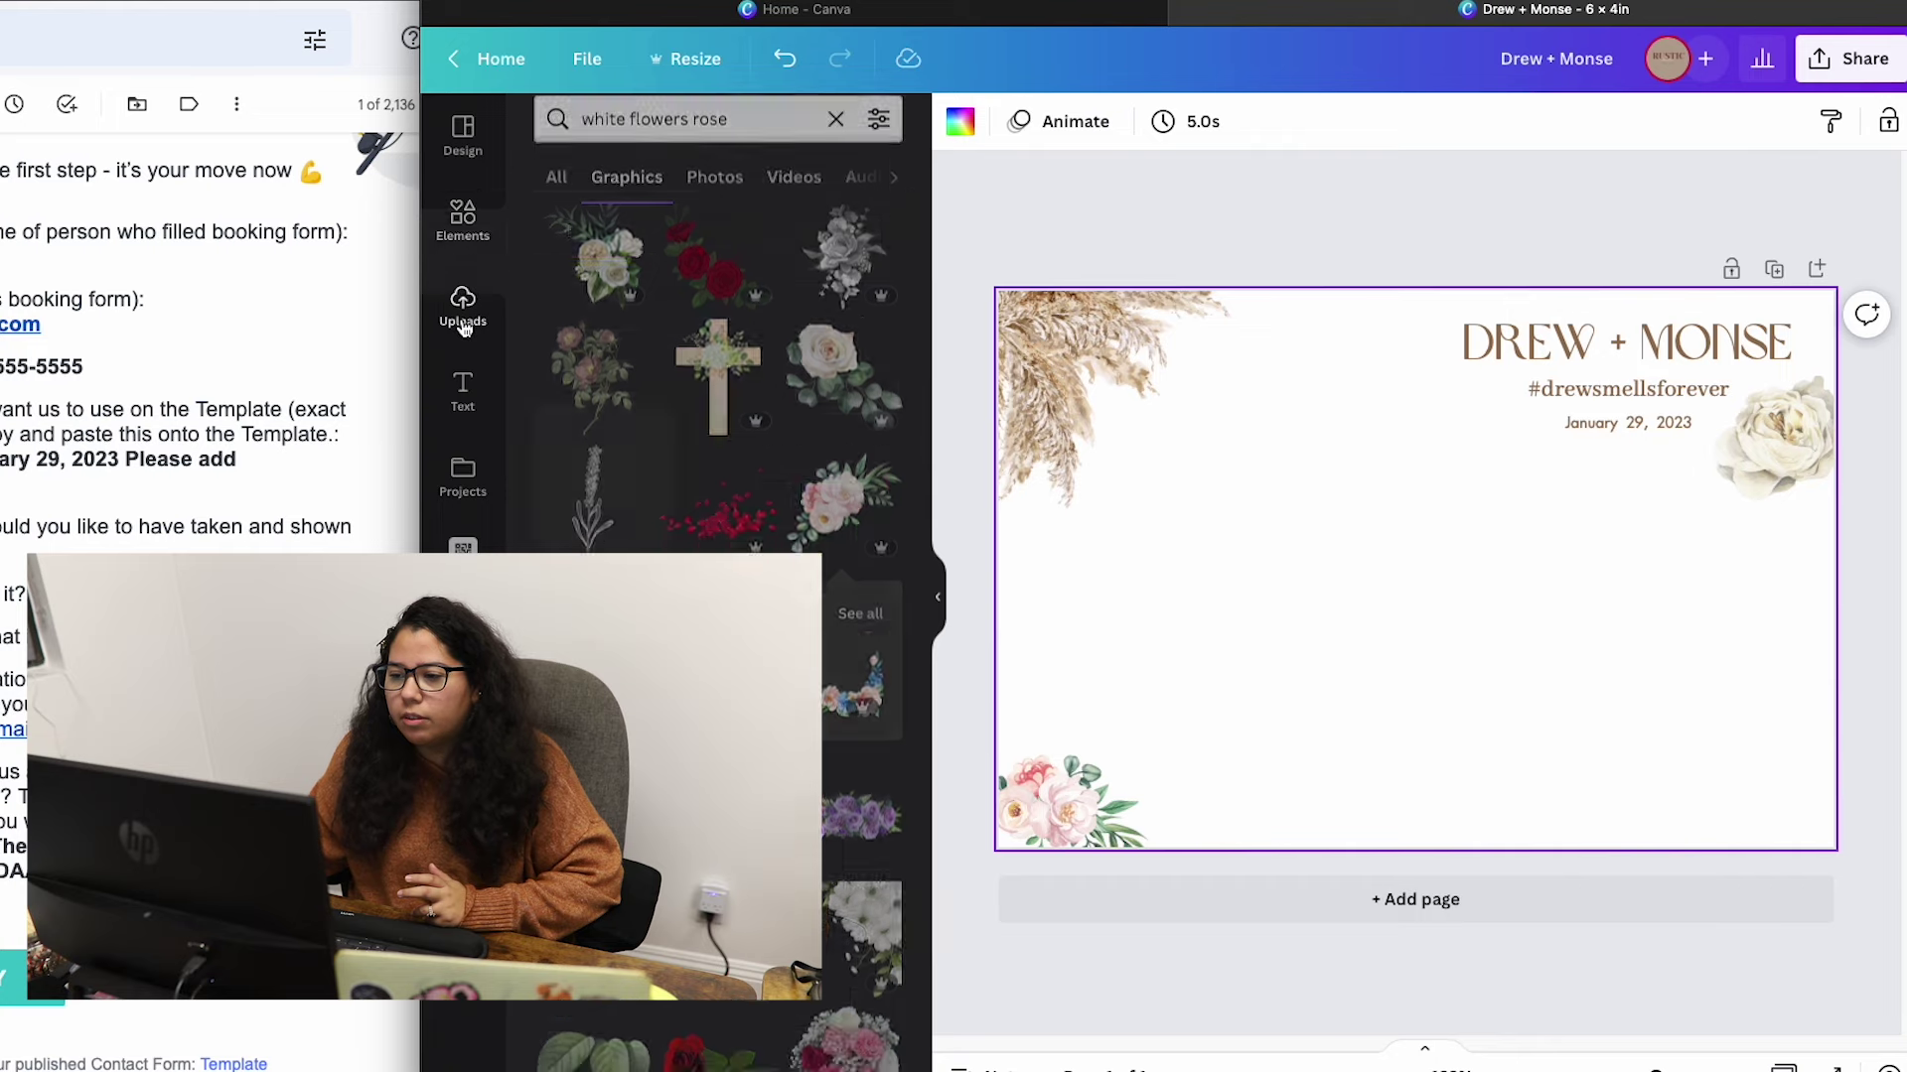
scroll(718, 695, "down", 10)
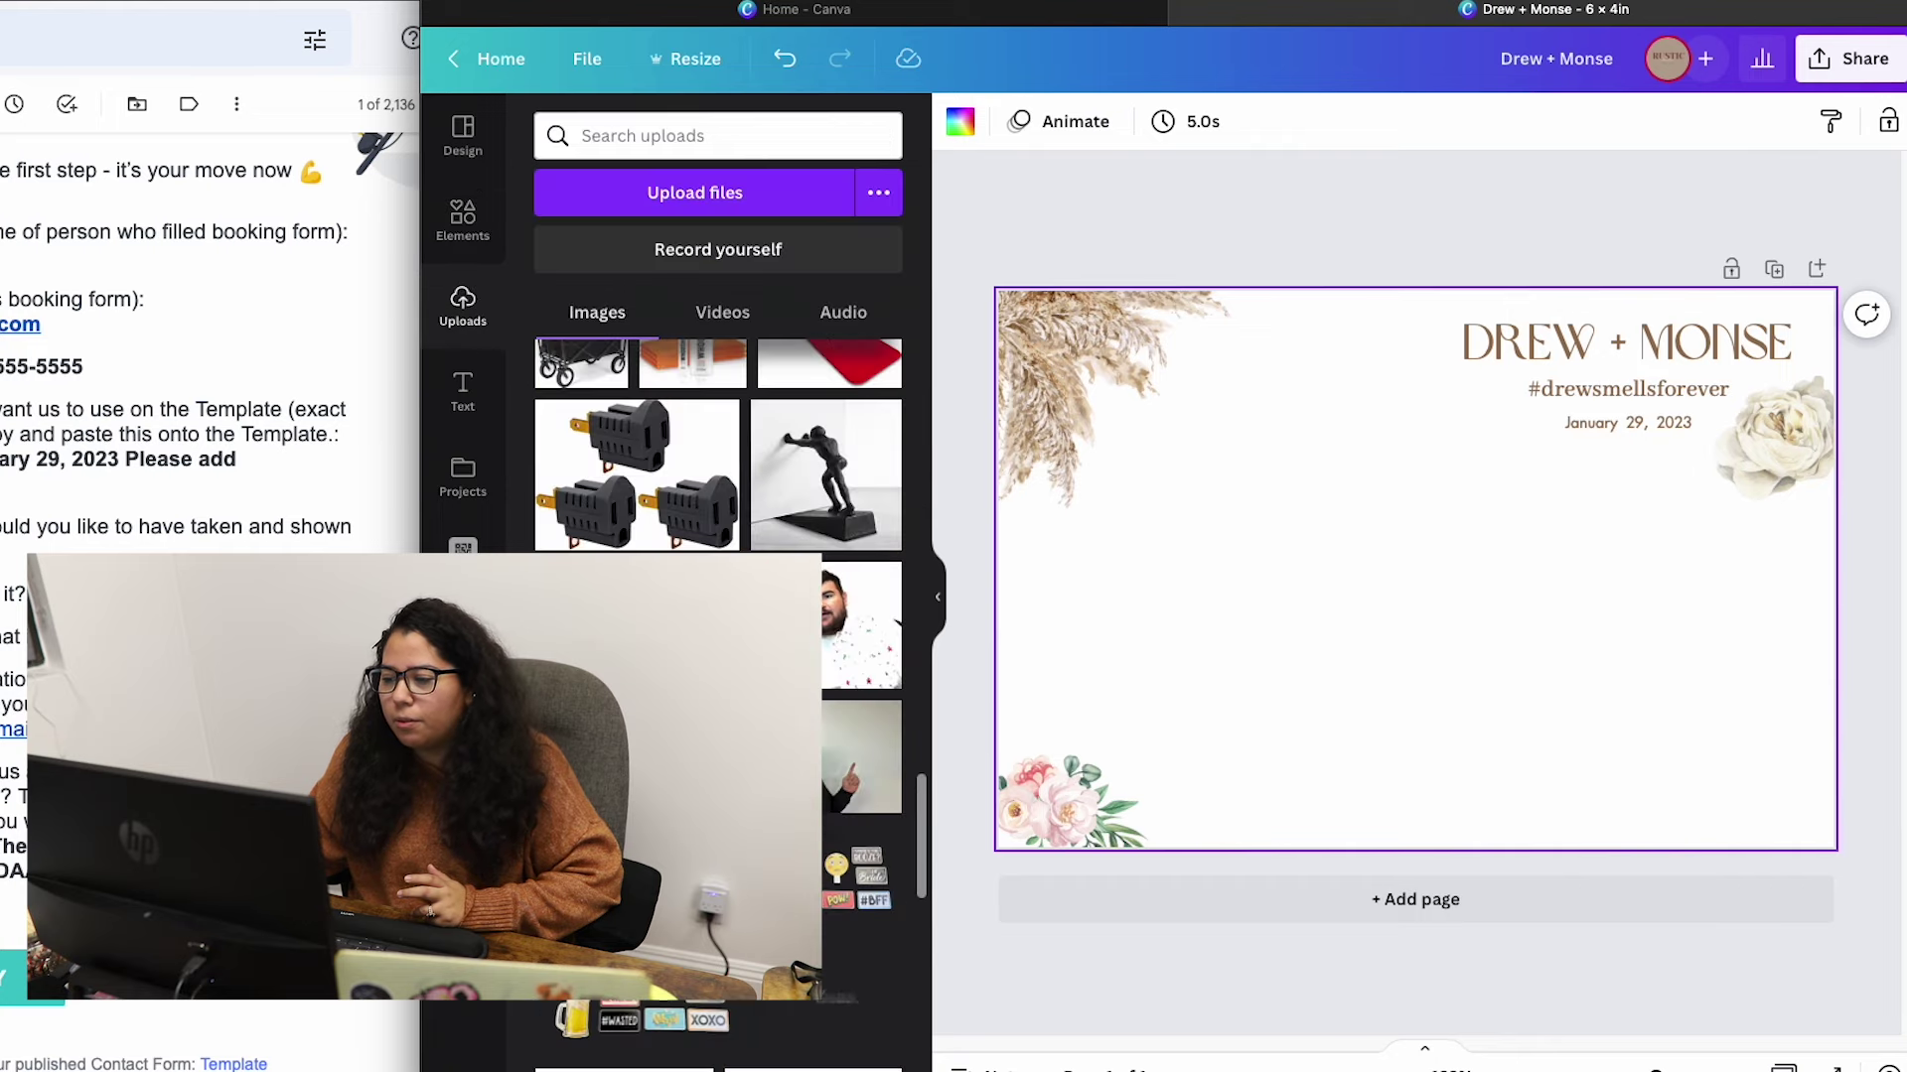
scroll(718, 695, "down", 10)
scroll(718, 695, "down", 10)
scroll(718, 695, "down", 10)
scroll(718, 695, "down", 5)
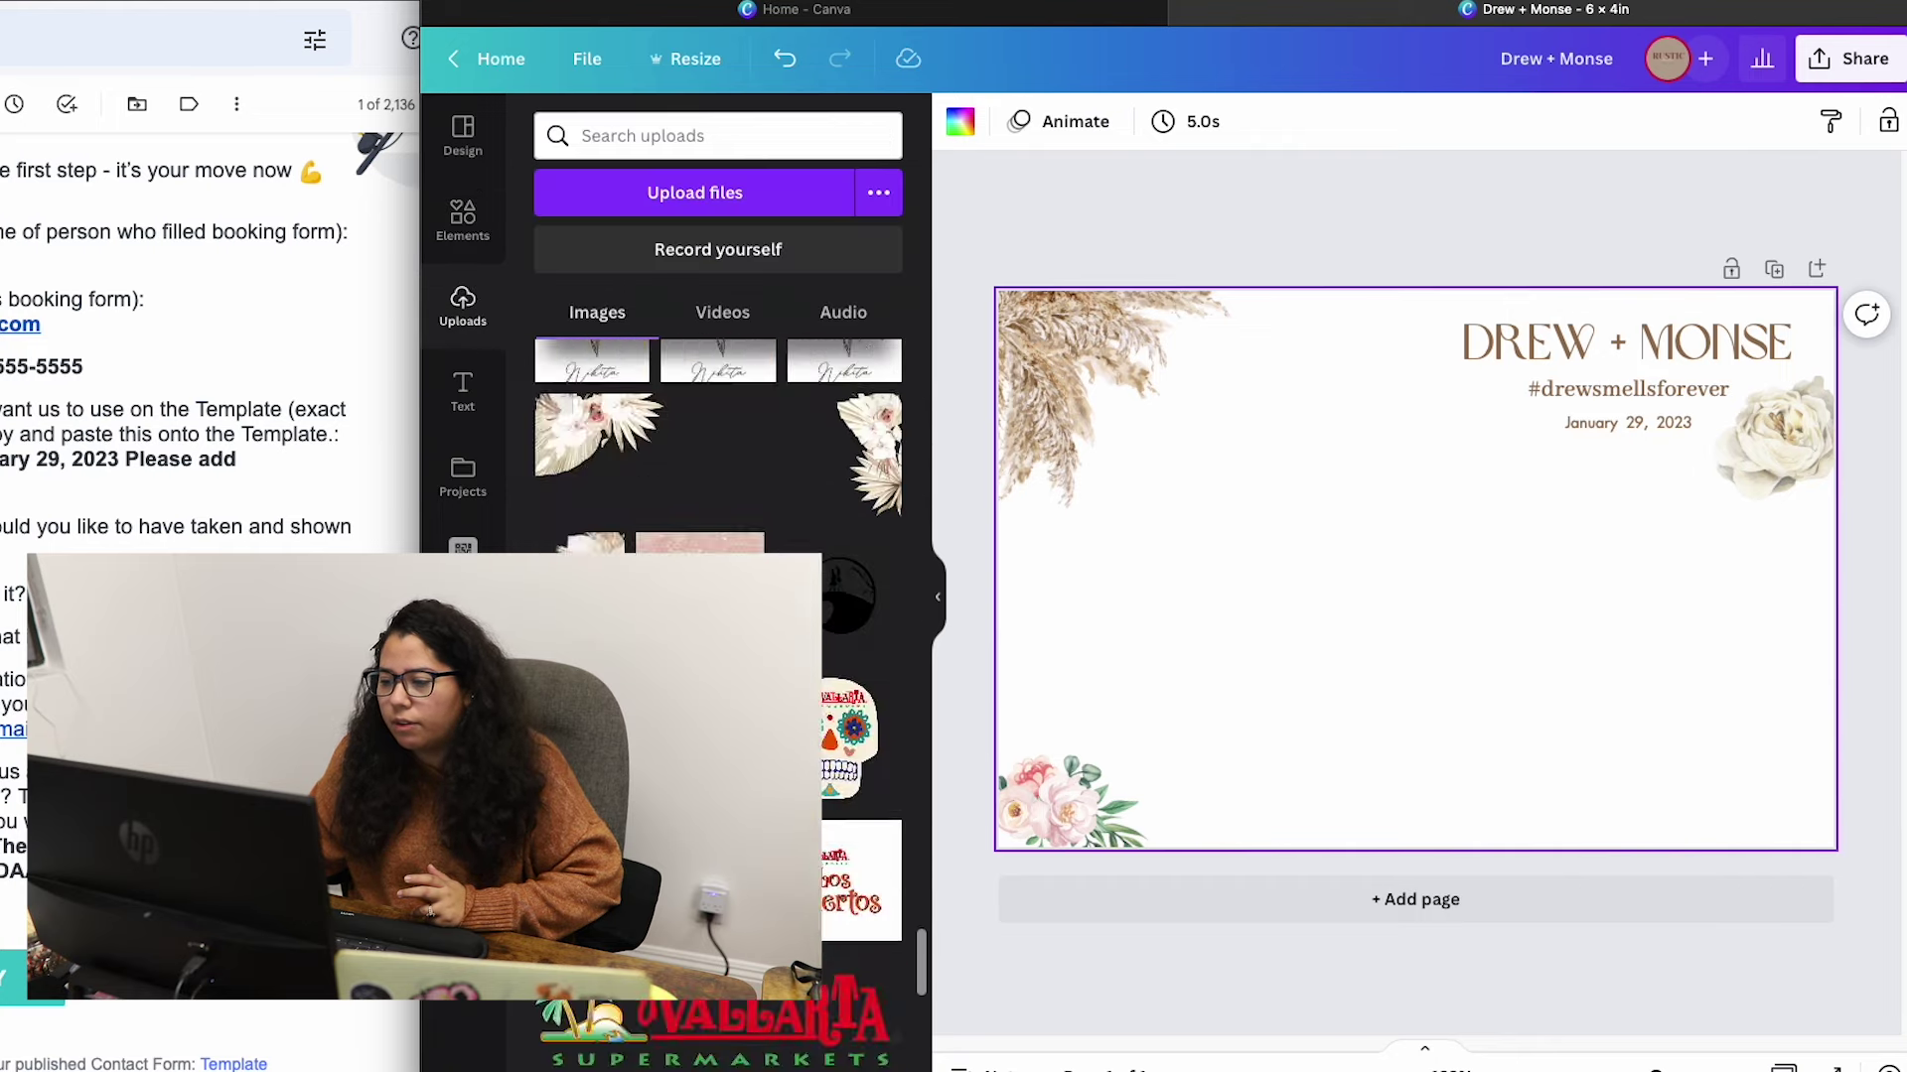
scroll(718, 695, "down", 5)
scroll(718, 695, "down", 5)
scroll(718, 695, "down", 5)
scroll(718, 695, "down", 4)
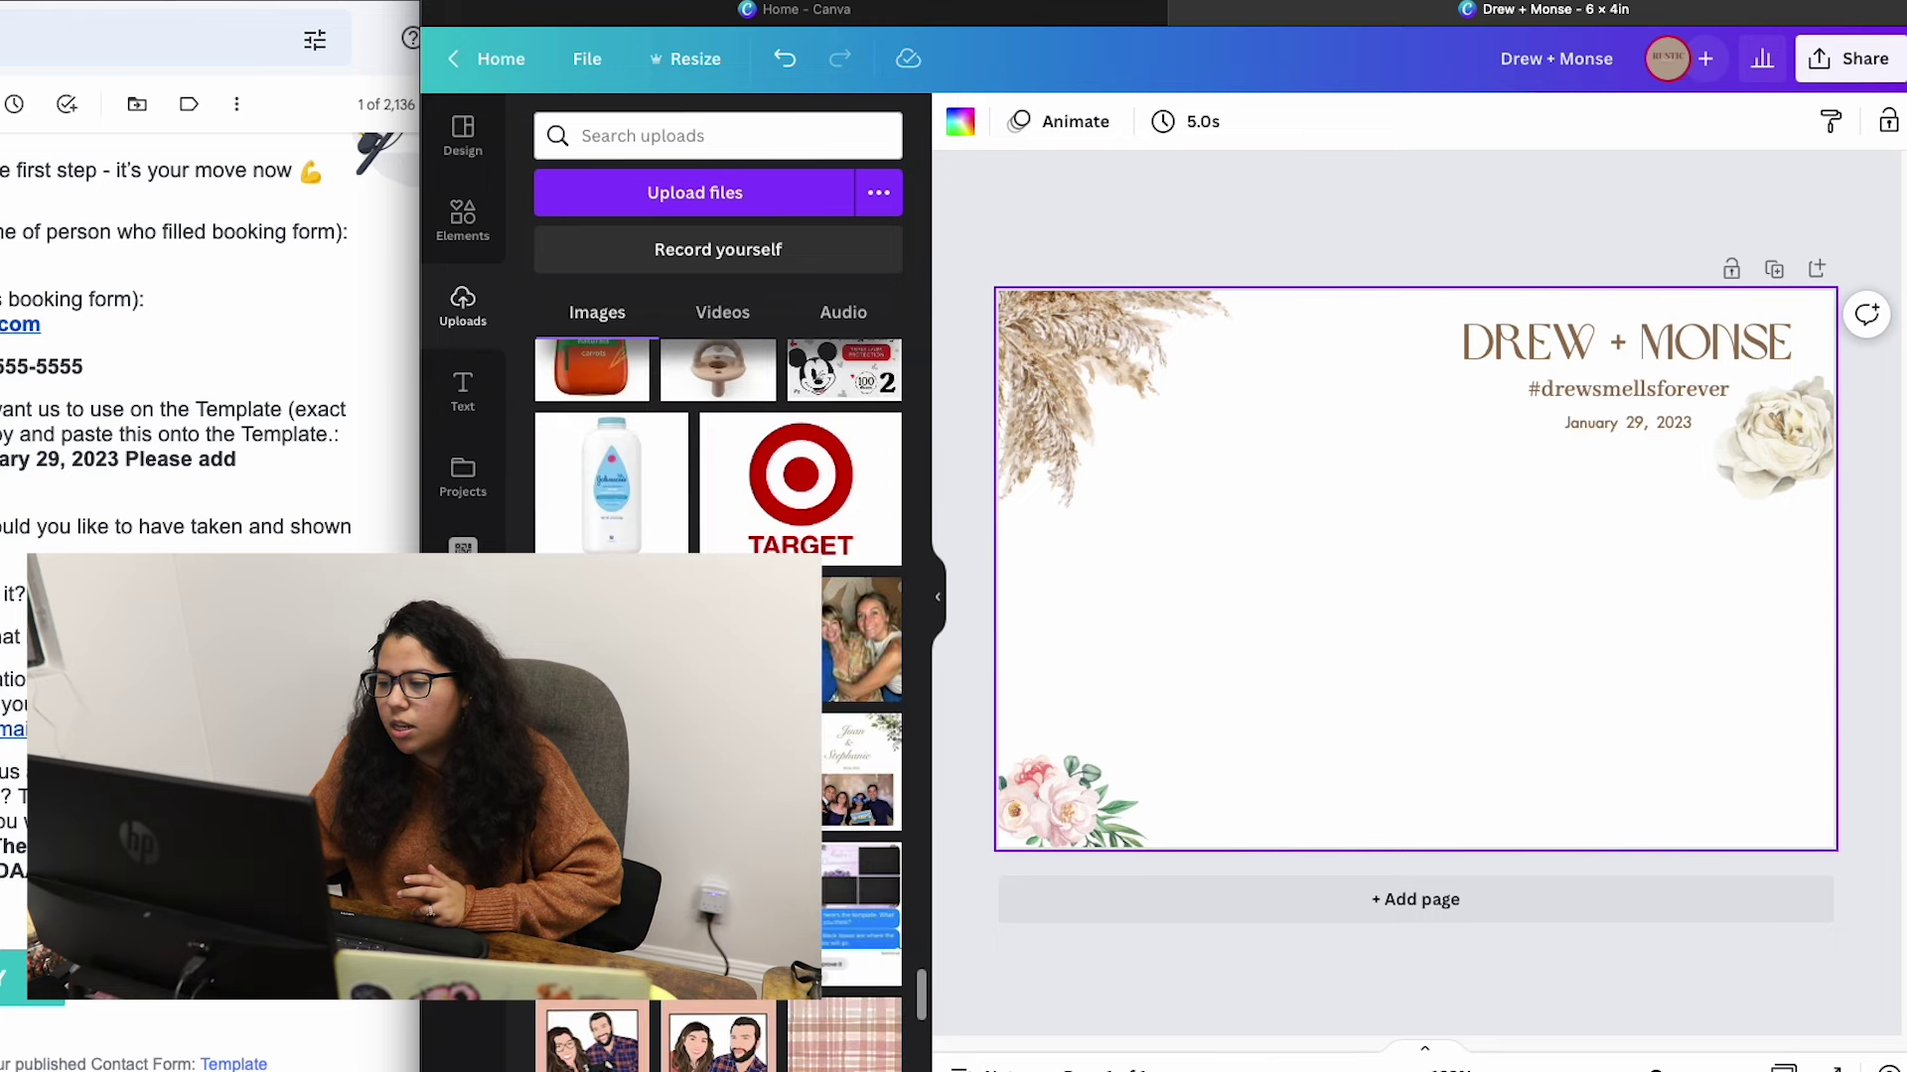
left_click(839, 759)
left_click_drag(1462, 596, 1350, 521)
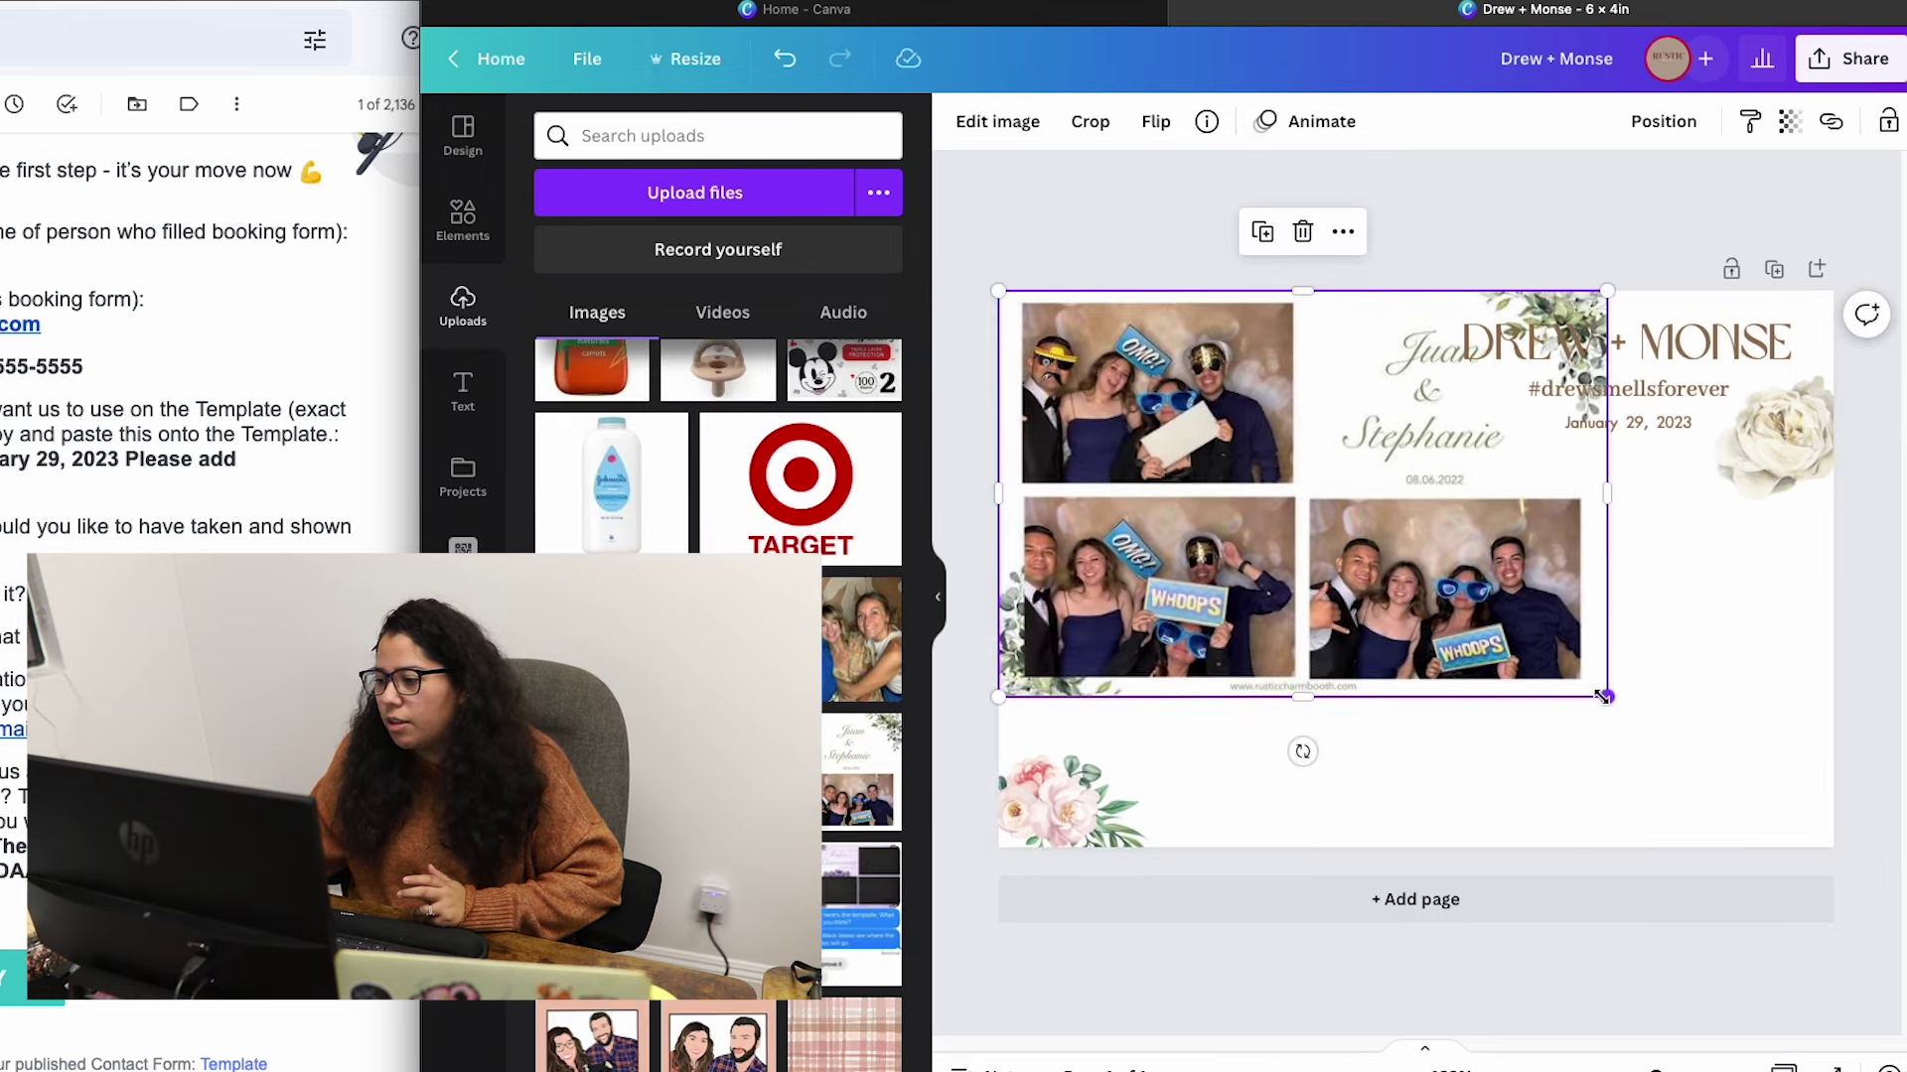
left_click_drag(1603, 697, 1833, 849)
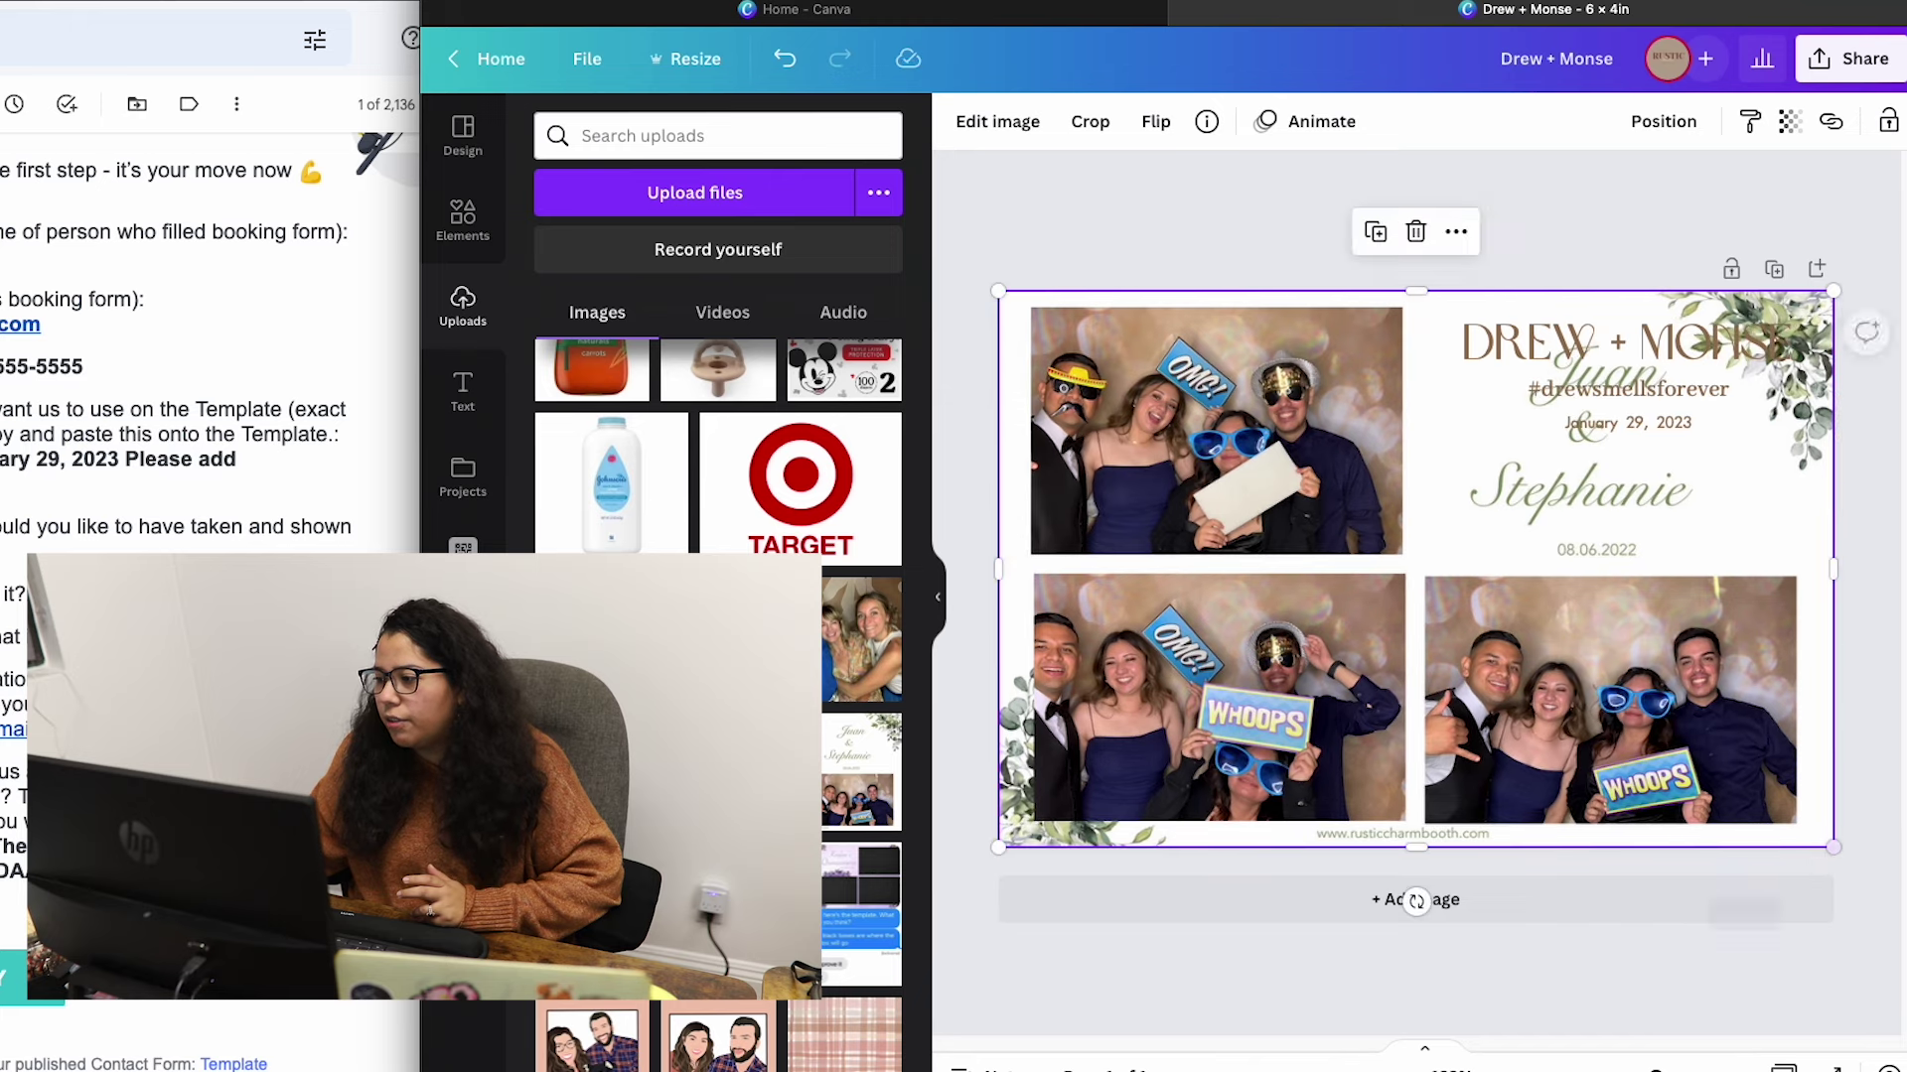
left_click(1790, 123)
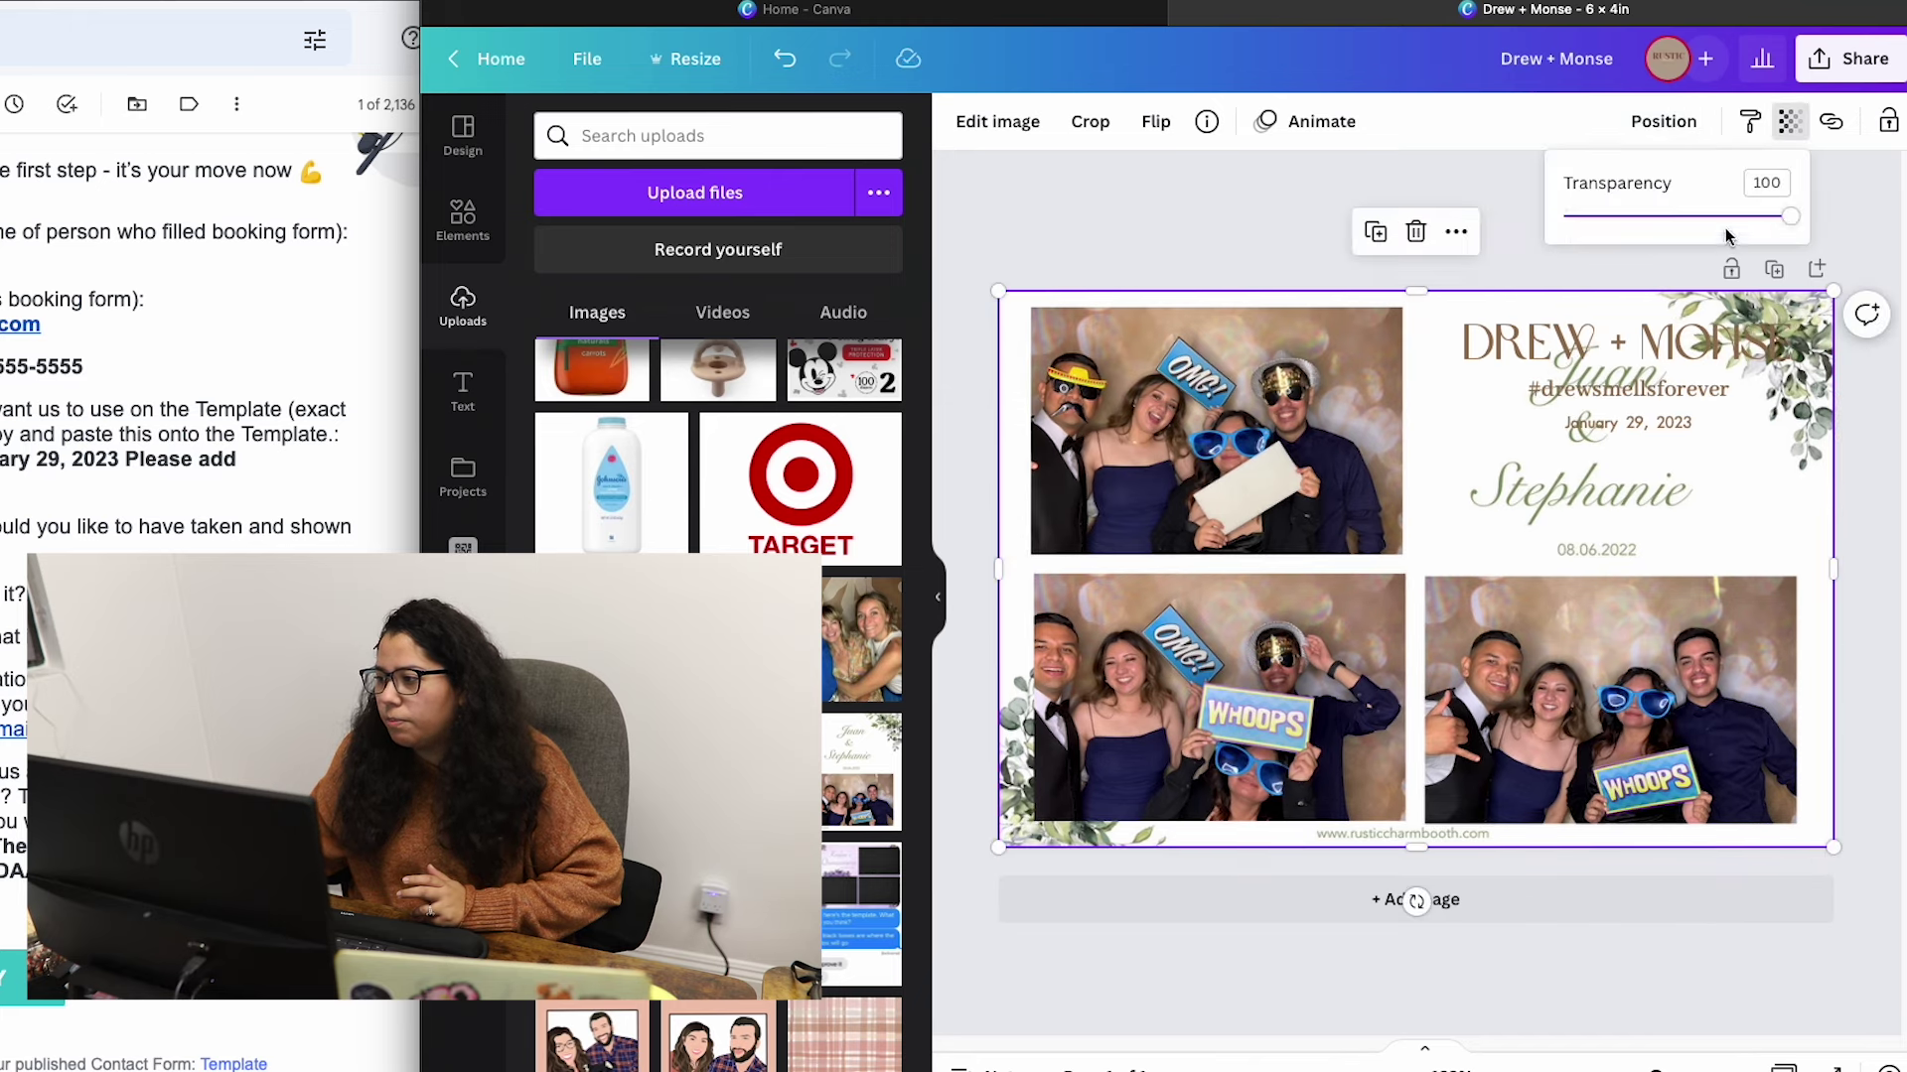
left_click_drag(1788, 217, 1576, 227)
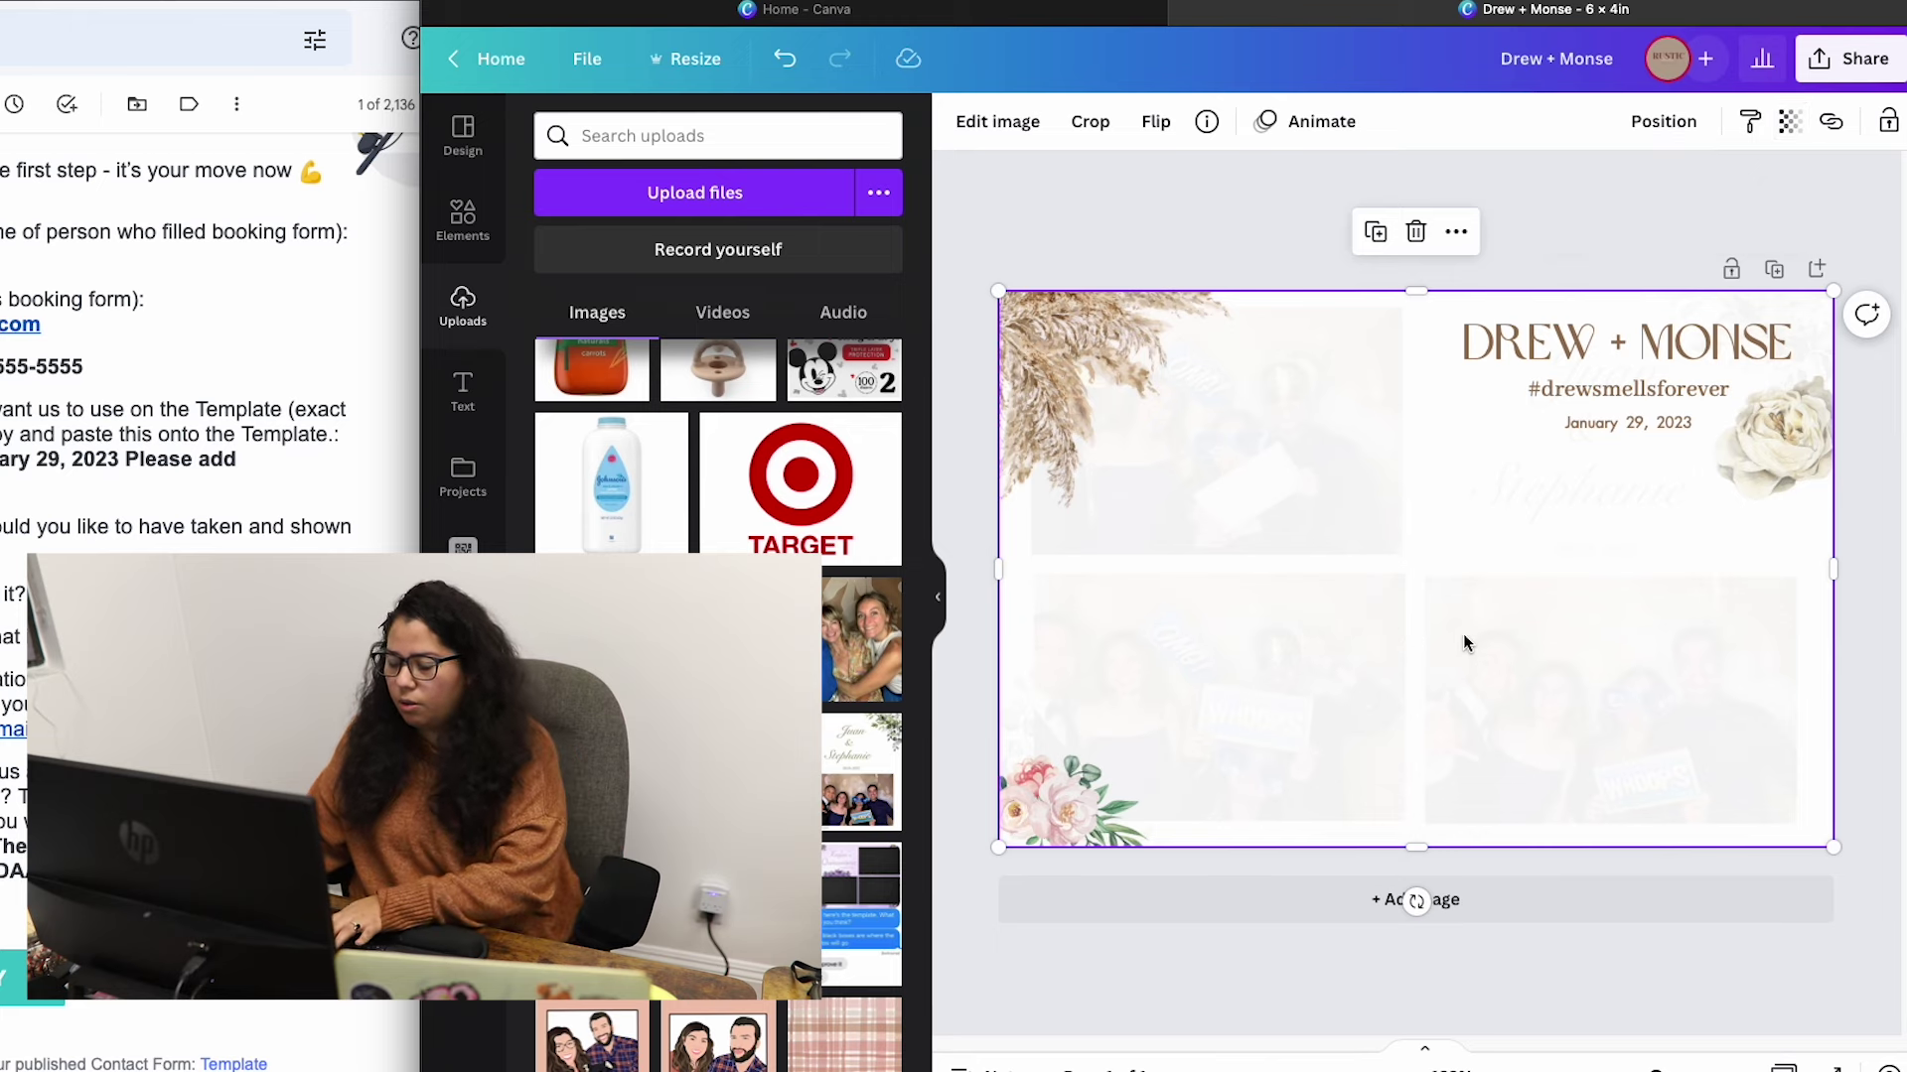
Delete the guide, then group the title, hashtag and date and move them down.
key("Delete")
left_click_drag(1616, 451, 1597, 344)
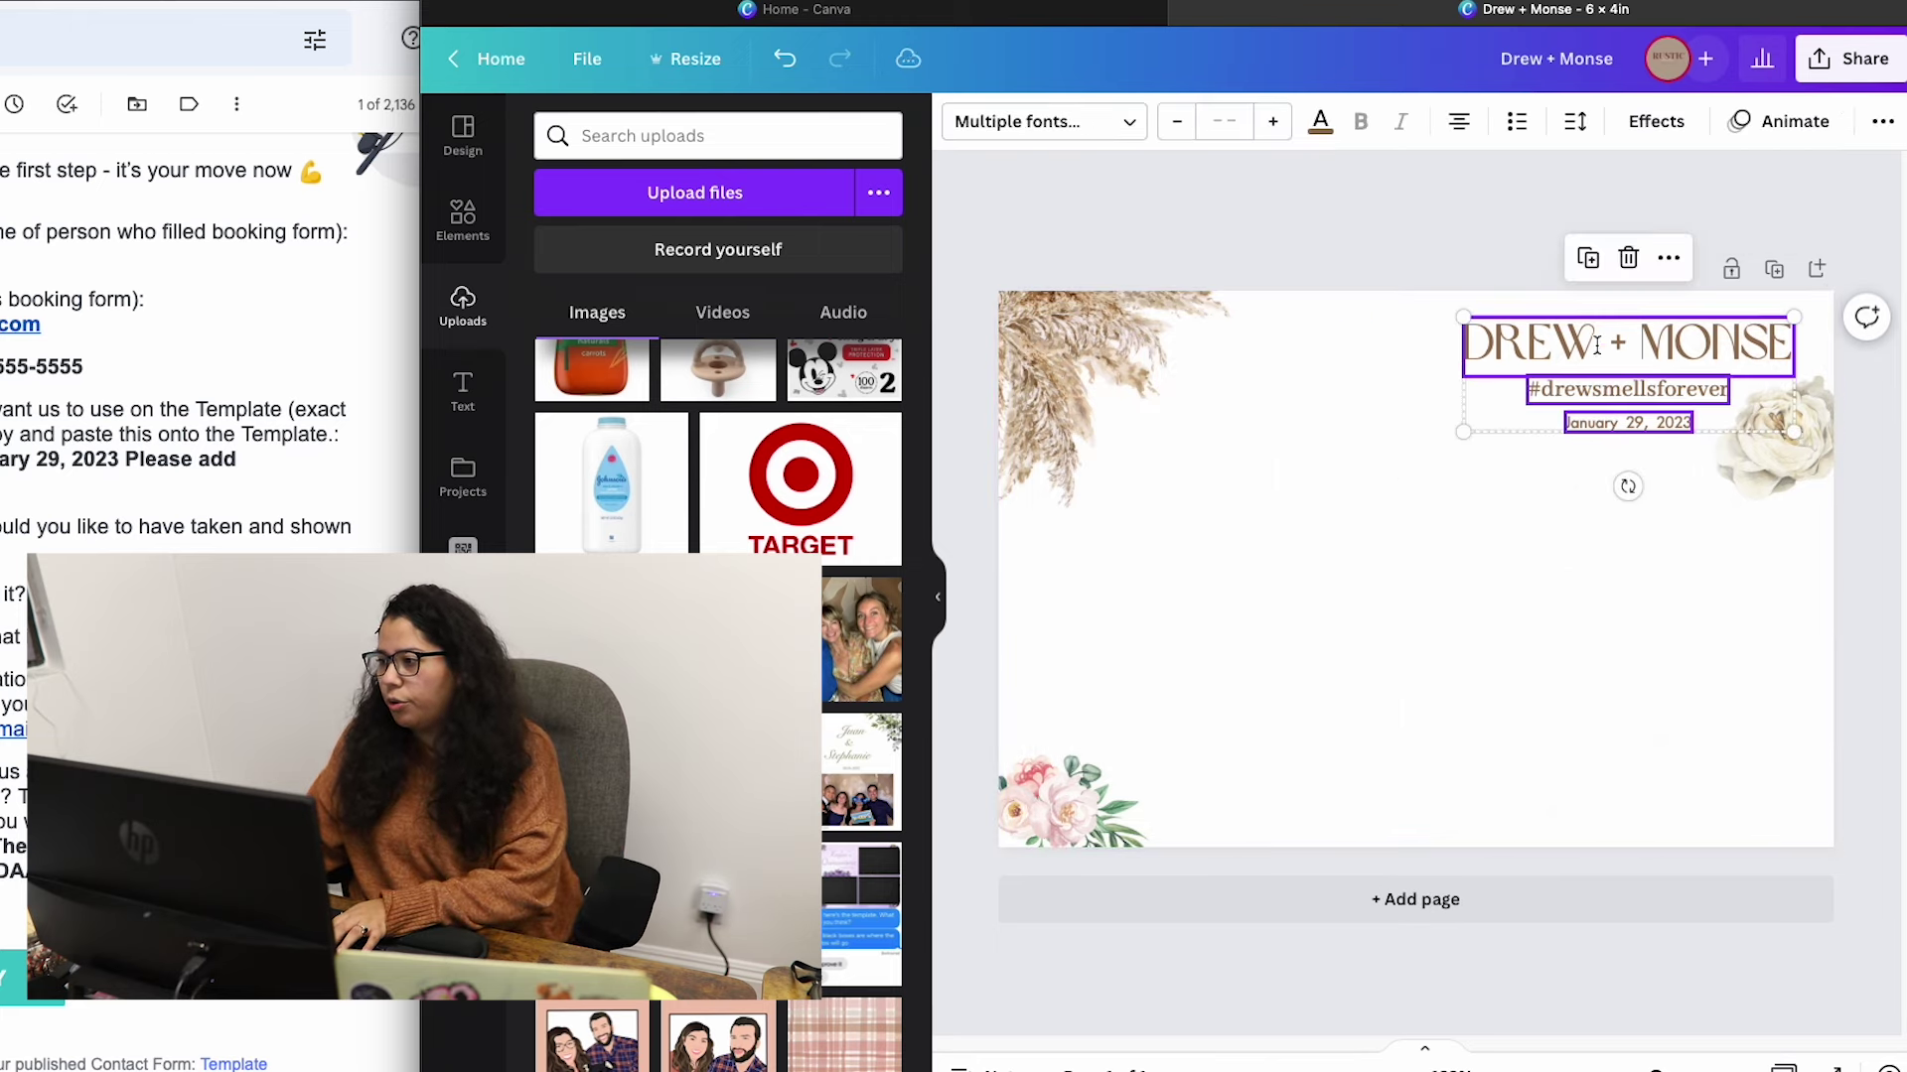
left_click(1879, 120)
left_click(1596, 179)
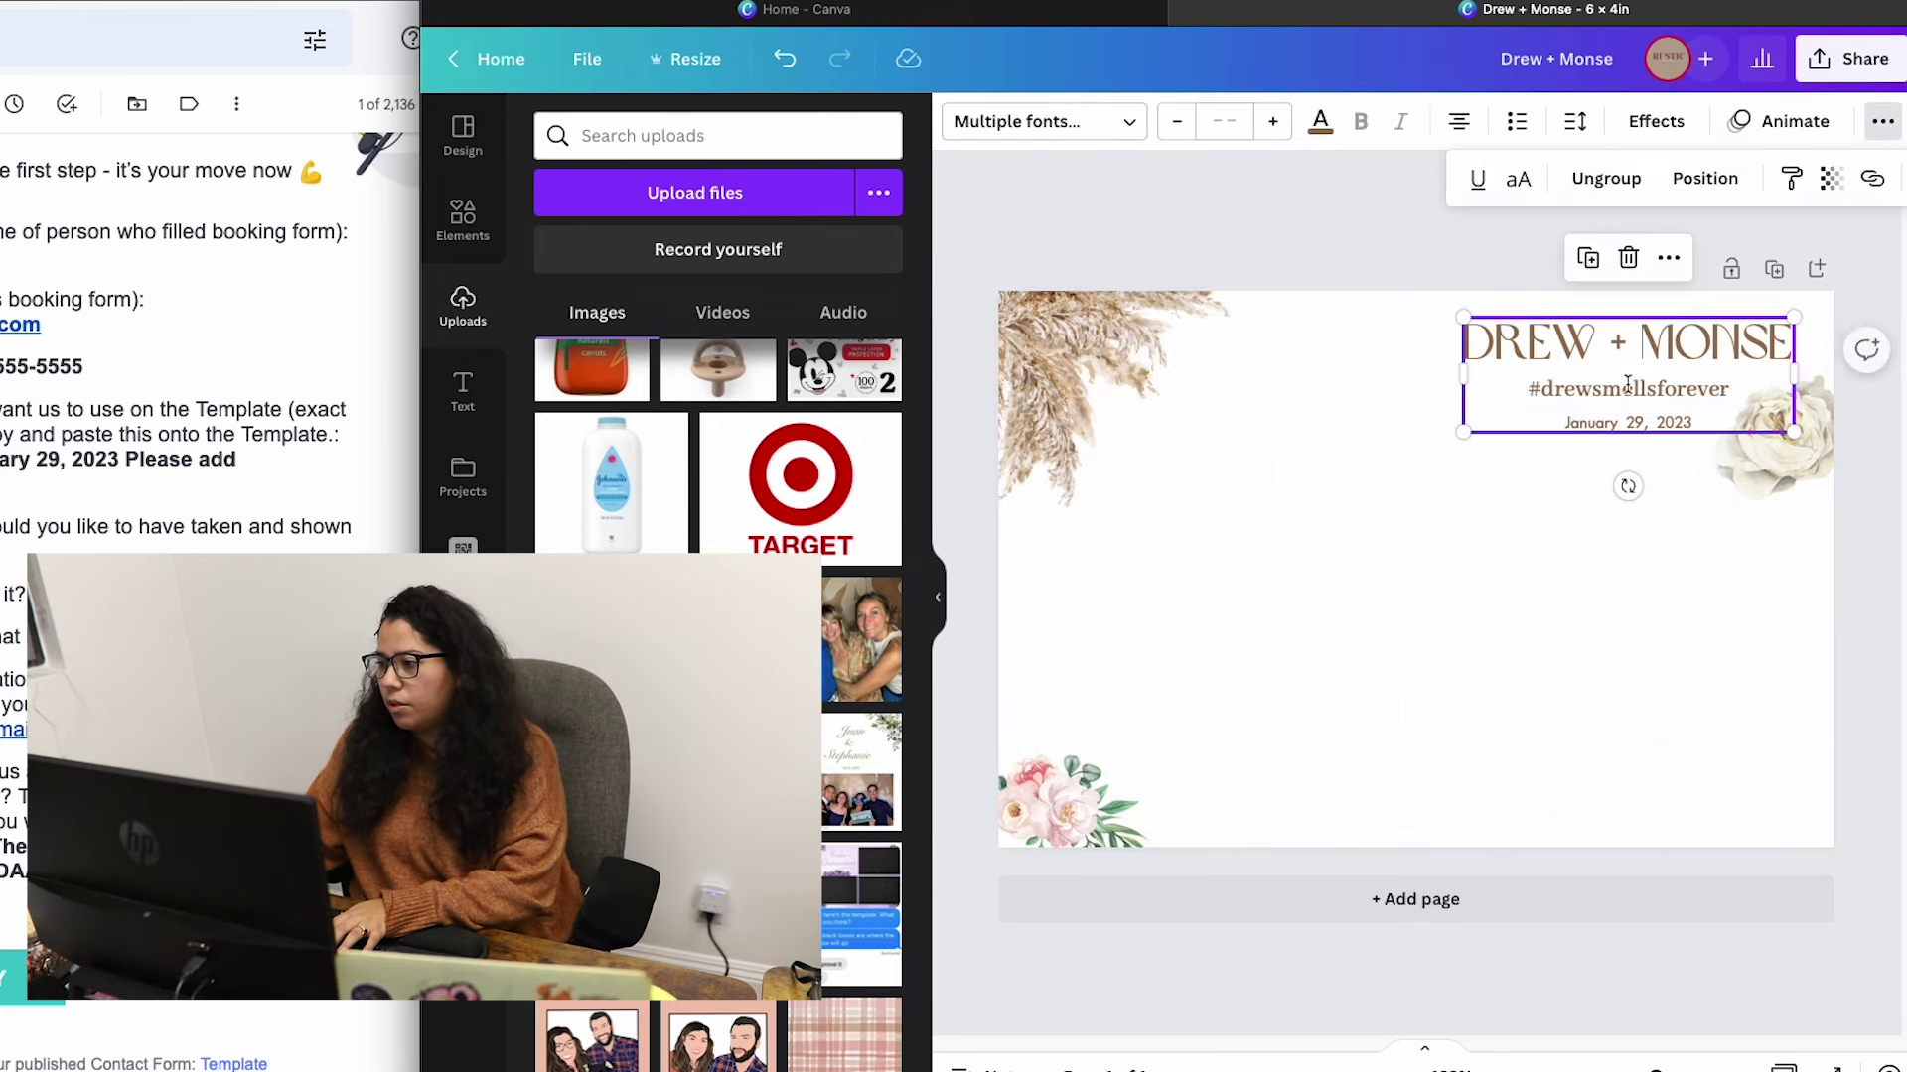
left_click_drag(1644, 362, 1628, 397)
left_click(1782, 452)
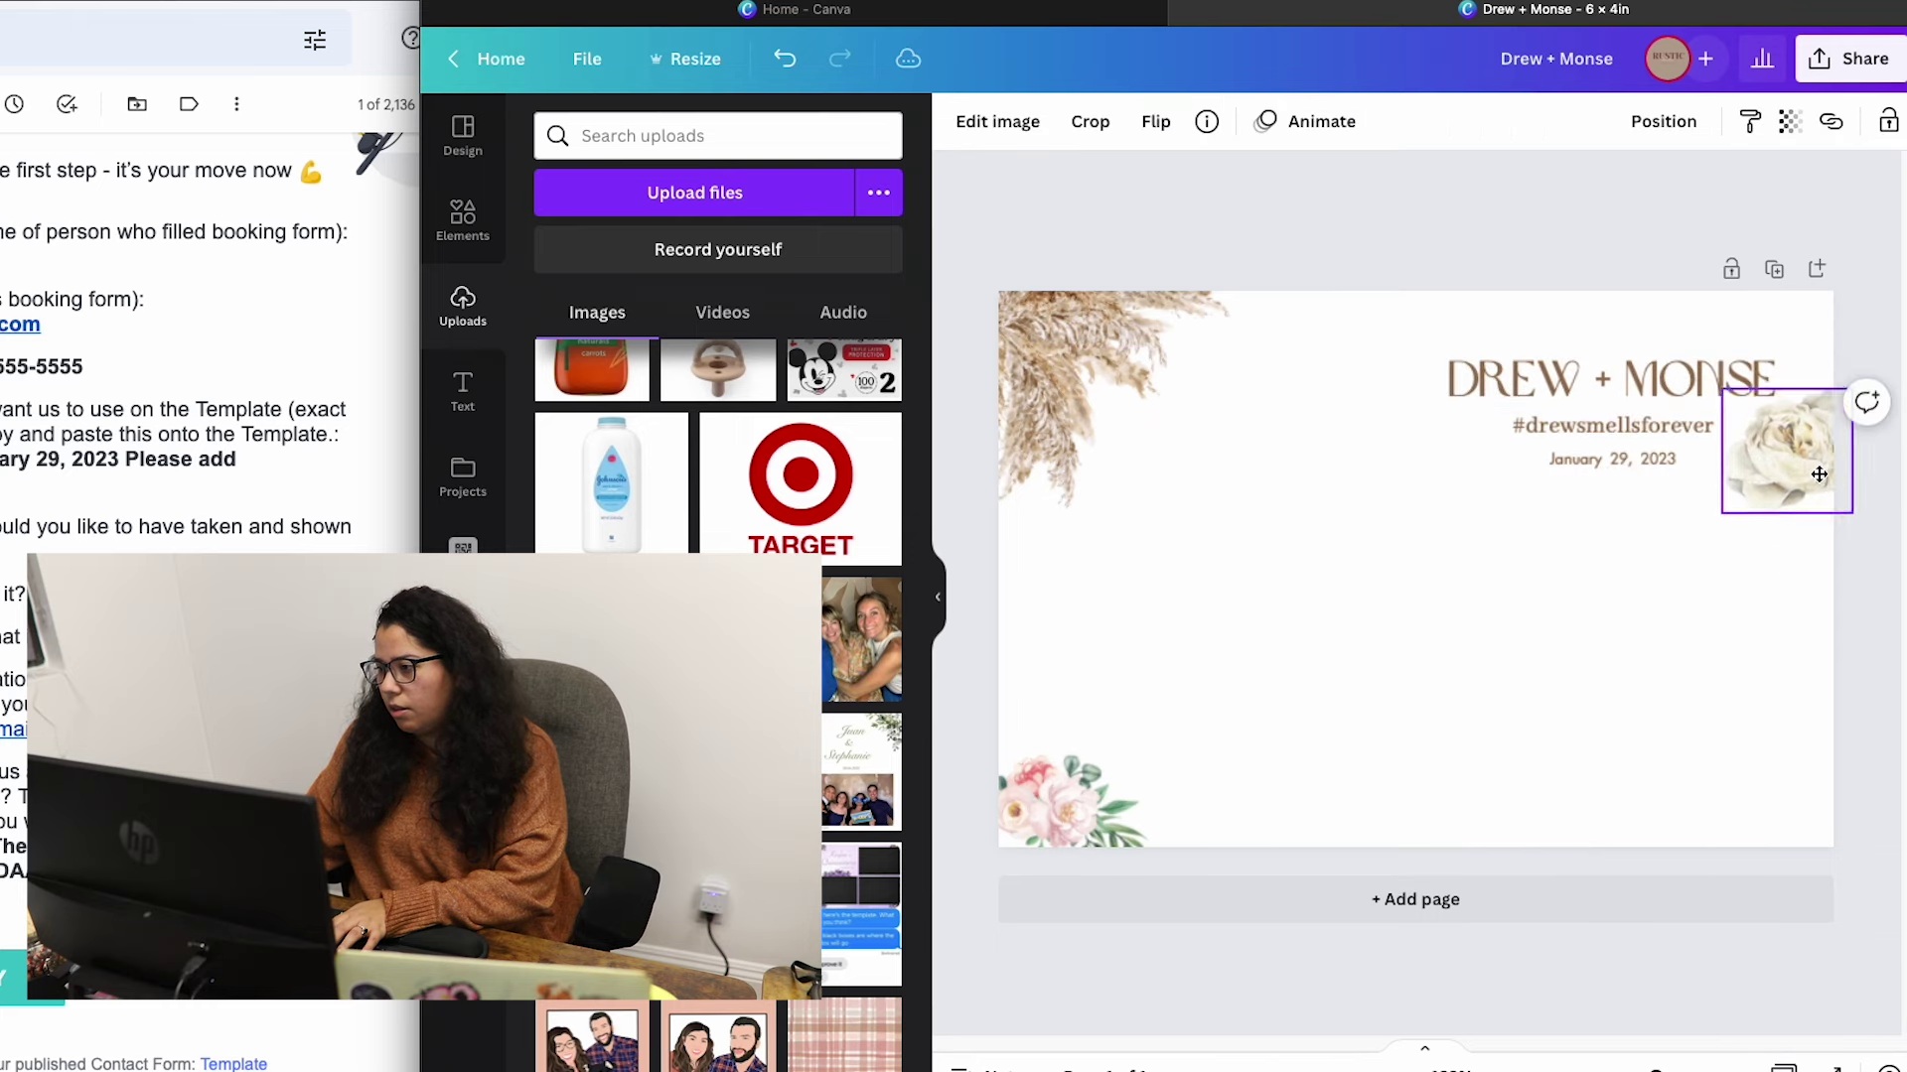
left_click(1534, 561)
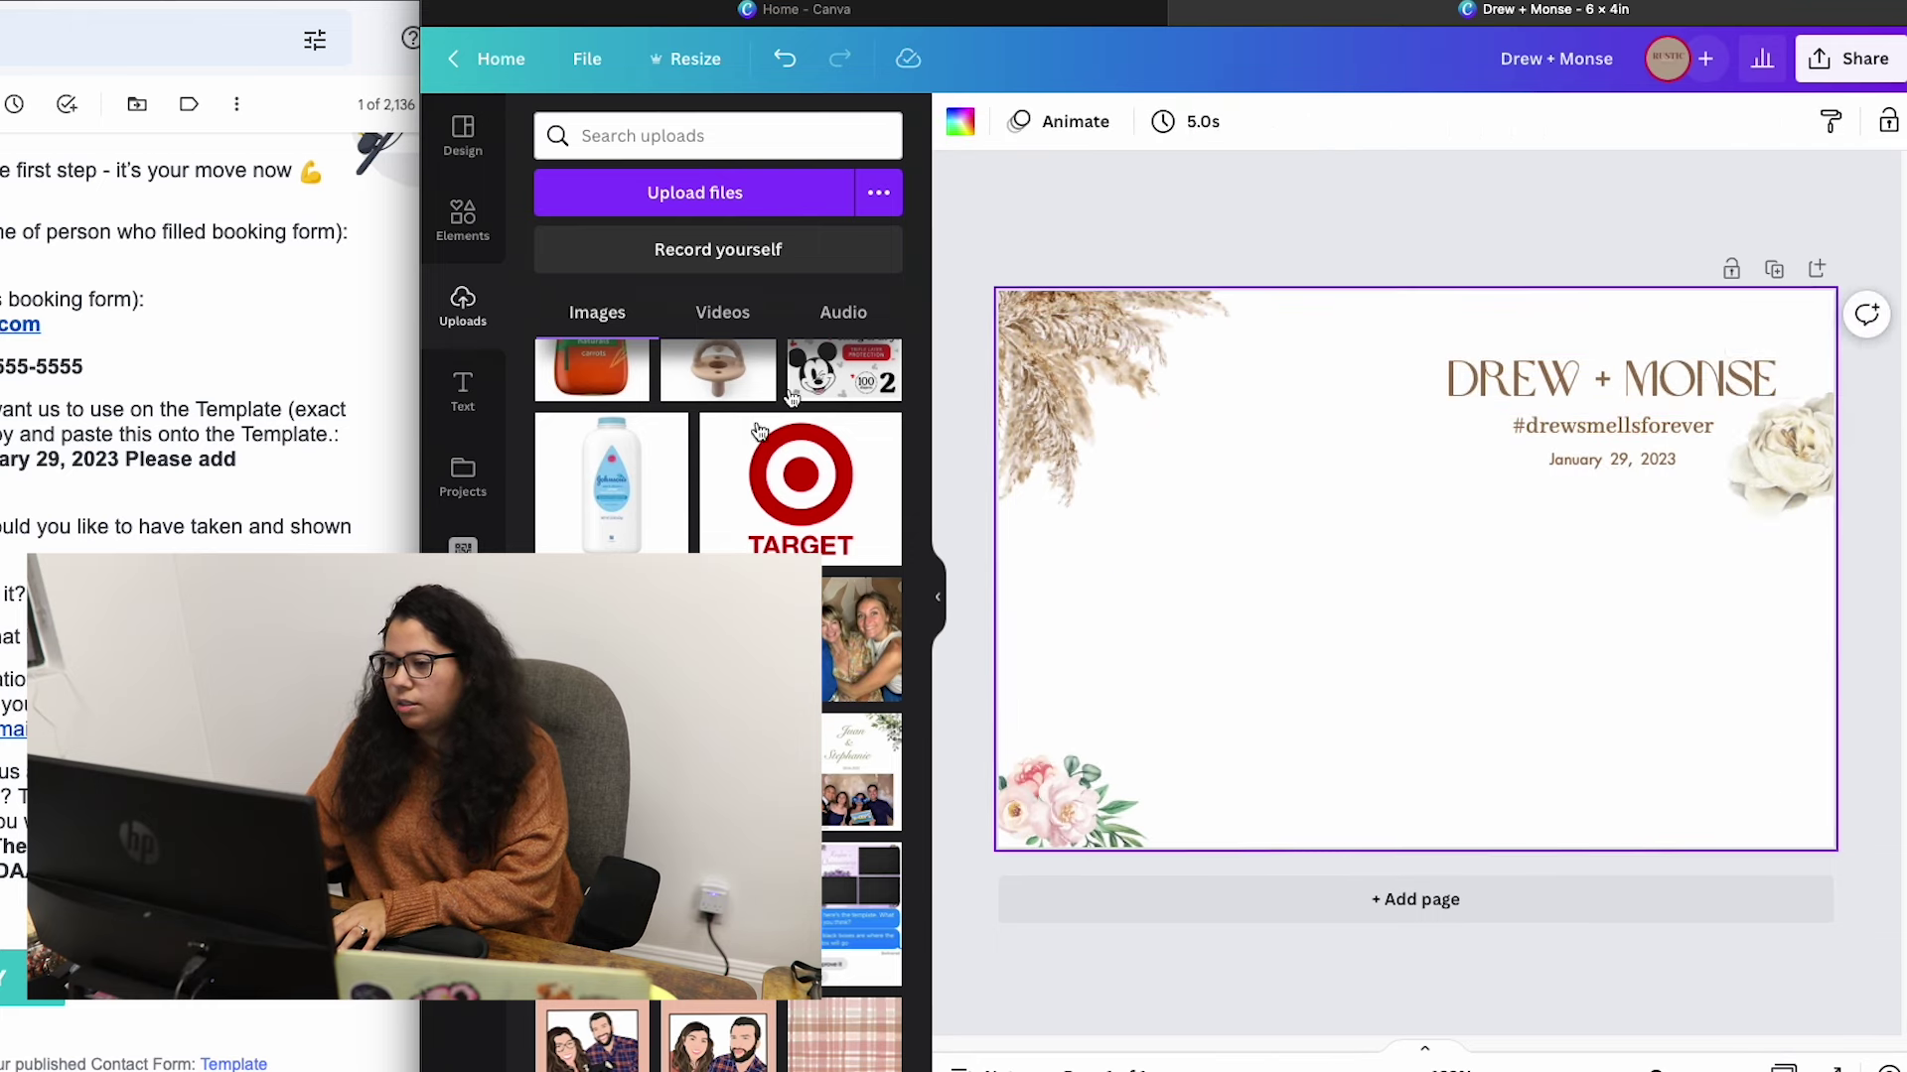
Overlay another full-page photo-strip guide, lower the text group slightly, then delete the guide.
left_click(861, 769)
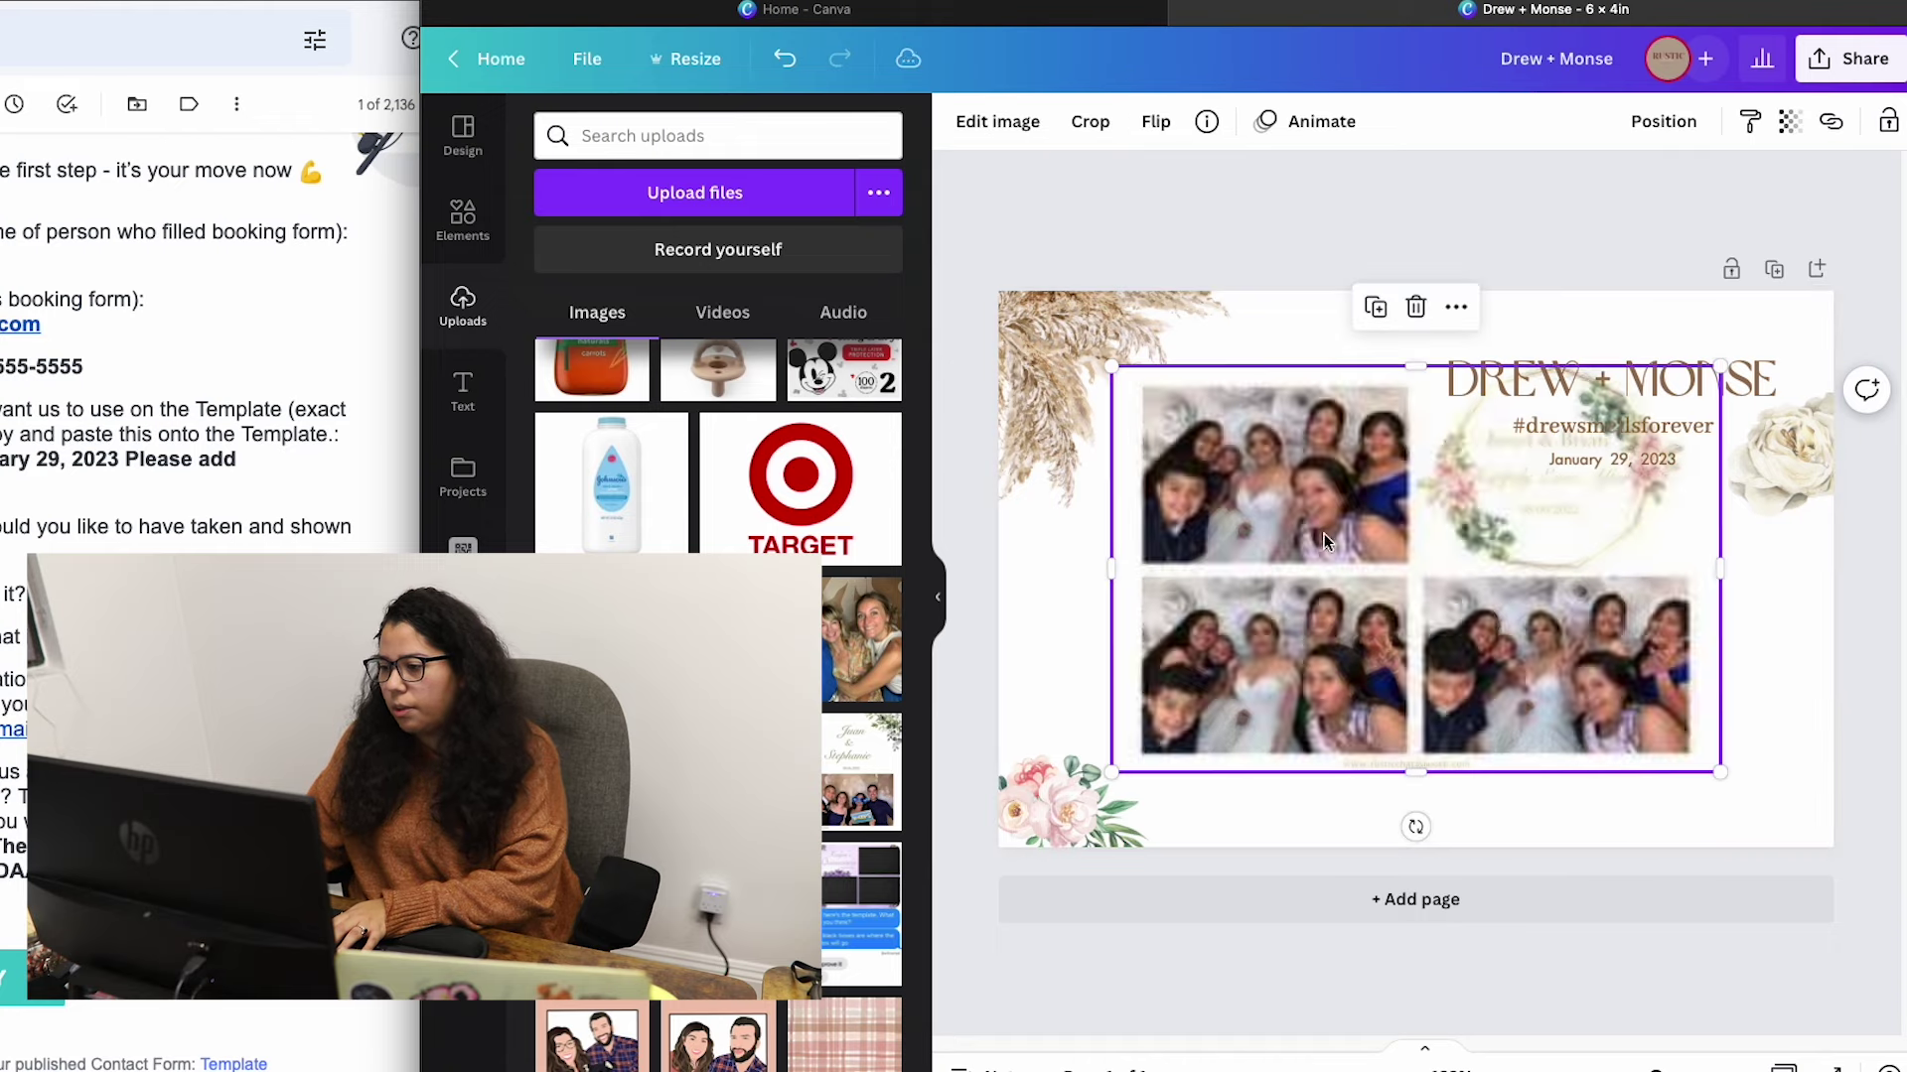
left_click_drag(1325, 533, 1205, 539)
left_click_drag(1608, 698, 1833, 847)
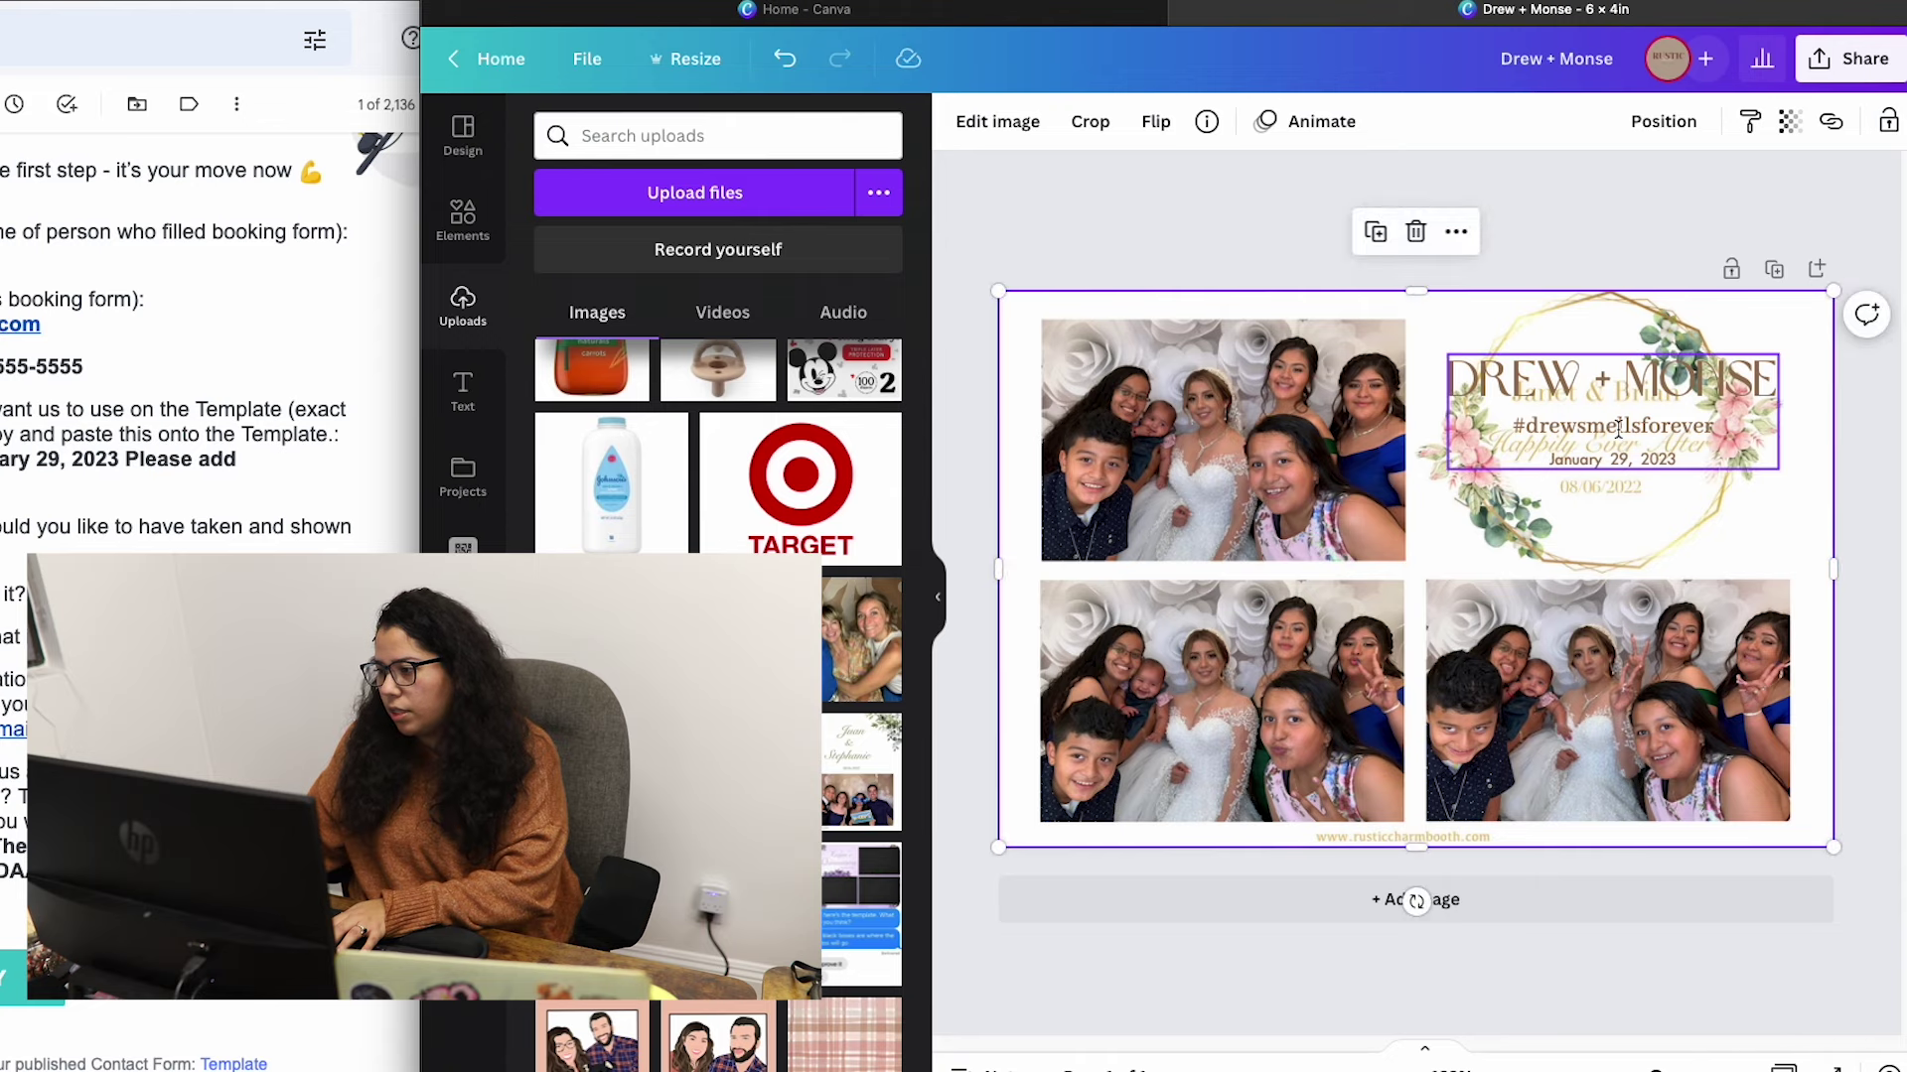
left_click_drag(1618, 429, 1618, 458)
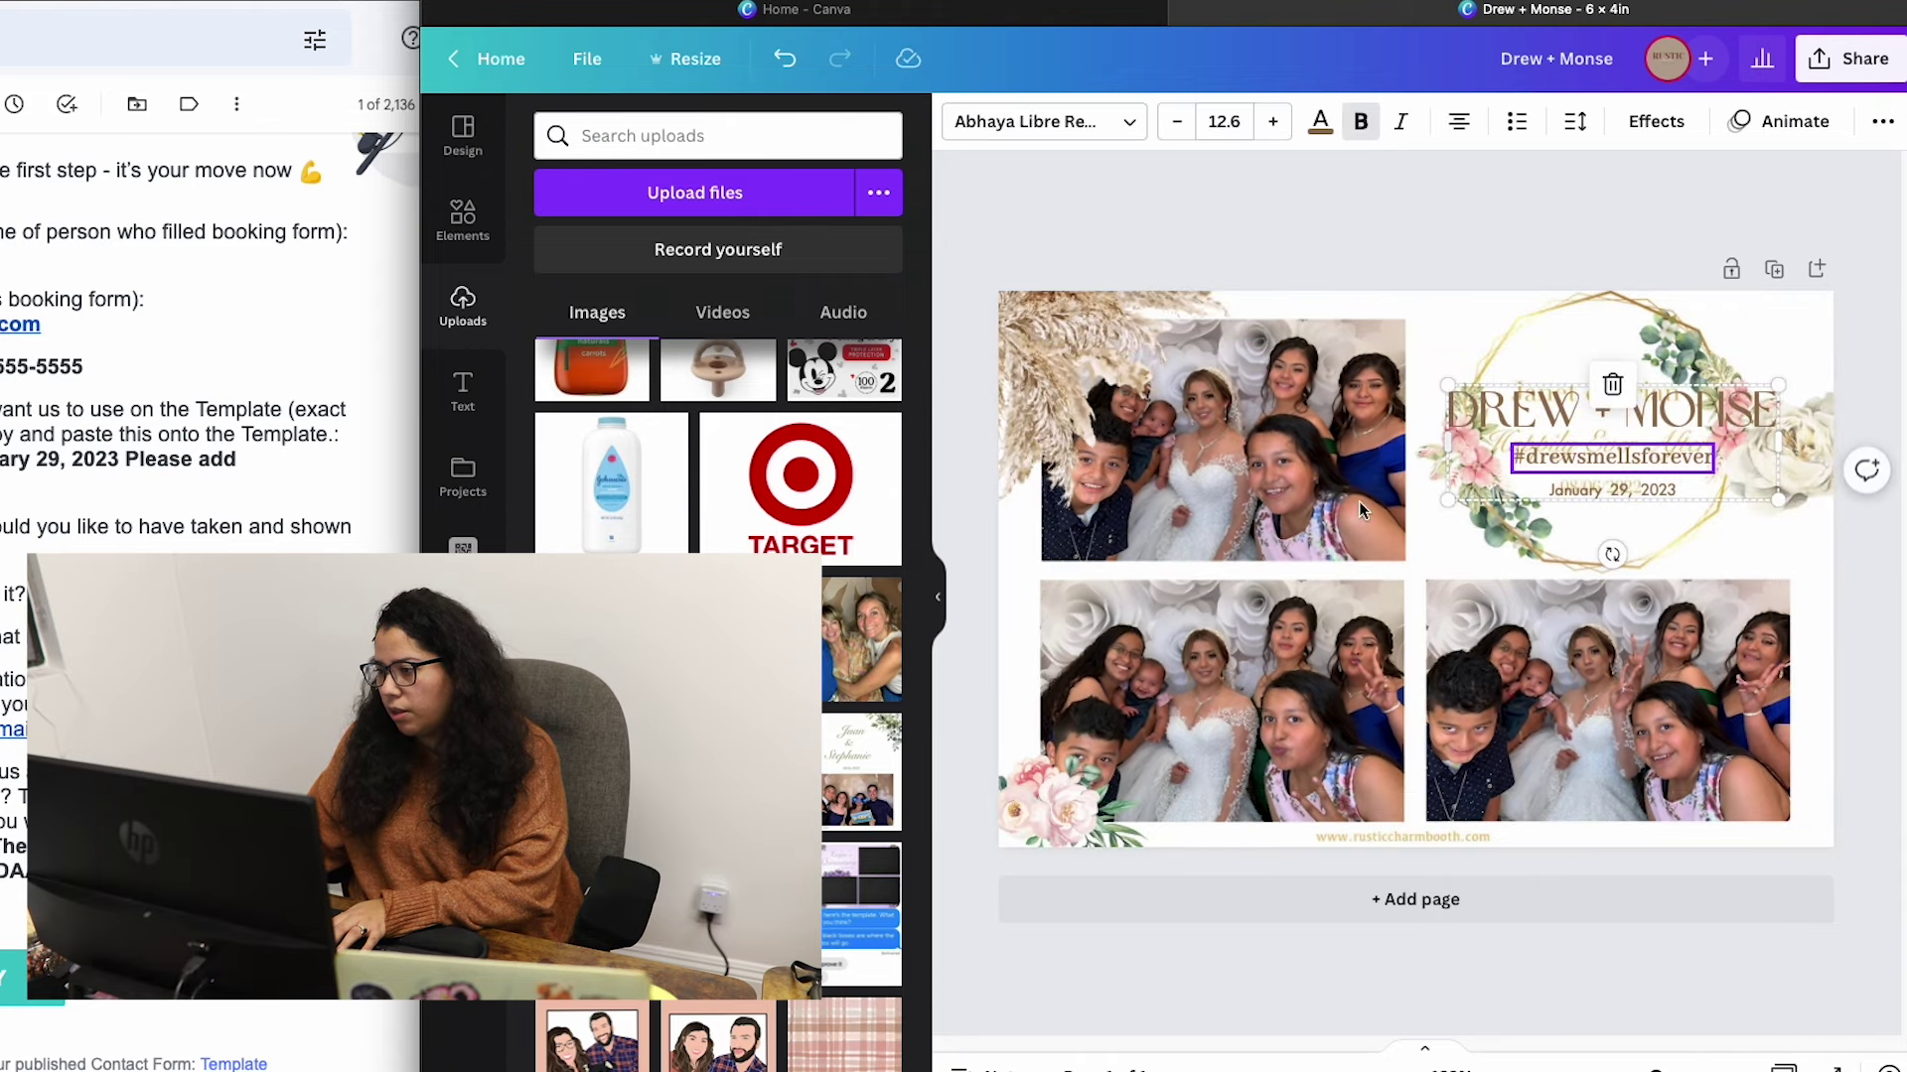
left_click(1344, 548)
key("Delete")
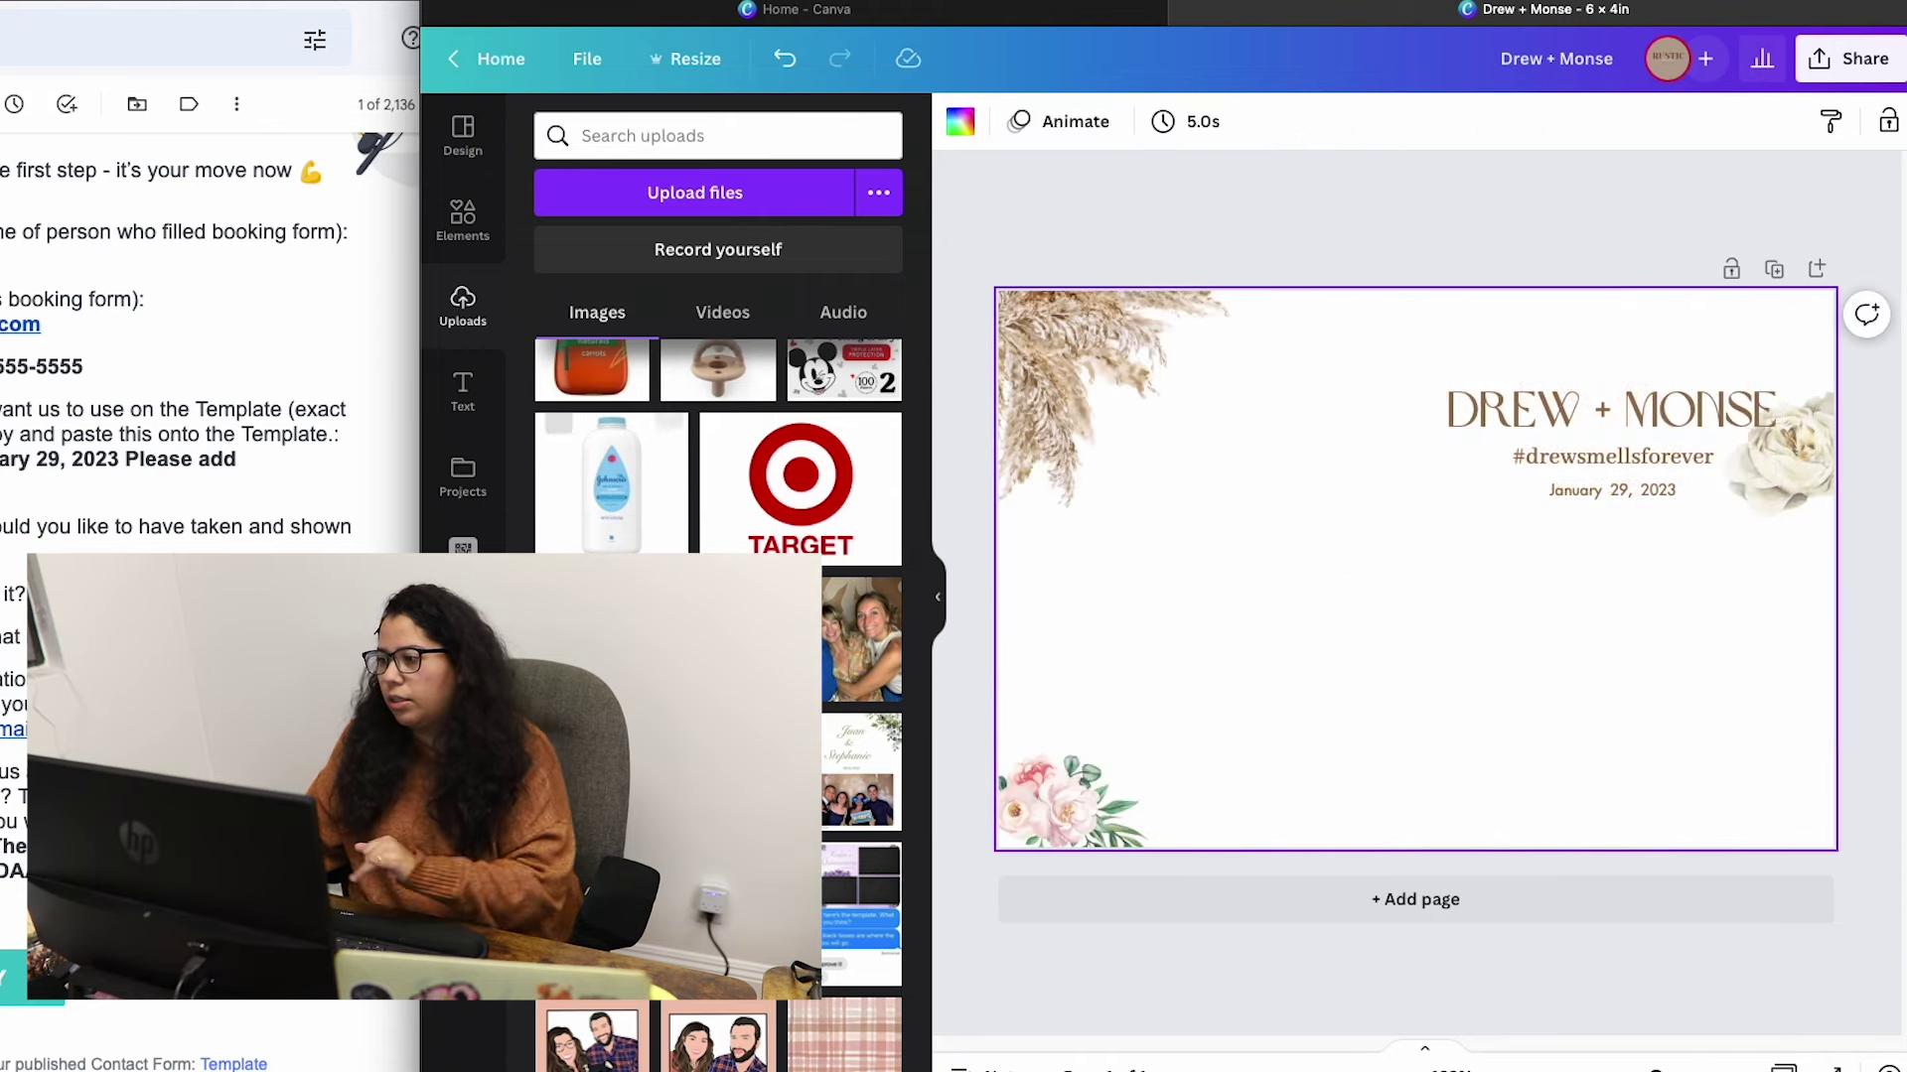
left_click(1791, 491)
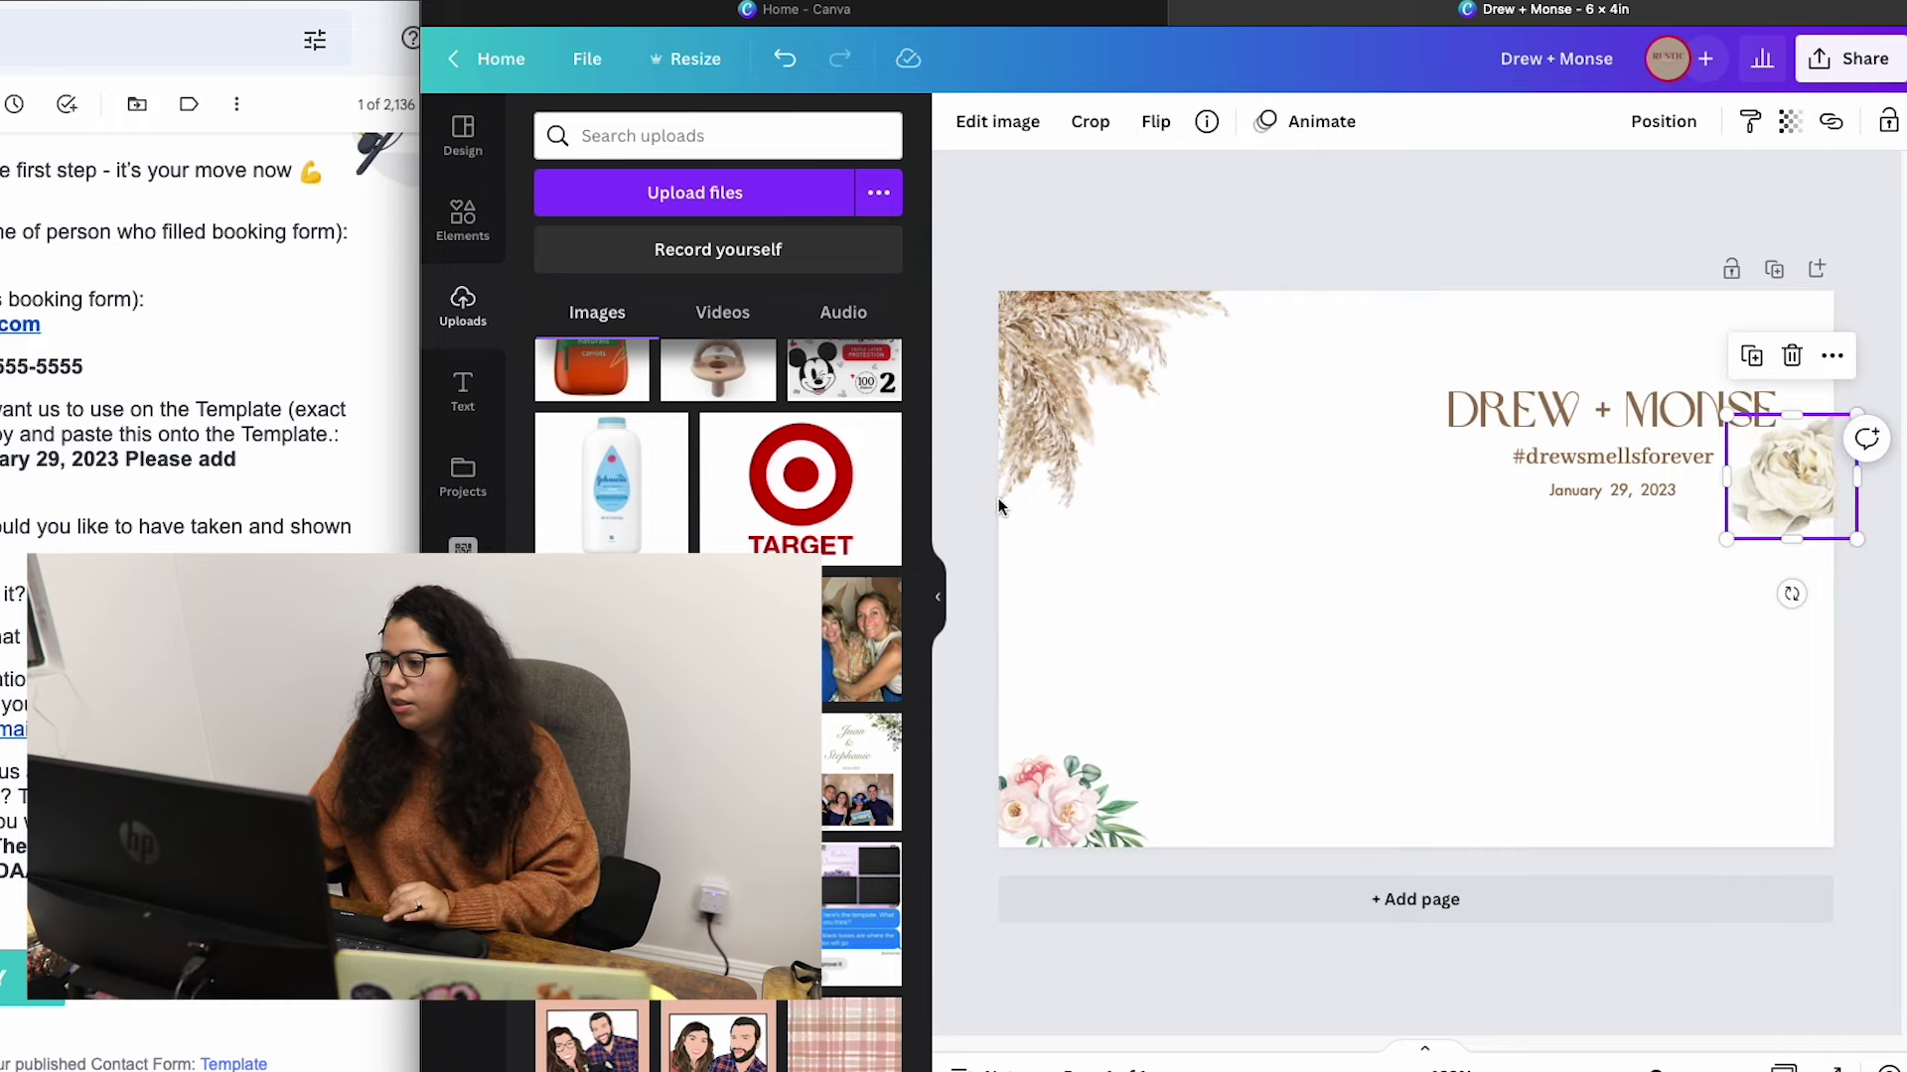
left_click(1595, 236)
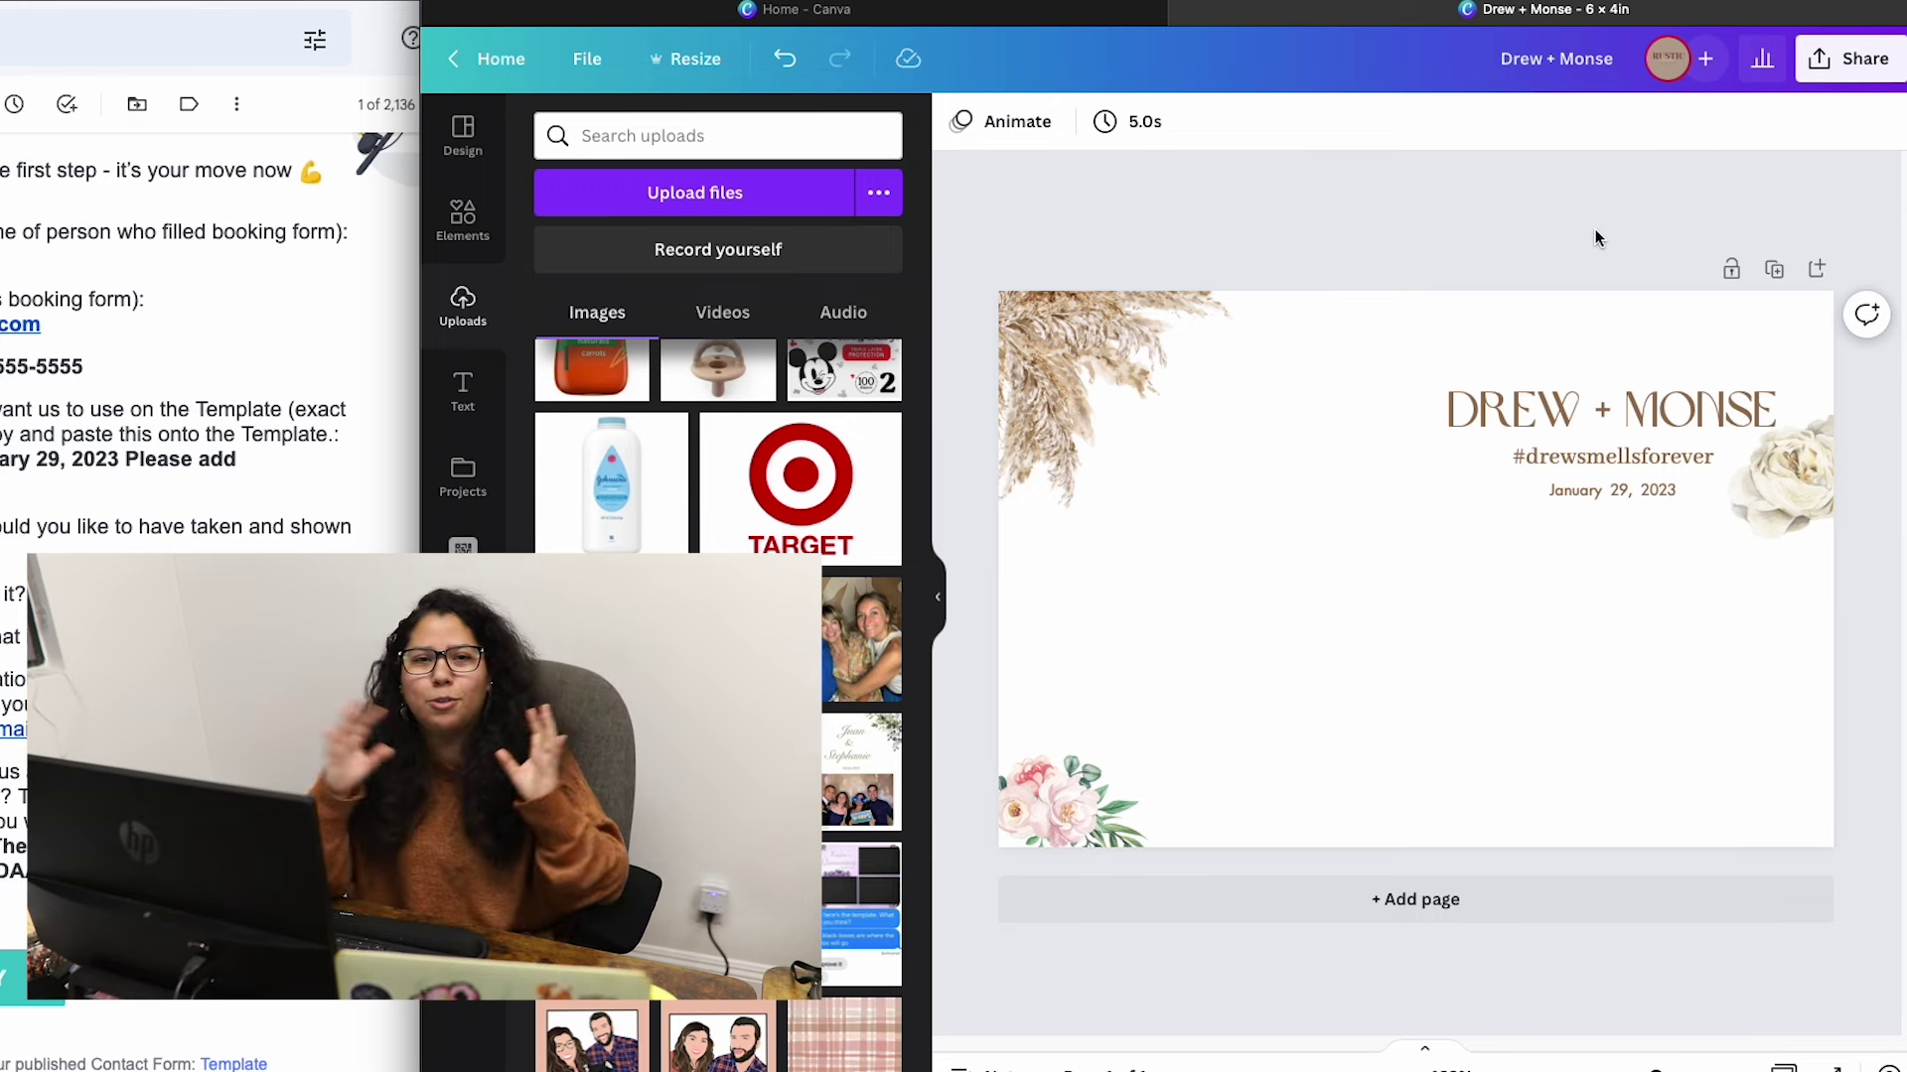
Download the Drew + Monse design as a PNG and bring up the image's Share options.
left_click(1835, 69)
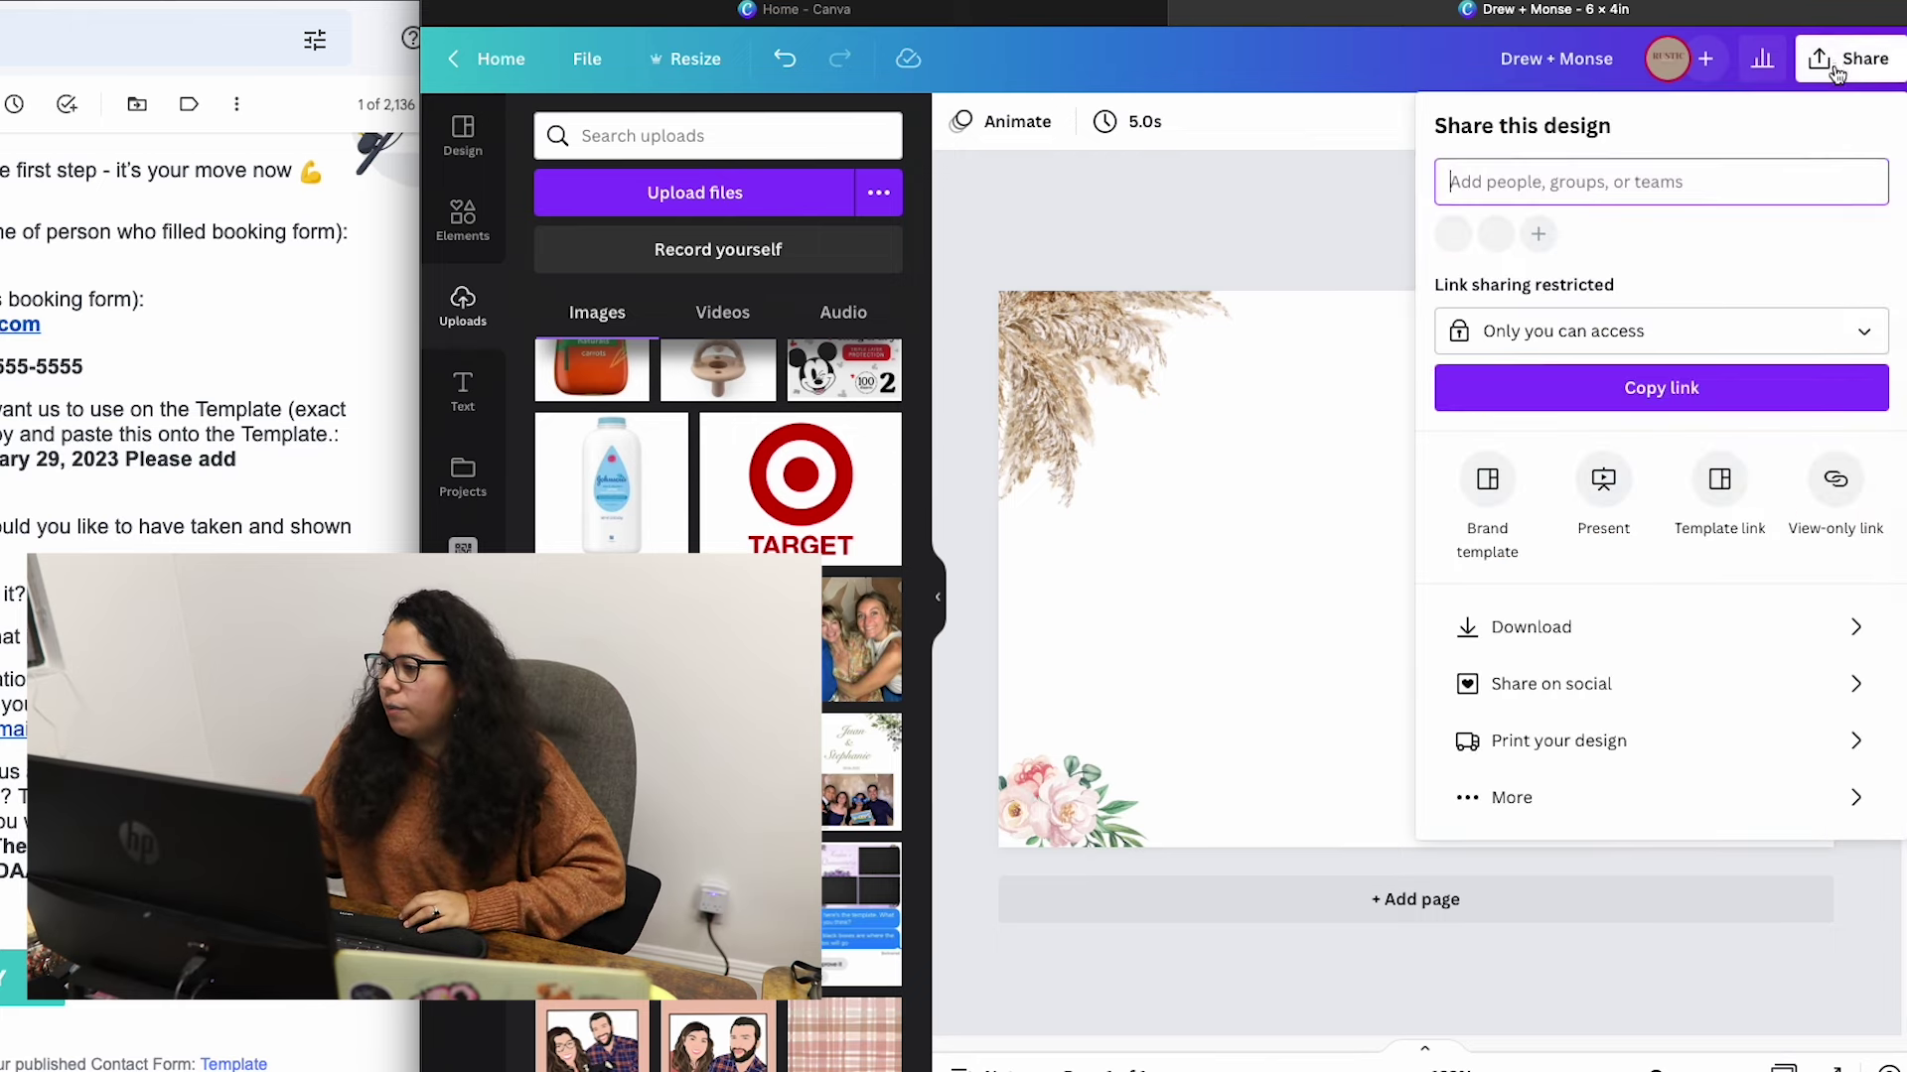
left_click(1647, 641)
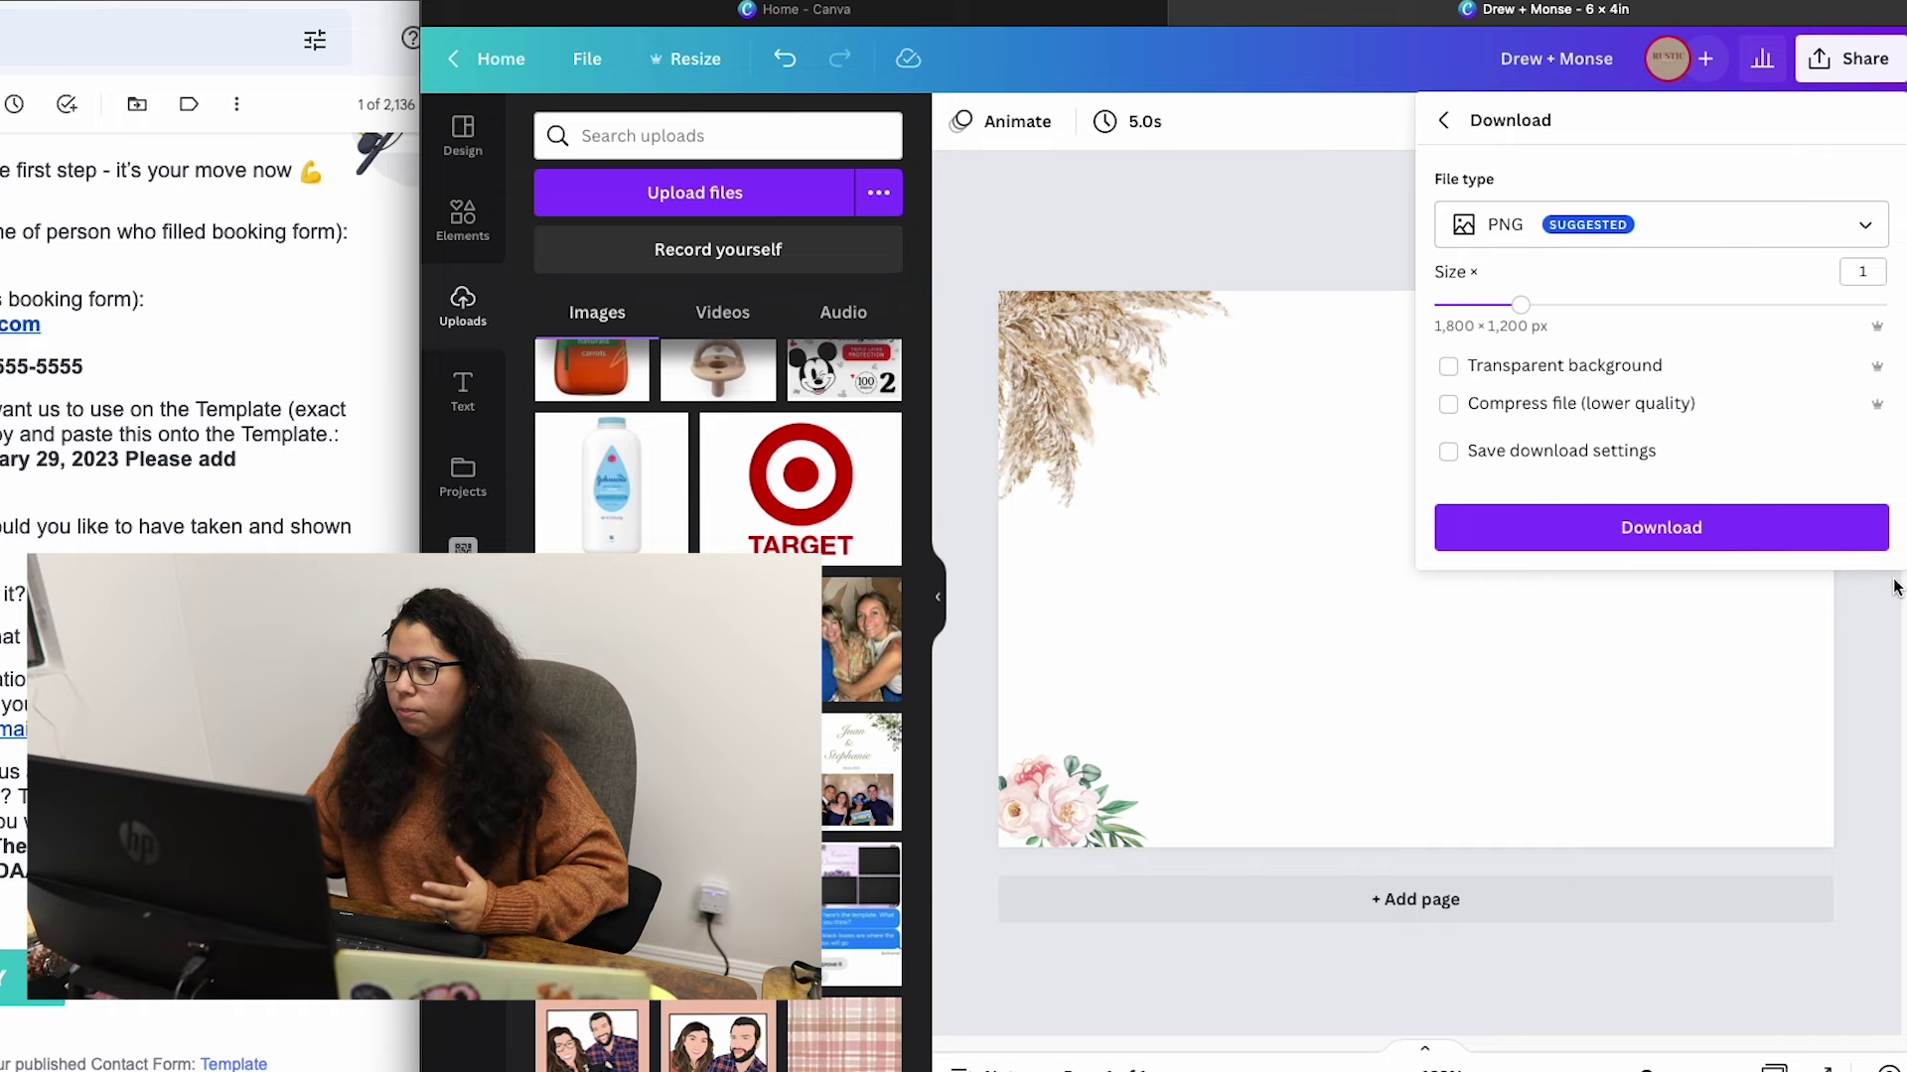
left_click(1740, 531)
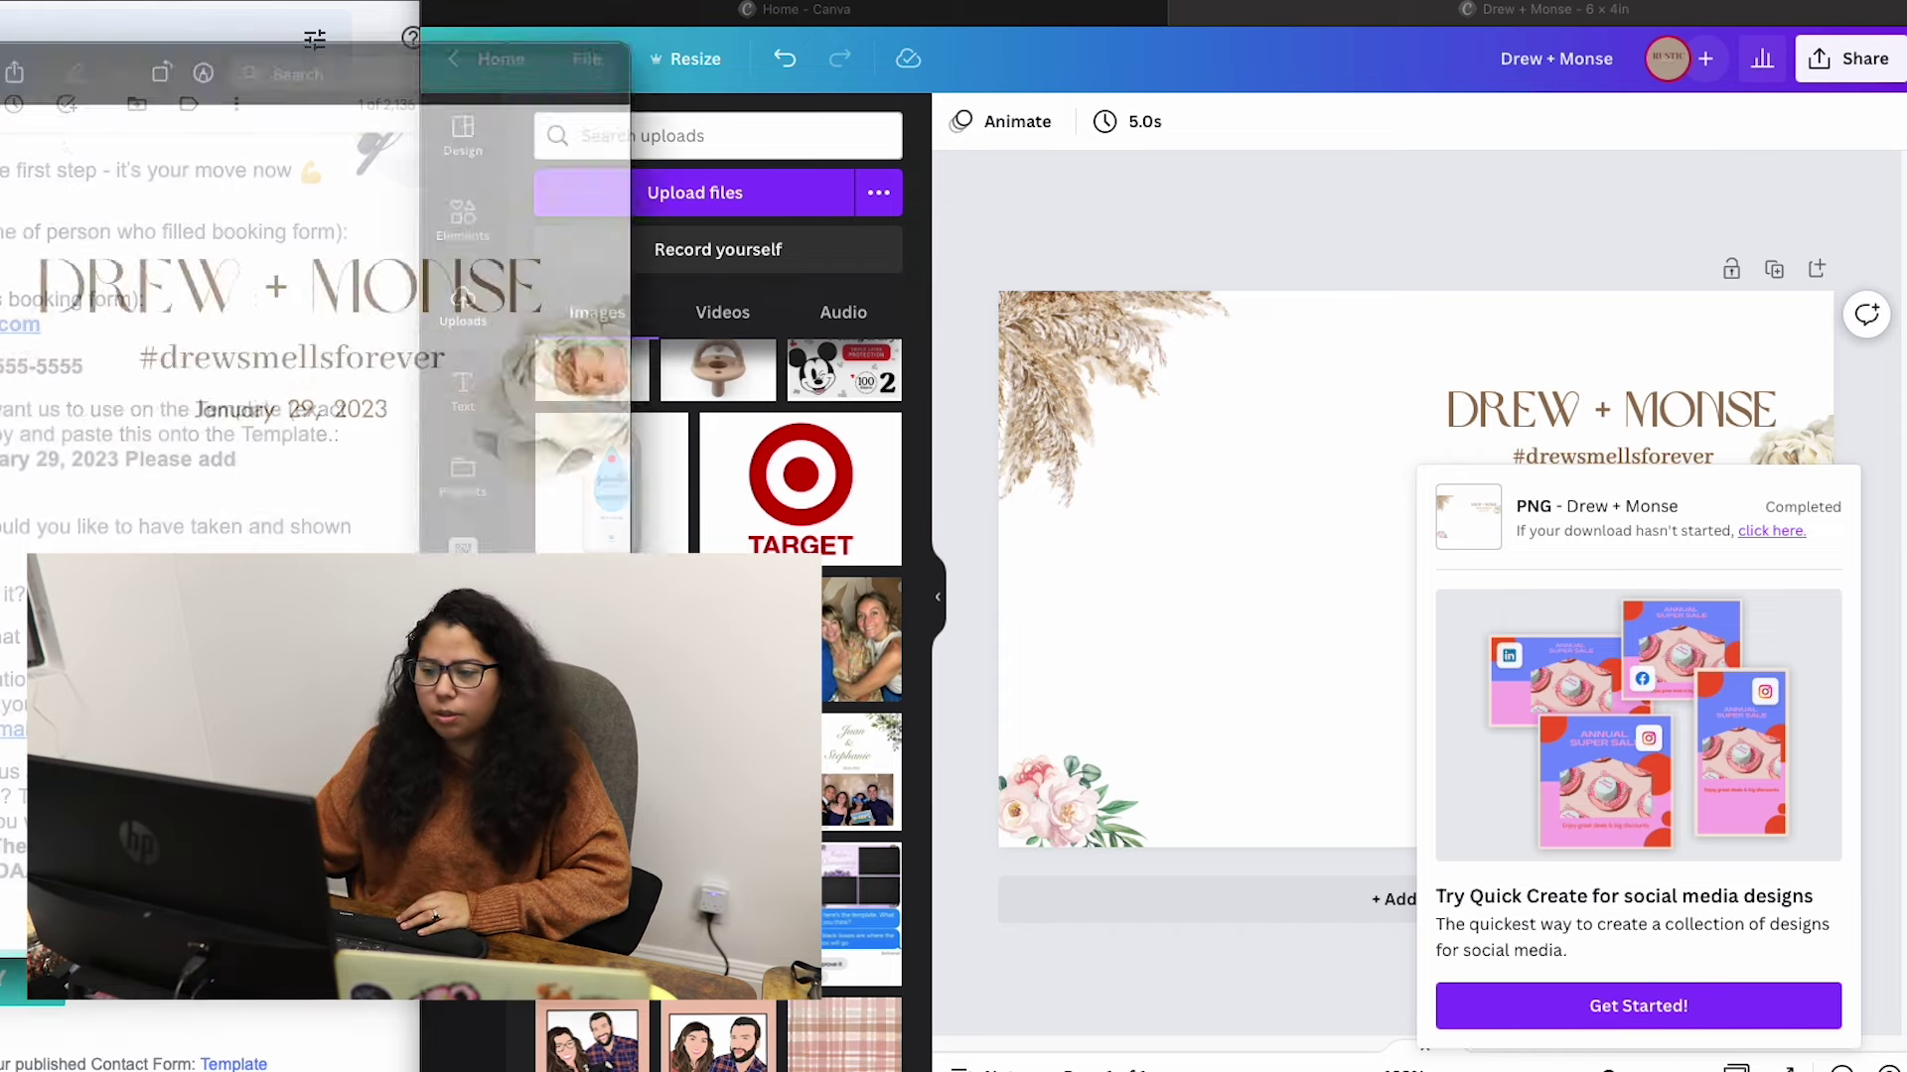
left_click(586, 103)
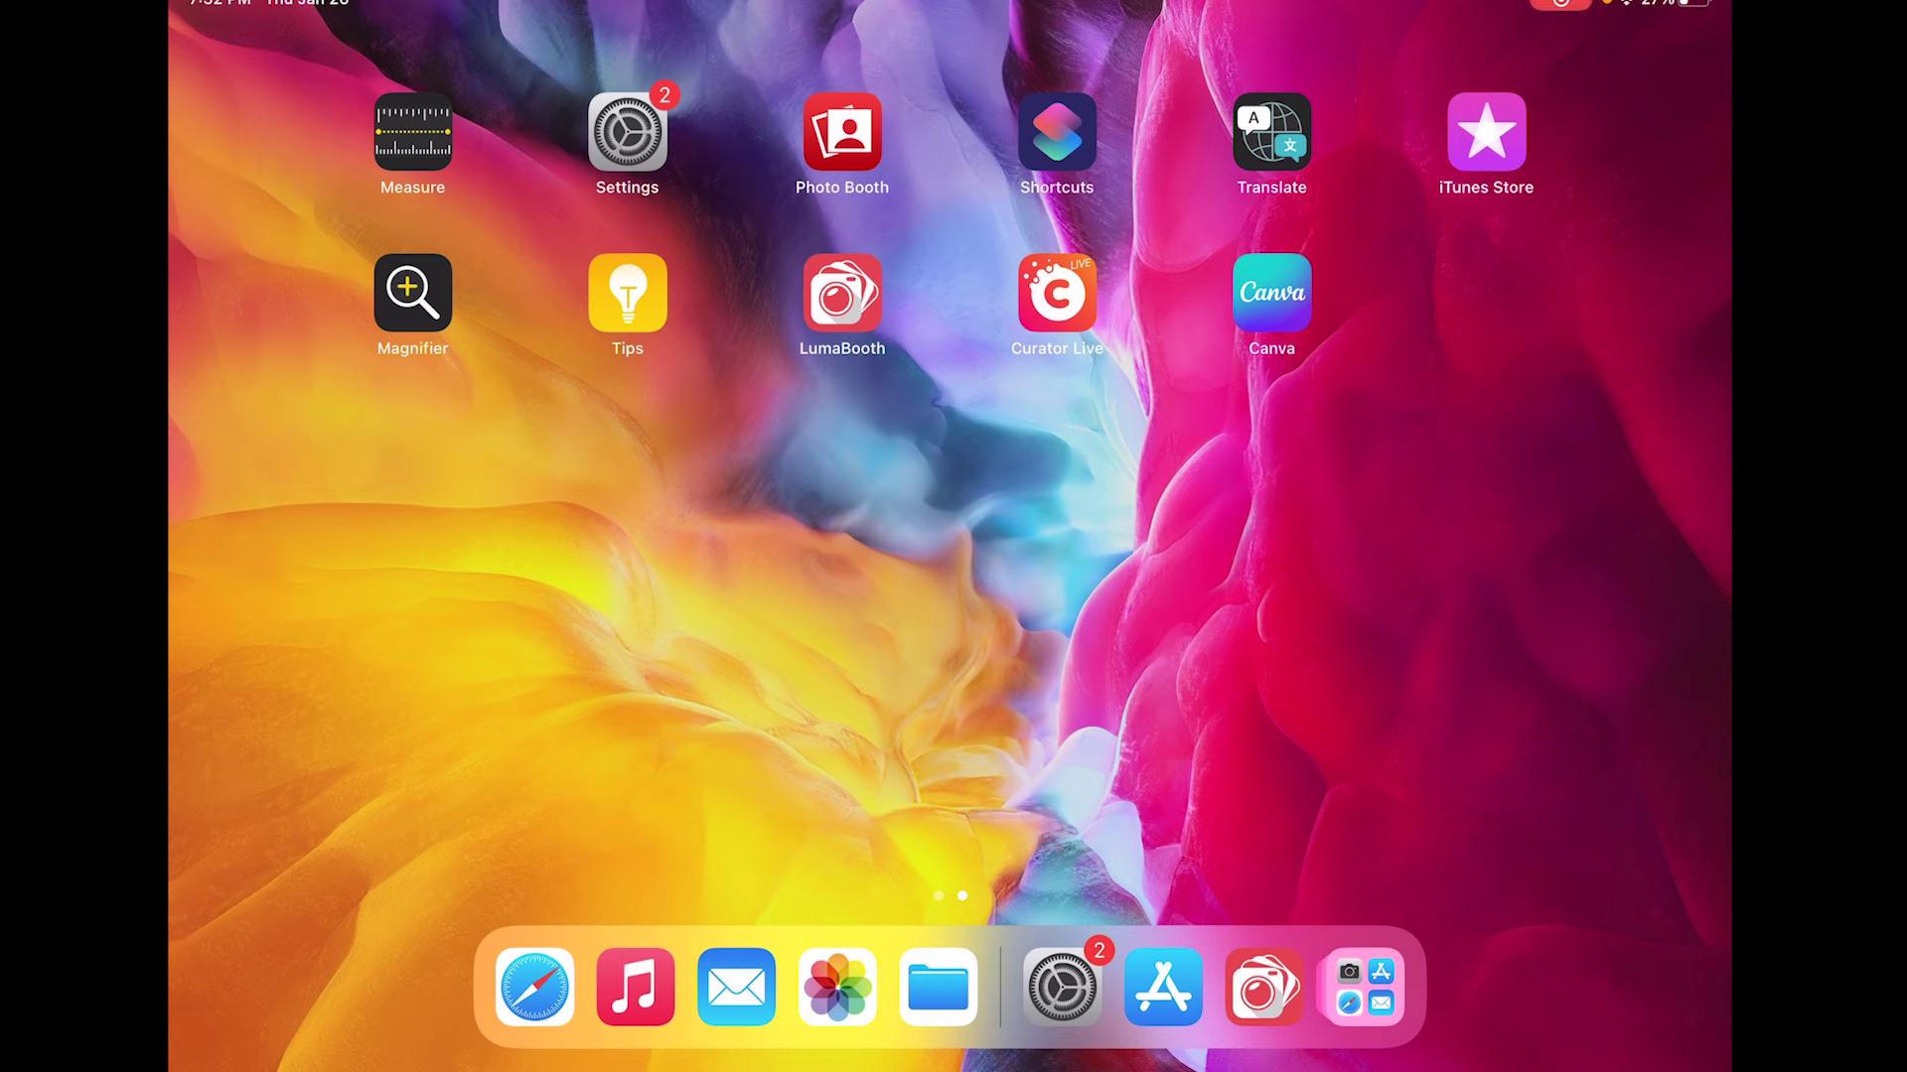
Launch LumaBooth, preview the drew event and pull down its settings menu.
left_click(842, 293)
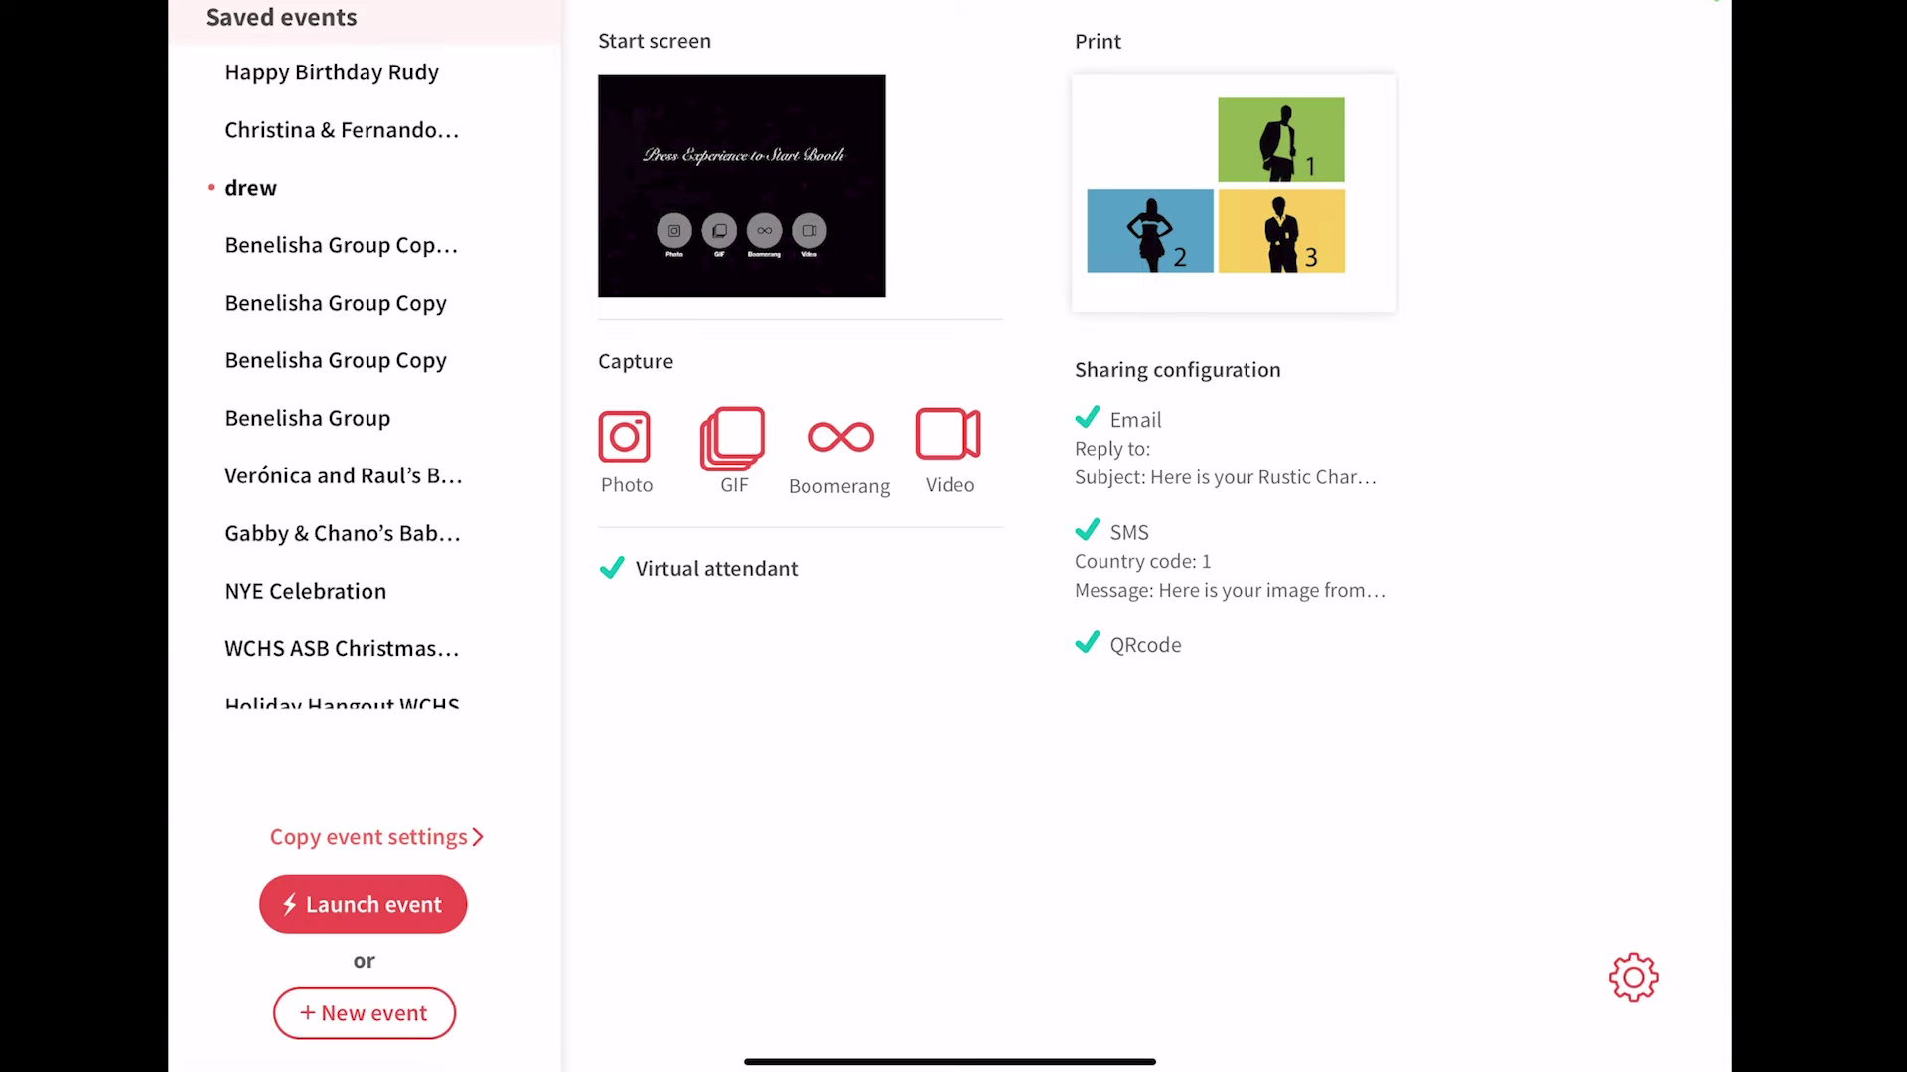
left_click(362, 905)
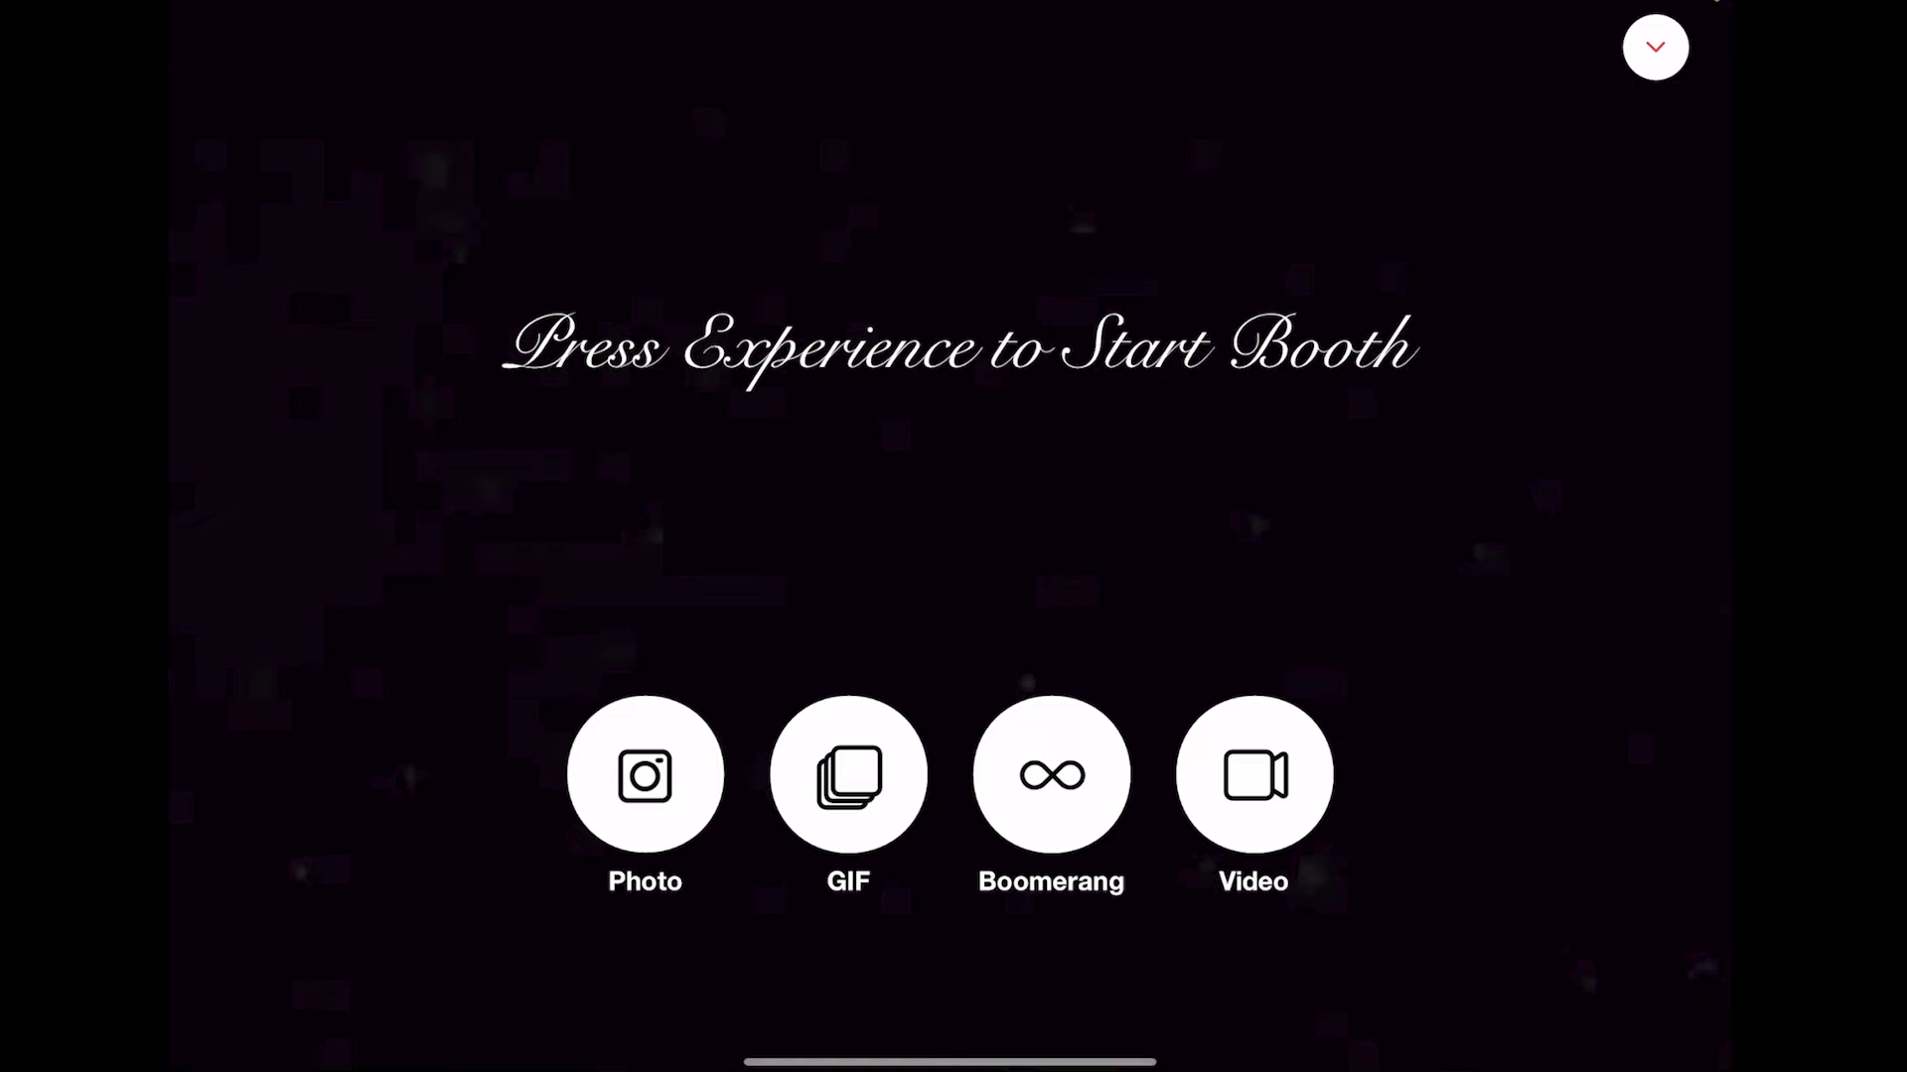
left_click(1654, 46)
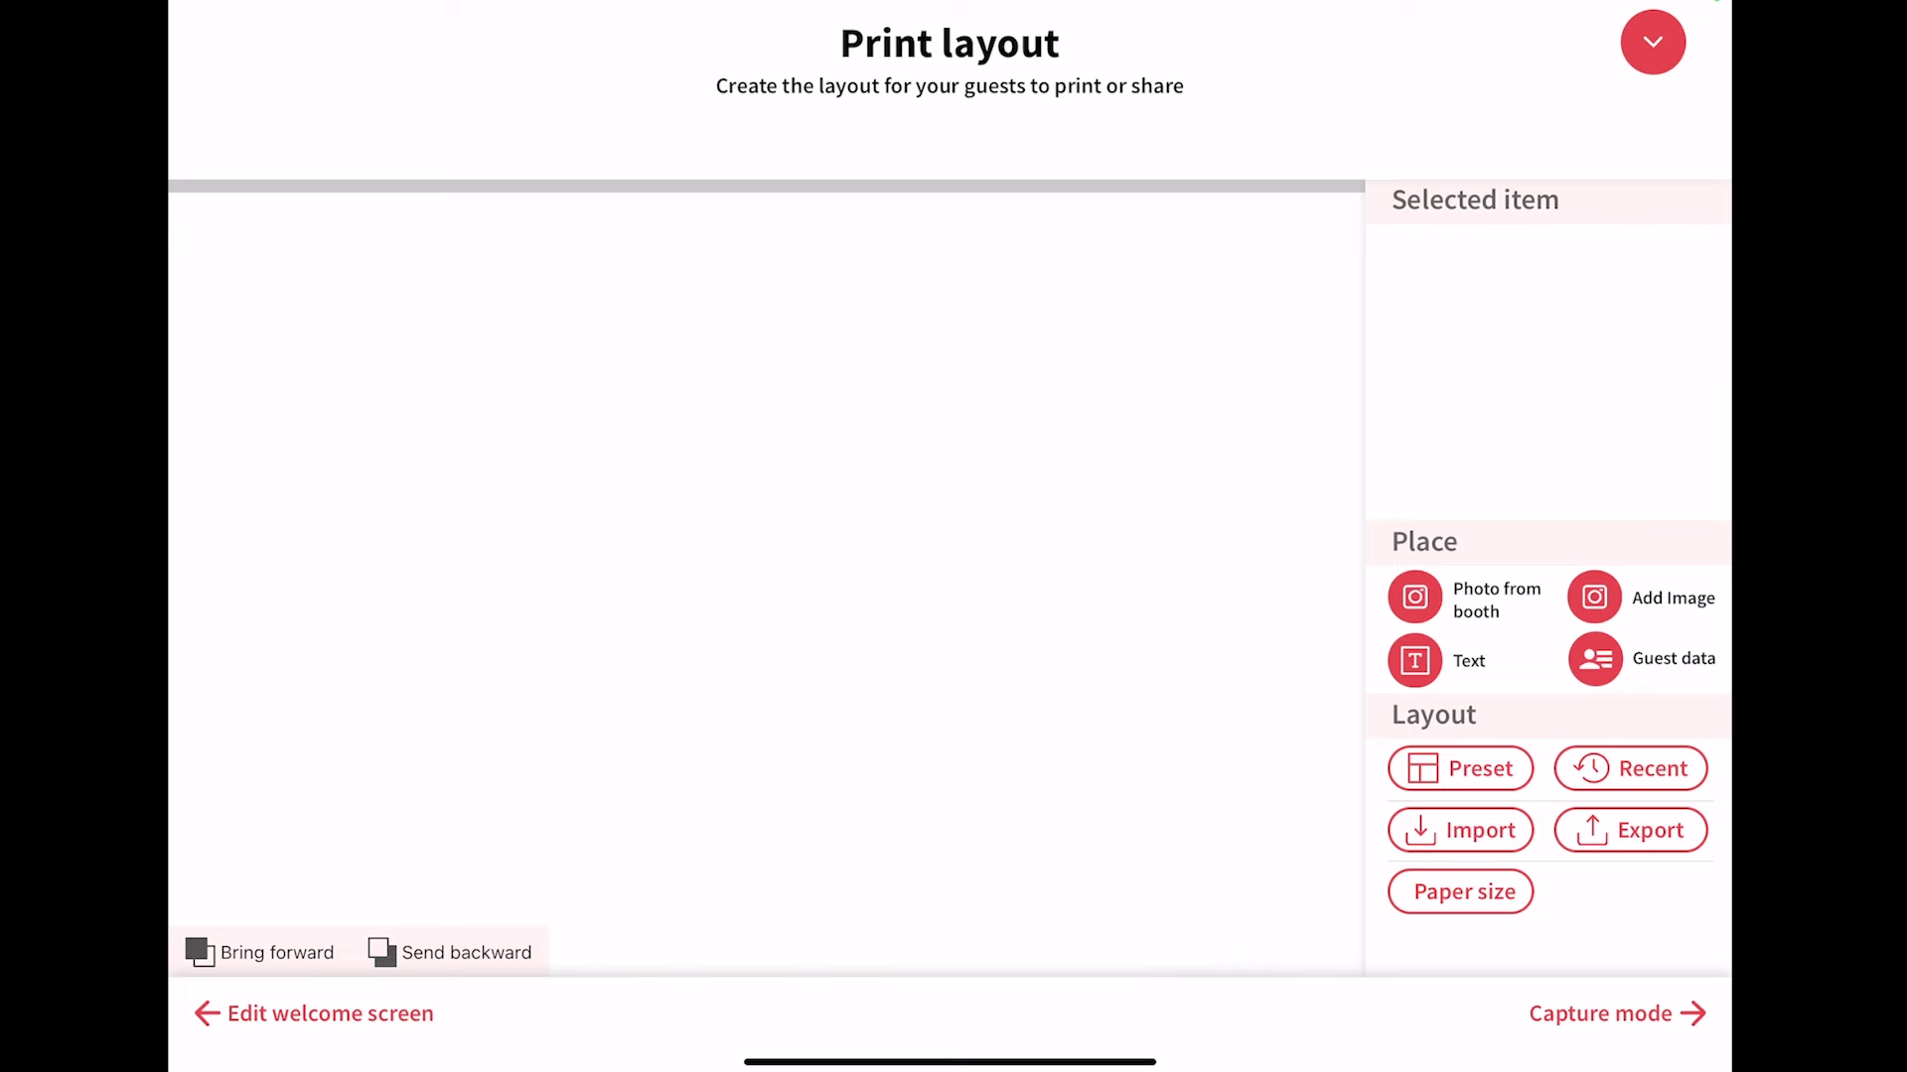
Apply the three-photo preset print layout.
left_click(1460, 769)
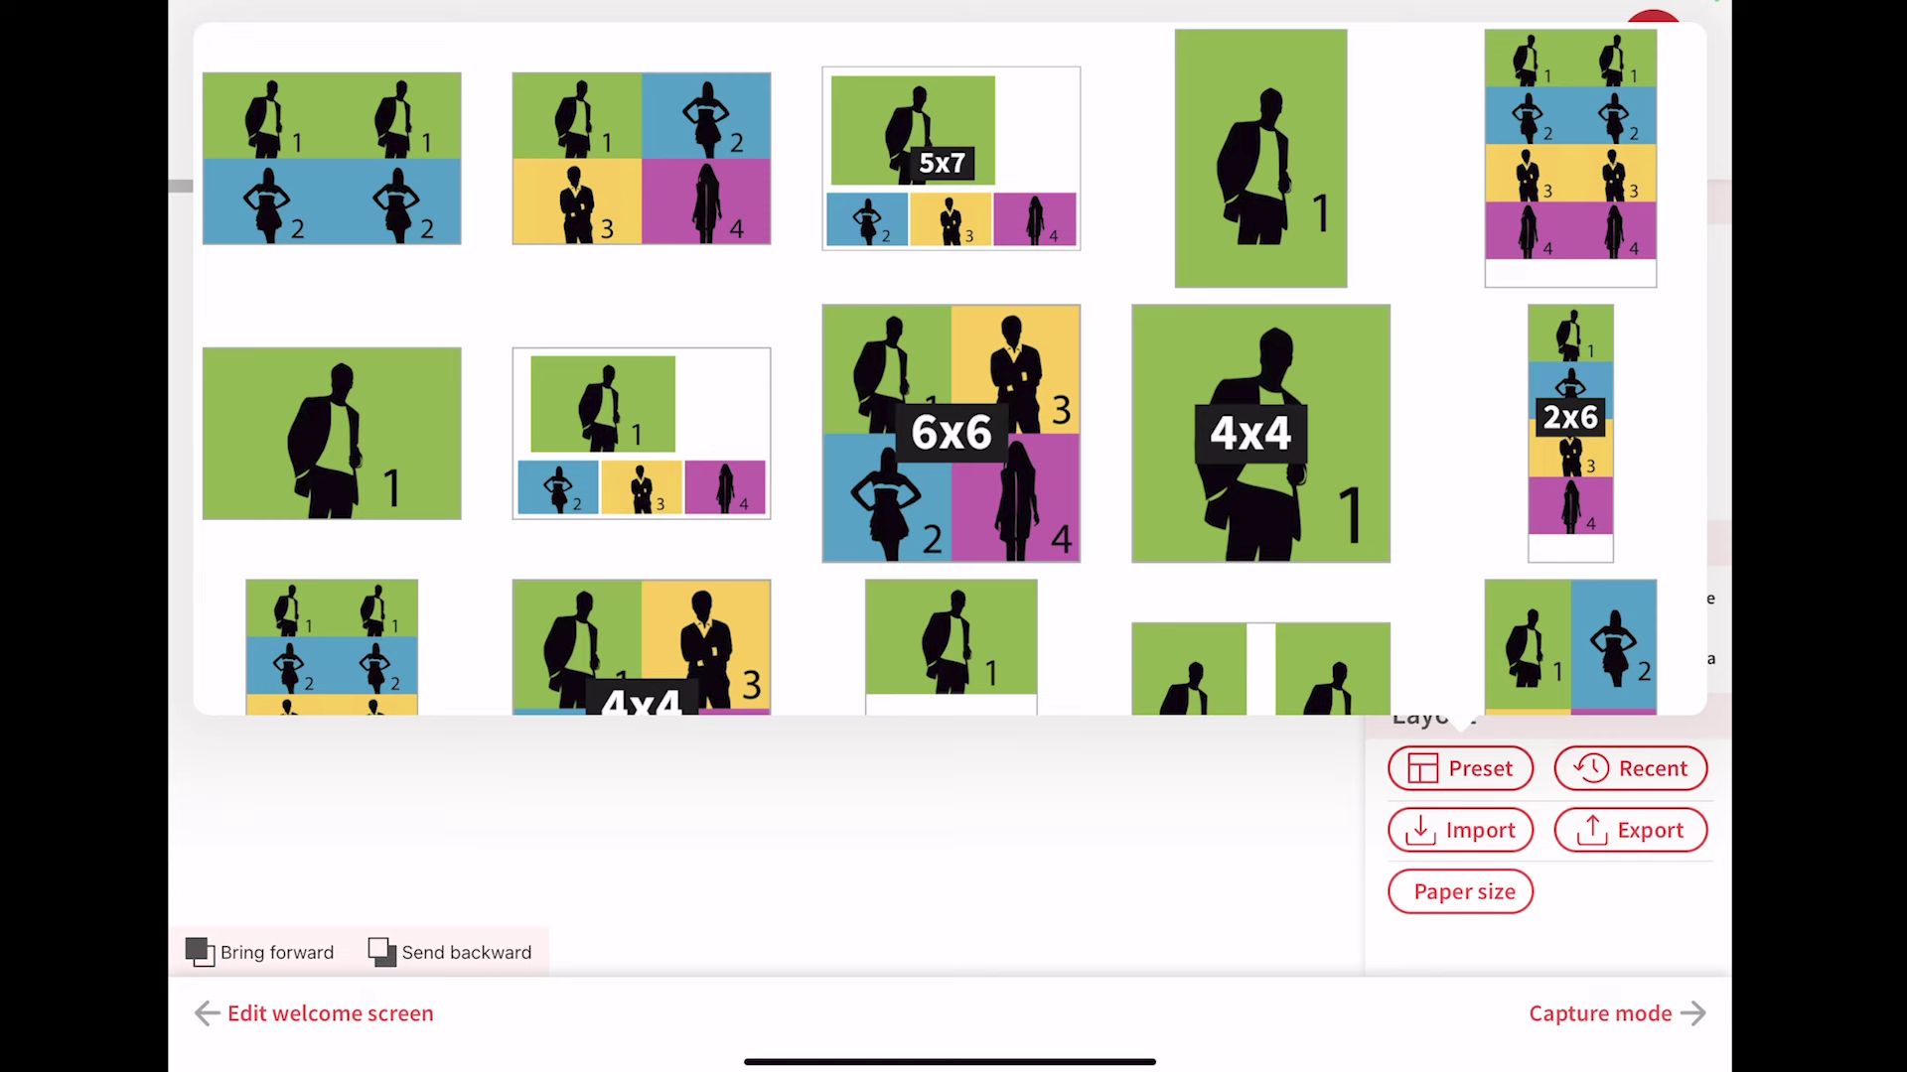
scroll(950, 398, "down", 5)
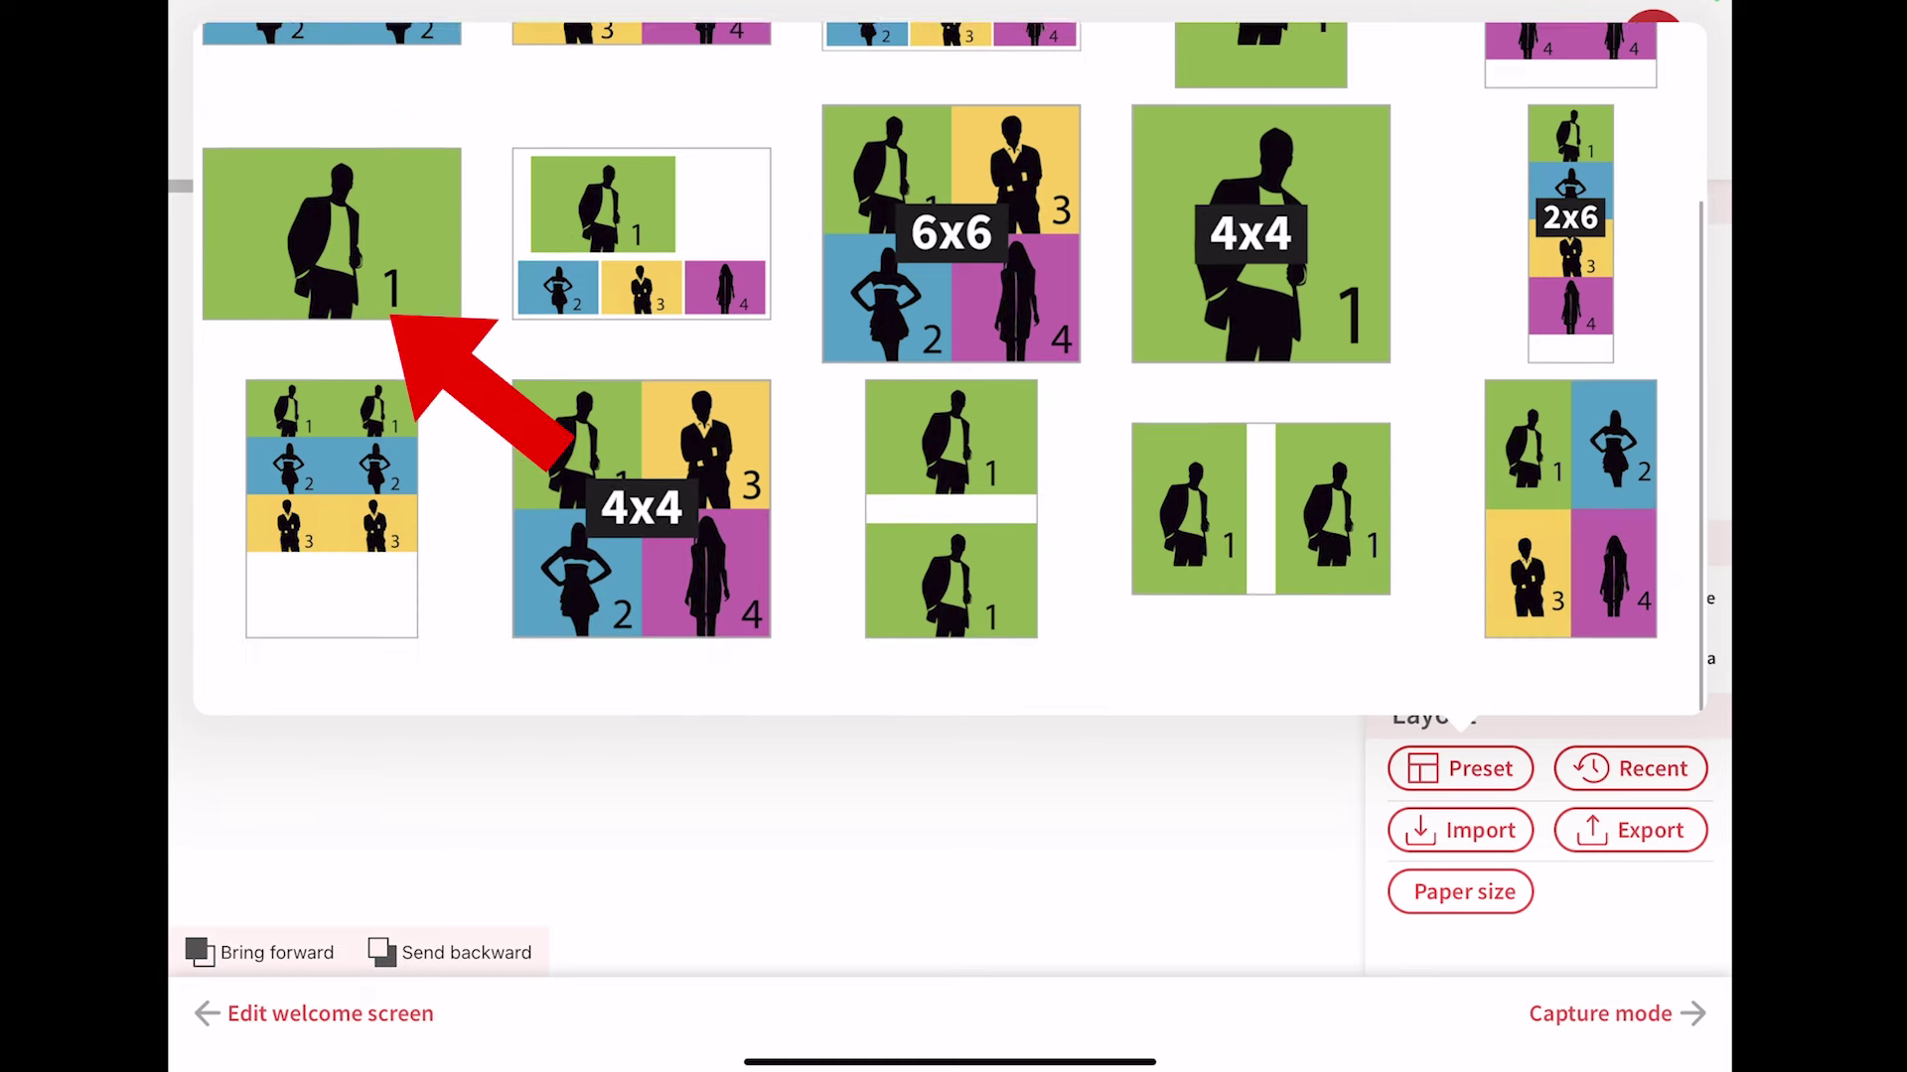
scroll(950, 398, "up", 5)
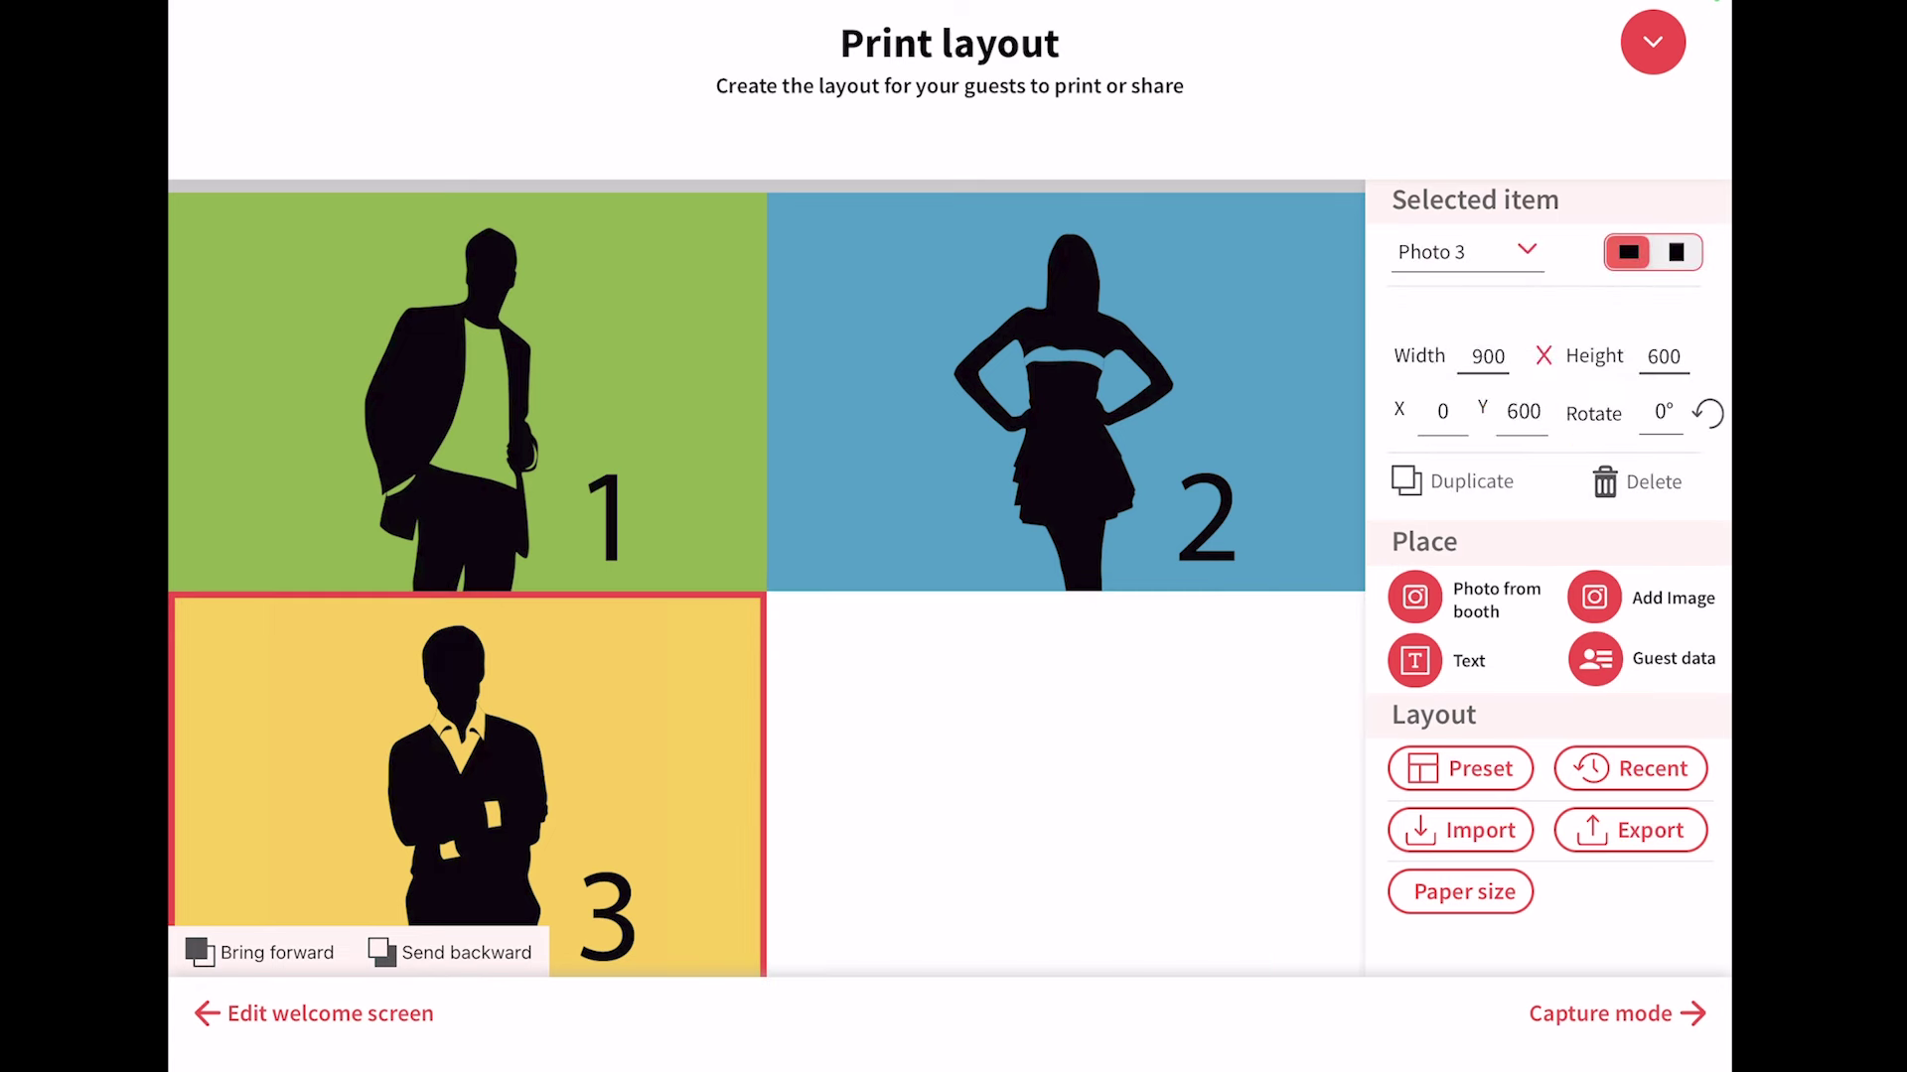
Delete photo slots 2 and 3, and shrink photo 1 to 595 × 396 near the centre.
left_click(1066, 392)
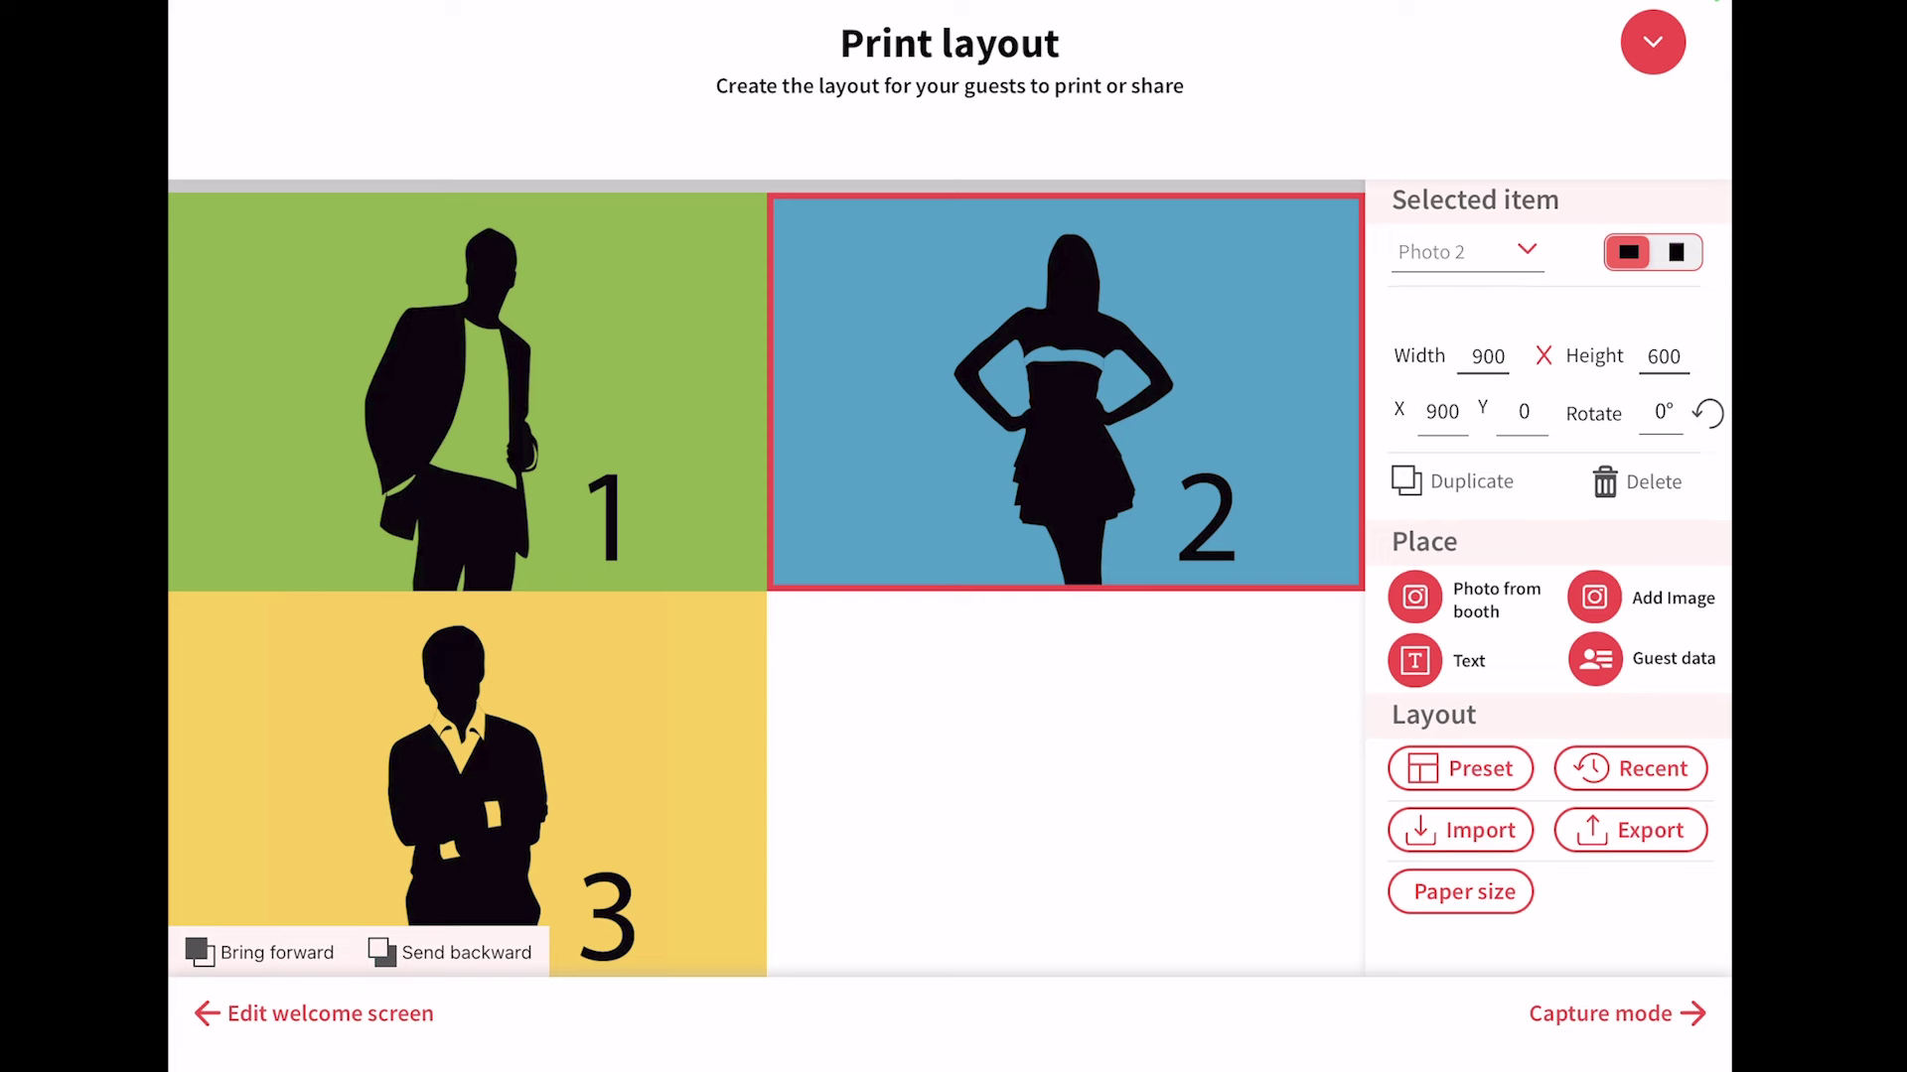
scroll(1066, 393, "down", 2)
left_click(1636, 482)
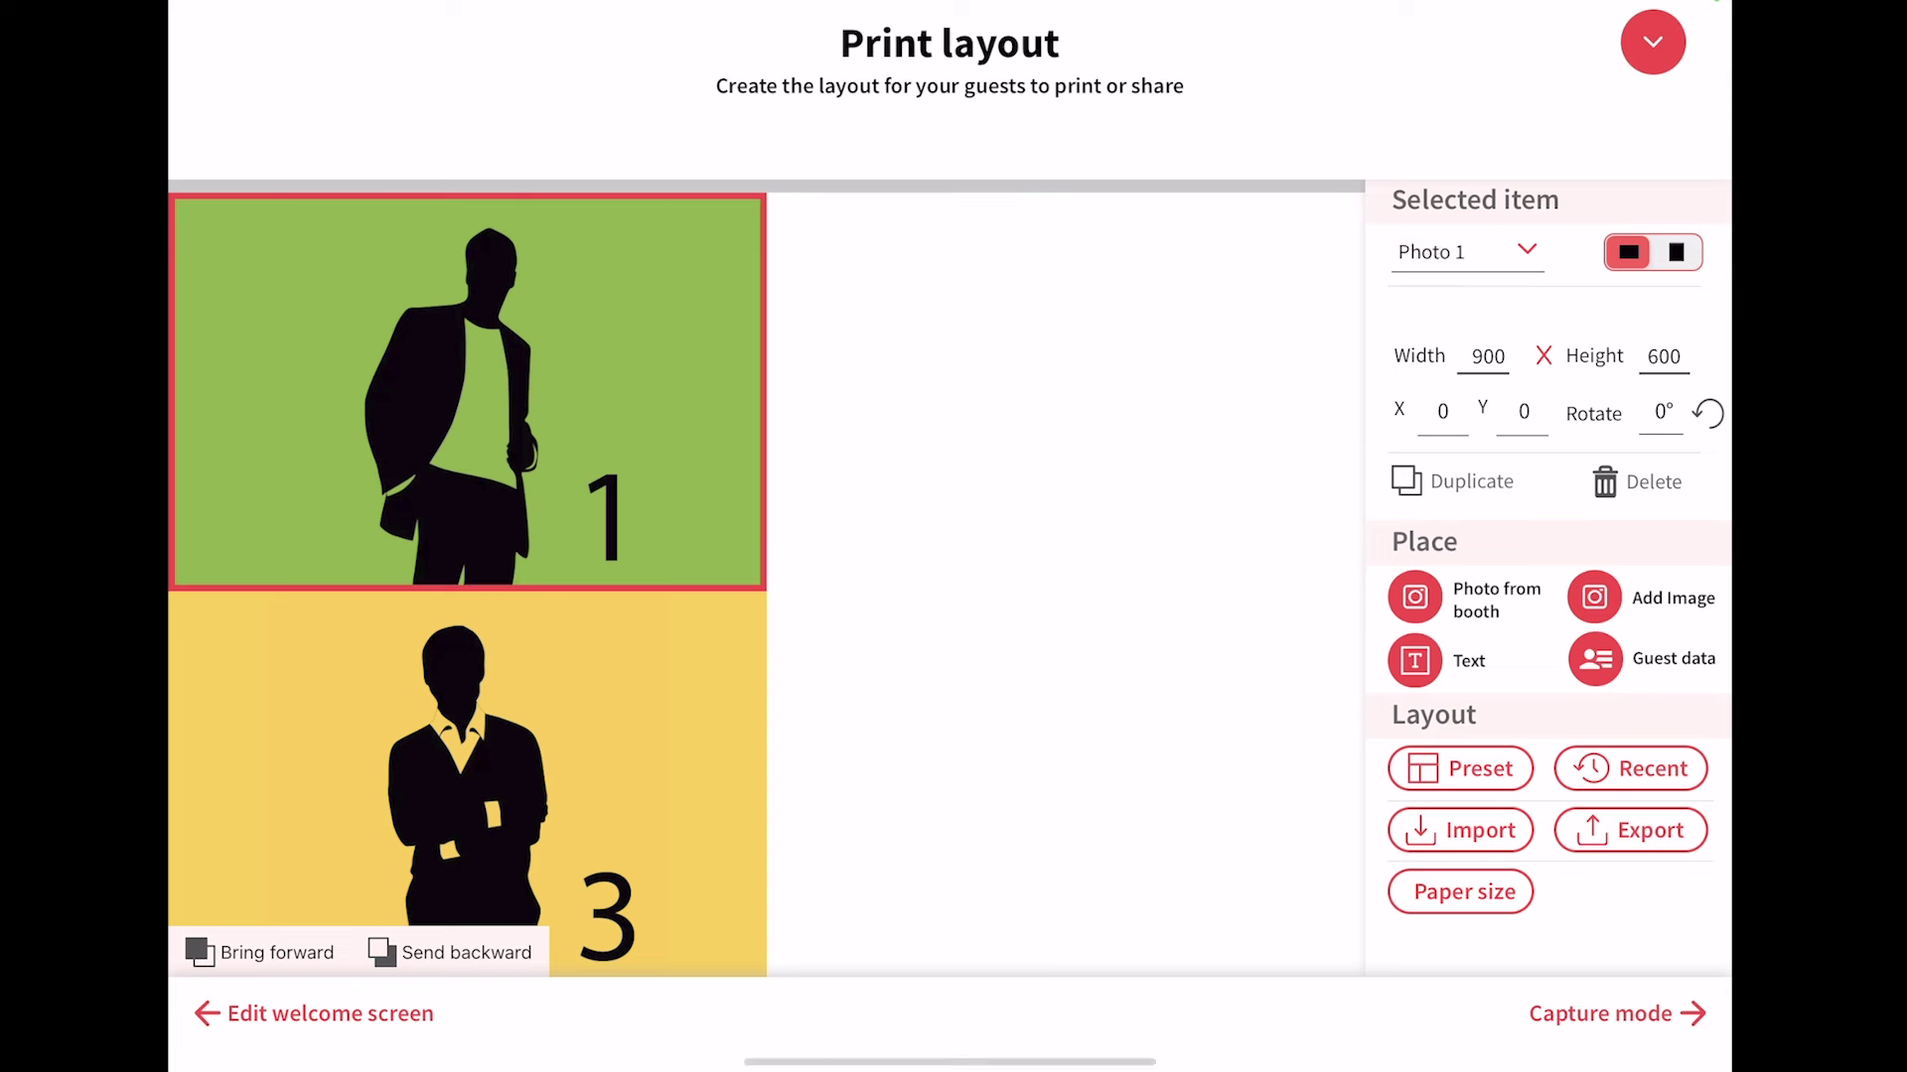
left_click(467, 785)
left_click(1637, 482)
mouse_move(467, 392)
left_mouse_down()
mouse_move(898, 540)
mouse_move(1017, 551)
mouse_move(619, 615)
left_mouse_up()
scroll(1017, 551, "down", 5)
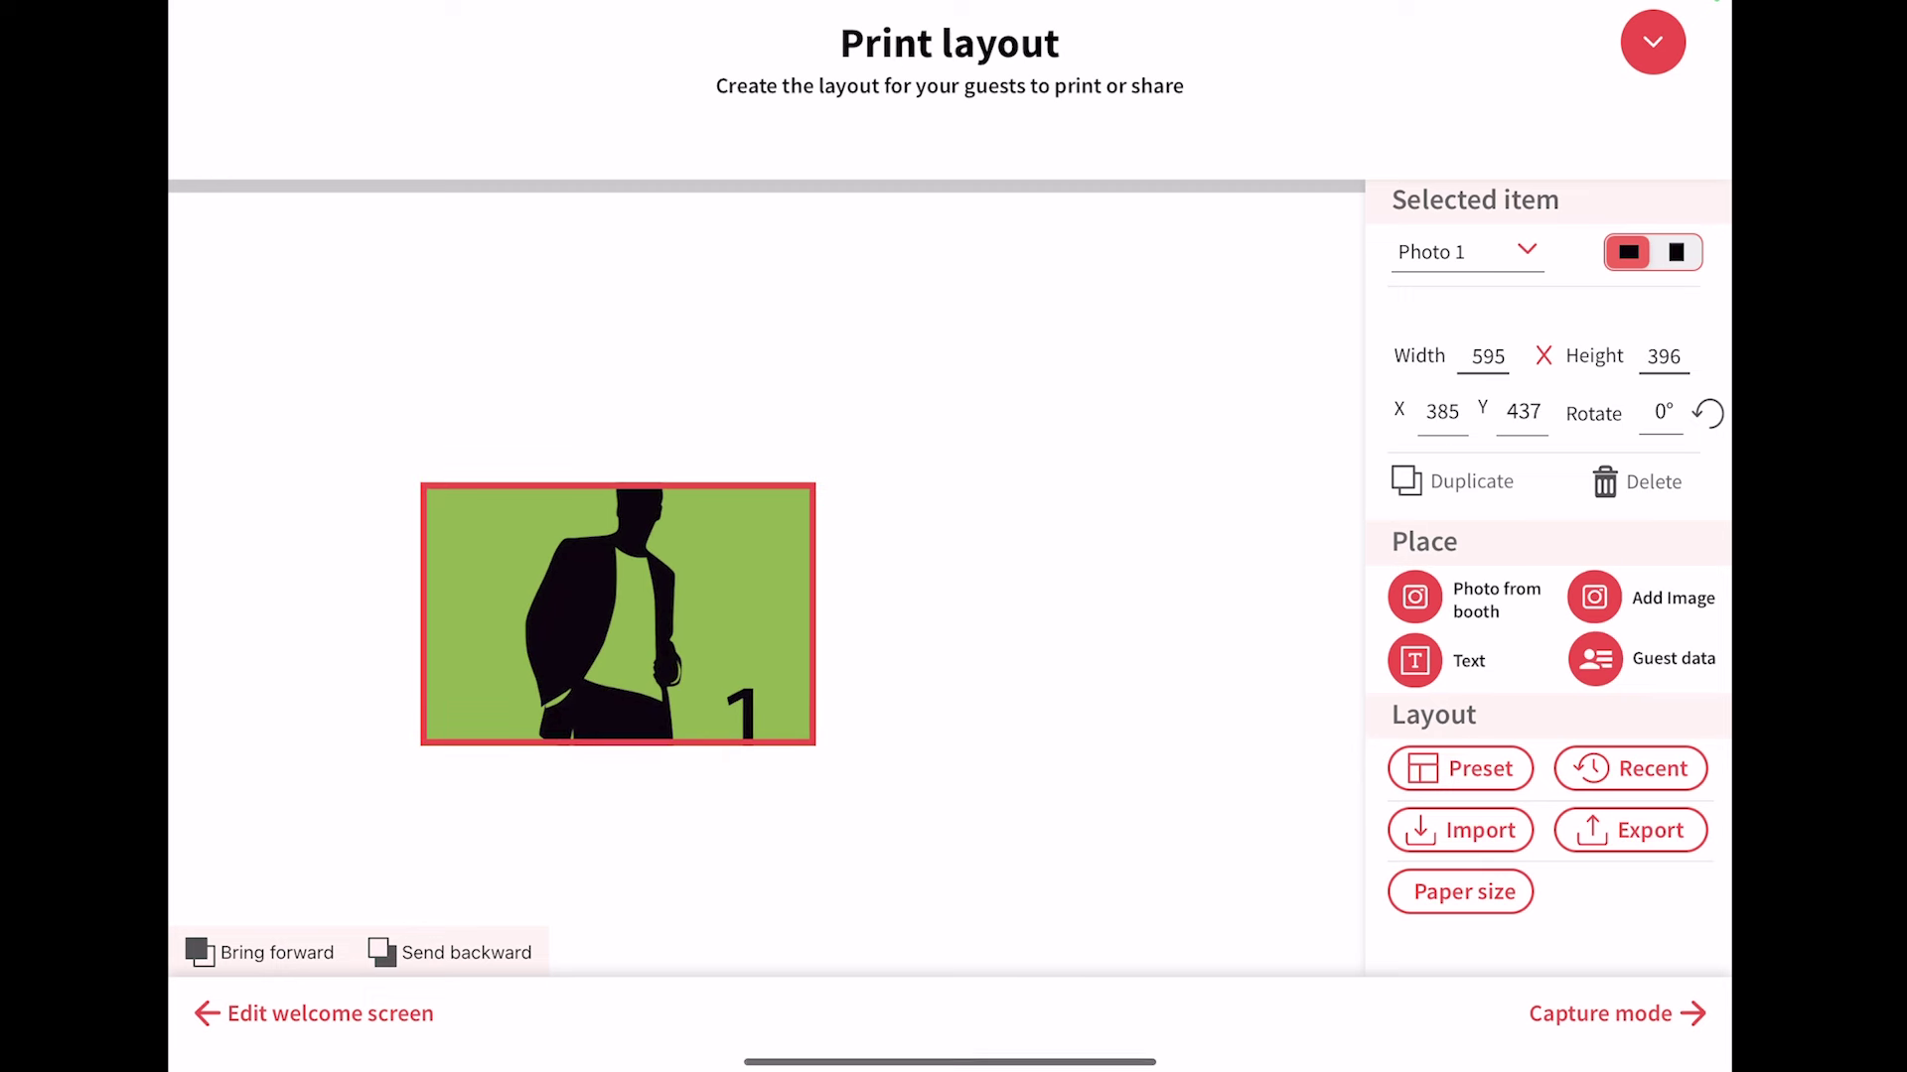
Place the Drew + Monse image behind photo 1, then enlarge photo 1 to 819 × 545 at top-left.
left_click(1594, 597)
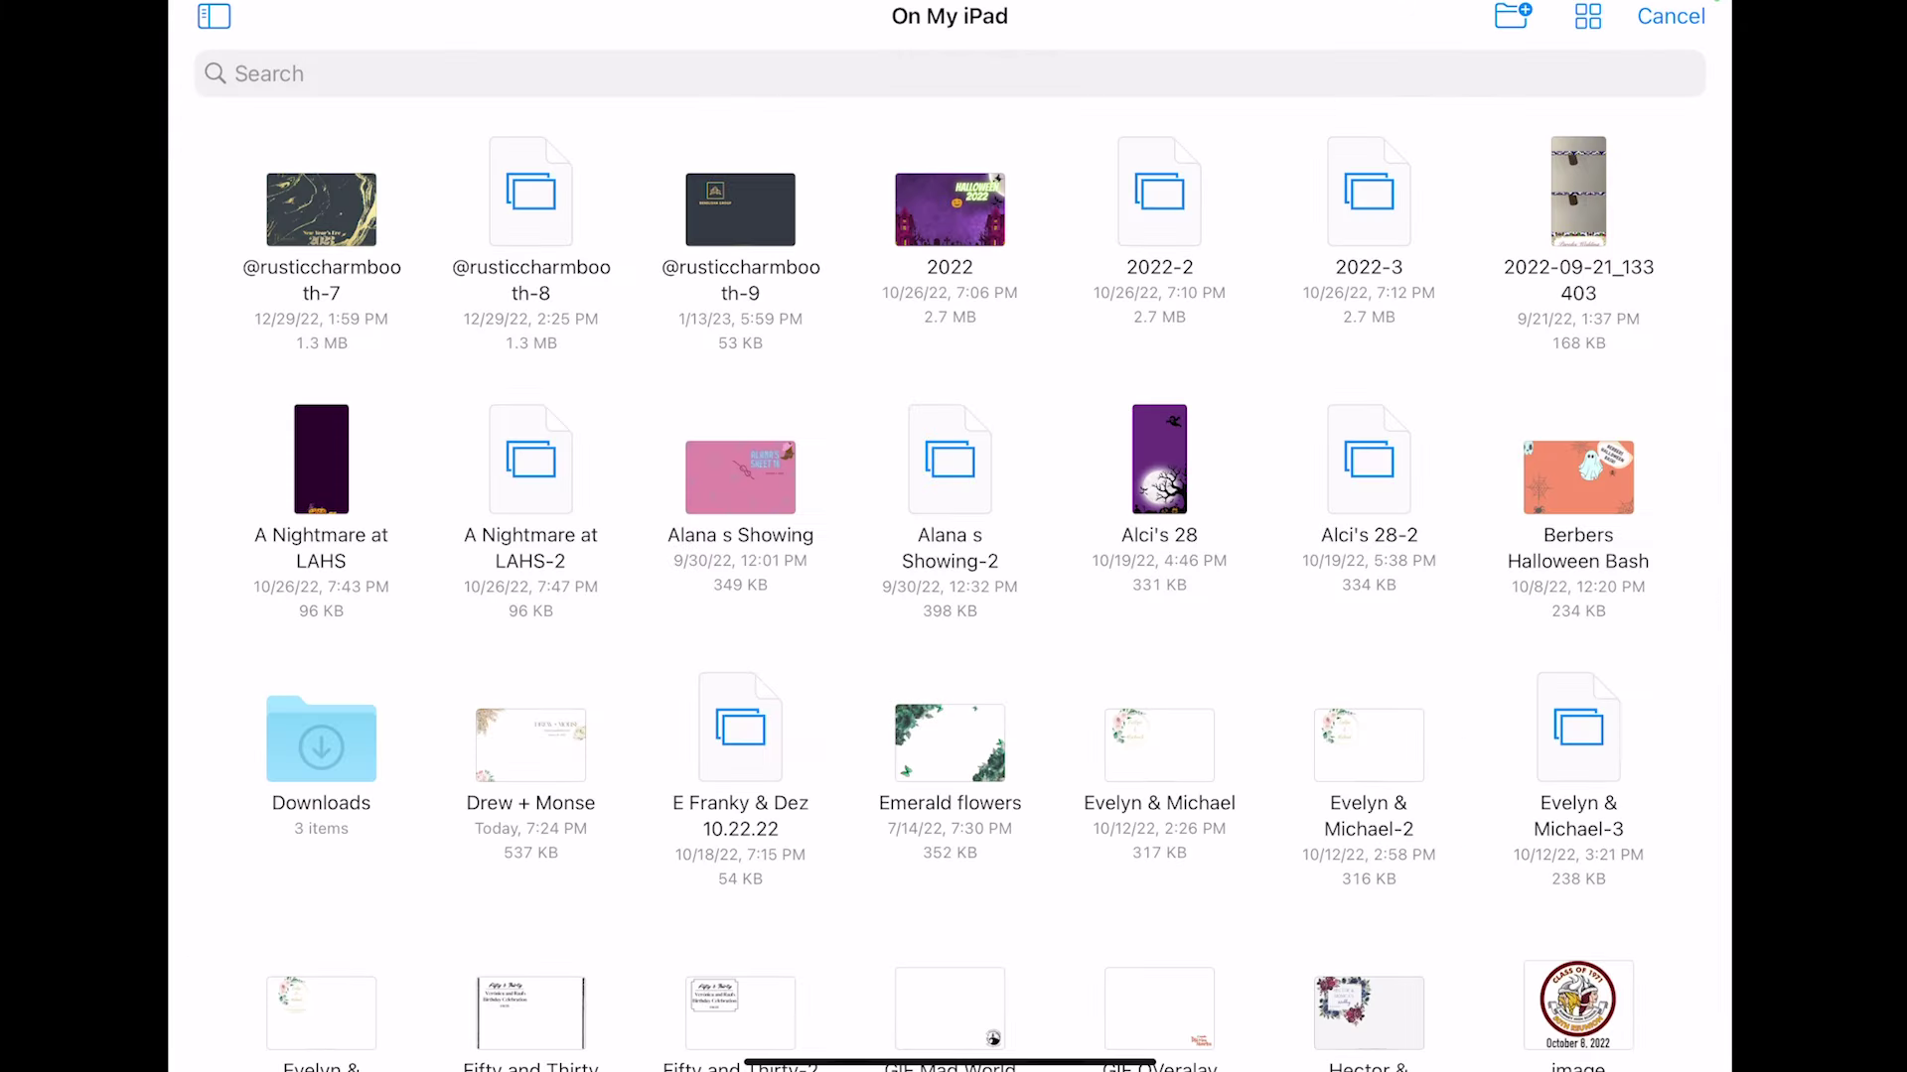
scroll(949, 556, "down", 1)
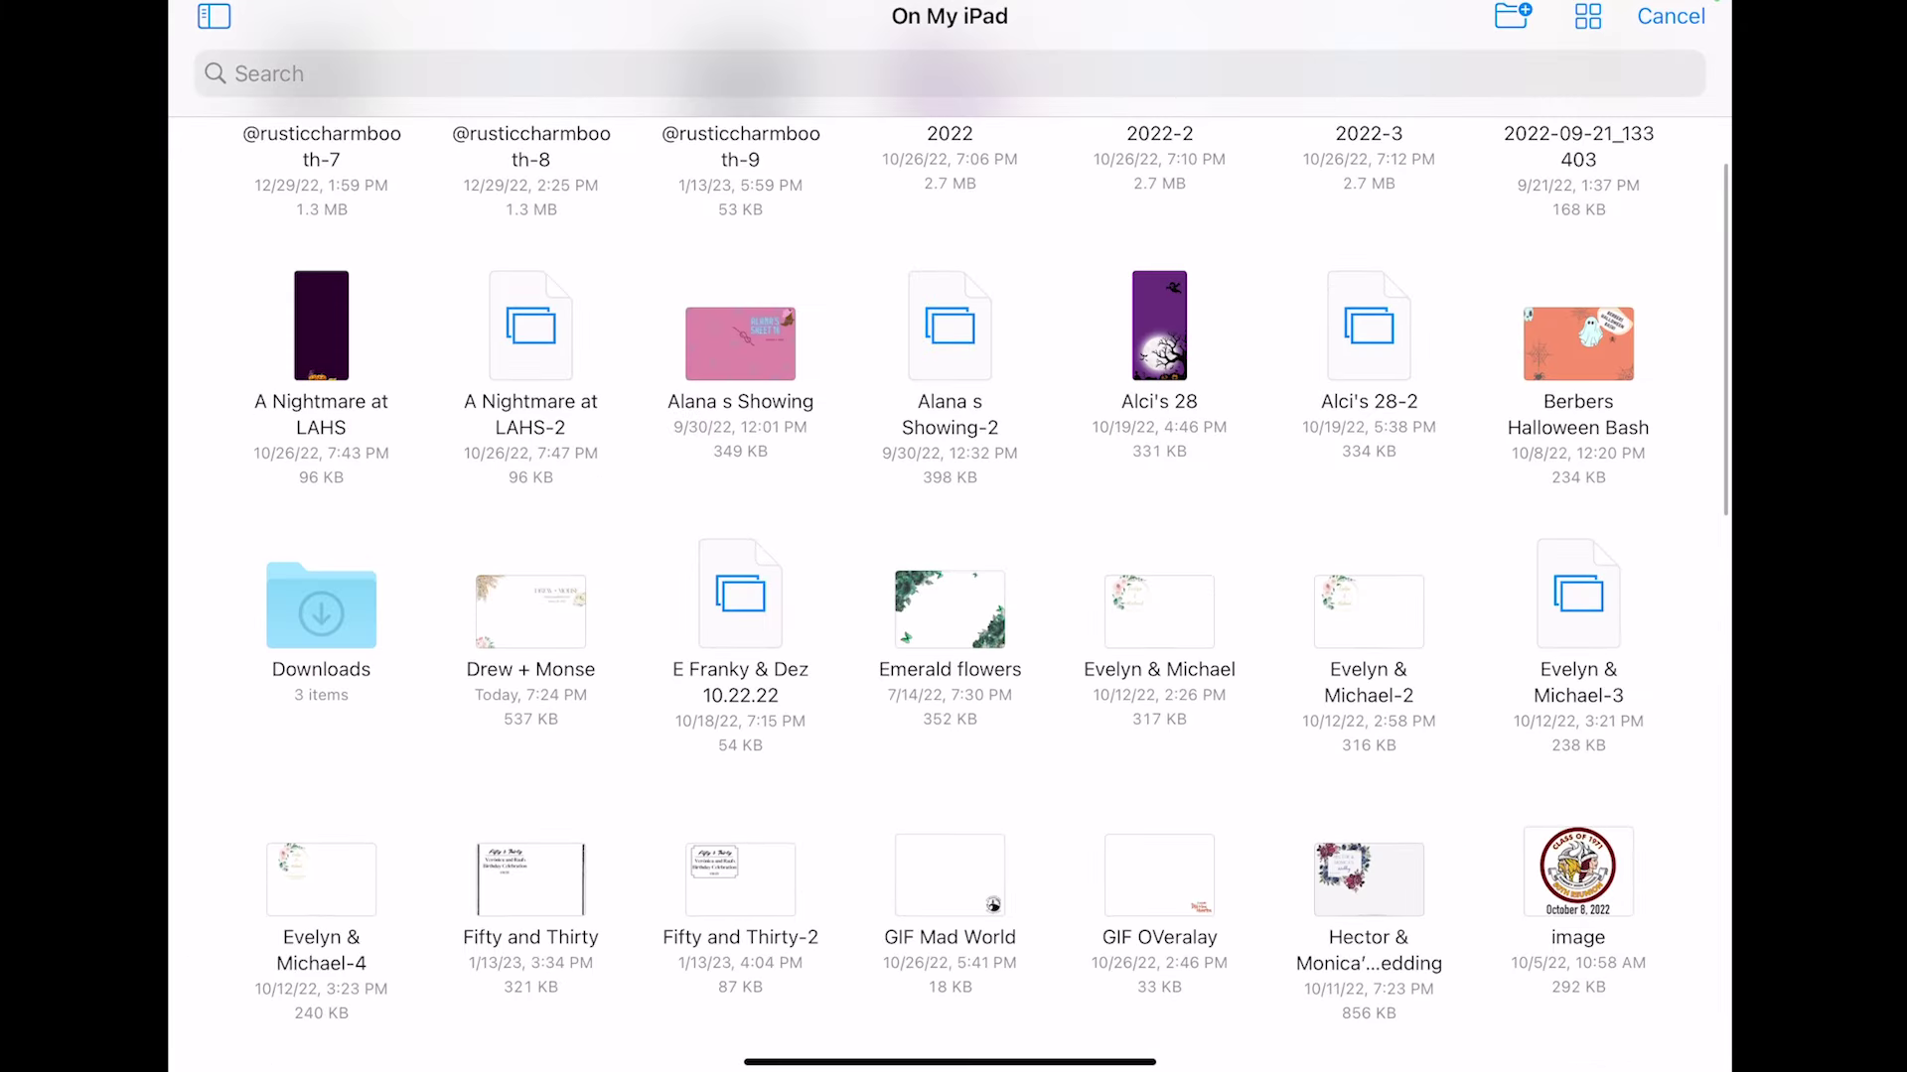
left_click(1671, 16)
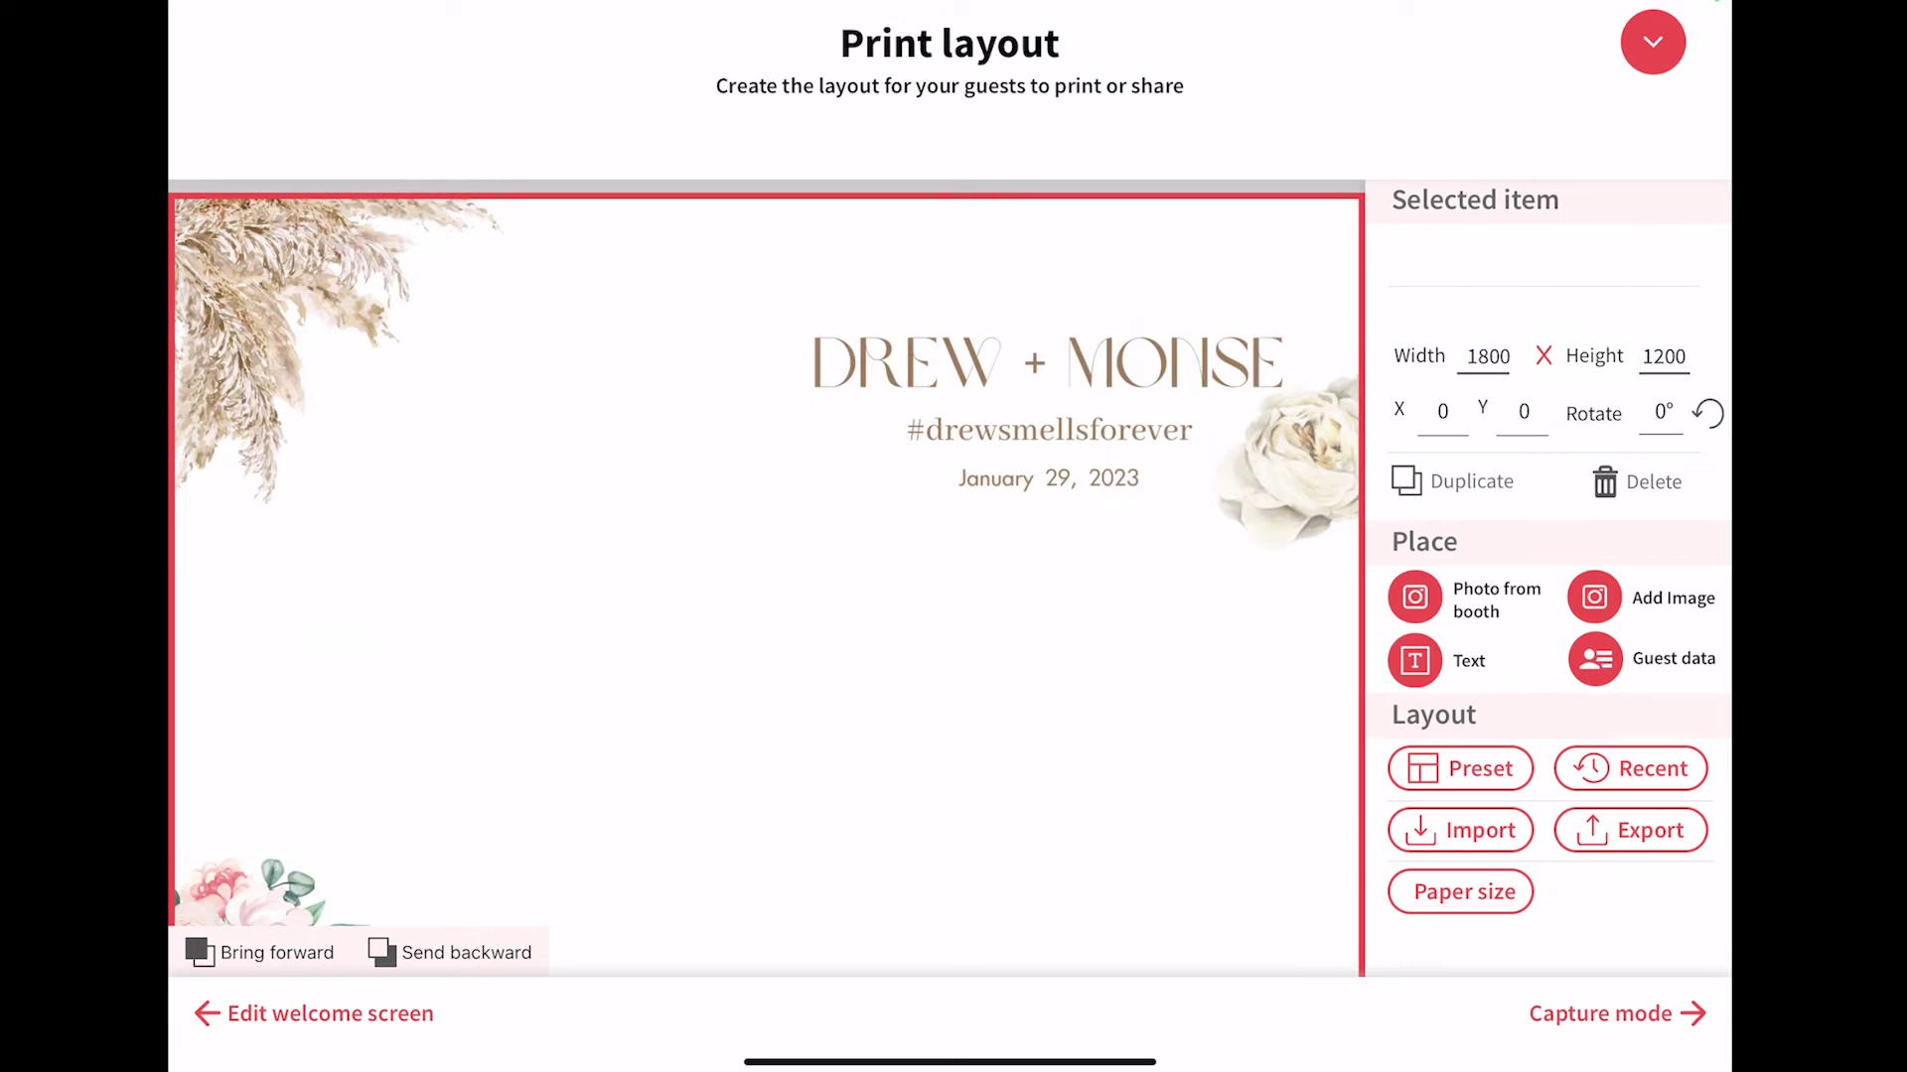
left_click(452, 952)
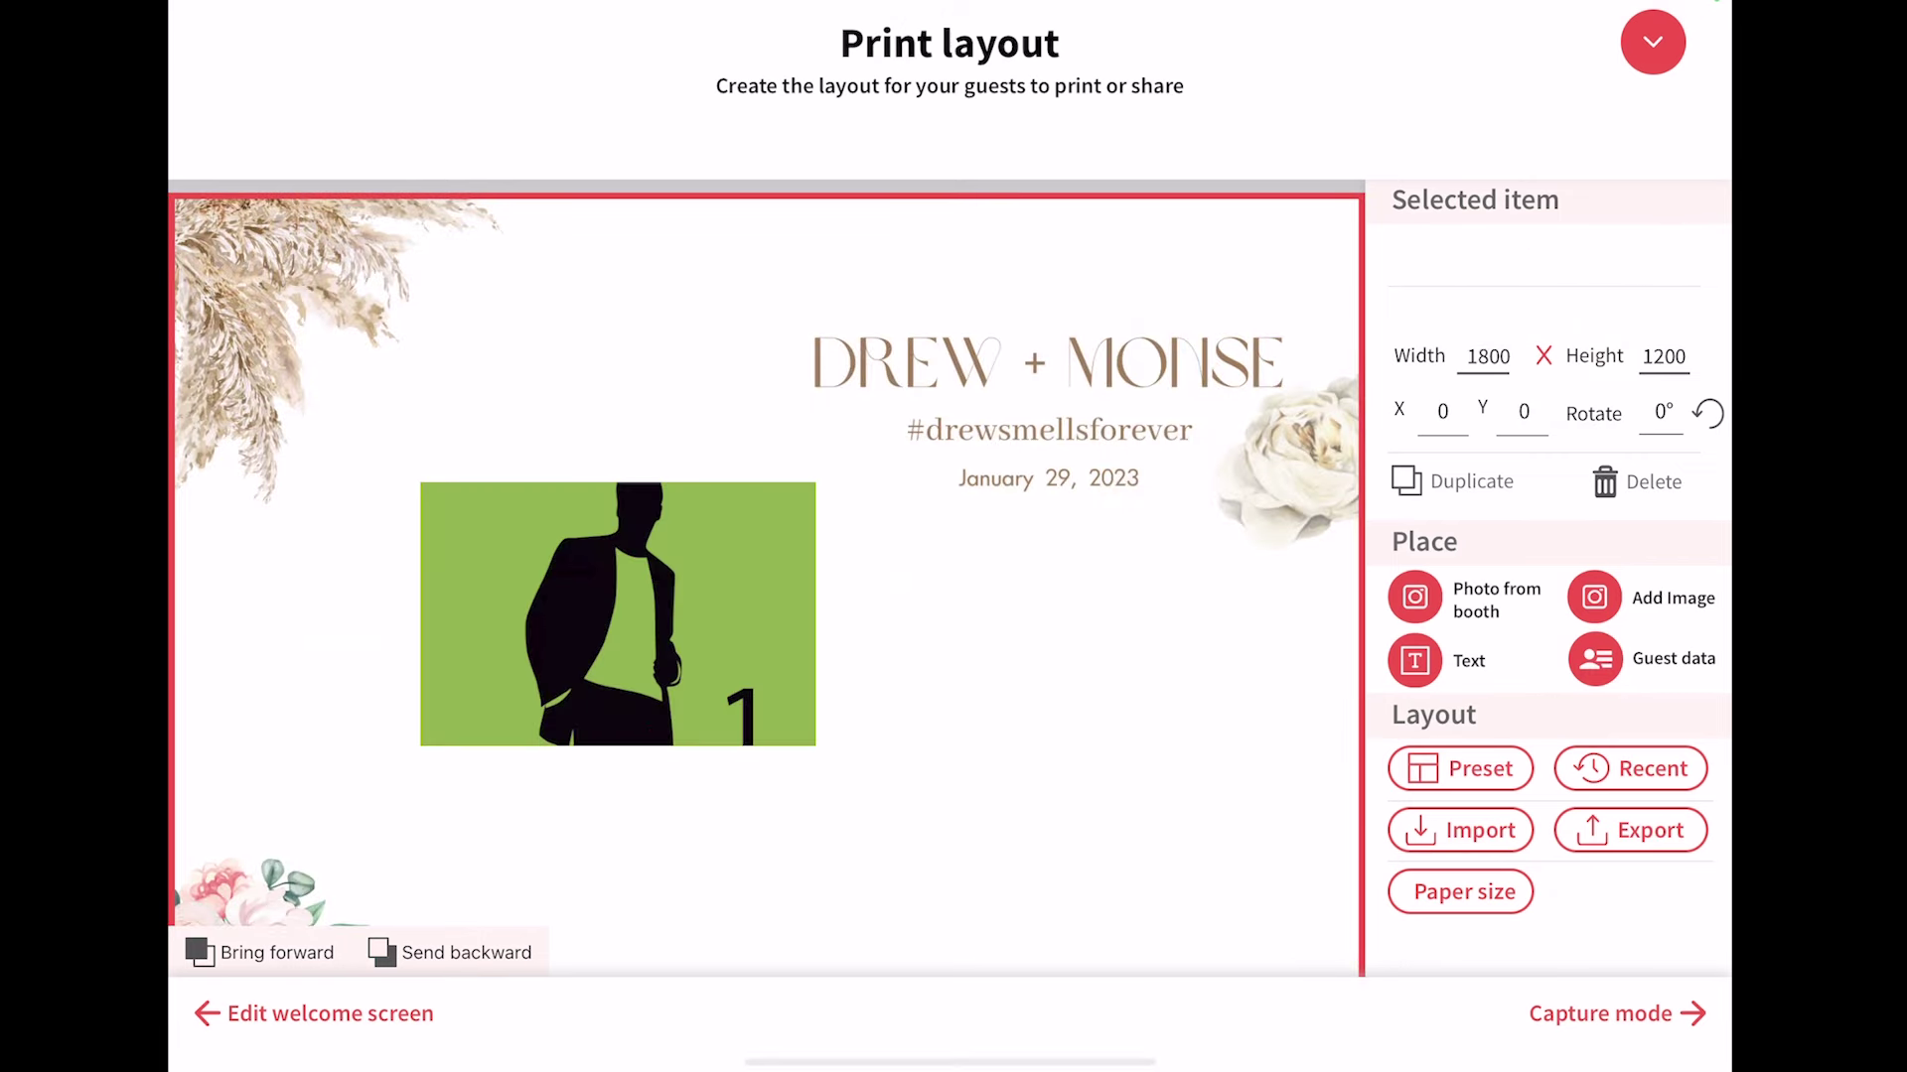
left_click(618, 614)
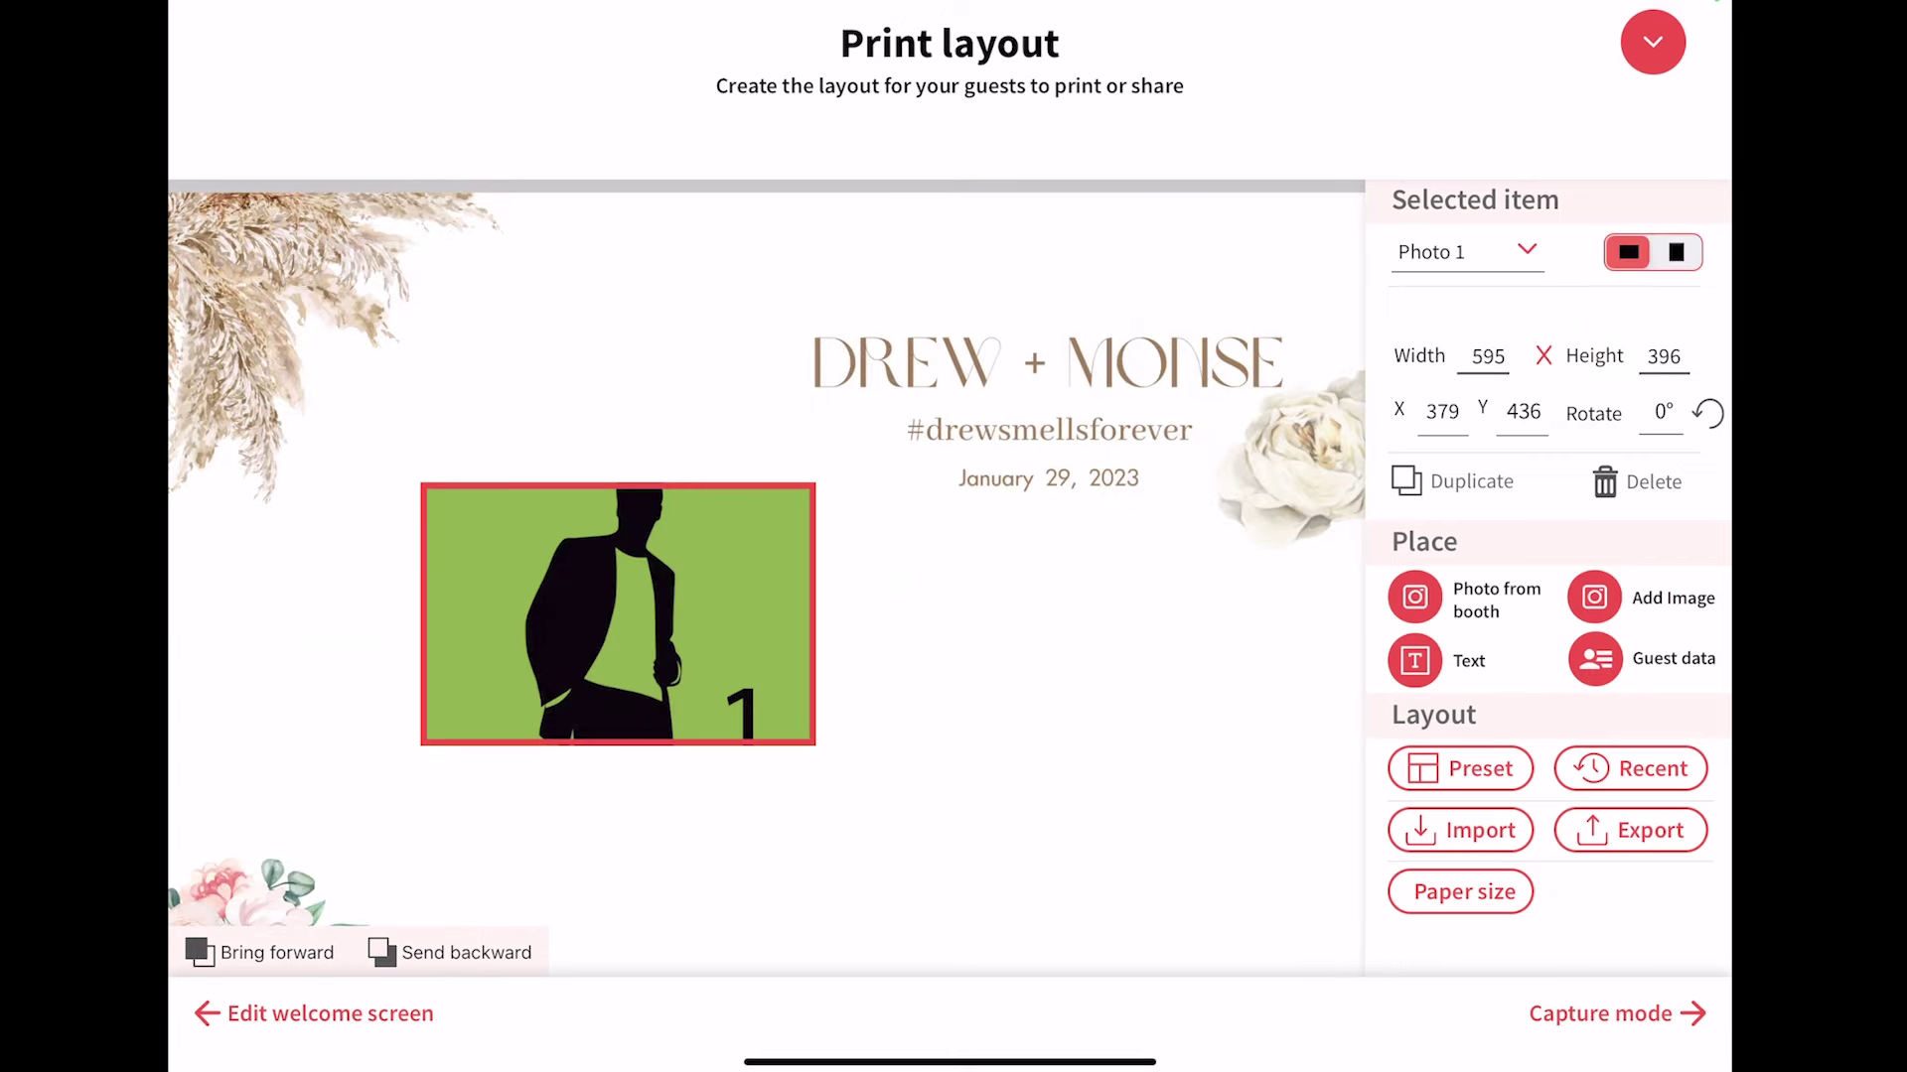
mouse_move(617, 614)
left_mouse_down()
mouse_move(483, 477)
mouse_move(454, 403)
mouse_move(502, 446)
left_mouse_up()
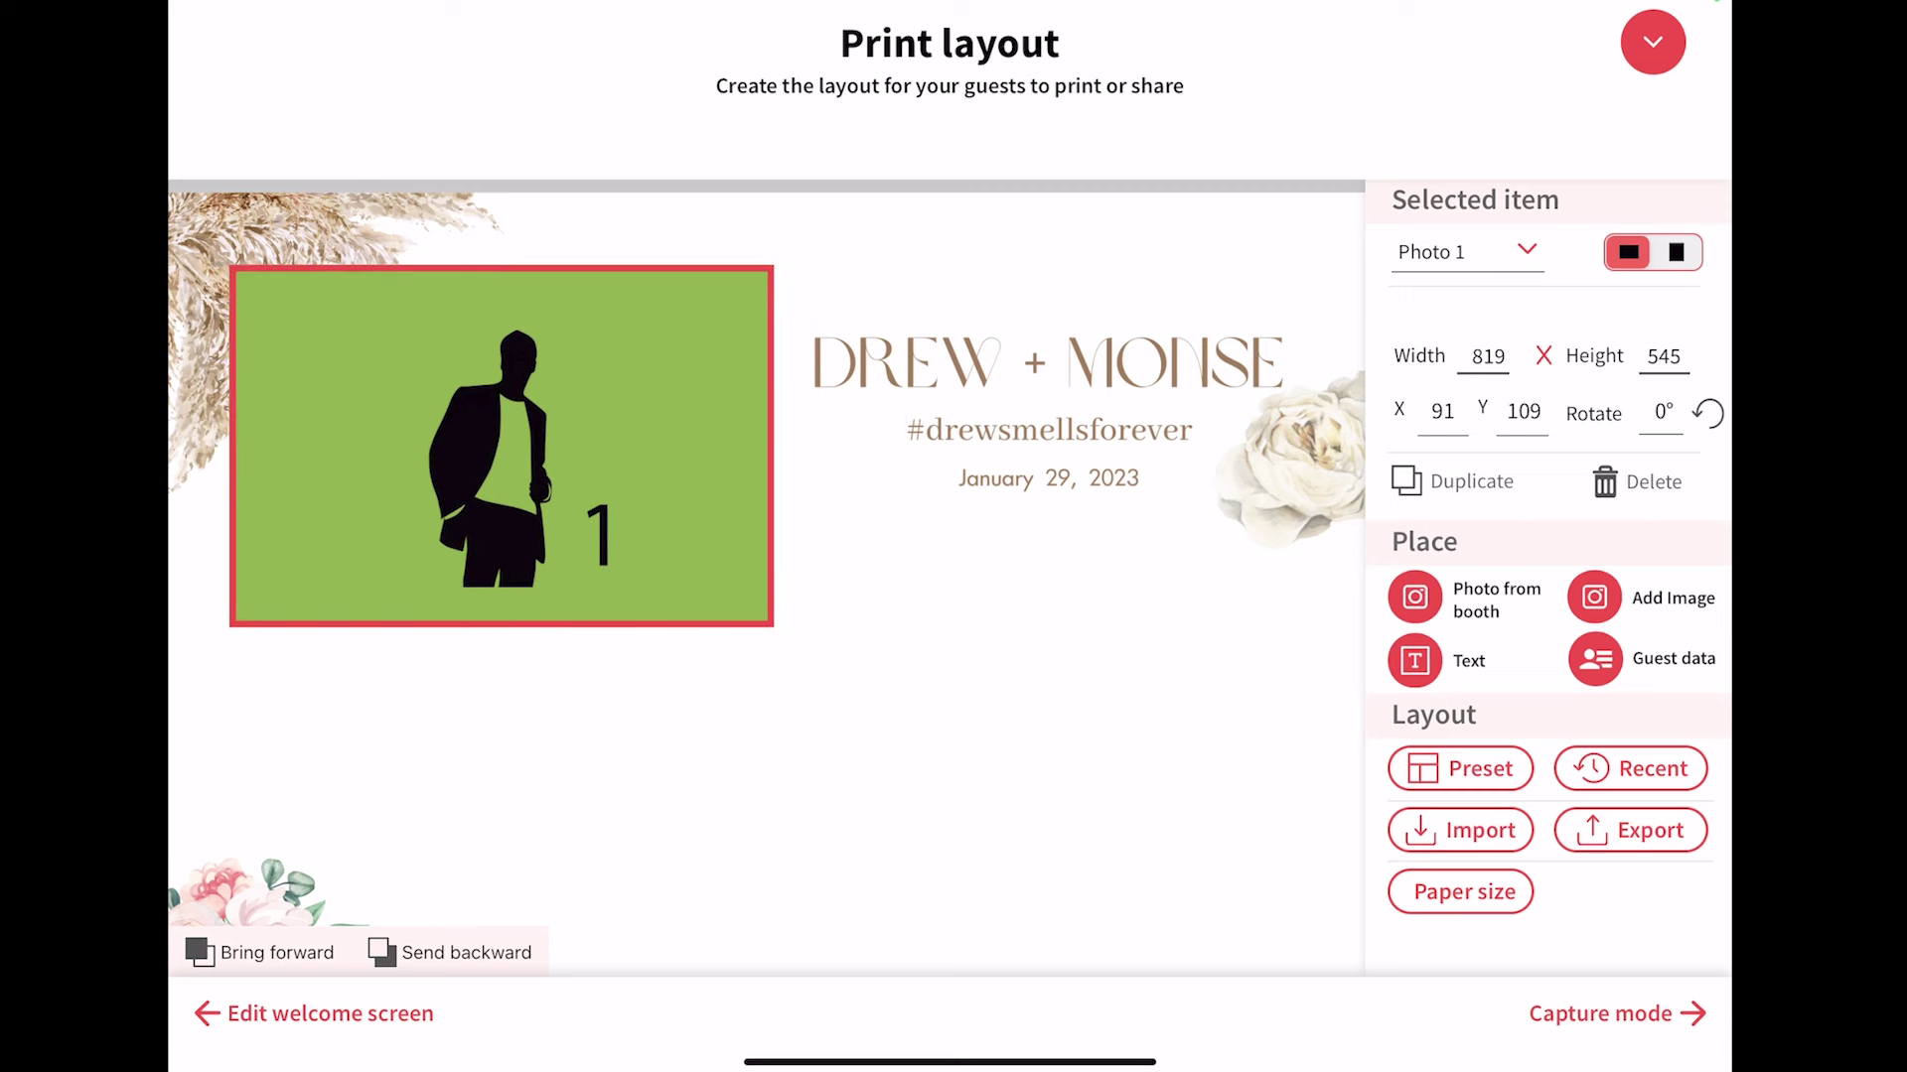
Duplicate photo slot 1 twice, placing the copies at lower right and lower left.
left_click(1452, 482)
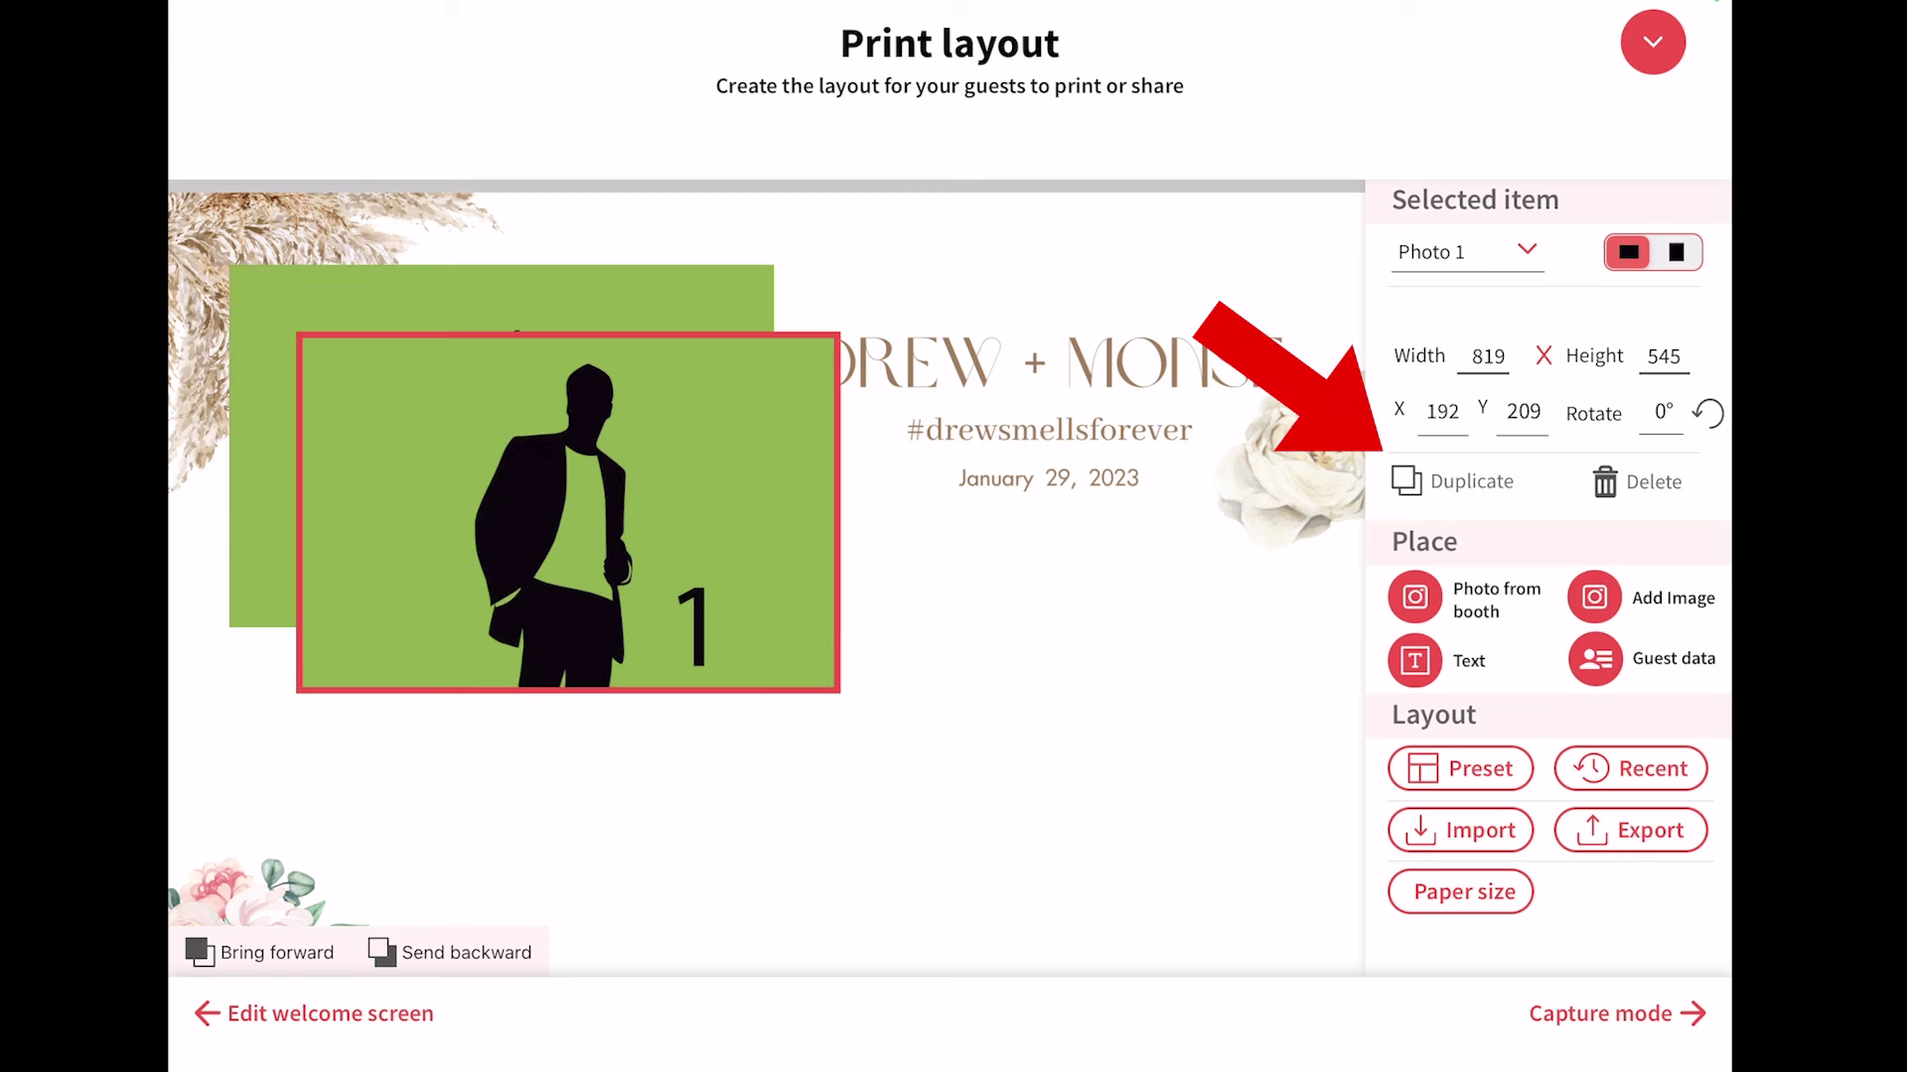
mouse_move(568, 512)
left_mouse_down()
mouse_move(683, 612)
mouse_move(1108, 735)
mouse_move(1080, 724)
left_mouse_up()
left_click(1452, 482)
mouse_move(536, 511)
left_mouse_down()
mouse_move(421, 745)
mouse_move(503, 733)
left_mouse_up()
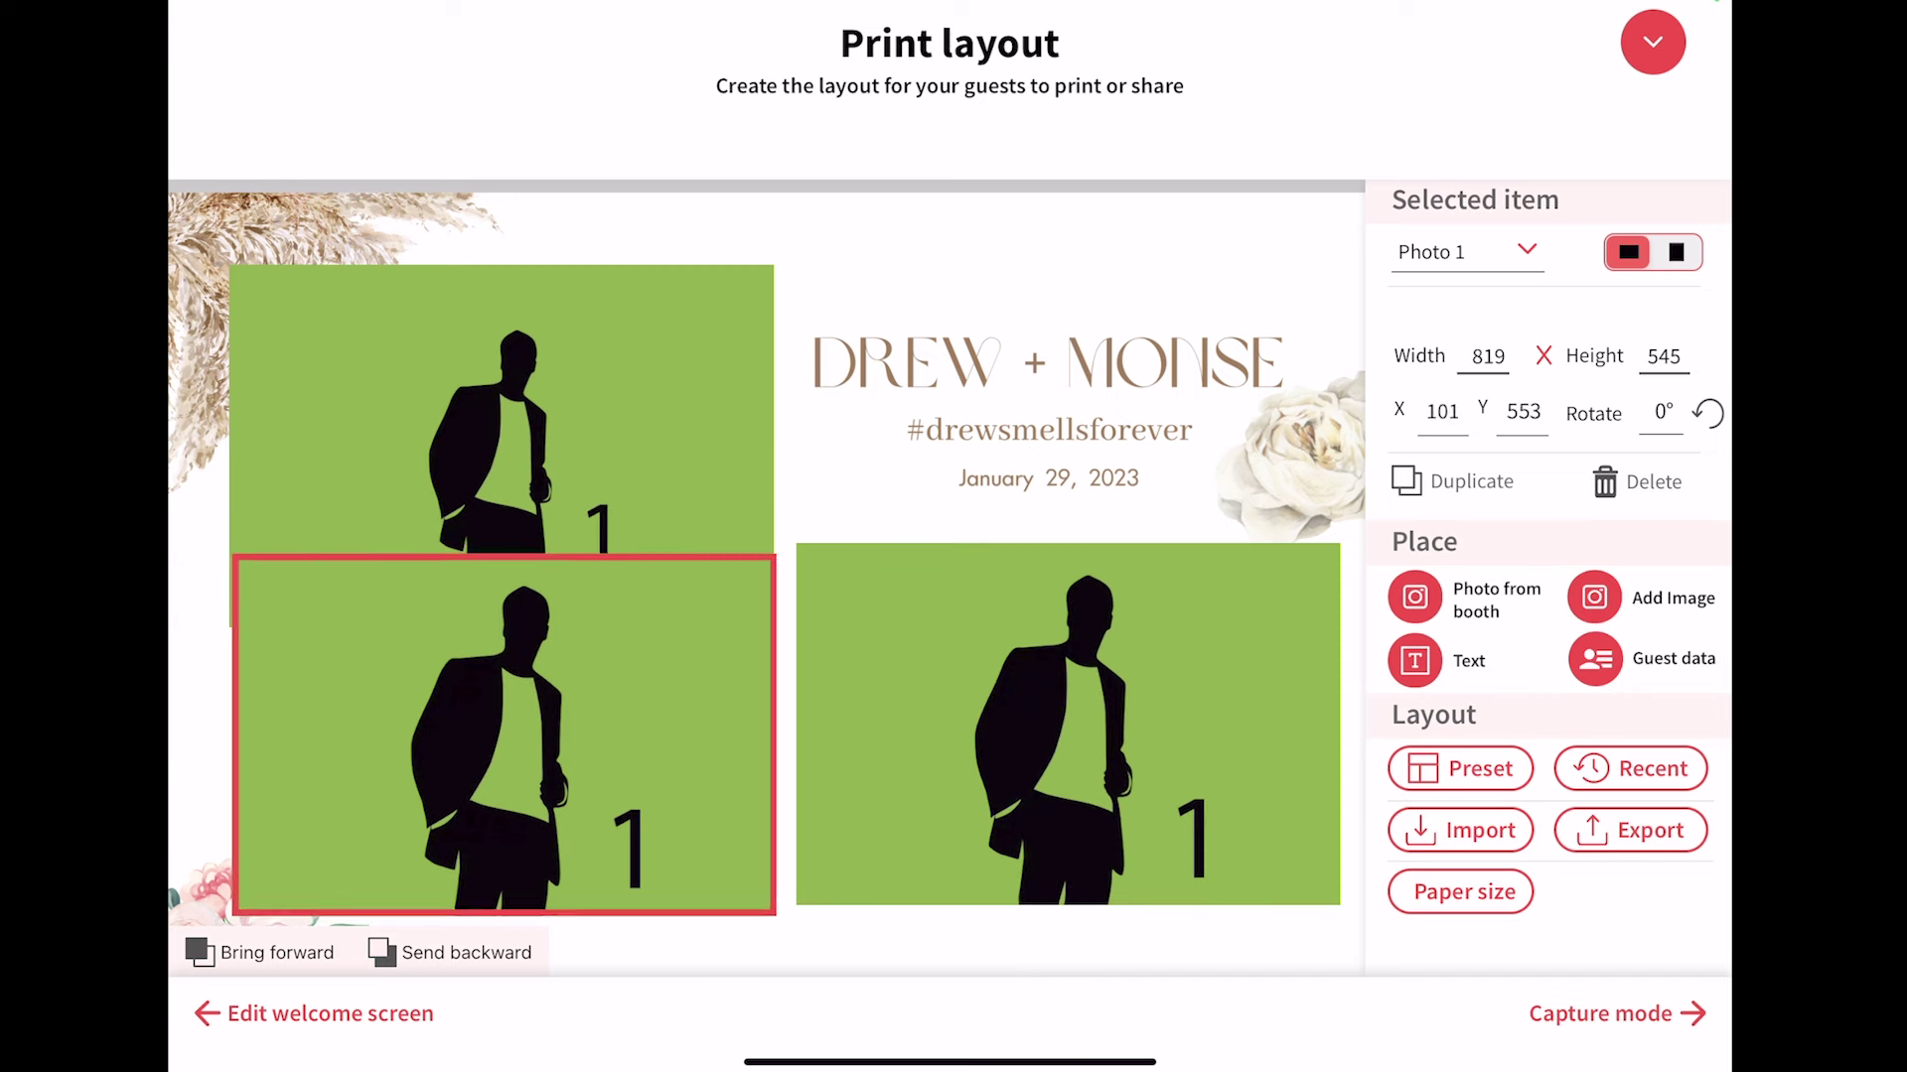
Fine-tune the three slots' positions so the left-hand slots line up.
left_click(501, 397)
left_click_drag(501, 397, 501, 375)
left_click(501, 745)
left_click_drag(501, 745, 502, 792)
left_click(1067, 725)
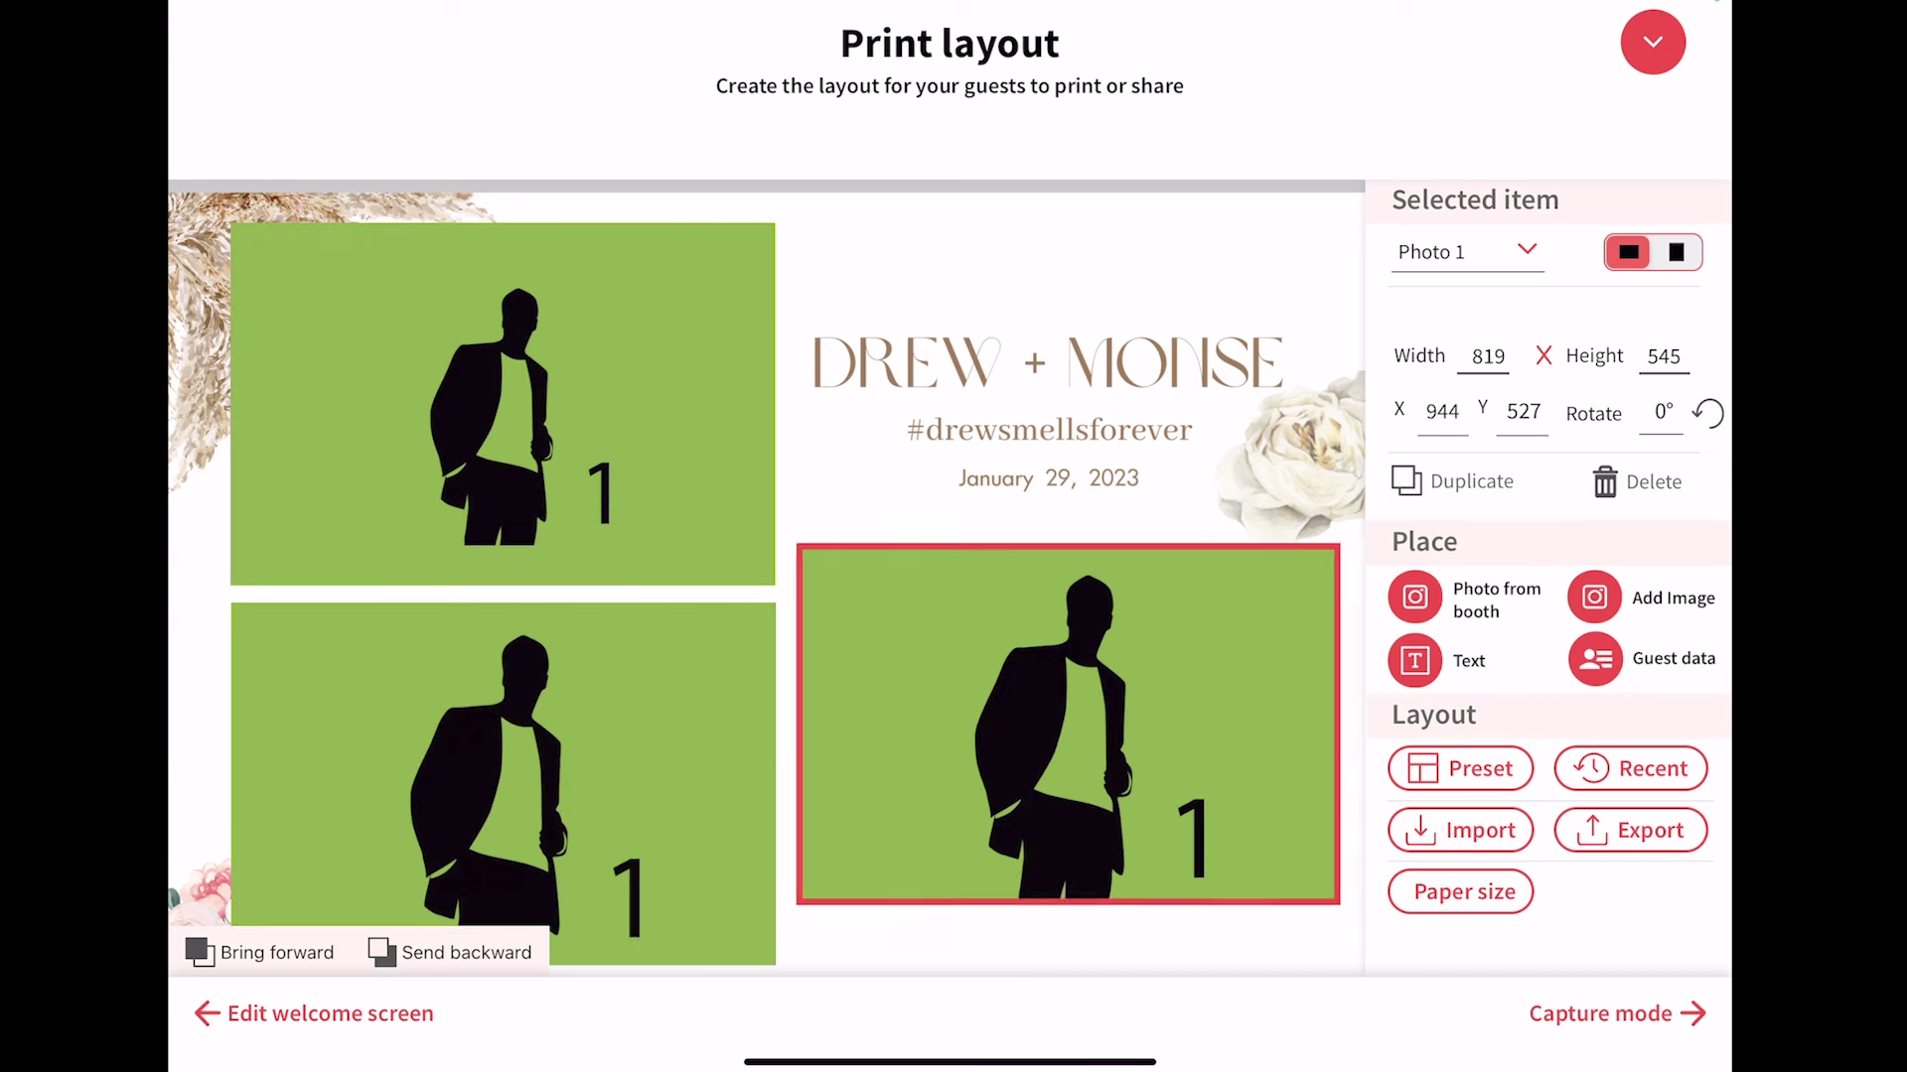
left_click_drag(1067, 725, 1073, 782)
left_click_drag(501, 785, 481, 783)
left_click_drag(1072, 782, 1054, 775)
left_click(482, 784)
left_click_drag(482, 784, 488, 779)
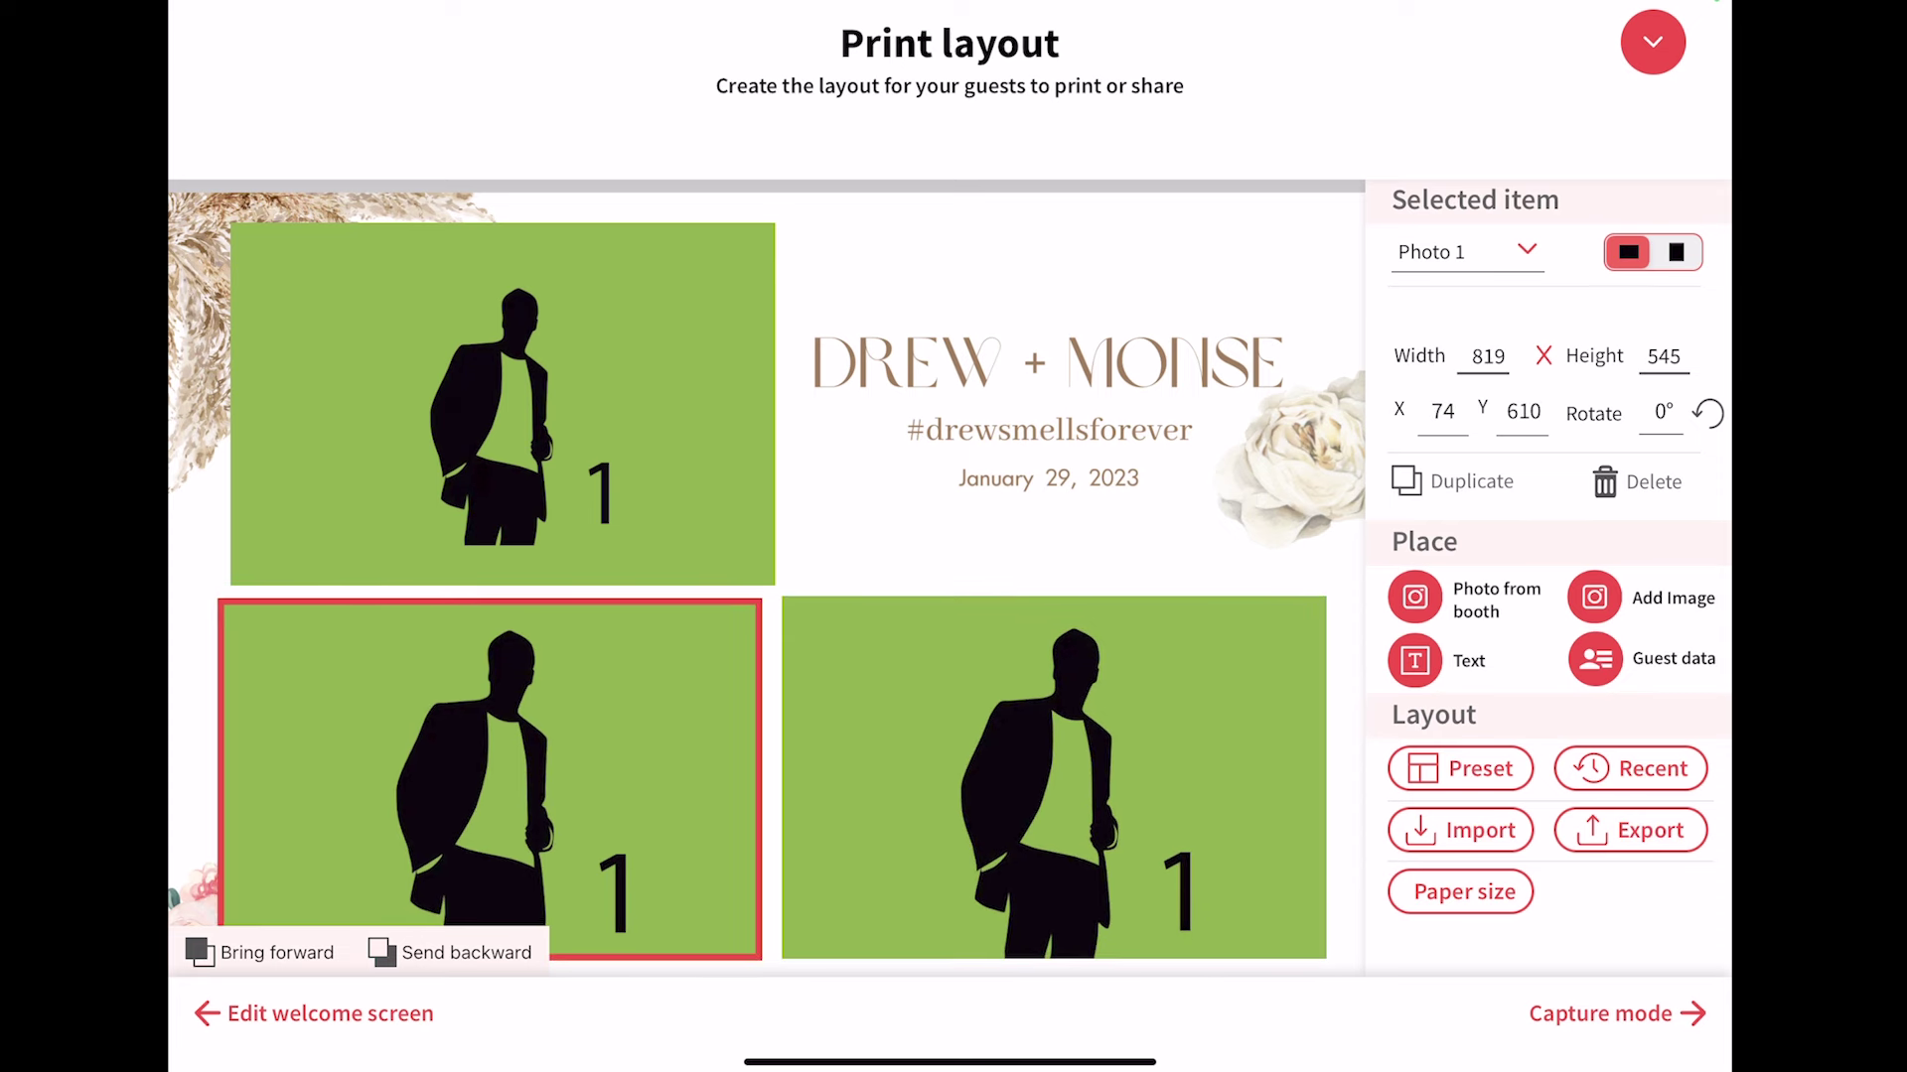
left_click_drag(502, 404, 486, 402)
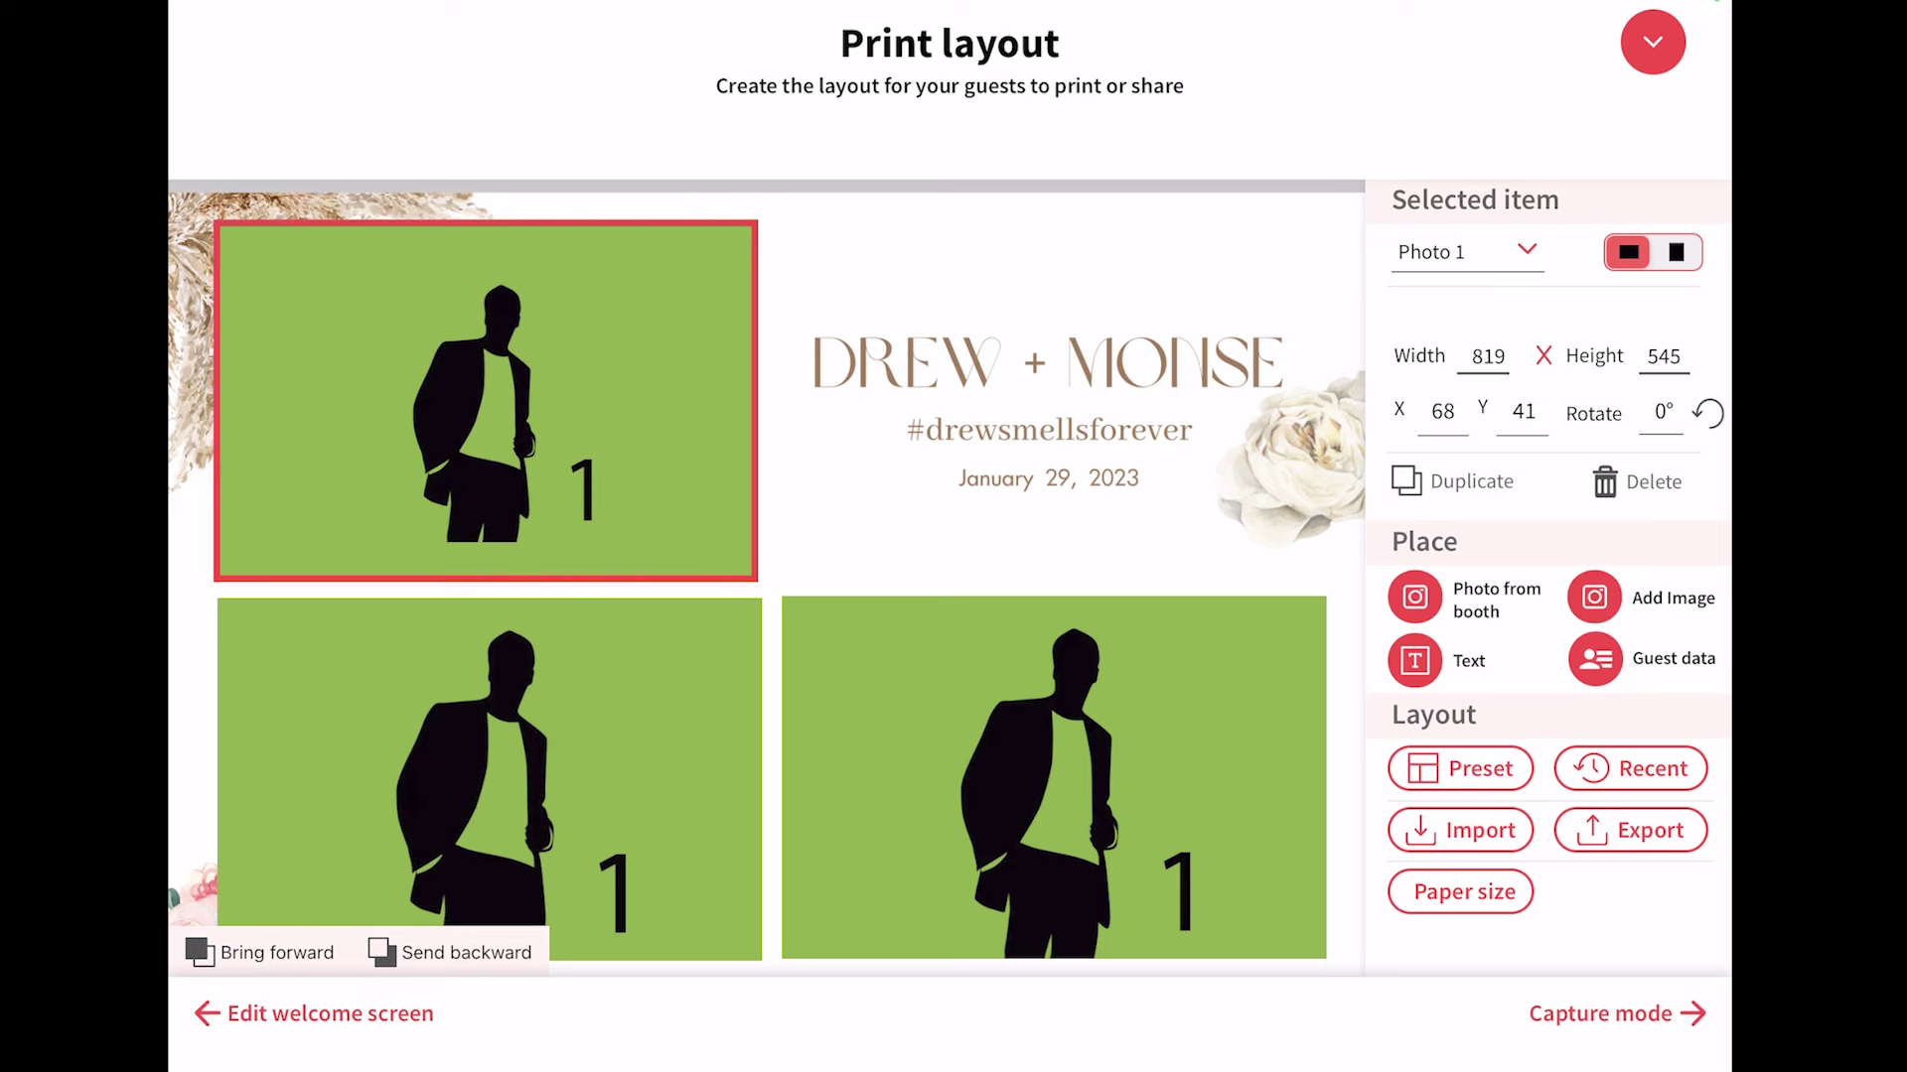
Number the lower-left slot Photo 2 and the lower-right slot Photo 3.
left_click(488, 780)
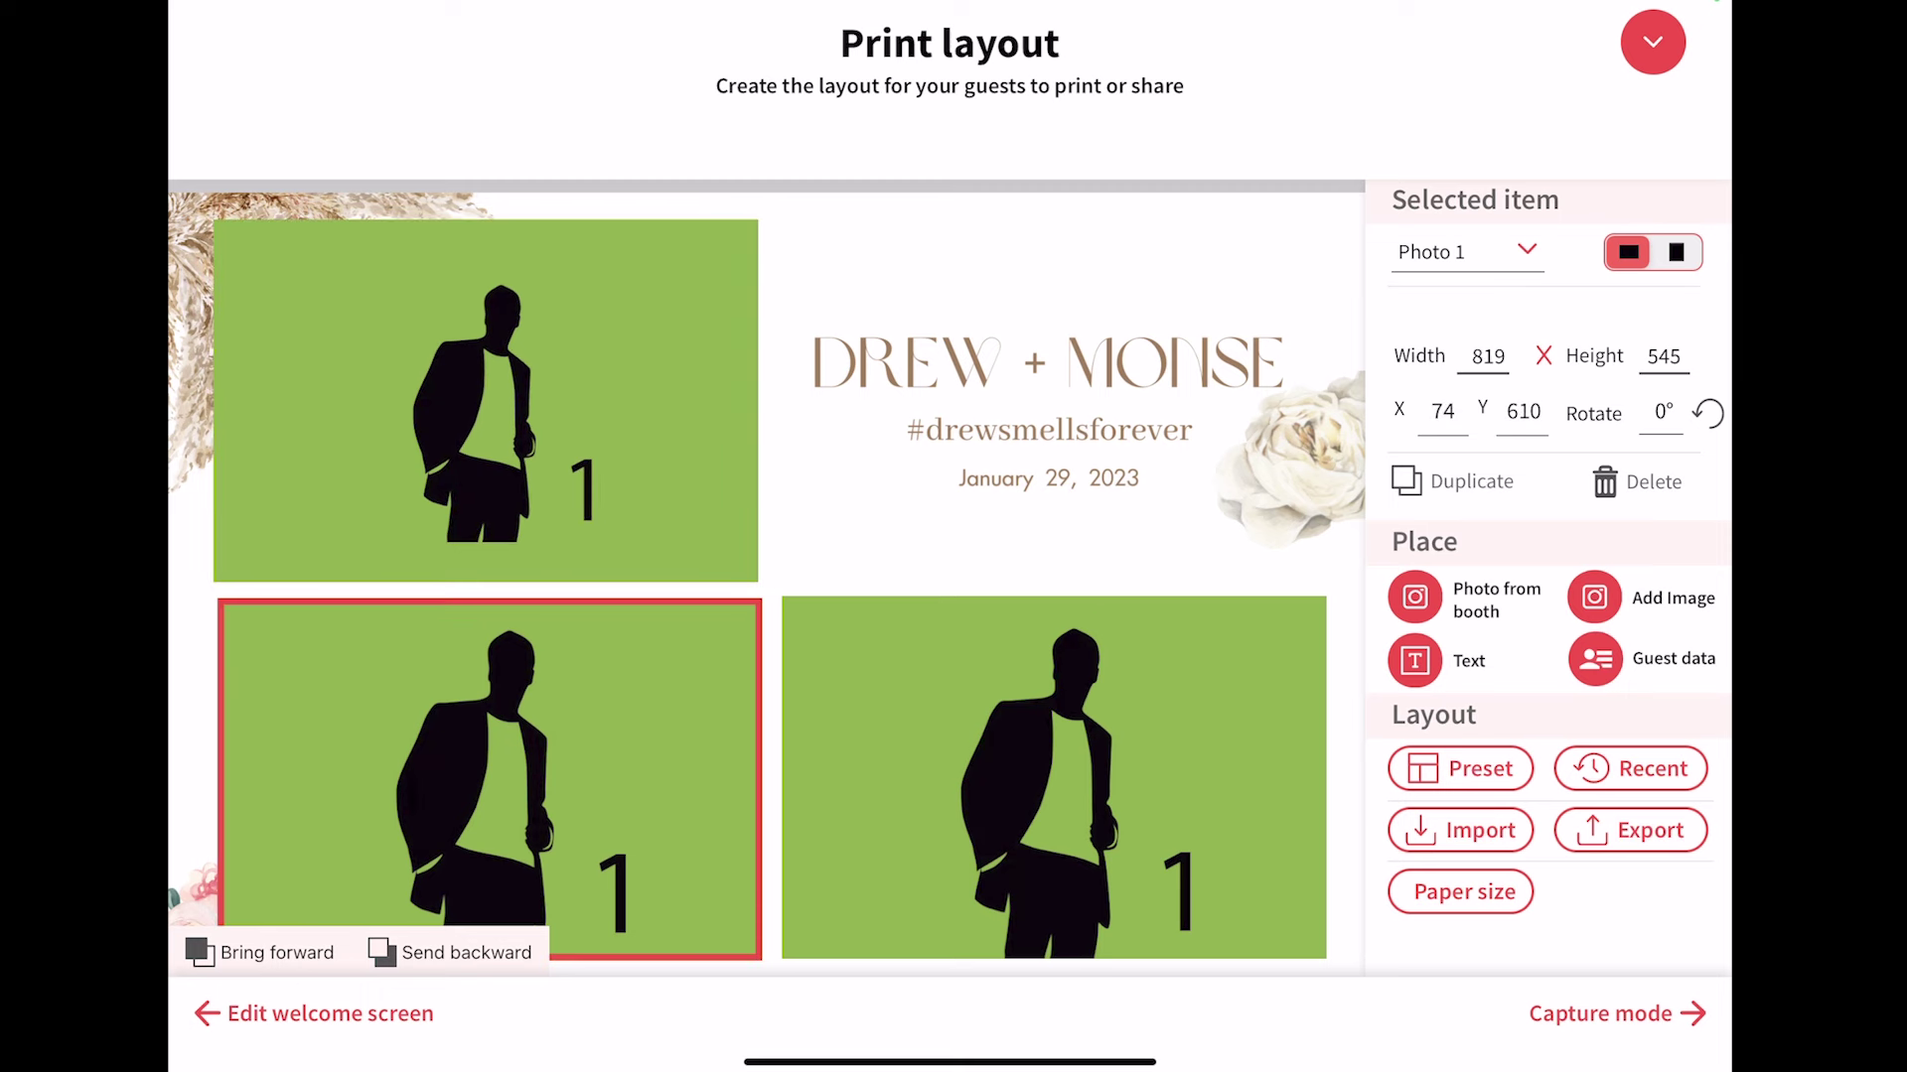
left_click(1526, 251)
left_click(1587, 205)
left_click(1054, 778)
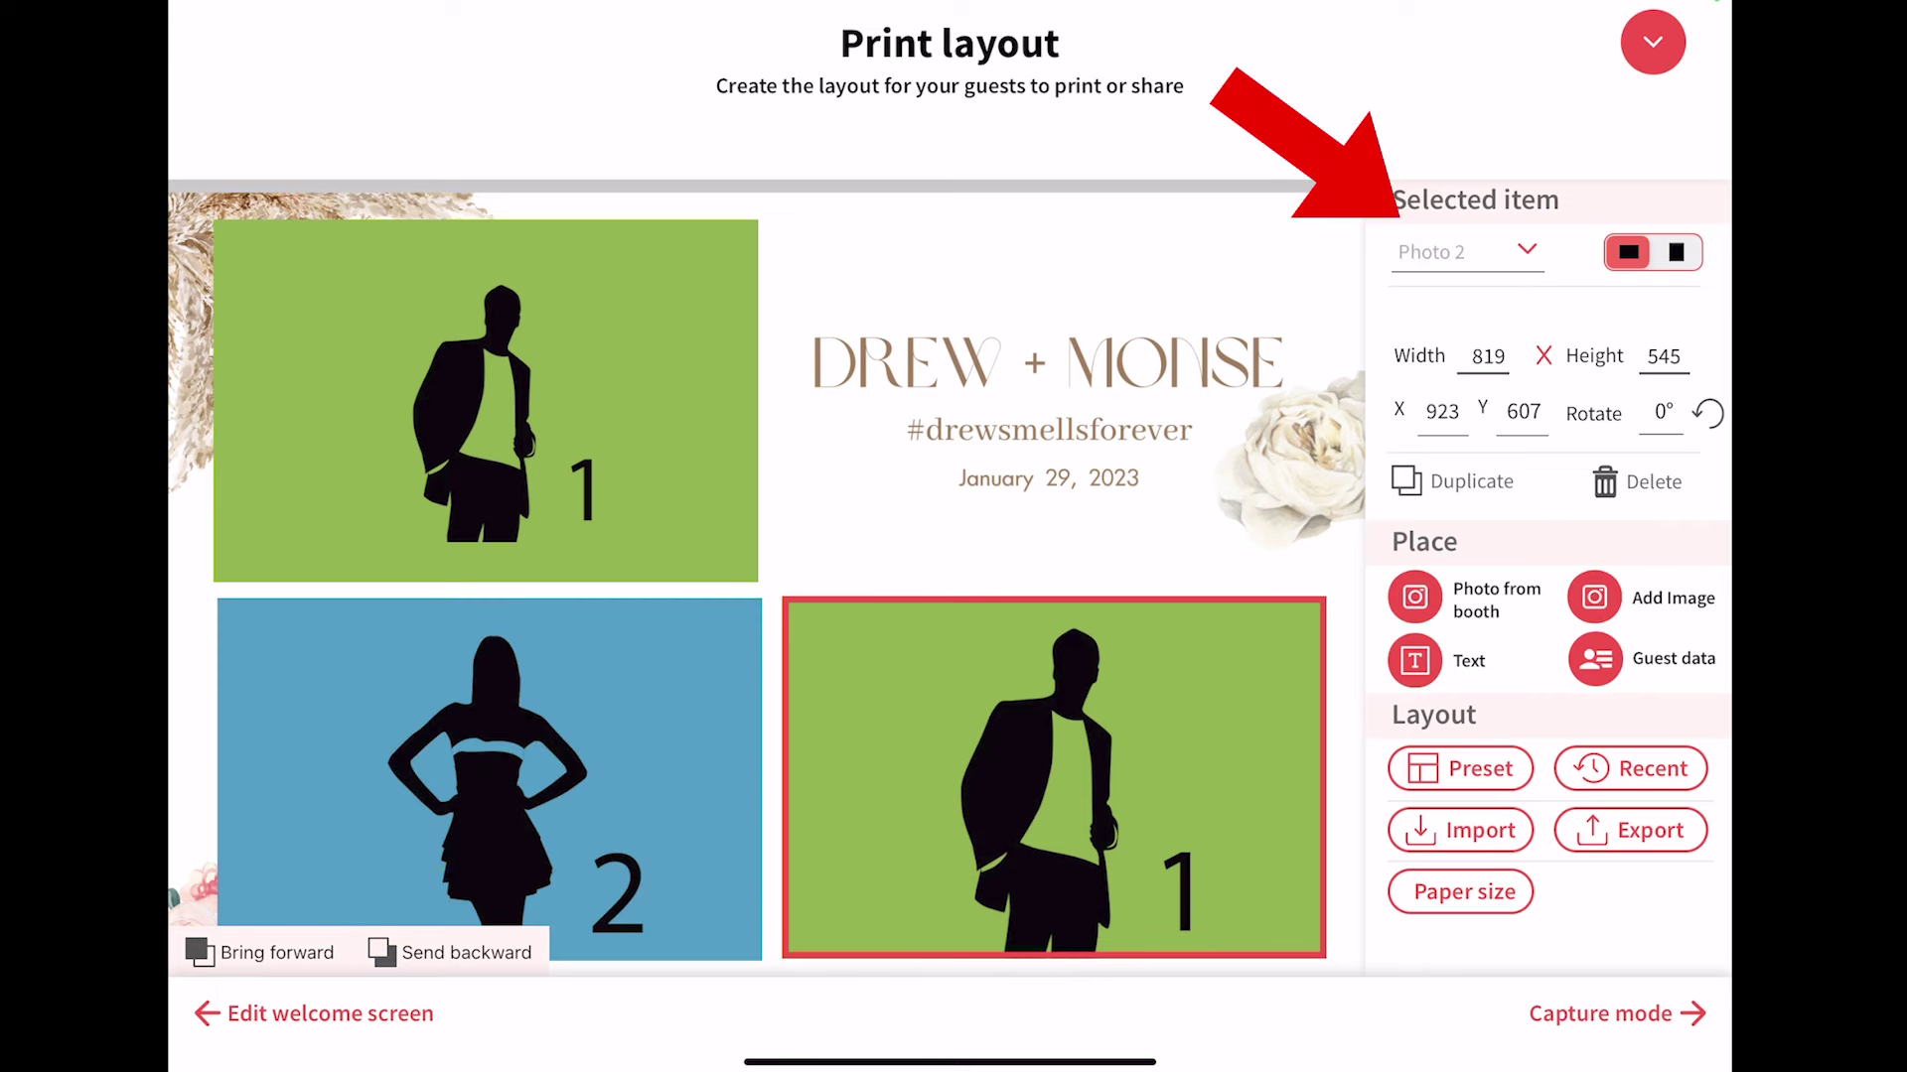
left_click(1526, 250)
left_click(1597, 264)
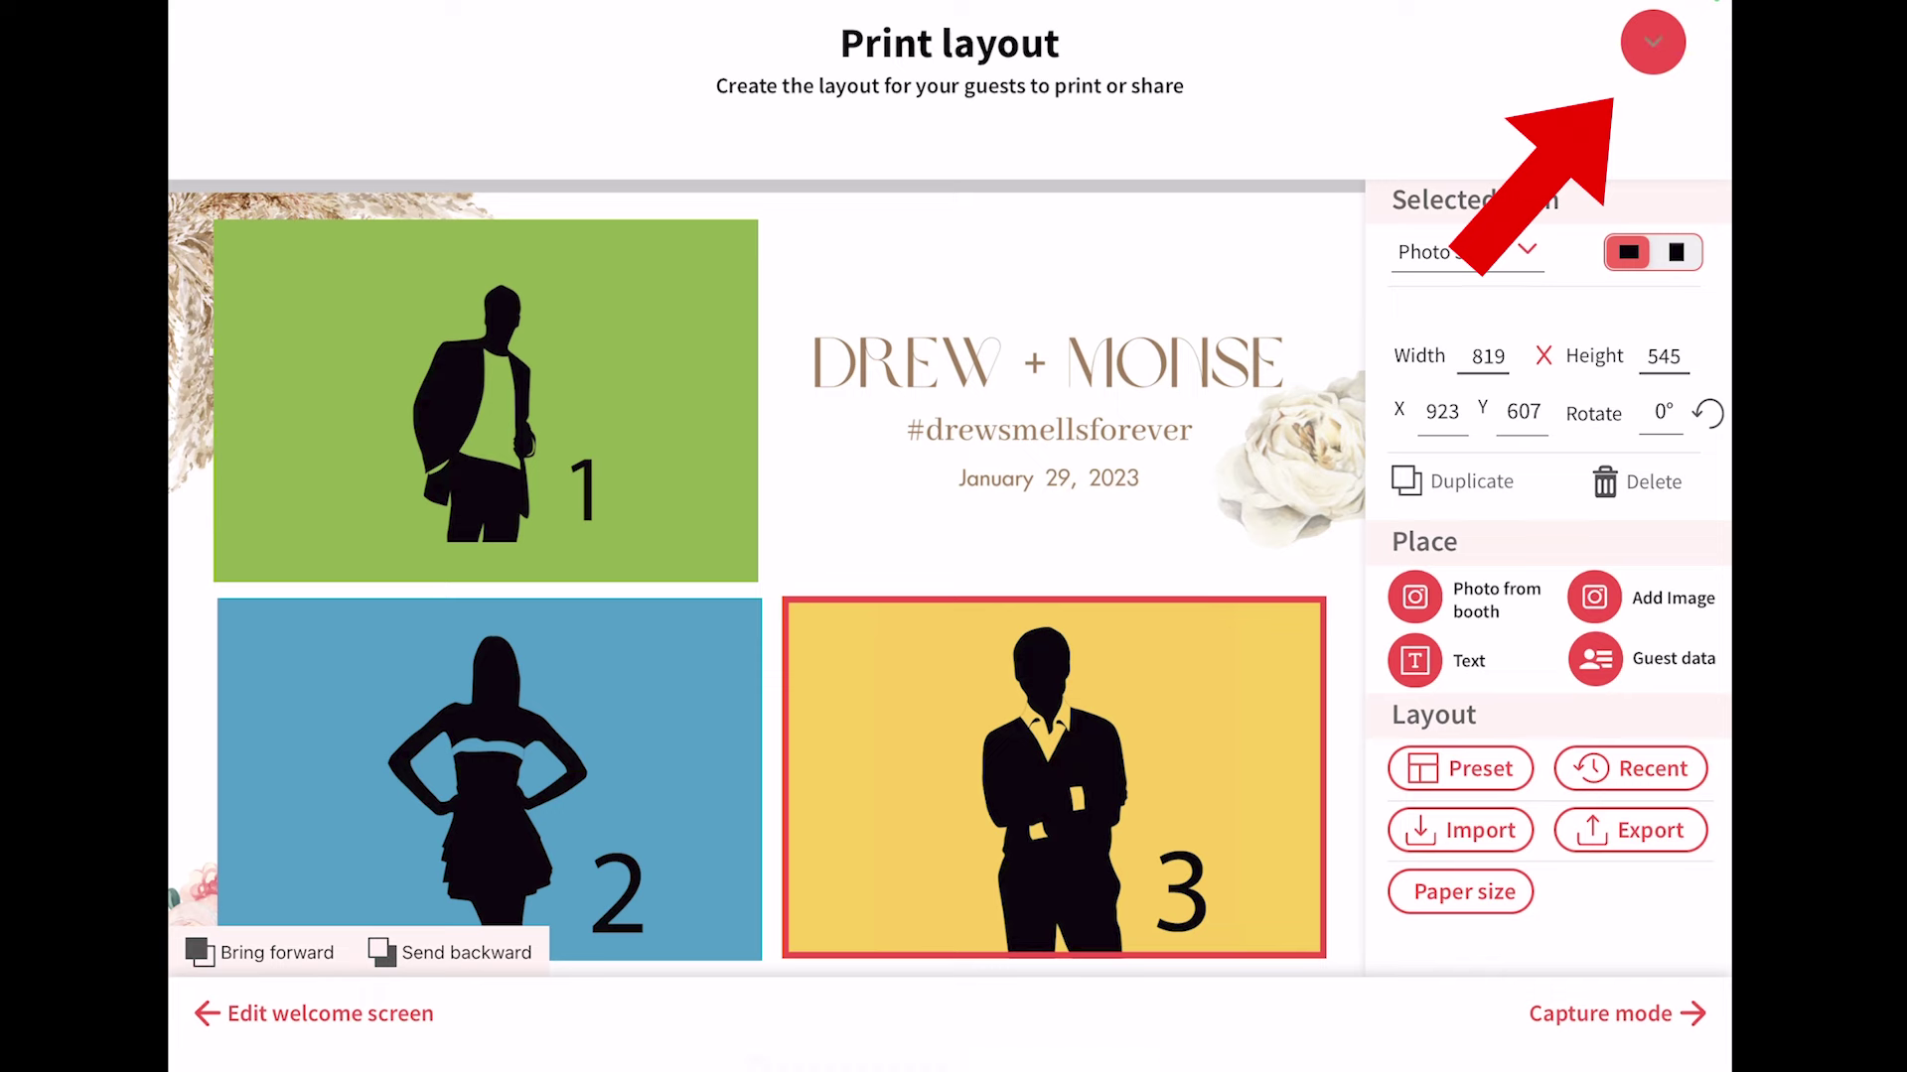
Save the three-slot print layout and return to the drew event's start screen.
left_click(1652, 42)
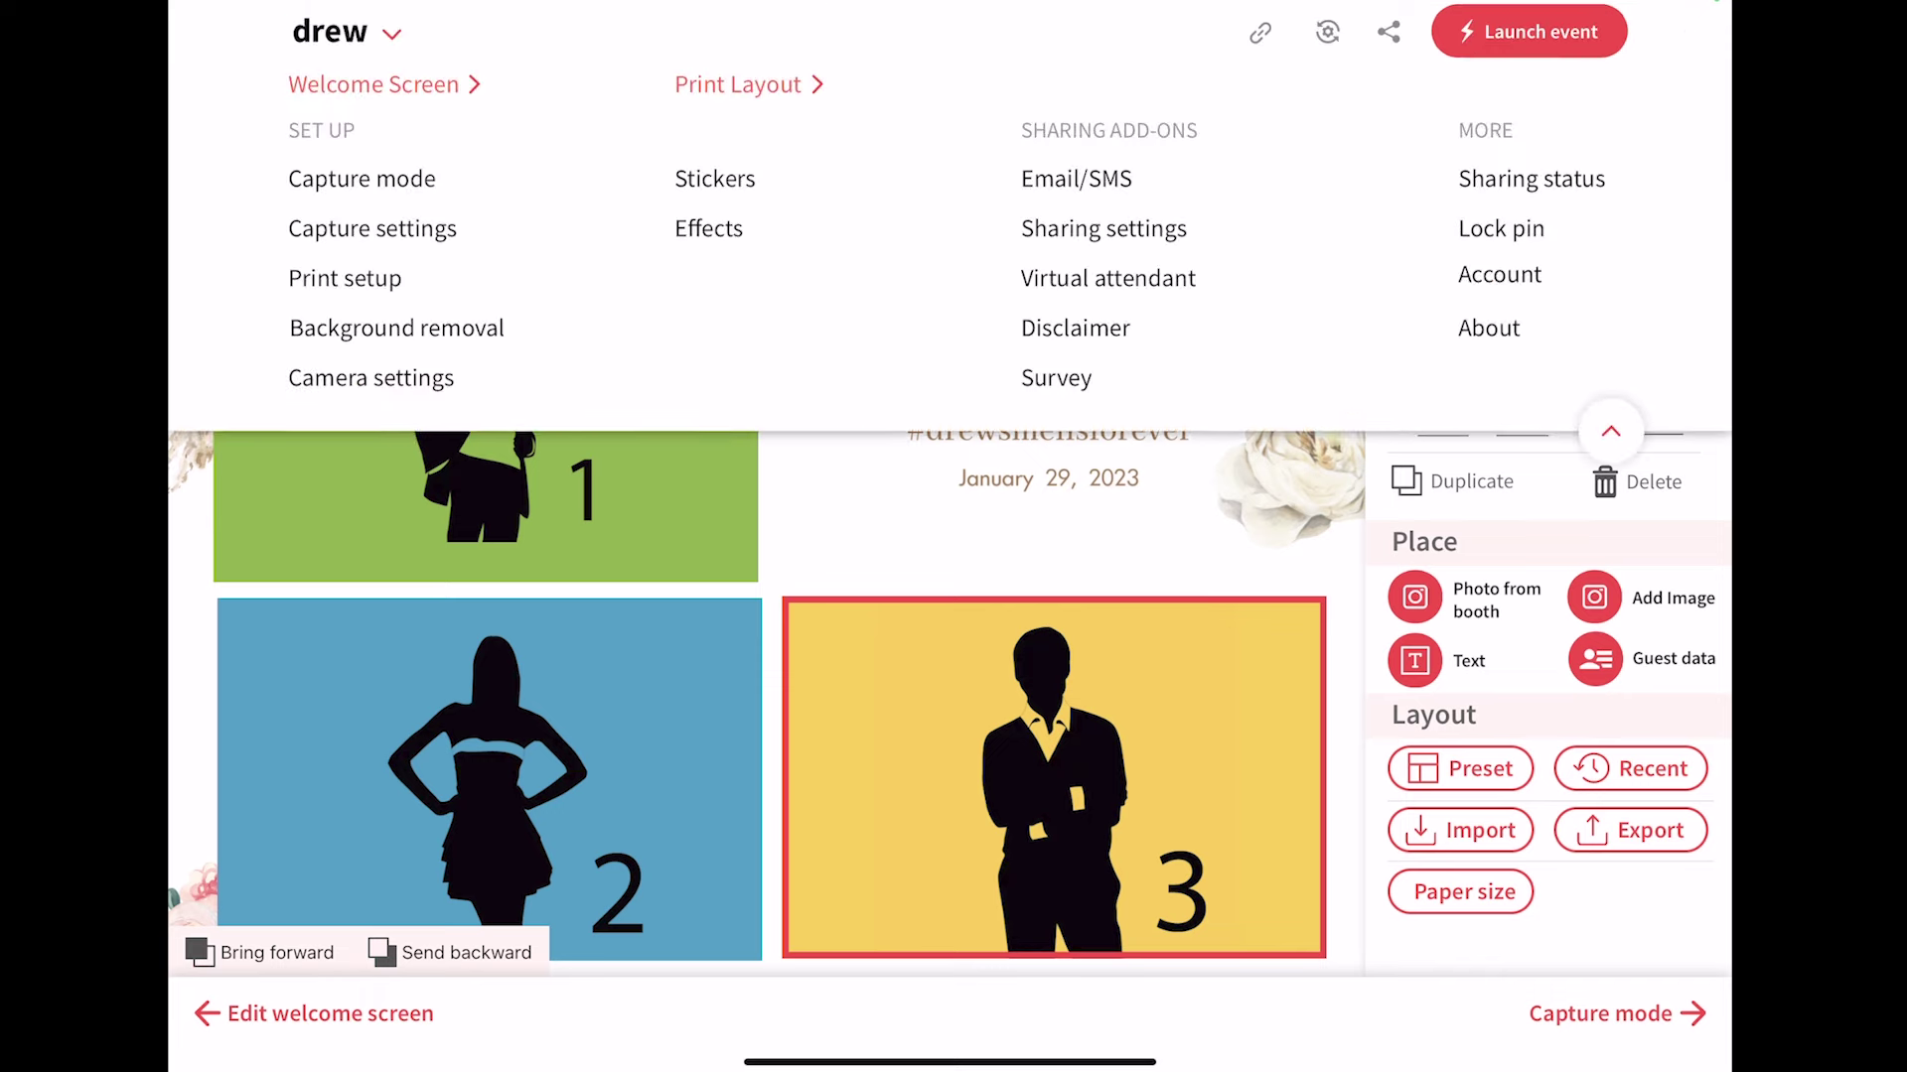
left_click(1562, 29)
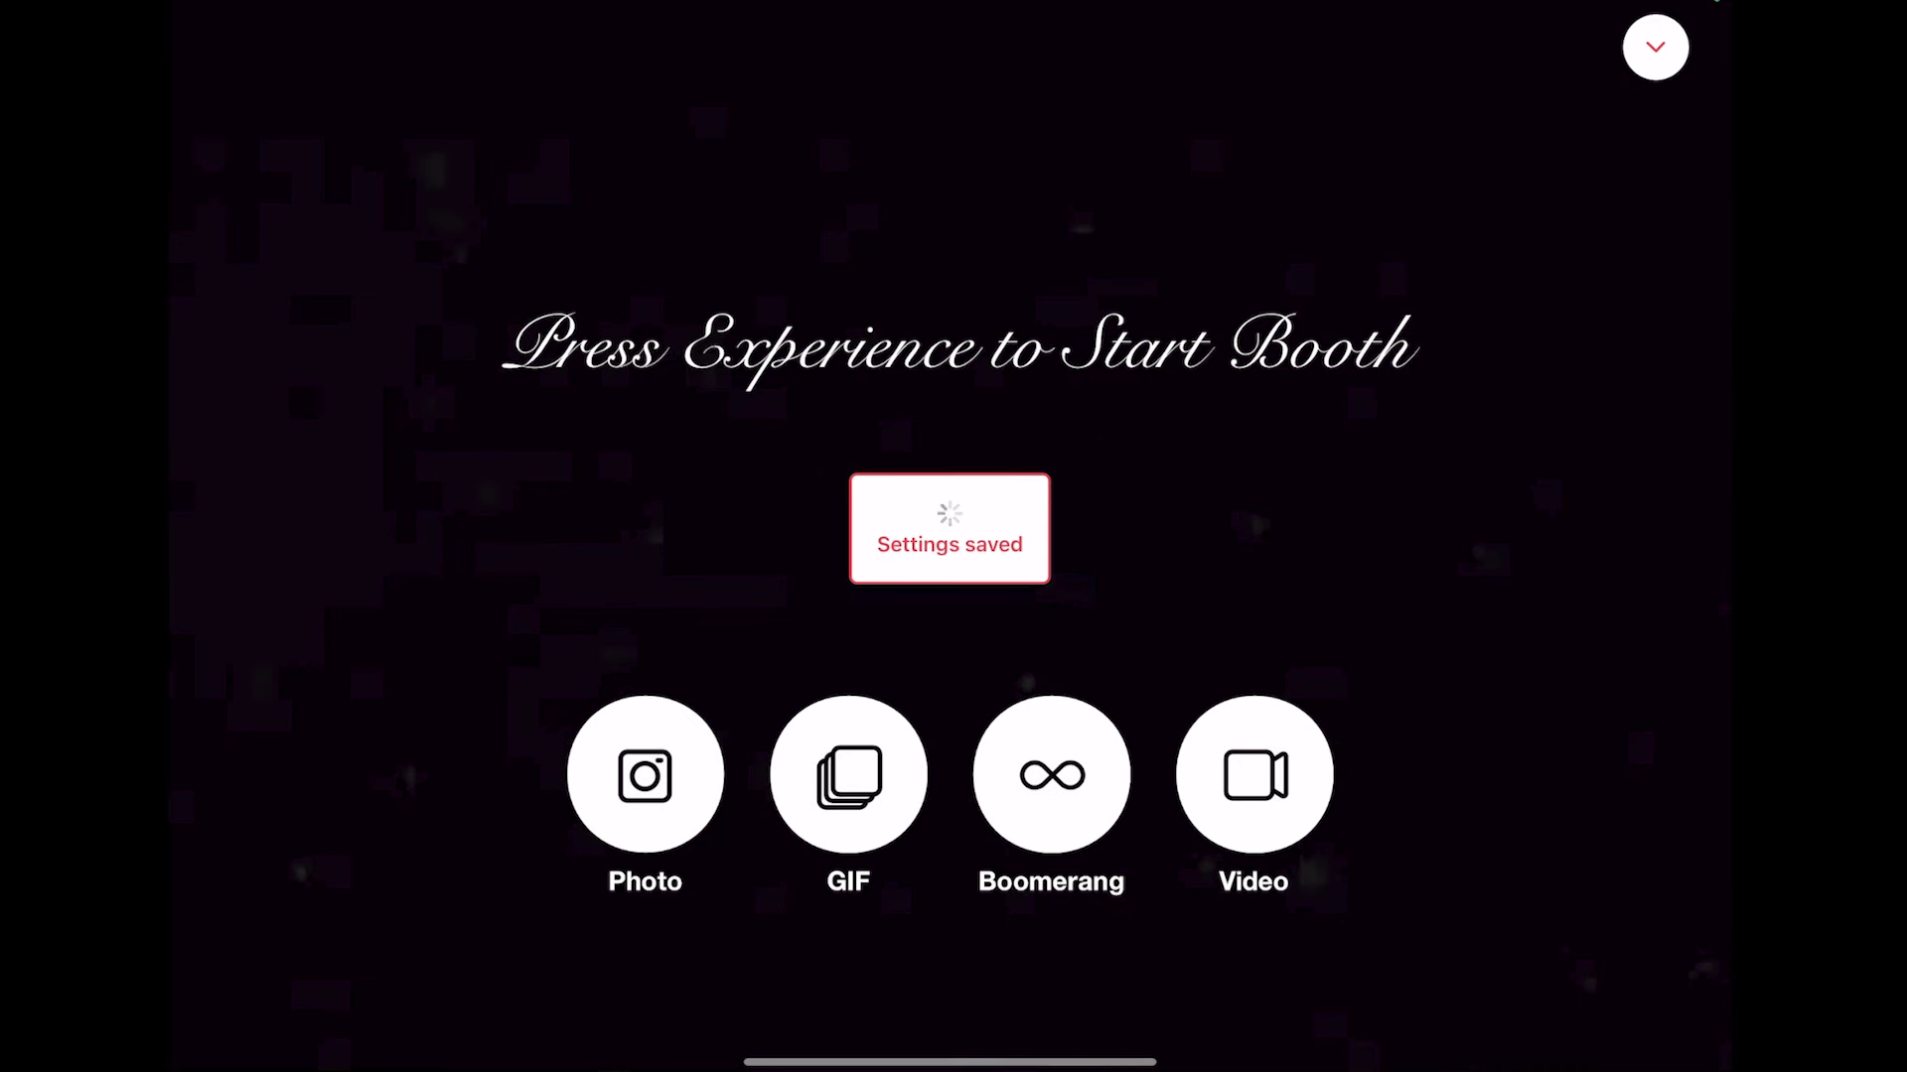